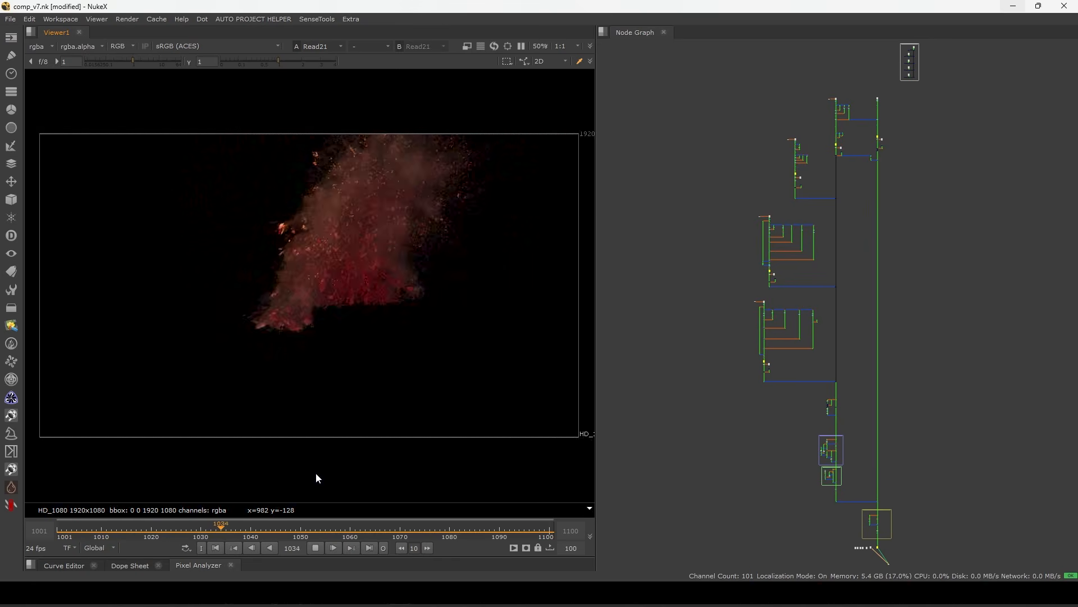
Inspect the Read21 particle render and scrub it to frame 1033.
ctrl+shift+drag(301, 268, 374, 182)
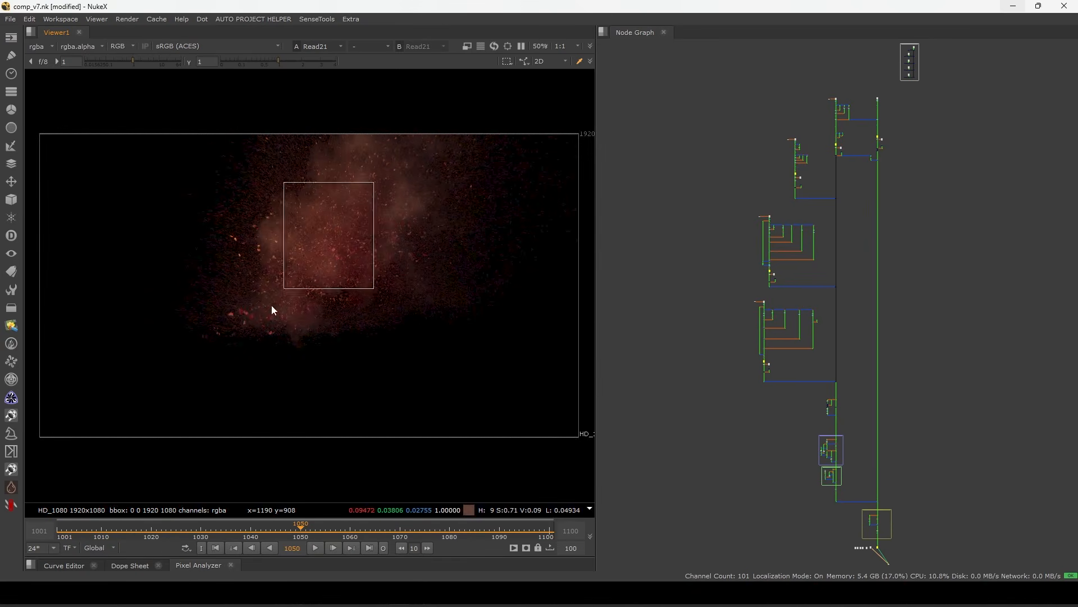
drag(302, 524, 218, 537)
middle_drag(861, 547, 845, 315)
middle_drag(883, 267, 888, 361)
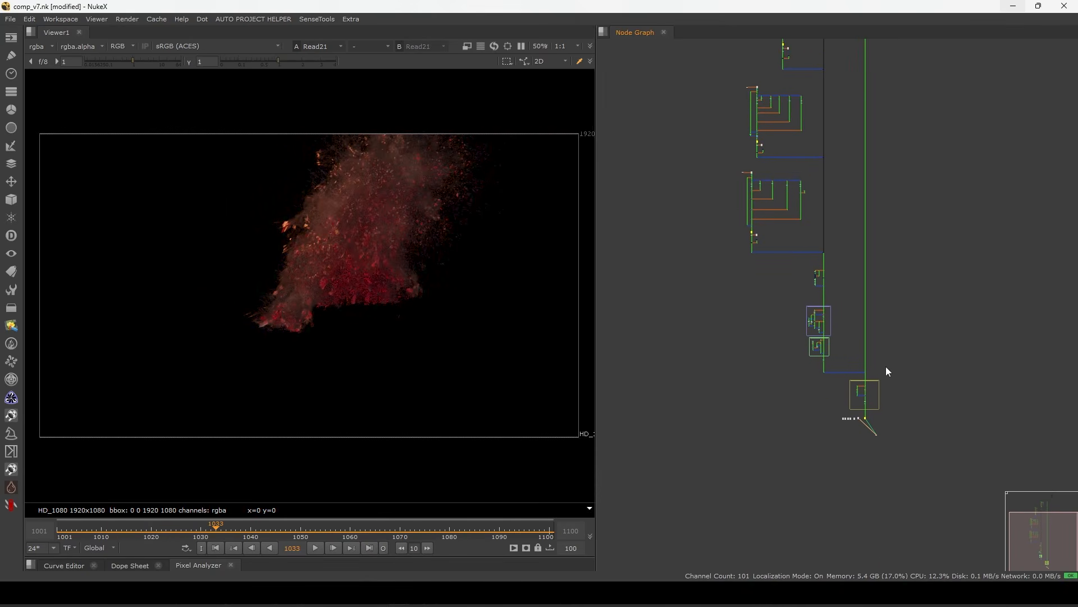
View the output of DeepMerge4 and play the sequence from its first frame.
scroll(874, 200, up, 10)
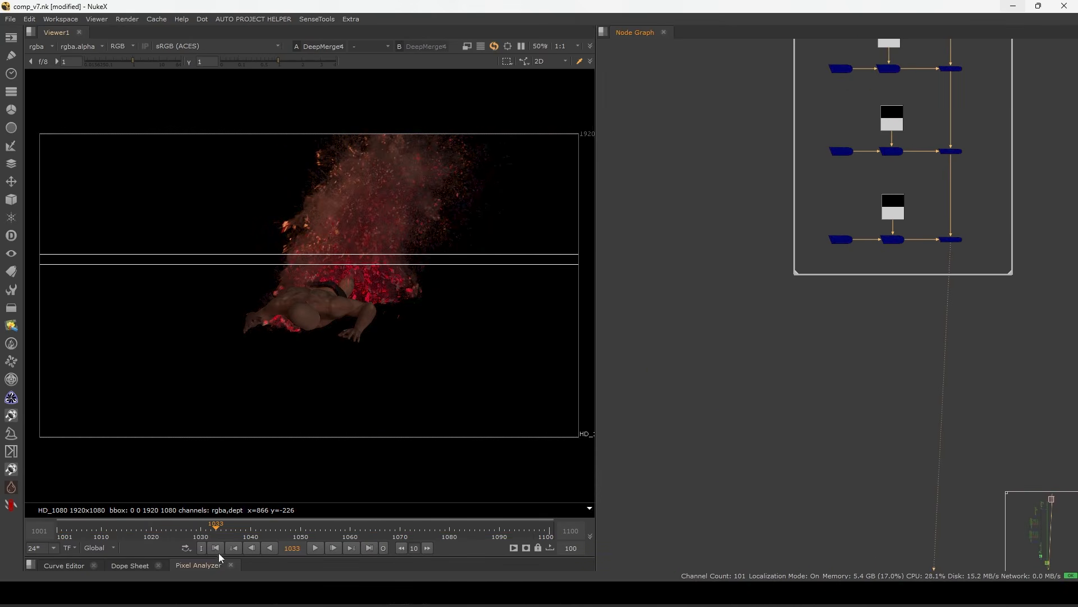
click(217, 550)
click(314, 549)
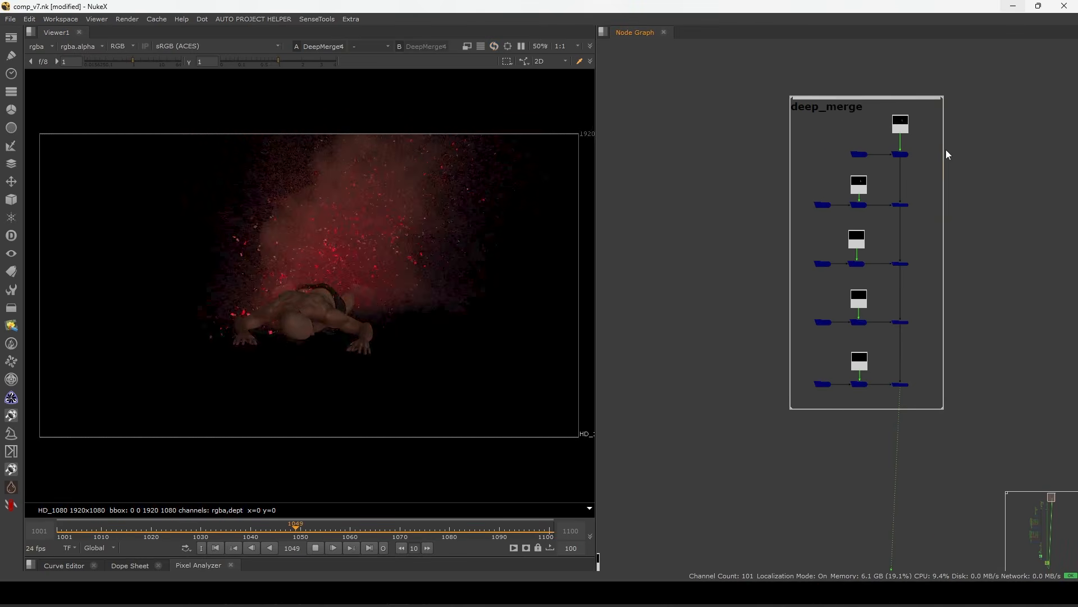
Examine the chain of deep merges inside the deep_merge backdrop while the combined result plays.
drag(889, 238, 778, 430)
click(837, 411)
drag(937, 349, 887, 435)
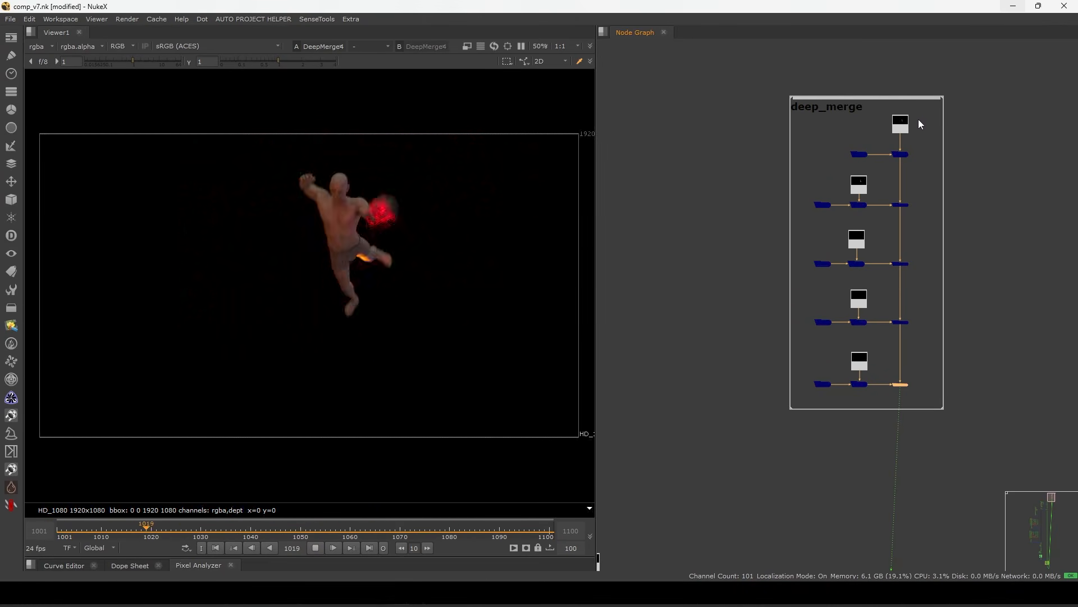
drag(934, 145, 825, 168)
drag(920, 190, 892, 267)
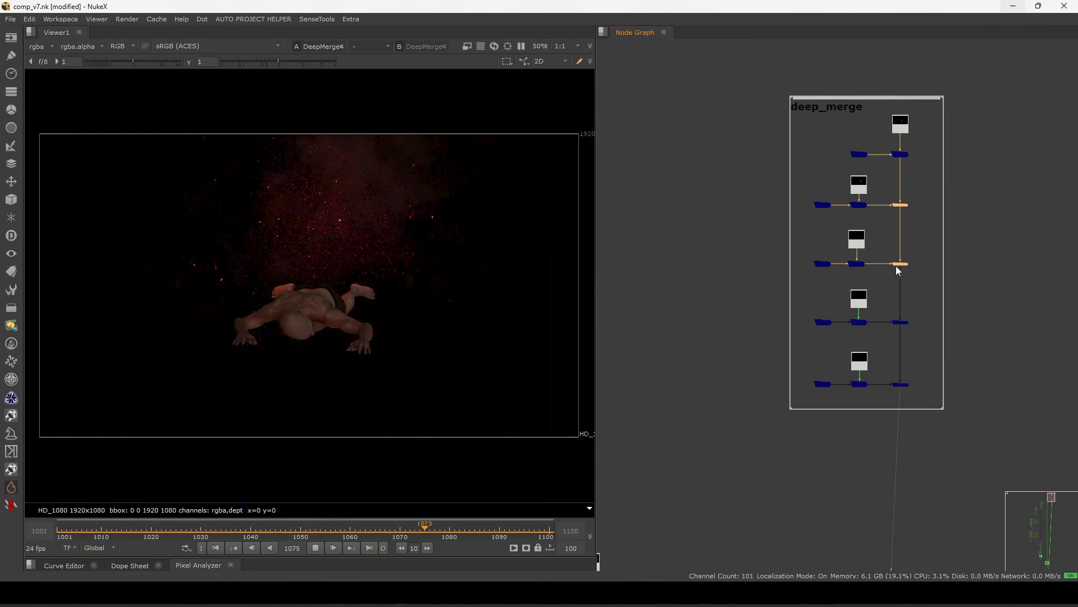
drag(935, 363, 890, 337)
drag(492, 167, 187, 395)
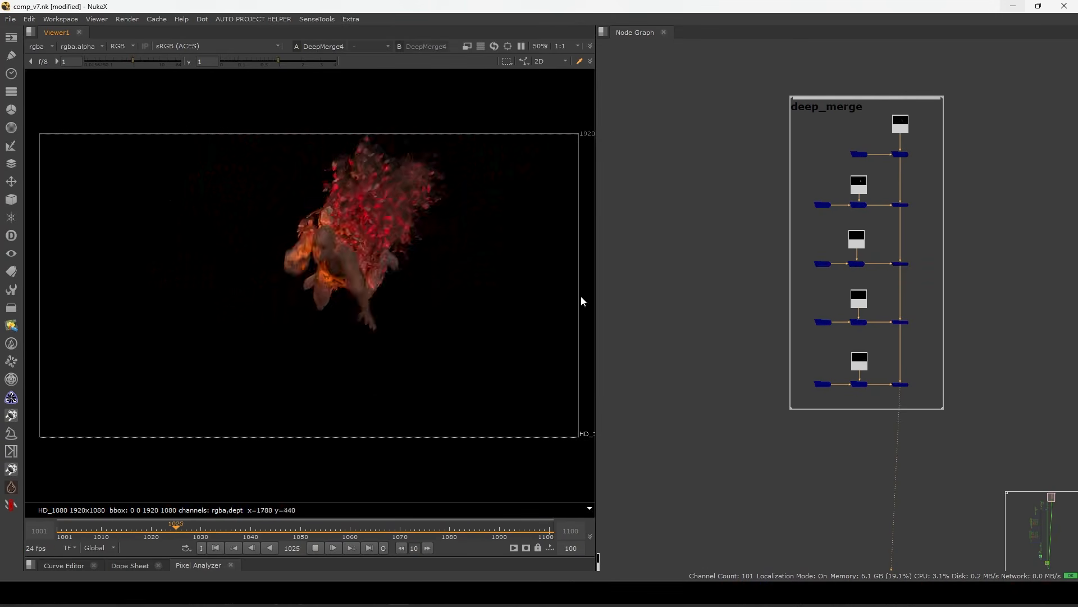
View the comp_v7 movie in Read21 during playback, and switch back to the DeepMerge4 output.
key(f)
scroll(860, 272, up, 10)
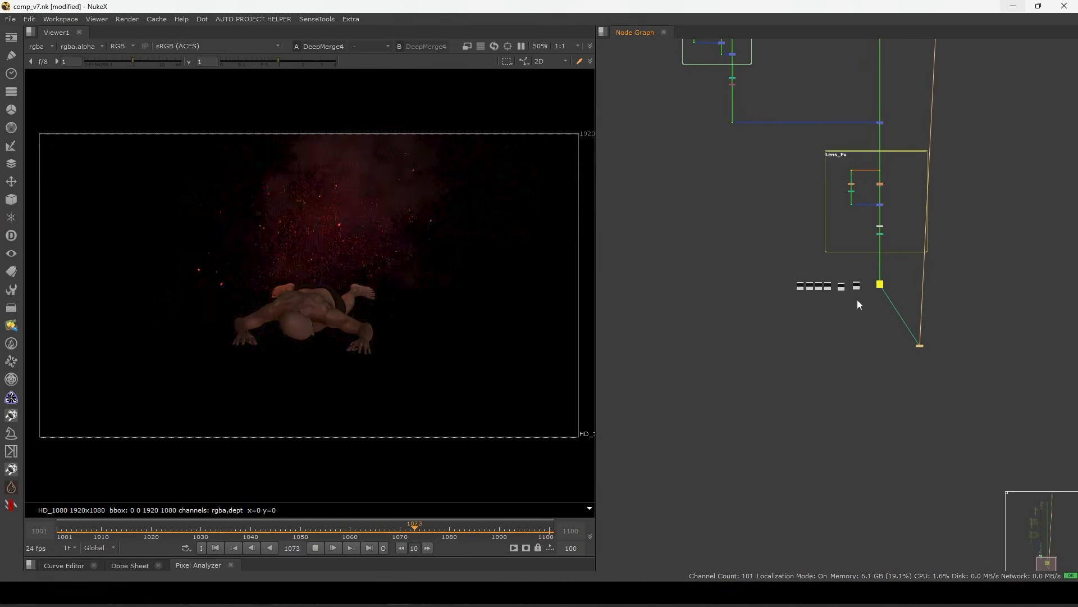
scroll(853, 282, up, 3)
key(1)
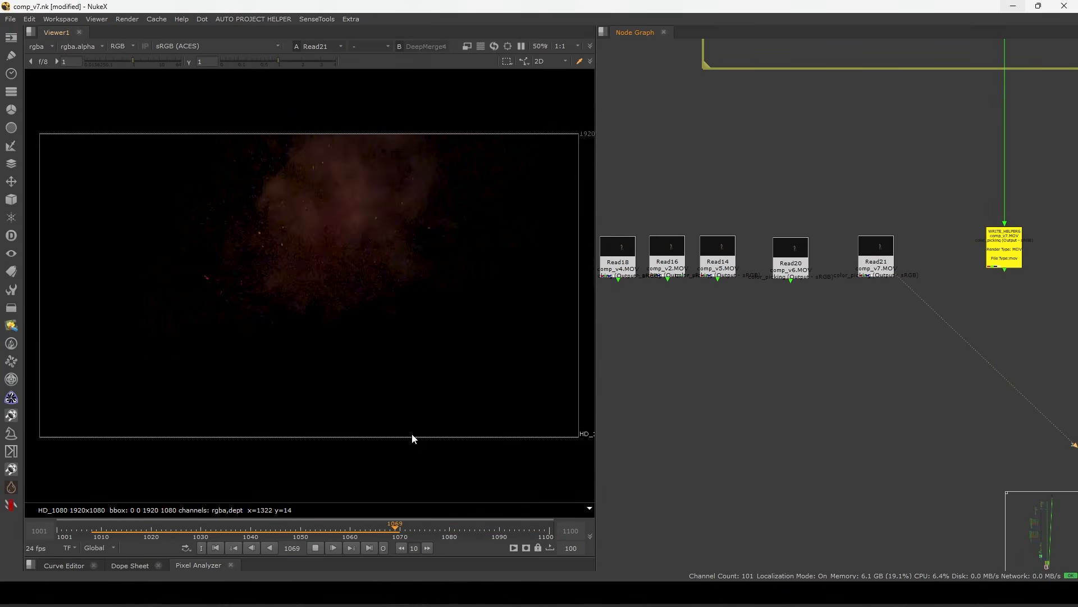
key(1)
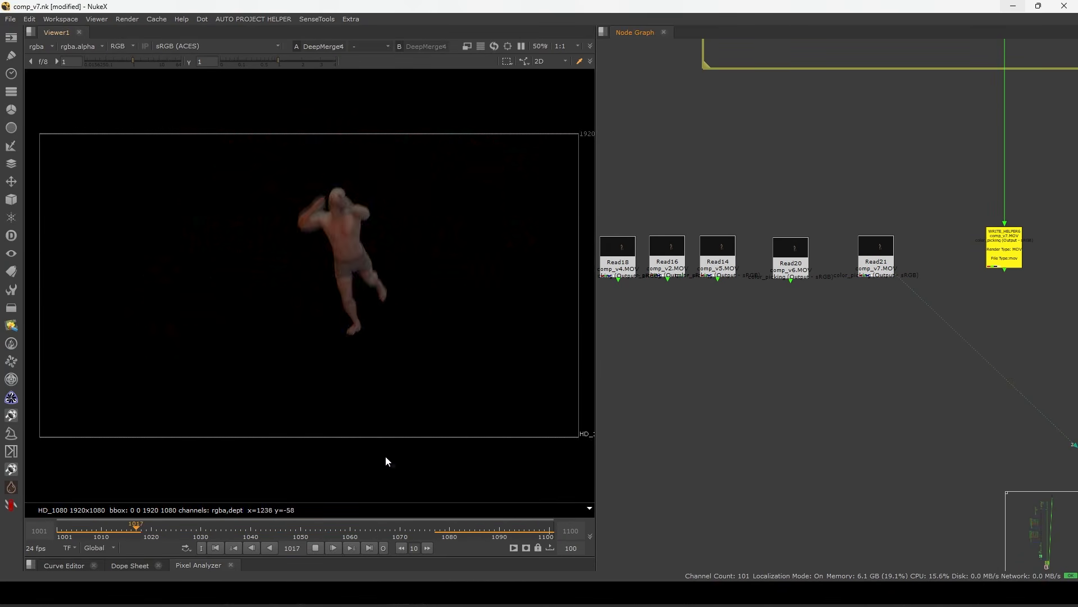
Stop playback, go to frame 1028 and compare the DeepMerge4 result with the Read21 comp there.
click(315, 548)
mouse_move(196, 531)
mouse_down()
mouse_move(241, 528)
mouse_move(196, 534)
mouse_up()
key(2)
key(1)
key(2)
key(1)
key(2)
key(1)
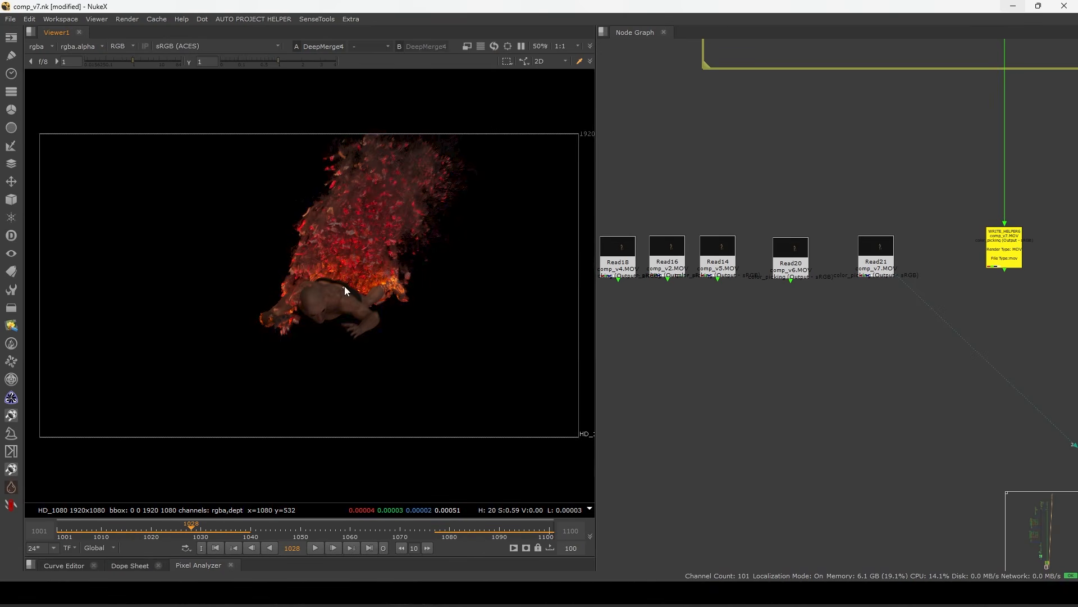
key(2)
Go to frame 1045 and alternate between the DeepMerge4 result and the Read21 comp.
drag(247, 528, 275, 527)
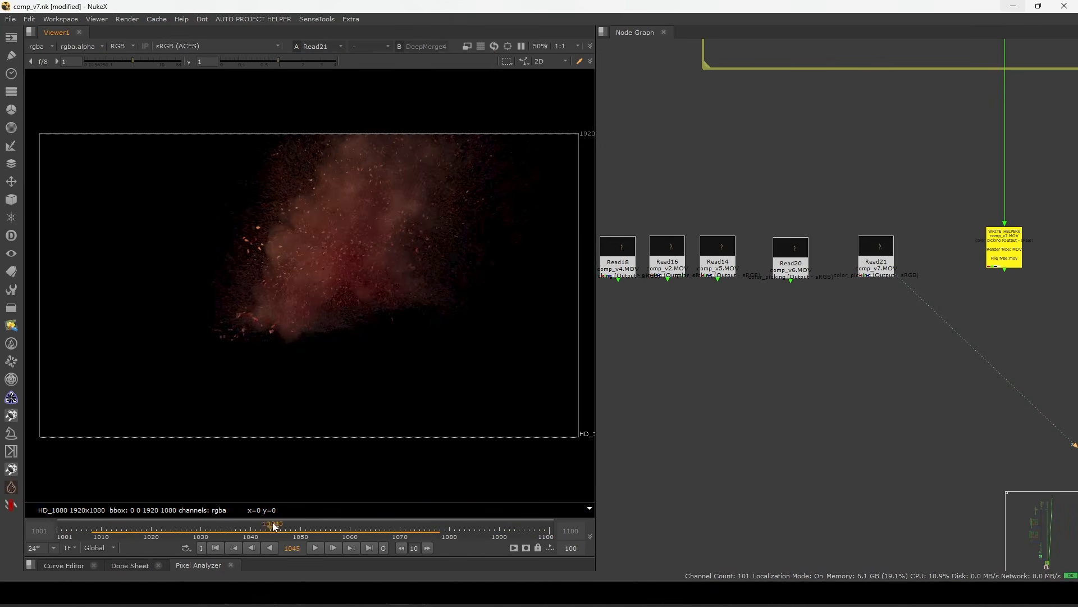
key(1)
key(2)
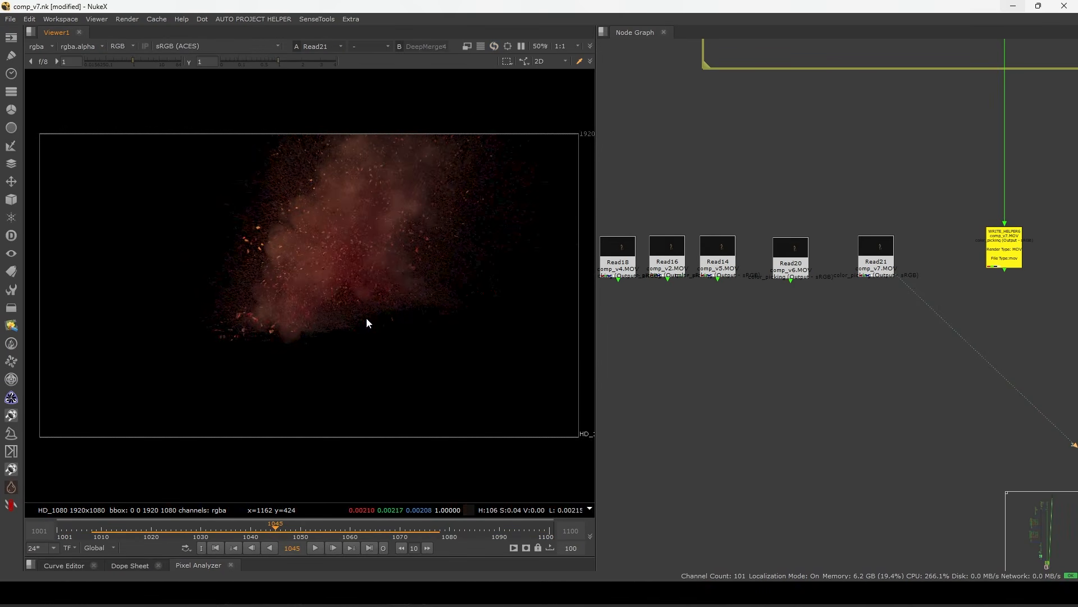
key(1)
key(2)
key(1)
key(2)
key(1)
Inspect the particles and smoke up close at frame 1045 in both DeepMerge4 and Read21.
scroll(446, 105, up, 2)
drag(556, 116, 159, 458)
drag(304, 331, 304, 331)
scroll(352, 278, up, 4)
scroll(351, 281, down, 3)
middle_drag(339, 305, 358, 314)
key(2)
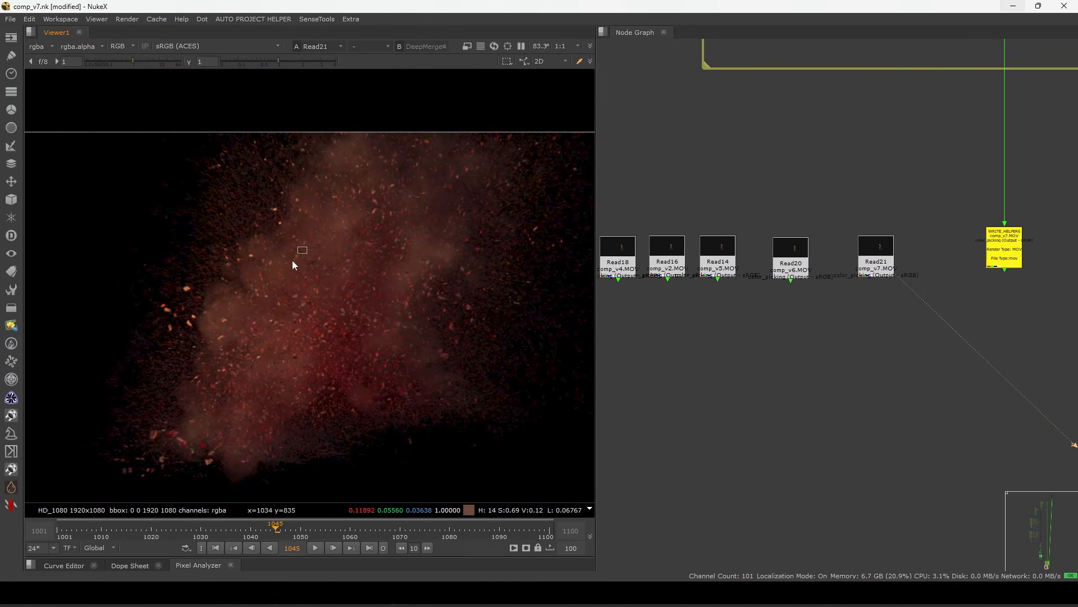
key(1)
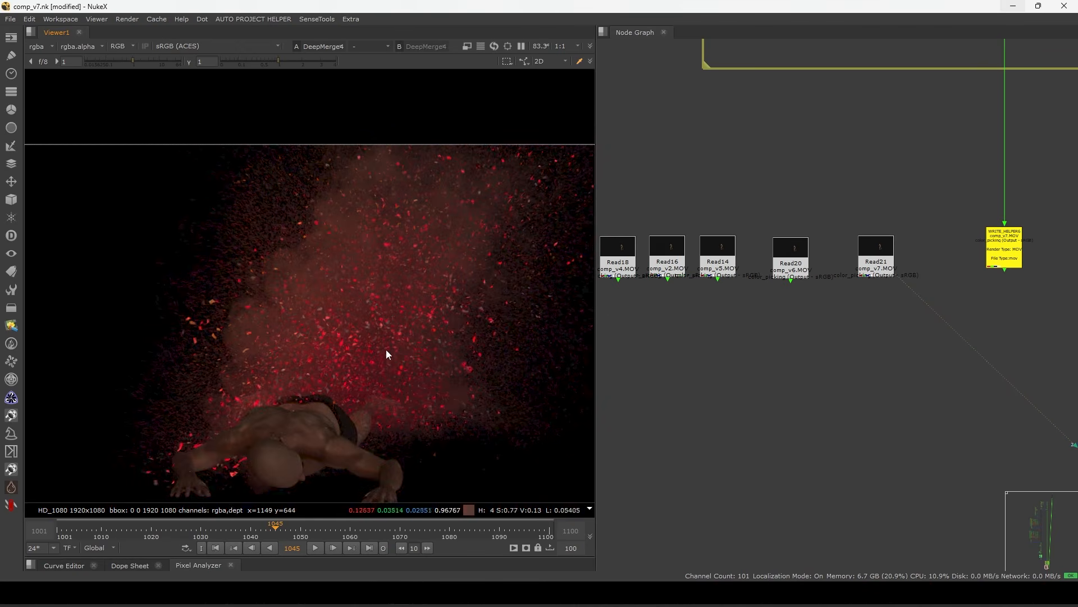
Go to frame 1060 and compare the area around the fallen character in DeepMerge4 and Read21.
click(335, 531)
drag(334, 529, 352, 533)
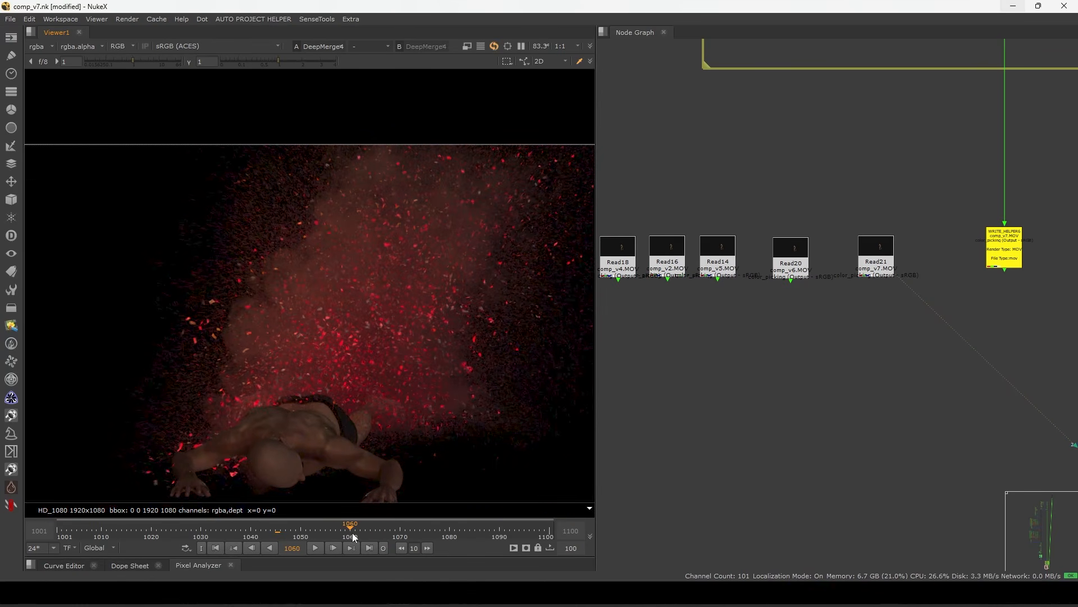
middle_drag(423, 387, 423, 335)
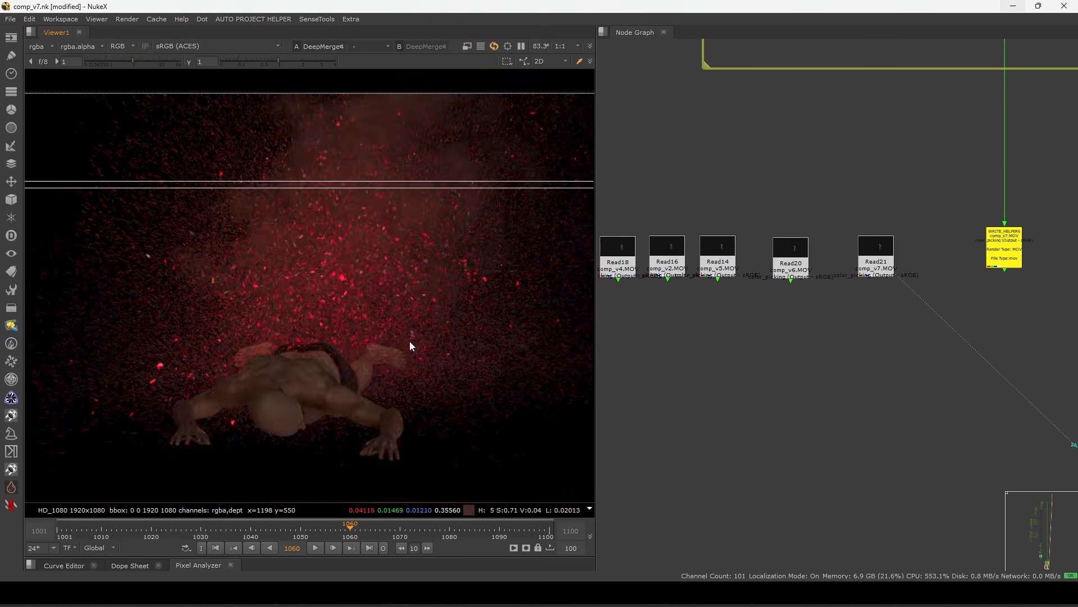
key(2)
key(1)
key(2)
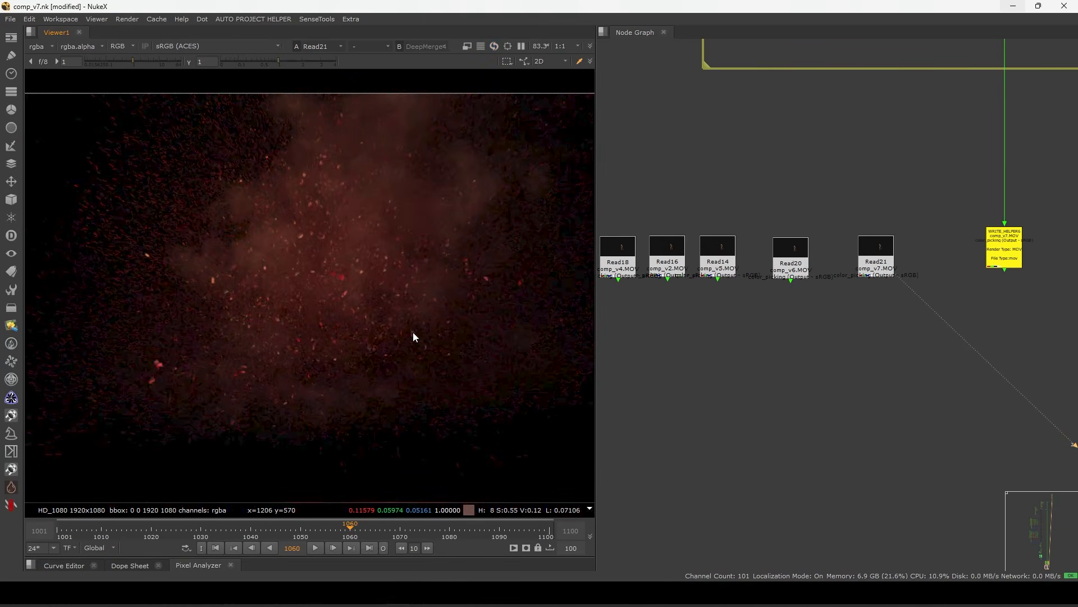
Compare the whole frame 1060 of Read21 with DeepMerge4, focusing on the overall particle cloud.
key(f)
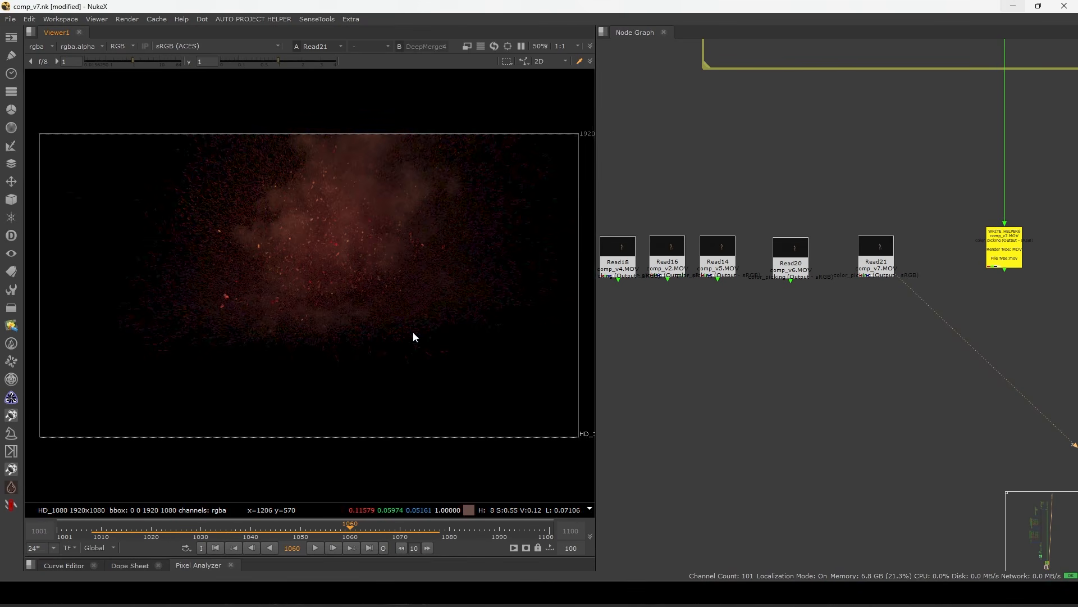
key(1)
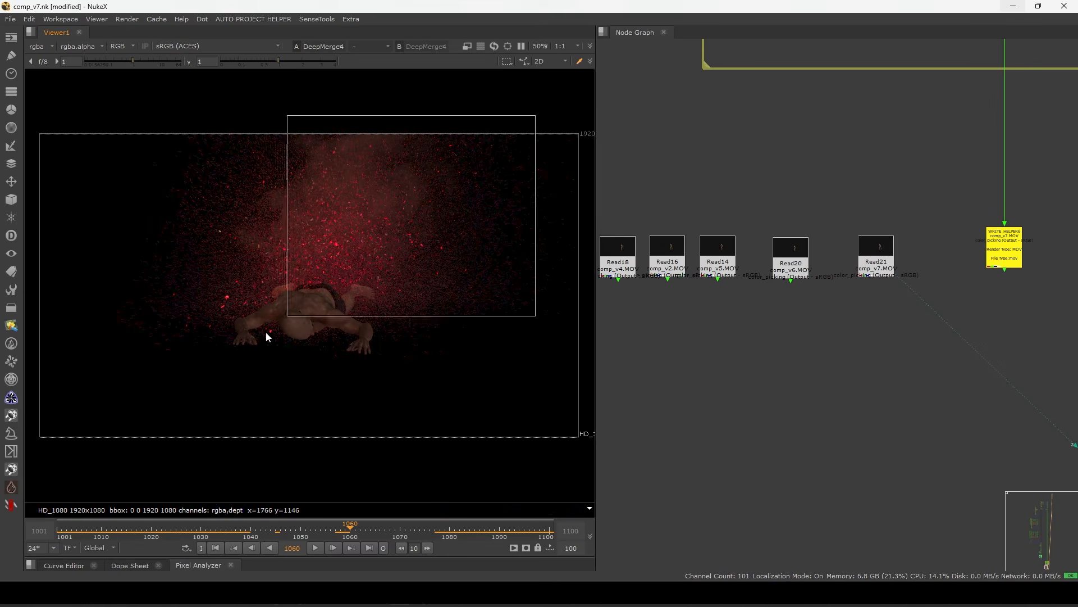
scroll(262, 328, up, 1)
middle_drag(322, 281, 287, 339)
key(2)
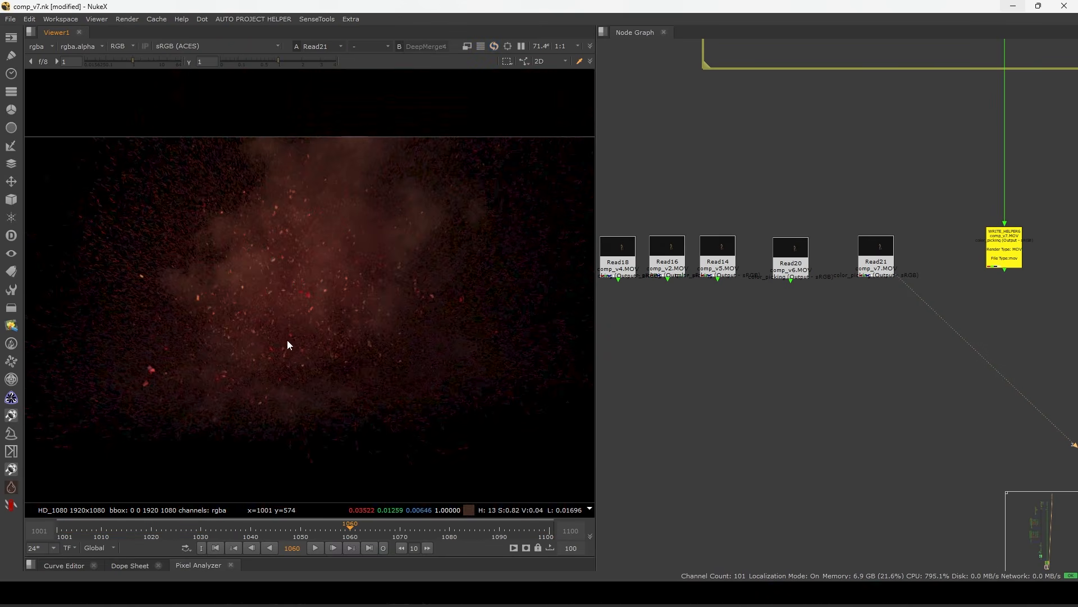
scroll(284, 342, down, 2)
drag(430, 200, 349, 278)
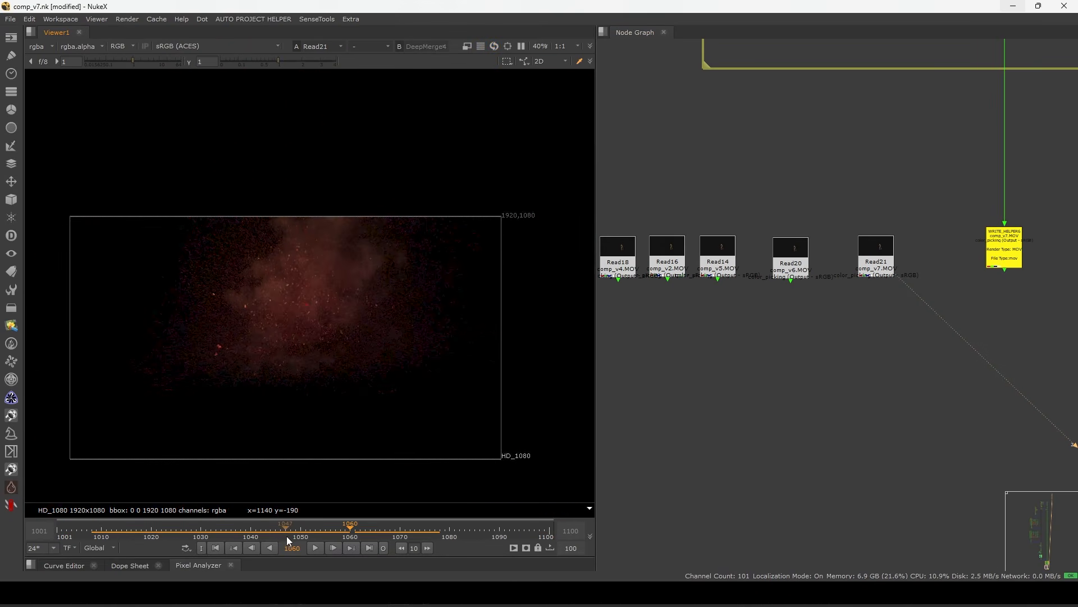
Play the Read21 comp through, stop it and return to the first frame.
click(315, 548)
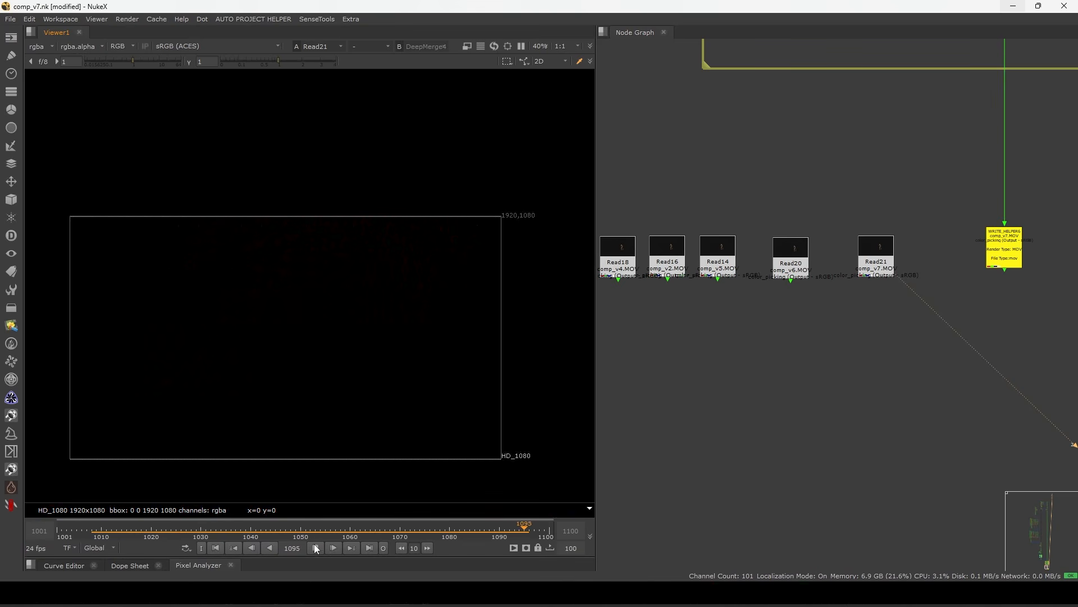
scroll(271, 441, up, 1)
middle_drag(271, 441, 291, 414)
click(312, 550)
click(217, 548)
Examine the overall layout of the node graph, from the side branches down to the final output.
scroll(871, 256, down, 8)
middle_drag(835, 319, 847, 388)
scroll(834, 355, down, 4)
scroll(866, 357, up, 6)
middle_drag(884, 283, 889, 296)
click(907, 306)
key(f)
middle_drag(885, 141, 892, 177)
key(f)
drag(938, 89, 711, 566)
drag(874, 103, 889, 466)
drag(740, 56, 844, 498)
View the results at Dot3 and at Merge1 on the character branch, and scrub Merge1 to frame 1029.
key(1)
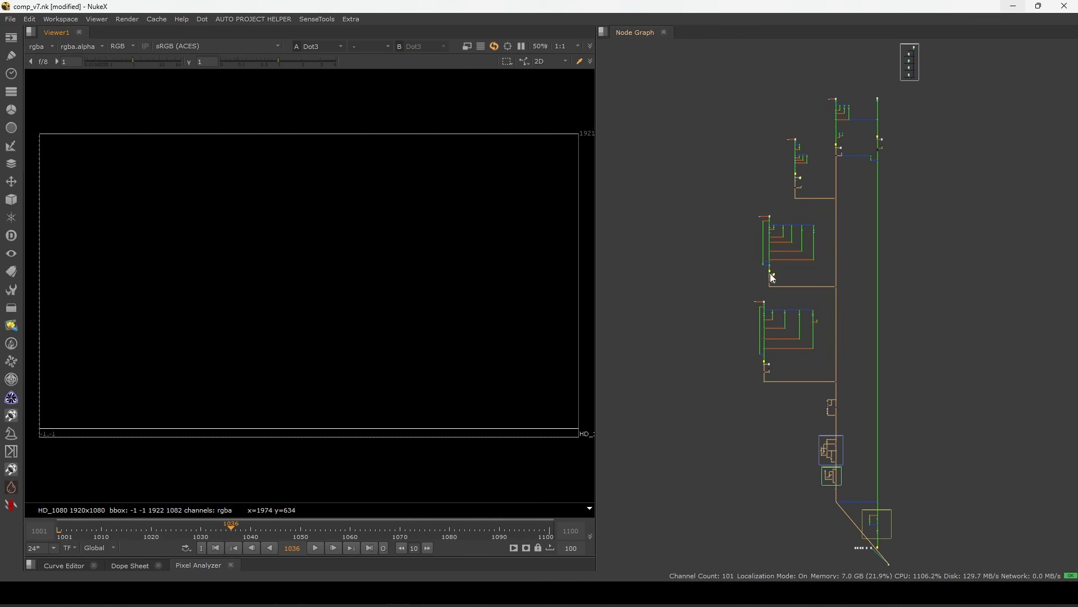
drag(827, 449, 792, 496)
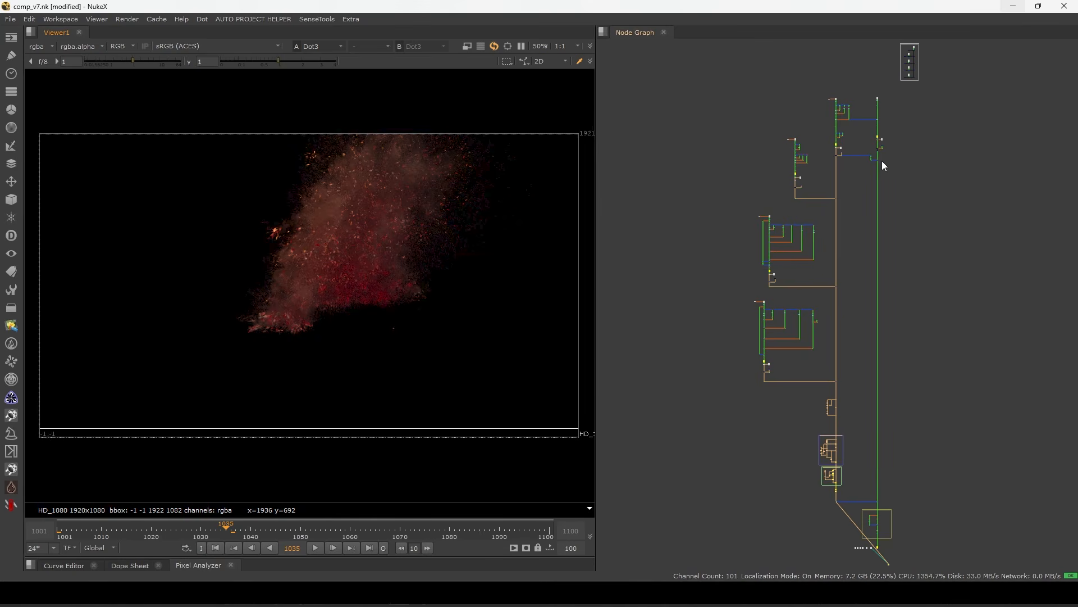
key(Delete)
drag(160, 531, 194, 541)
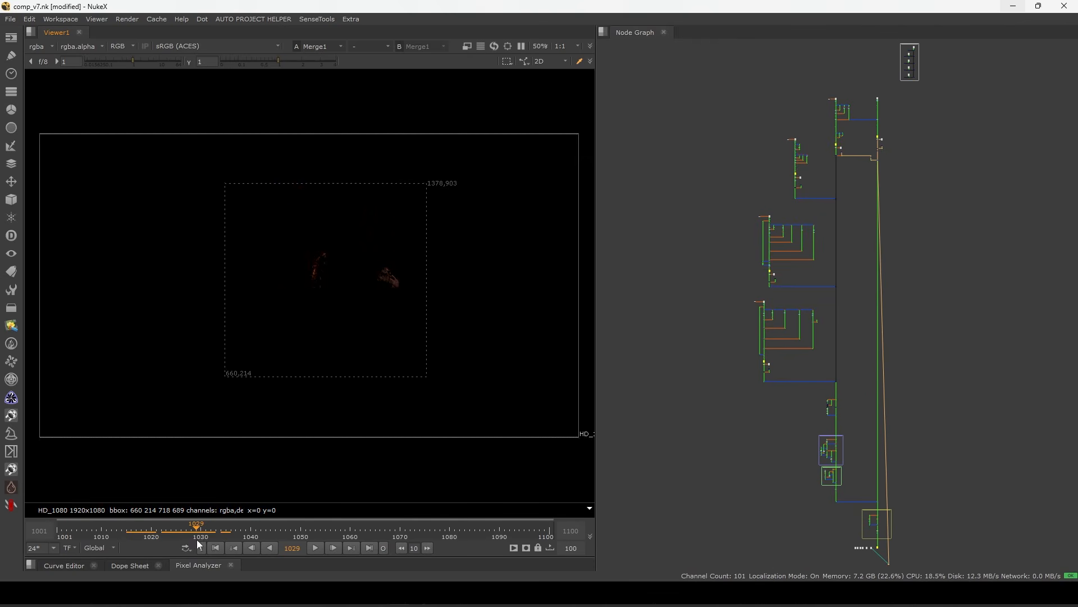
View the character render in Read6 at the head of its branch.
scroll(876, 179, up, 5)
scroll(886, 127, up, 4)
middle_drag(886, 126, 922, 147)
scroll(896, 131, up, 6)
click(898, 152)
key(1)
scroll(899, 154, up, 4)
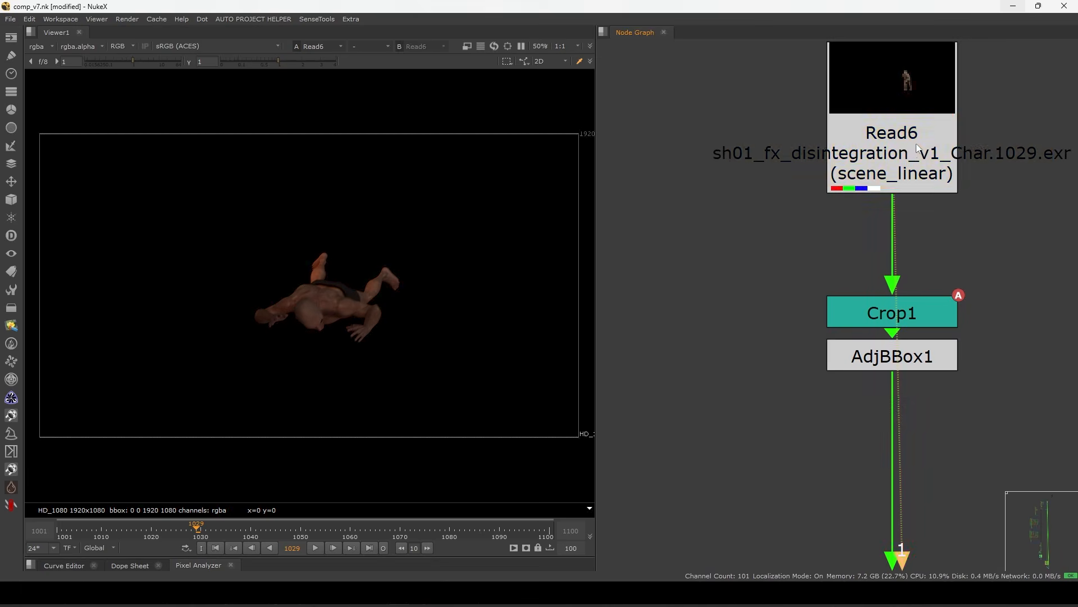
scroll(921, 180, down, 4)
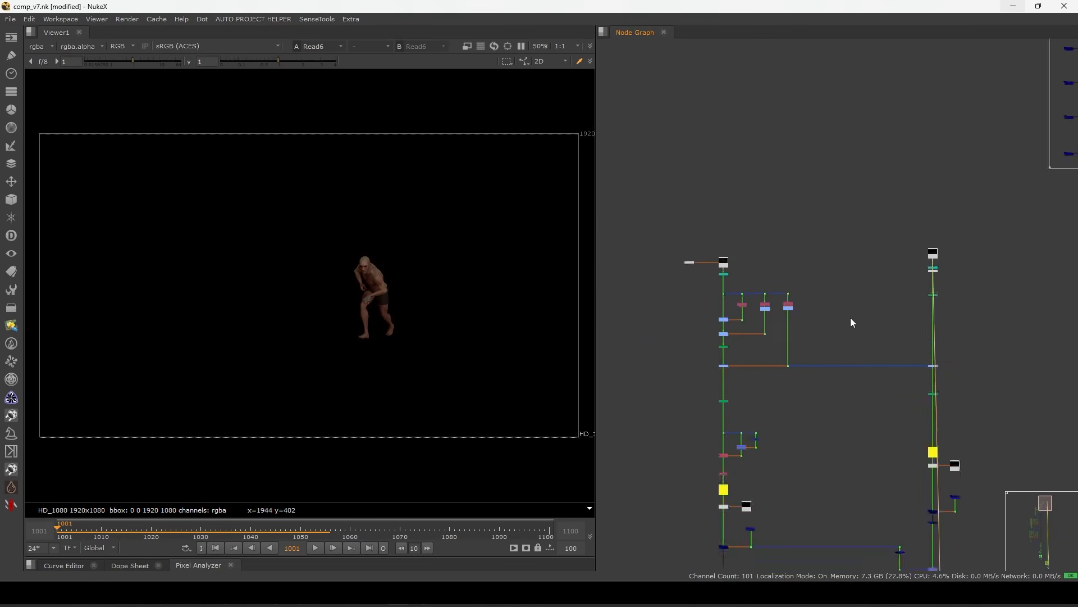
View and play the utility render in Read7 from frame 1001, and inspect its alpha at frame 1020.
scroll(847, 270, up, 5)
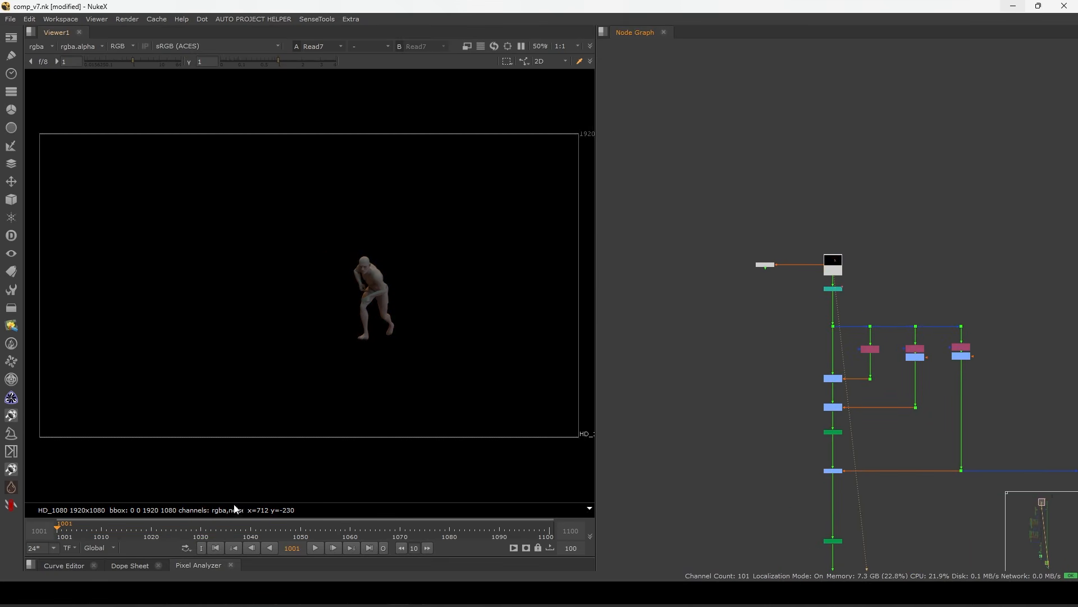
click(316, 548)
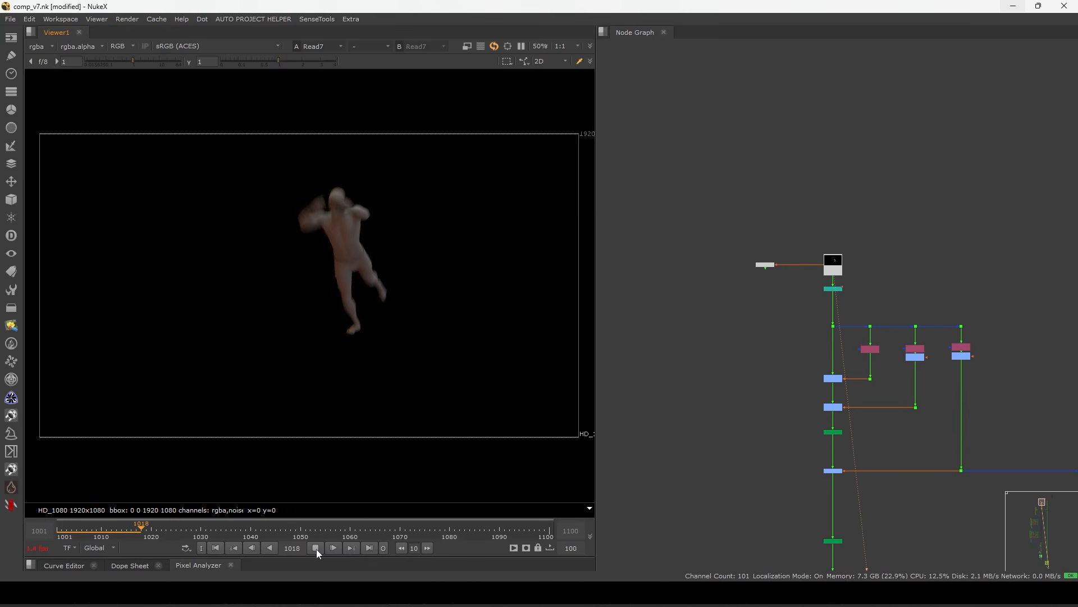
drag(223, 536, 151, 535)
key(a)
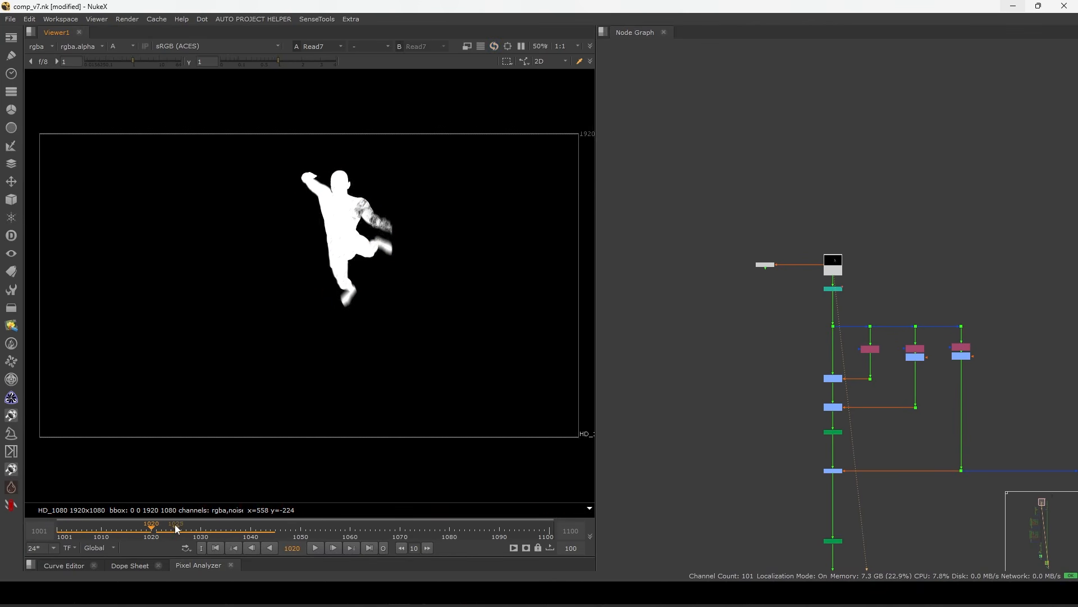
Compare the alpha of the character branch at its Unpremult node with the alpha of Read7.
scroll(785, 289, down, 3)
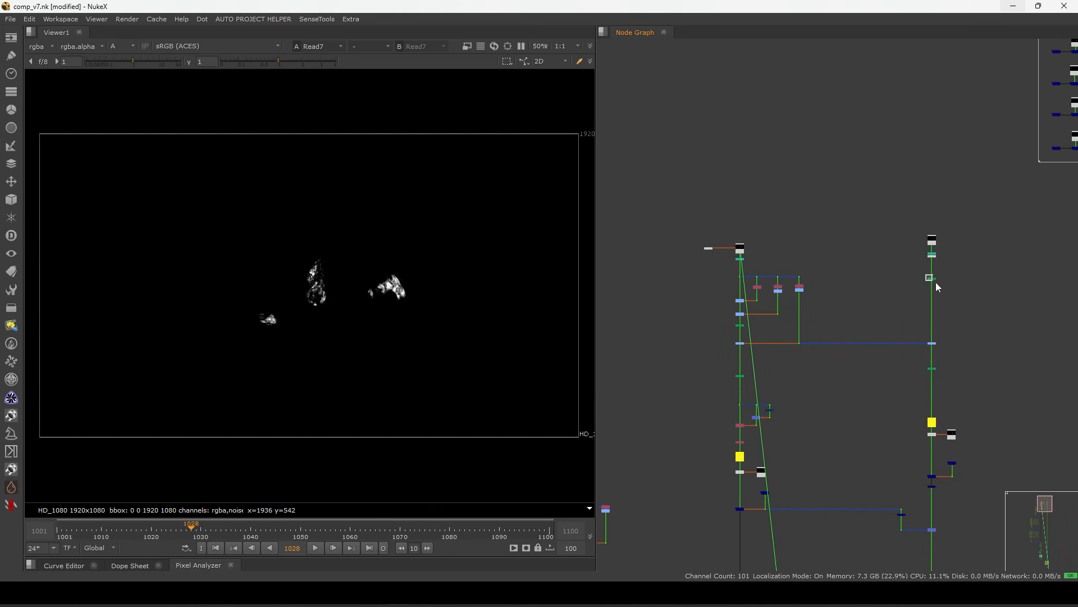
click(933, 280)
key(1)
middle_drag(777, 313, 916, 266)
scroll(876, 209, up, 5)
click(904, 248)
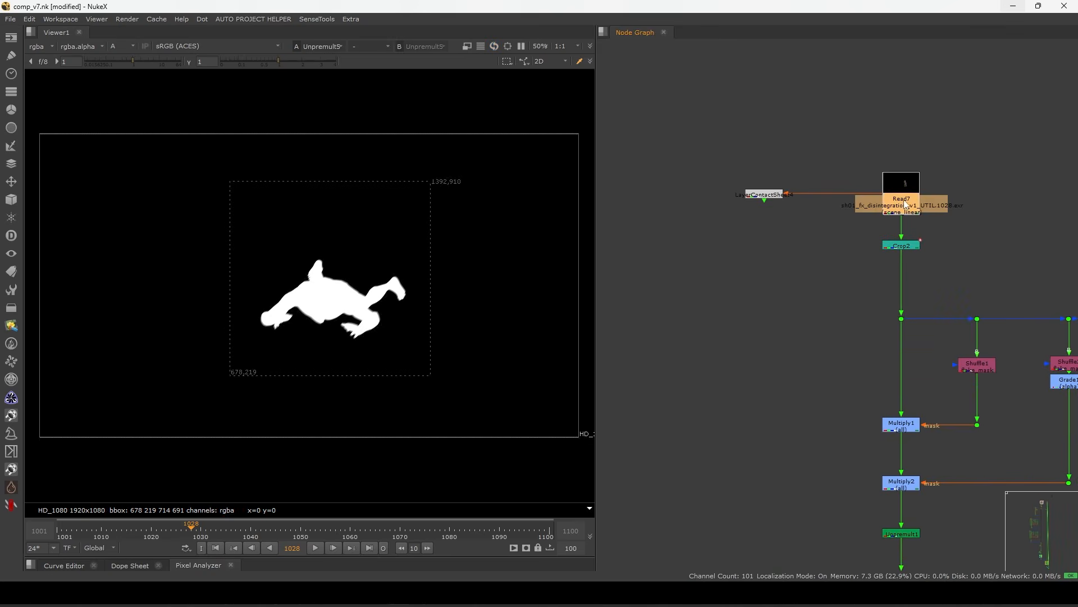
key(1)
View the Read7 layer contact sheet in RGB at frame 1020 in a maximised viewer.
click(955, 174)
scroll(955, 174, up, 2)
scroll(949, 179, down, 7)
middle_drag(851, 312, 909, 245)
middle_drag(922, 185, 902, 242)
scroll(882, 228, up, 7)
middle_drag(955, 170, 906, 206)
drag(931, 174, 787, 279)
key(1)
middle_drag(855, 307, 866, 301)
key(a)
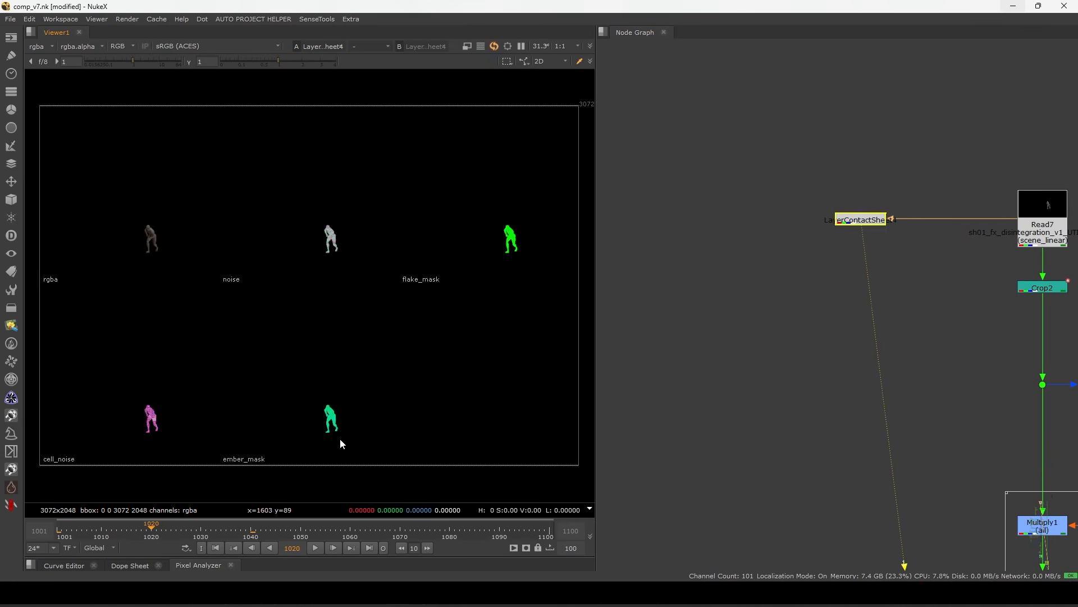
key(space)
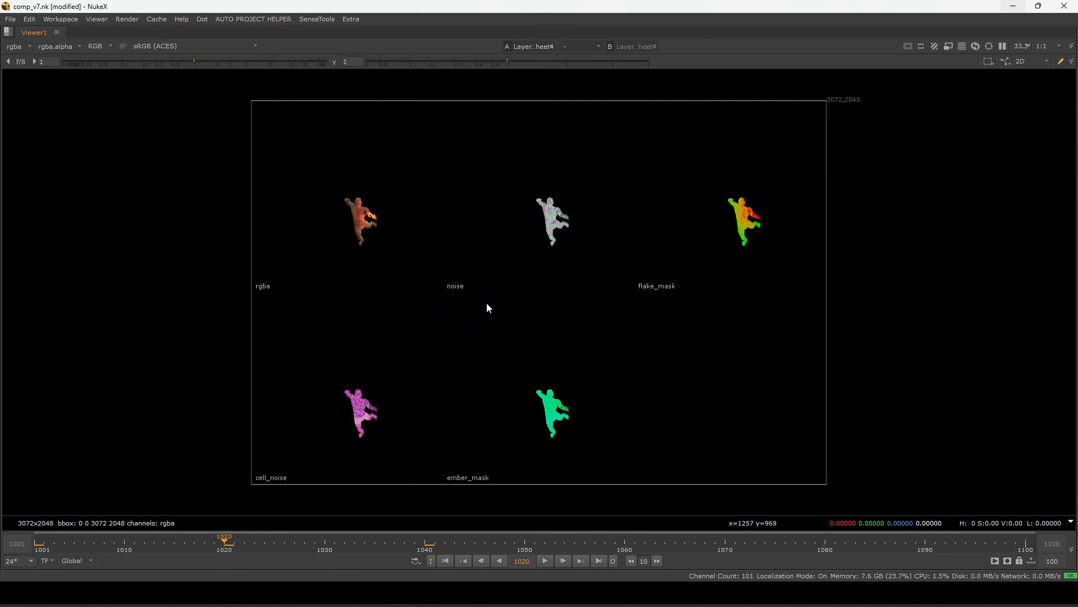
Examine the flake_mask, cell_noise and ember_mask passes up close in the Read7 layer contact sheet at frame 1020.
scroll(522, 301, up, 2)
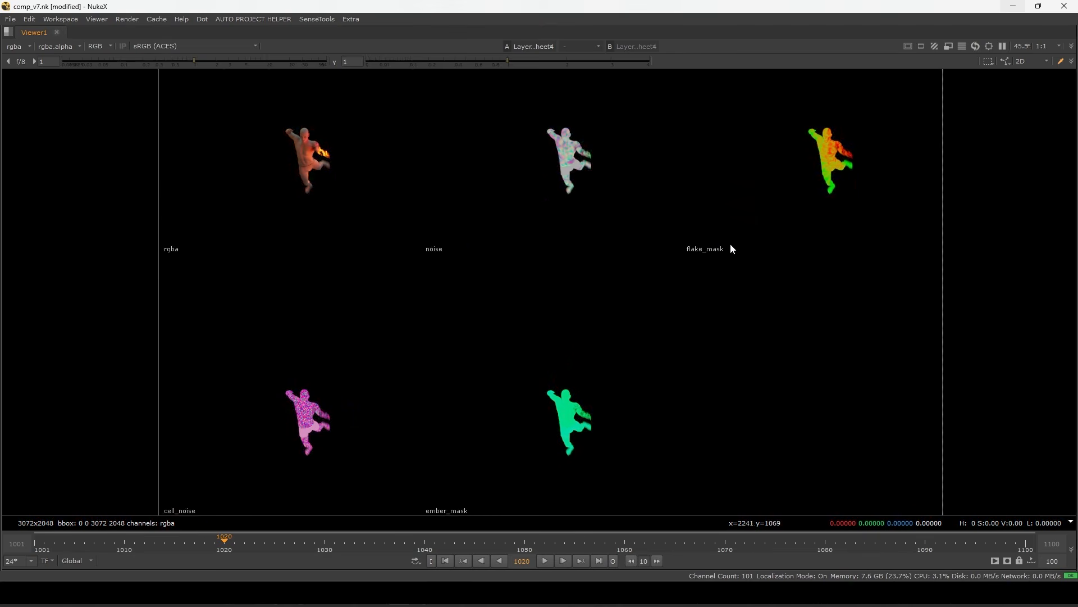
scroll(816, 191, up, 7)
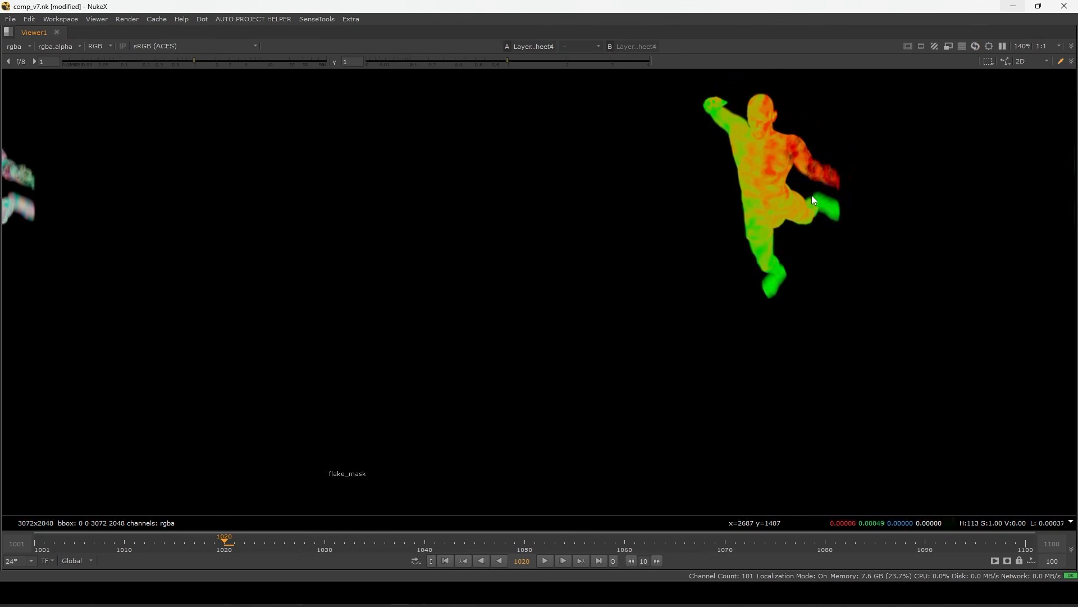
scroll(725, 253, down, 8)
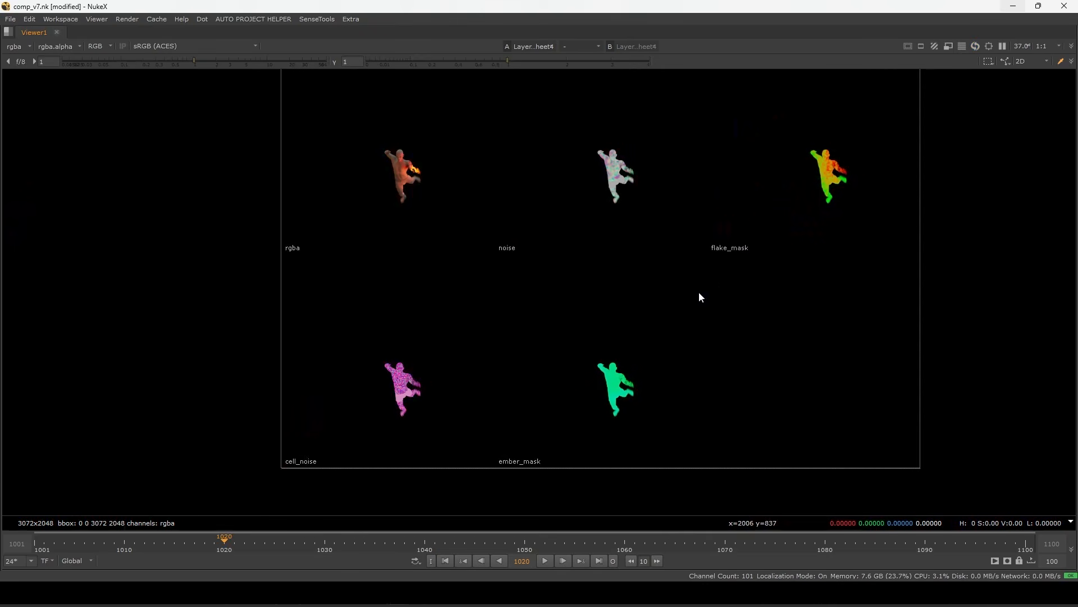
scroll(437, 377, up, 6)
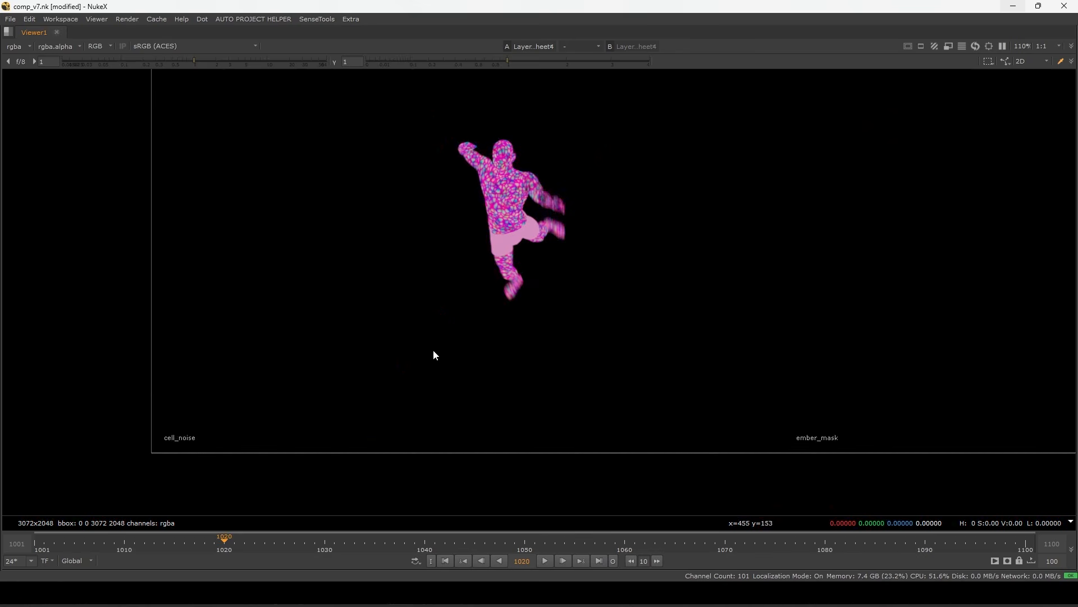
scroll(439, 311, down, 6)
scroll(557, 321, up, 3)
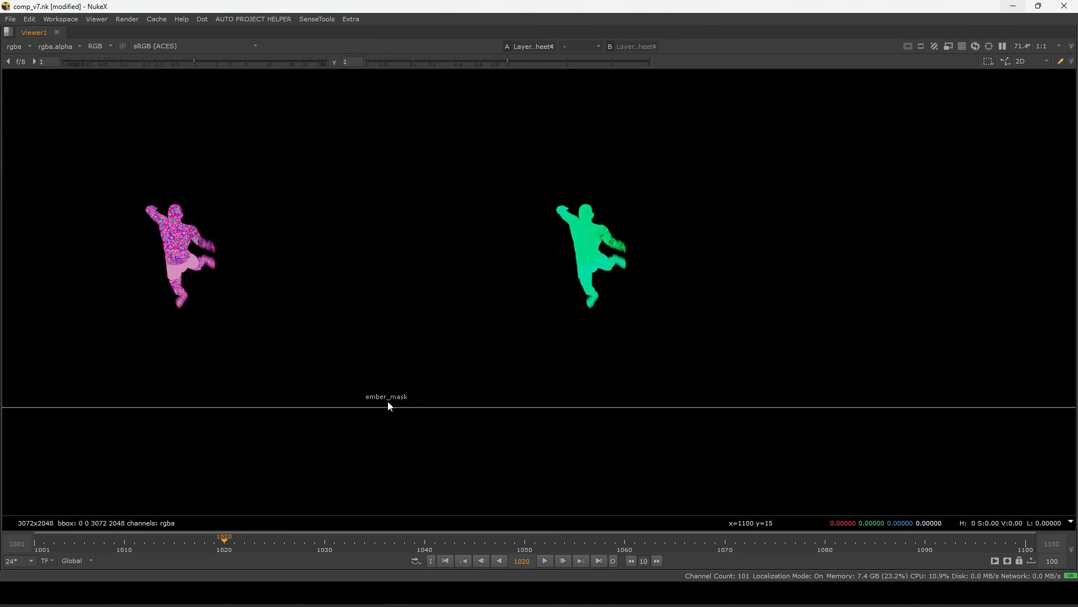
Advance the contact sheet frame by frame to 1026 and bring back the full workspace with the node graph.
key(Right)
key(Right)
key(Right)
key(Right)
key(Right)
key(Right)
key(space)
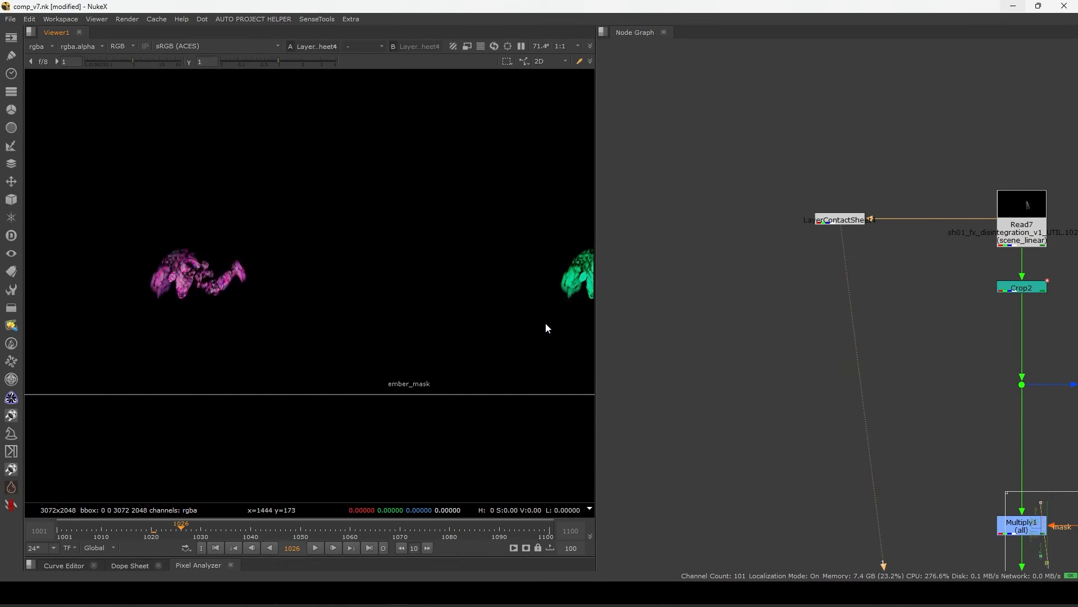
Inspect the noise pass up close through its separate red, green and blue channels, and fit the whole contact sheet in RGB again.
scroll(389, 312, down, 5)
scroll(305, 285, up, 5)
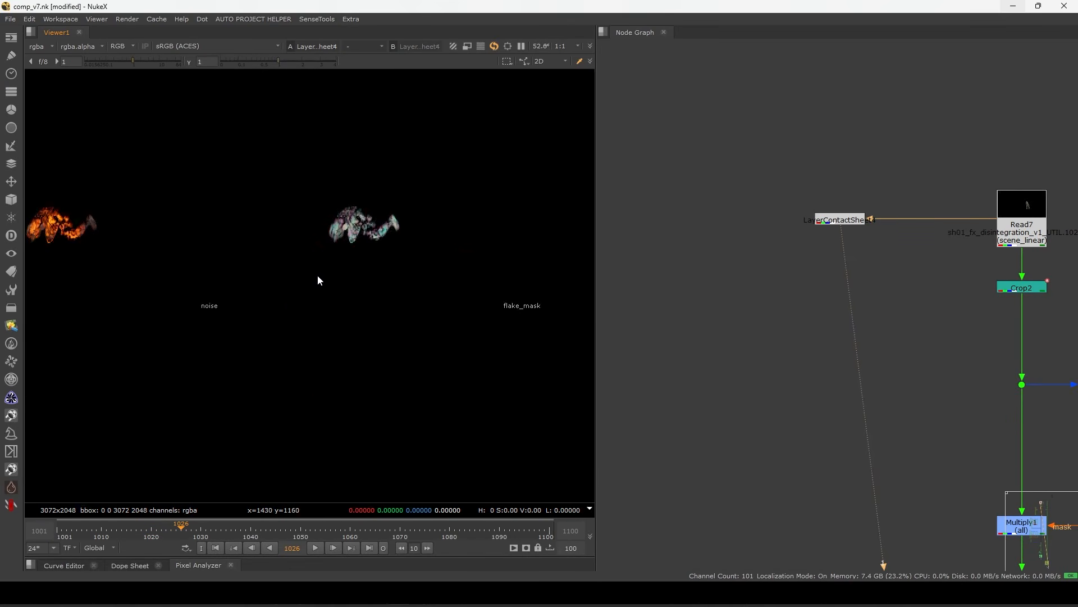
scroll(410, 268, up, 4)
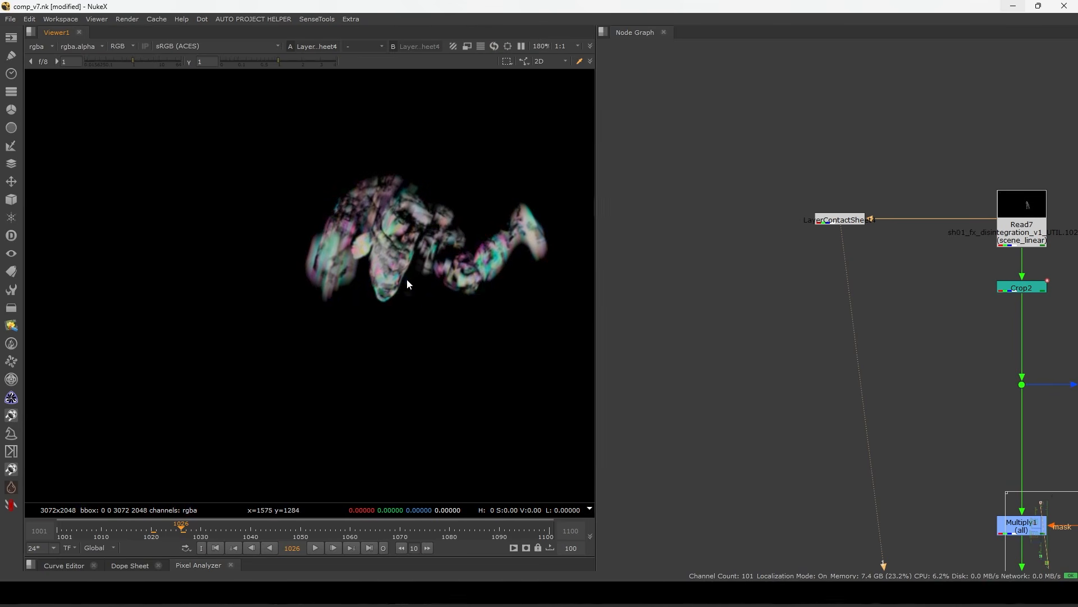
key(r)
key(g)
key(b)
key(b)
key(g)
key(g)
key(f)
key(f)
View the particle render in Read10 at the head of its branch, framed by its own layer contact sheet node.
middle_drag(792, 350, 809, 285)
scroll(808, 285, down, 6)
middle_drag(780, 381, 801, 291)
scroll(733, 246, up, 4)
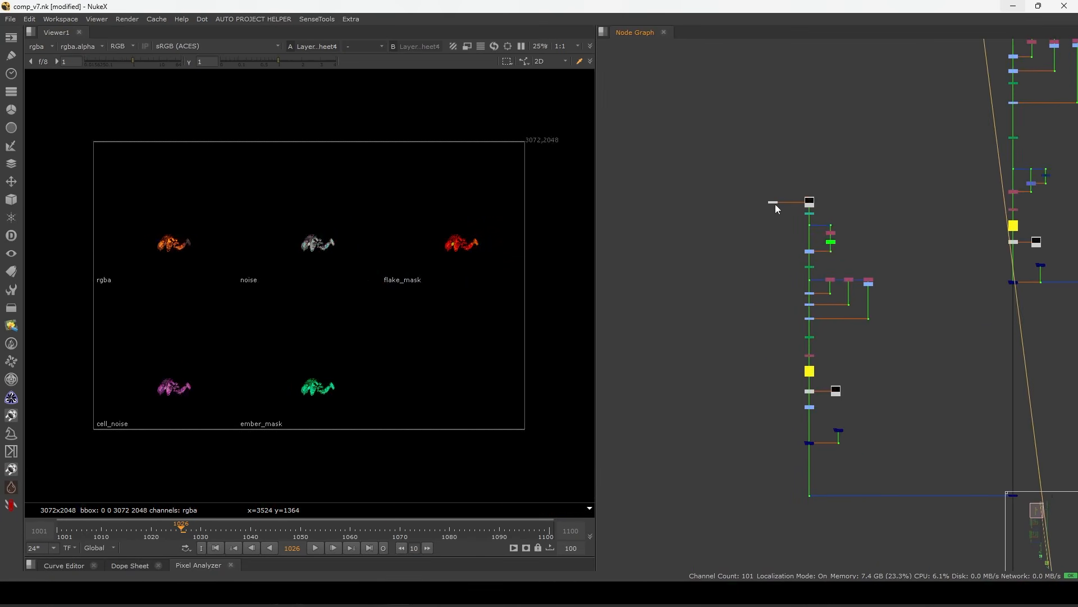
scroll(778, 203, up, 5)
click(860, 213)
key(1)
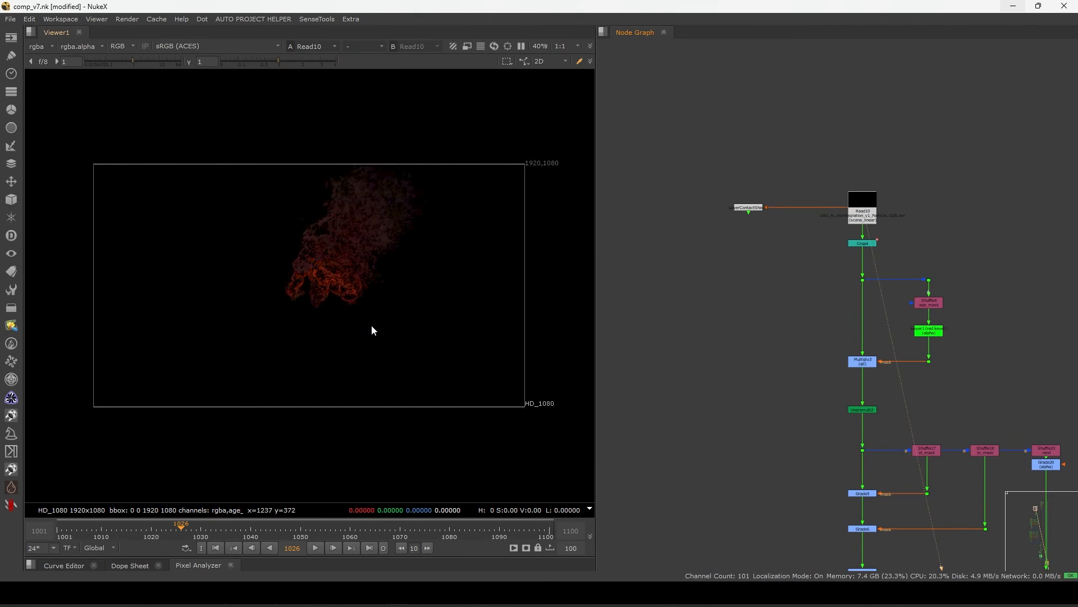
Check the source file on the Read10 node and scrub the particle render from about frame 1020 to frame 1025.
scroll(896, 194, up, 2)
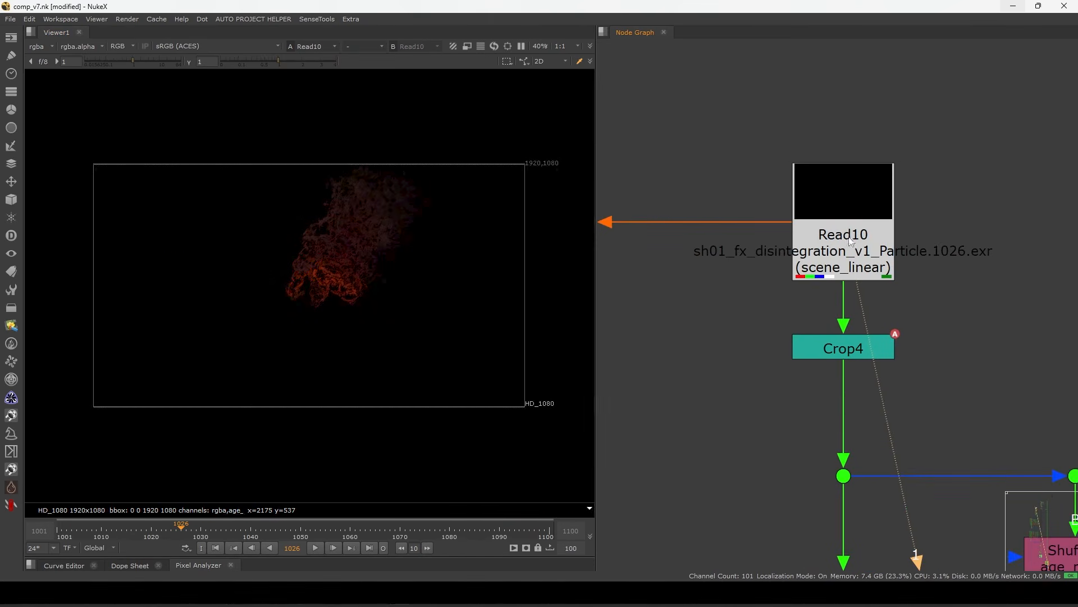
click(881, 254)
scroll(924, 254, down, 3)
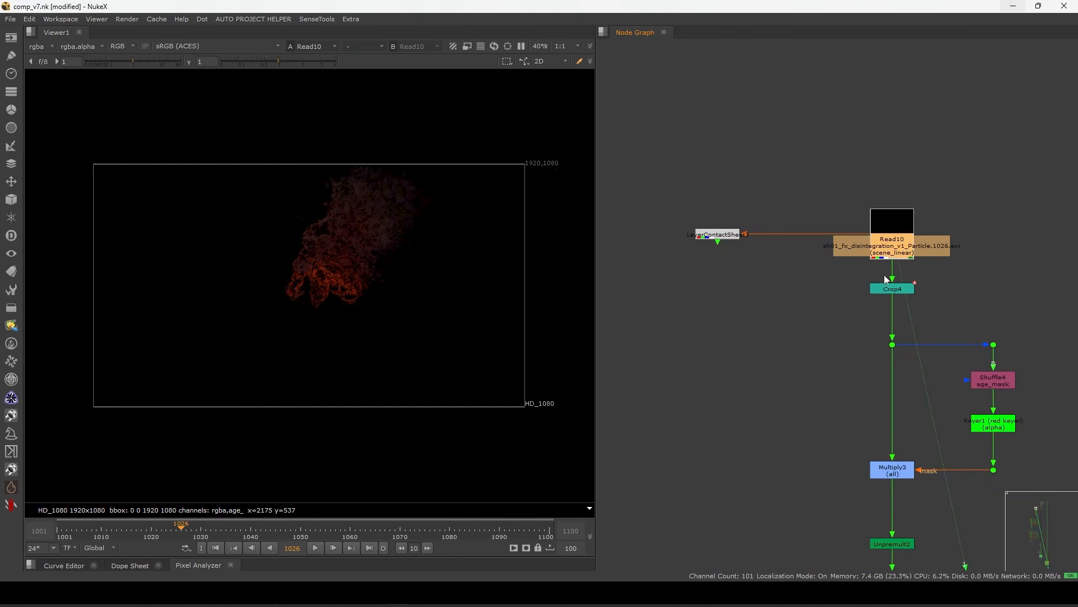
click(156, 530)
drag(157, 531, 178, 532)
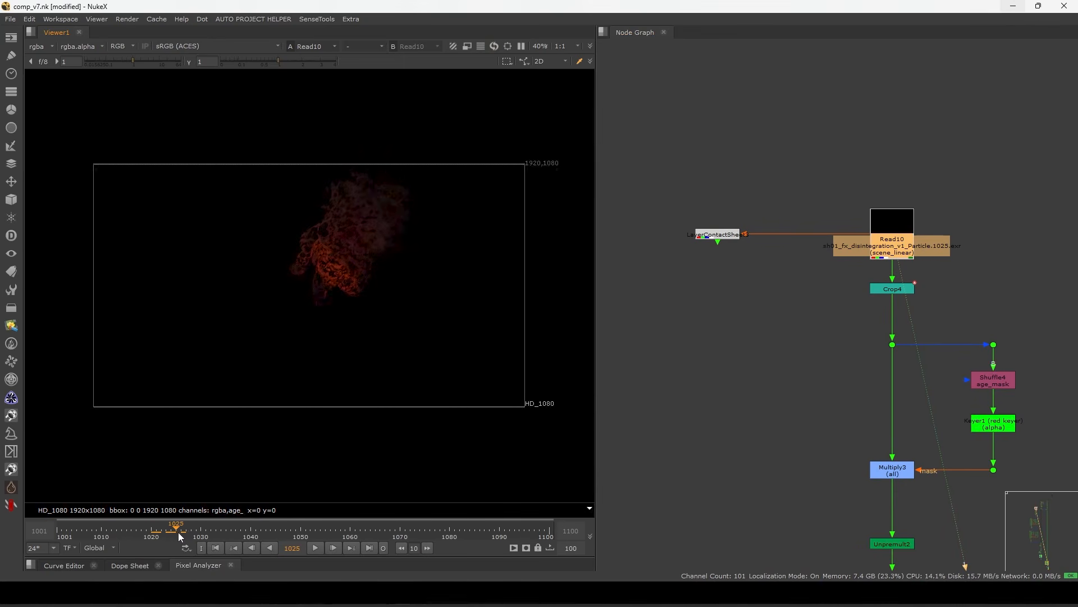
Play the Read10 layer contact sheet from frame 1025 in a maximised viewer and sample colours in its age_mask pass.
click(718, 235)
key(1)
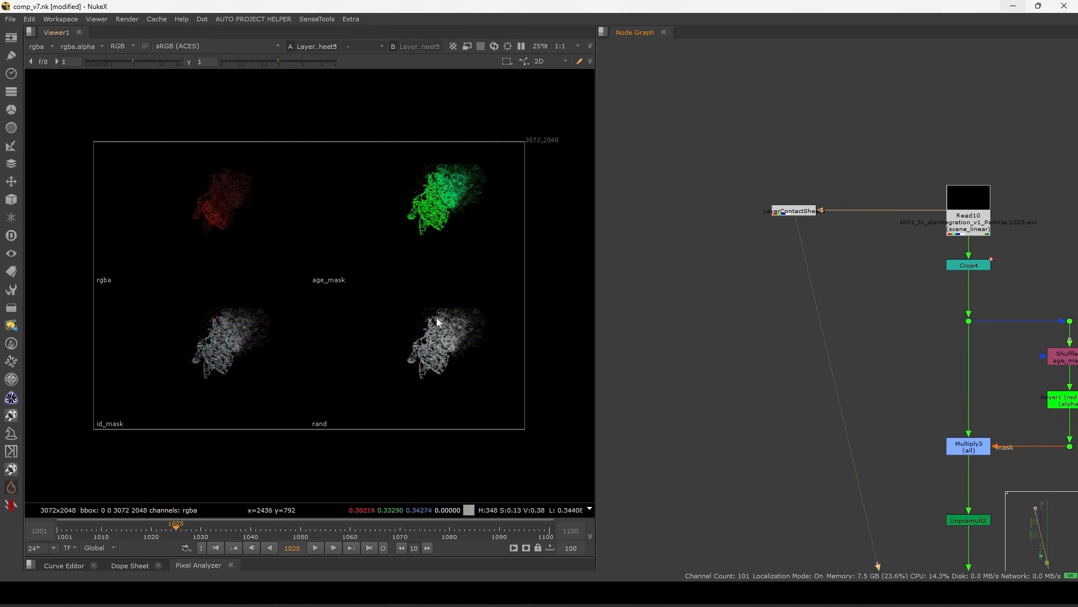
key(space)
key(f)
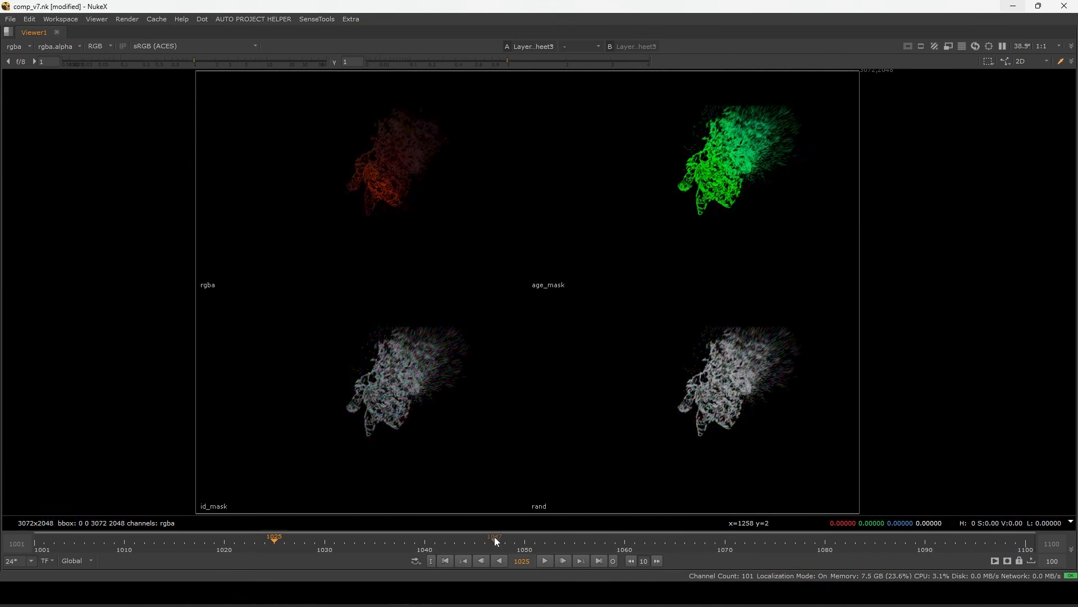
click(545, 561)
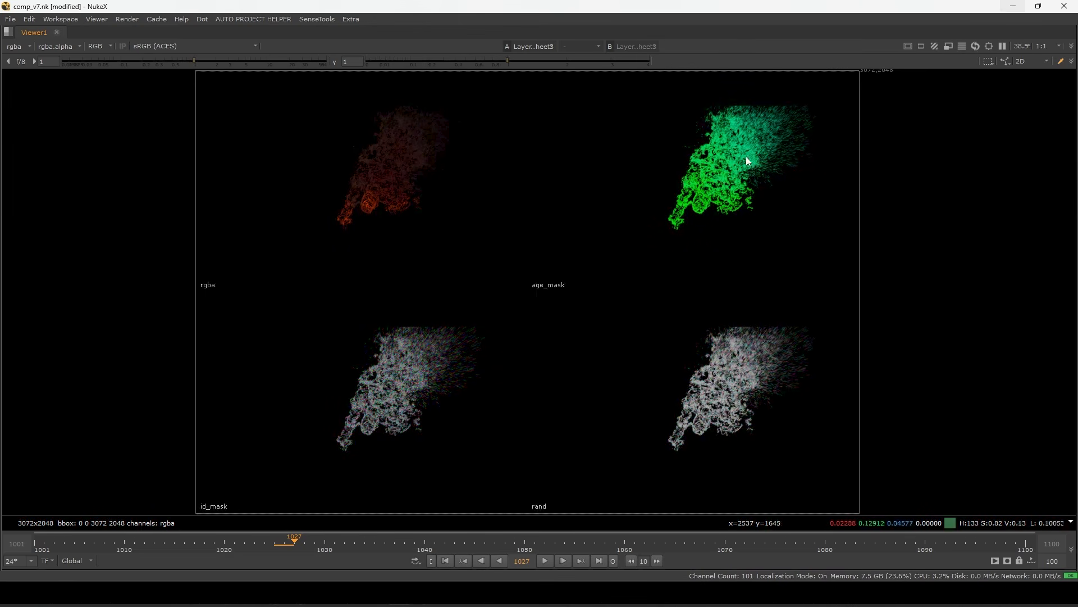
ctrl+shift+drag(520, 274, 577, 299)
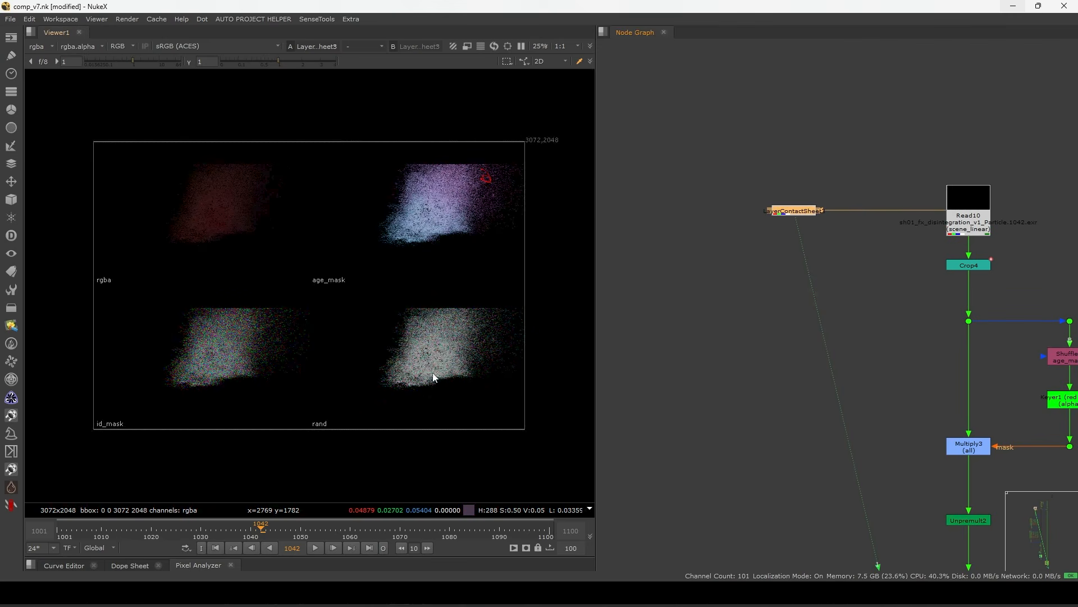
Compare the per-particle colours of the id_mask and rand passes up close at frame 1042.
scroll(459, 329, up, 4)
middle_drag(480, 299, 480, 296)
mouse_move(251, 332)
middle_down()
mouse_move(487, 356)
mouse_move(489, 367)
middle_up()
middle_drag(310, 364, 512, 288)
middle_drag(406, 259, 370, 295)
scroll(371, 299, up, 5)
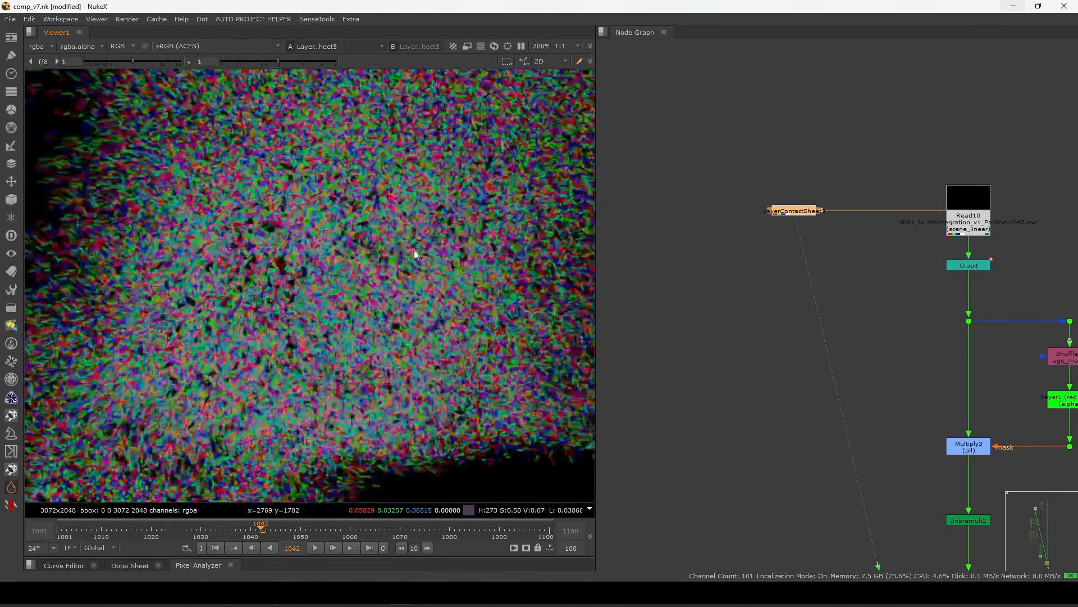
scroll(414, 252, down, 7)
scroll(345, 353, up, 2)
scroll(470, 325, up, 8)
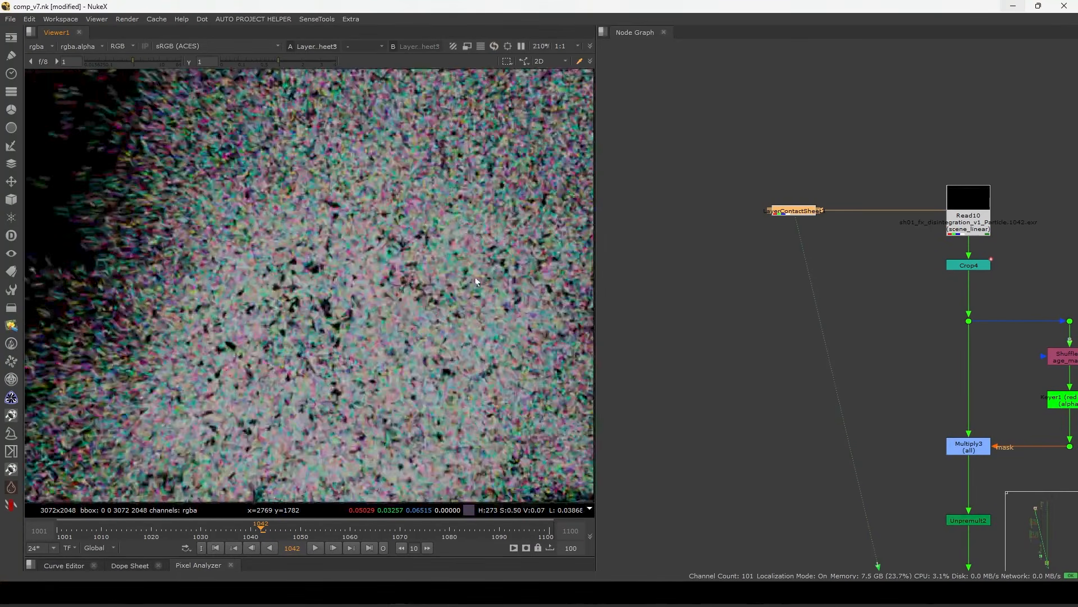
scroll(443, 277, down, 4)
middle_drag(553, 331, 305, 329)
middle_drag(523, 337, 325, 356)
scroll(325, 354, up, 2)
scroll(303, 315, up, 3)
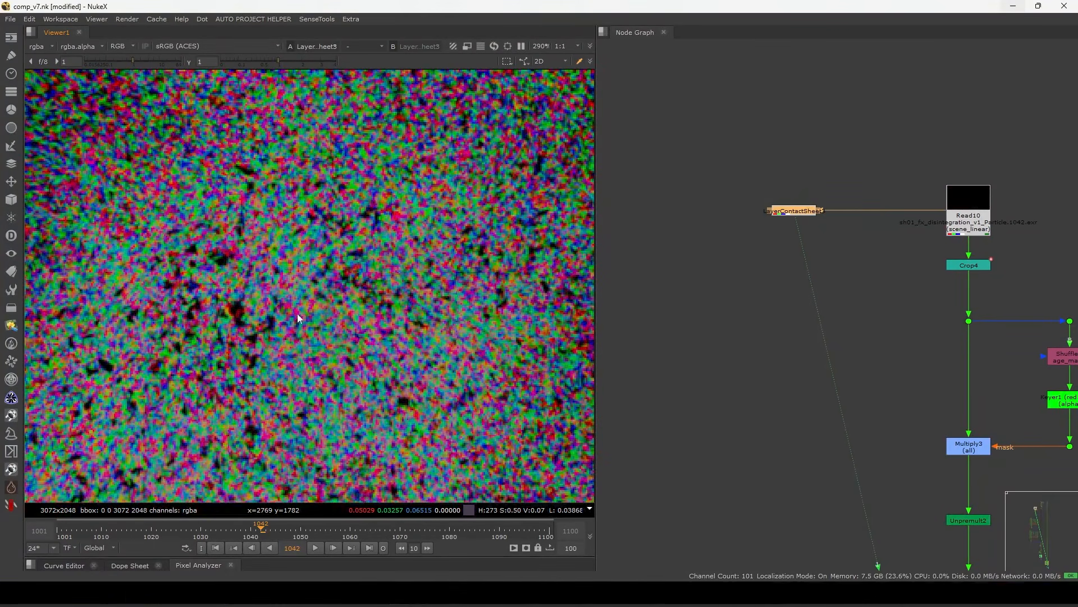
scroll(373, 257, down, 4)
middle_drag(365, 284, 405, 303)
scroll(405, 304, up, 3)
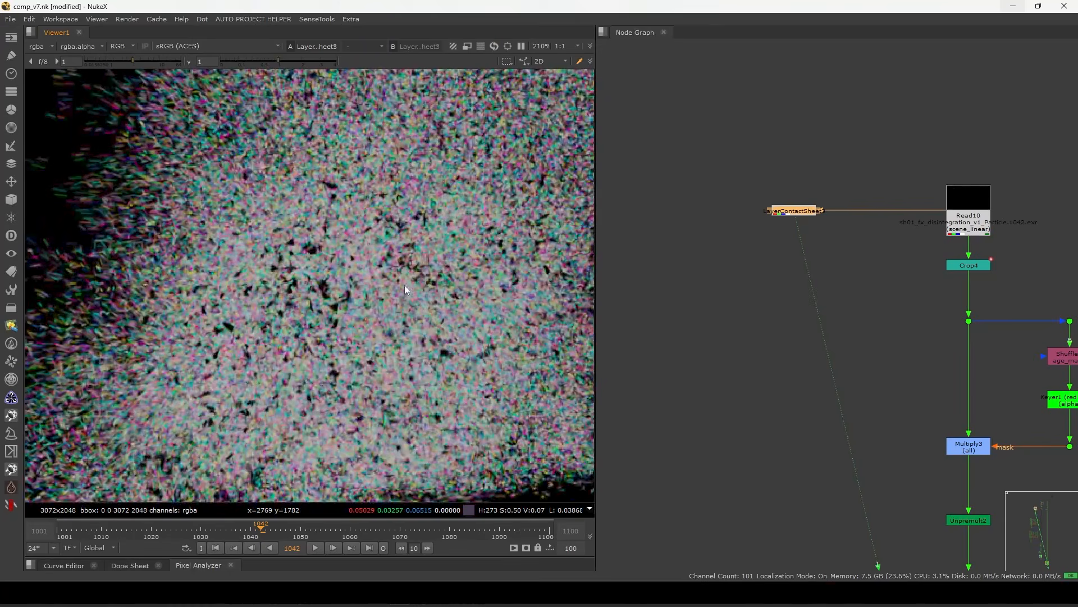
View the layer contact sheet of the branch containing the flake light, age_mask and glow_mask passes in a maximised viewer.
key(f)
scroll(837, 277, down, 5)
scroll(800, 271, down, 4)
middle_drag(741, 432, 794, 281)
click(794, 283)
key(1)
scroll(795, 284, up, 4)
middle_drag(801, 332, 835, 265)
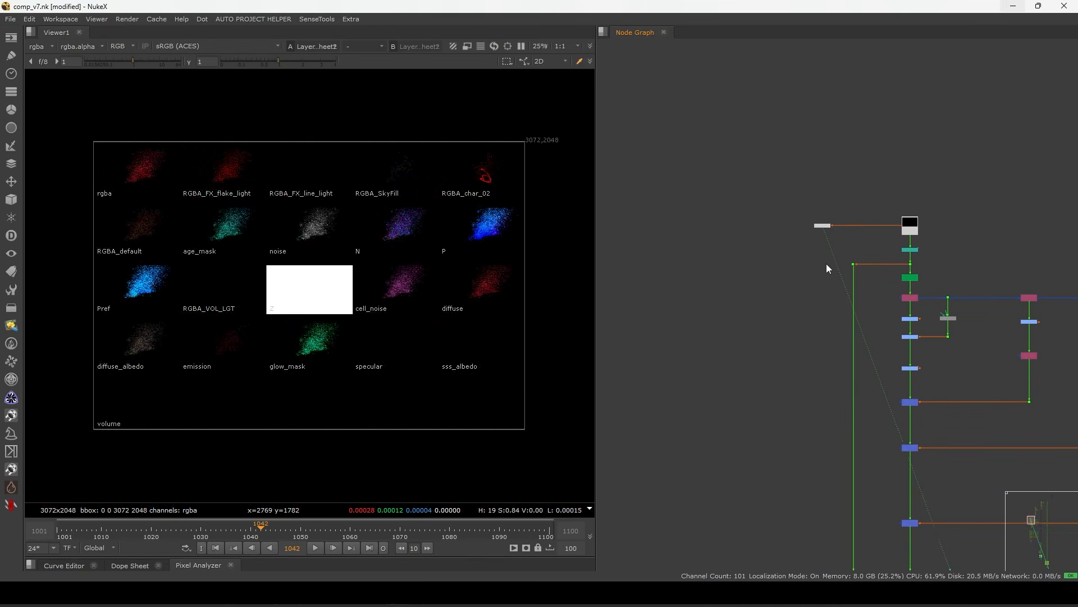
key(space)
key(f)
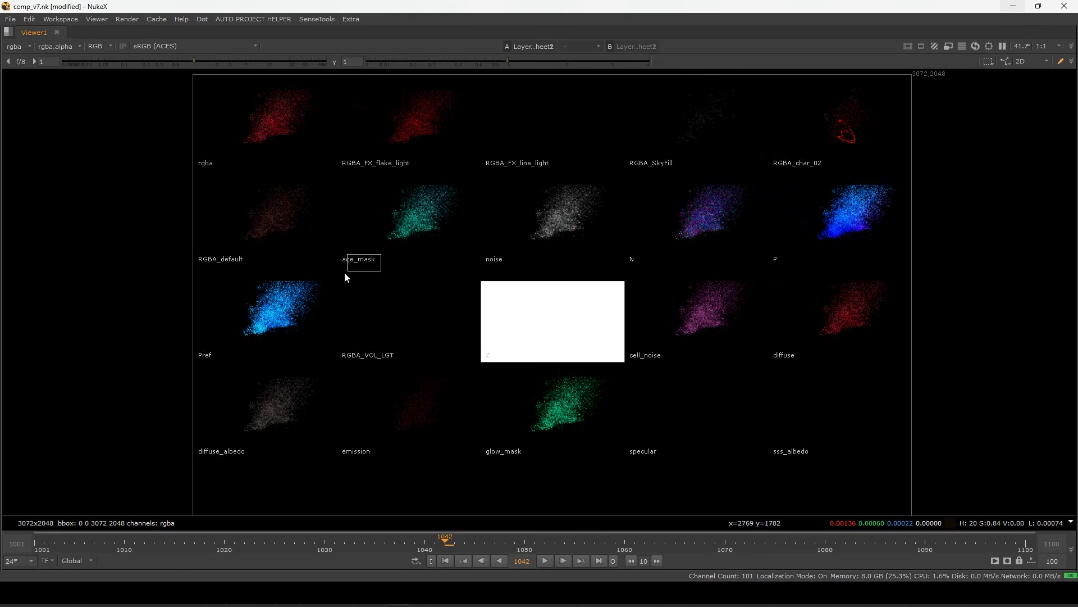
Examine the age_mask, noise, N, P, cell_noise and diffuse passes in the contact sheet at frame 1042.
scroll(413, 224, up, 3)
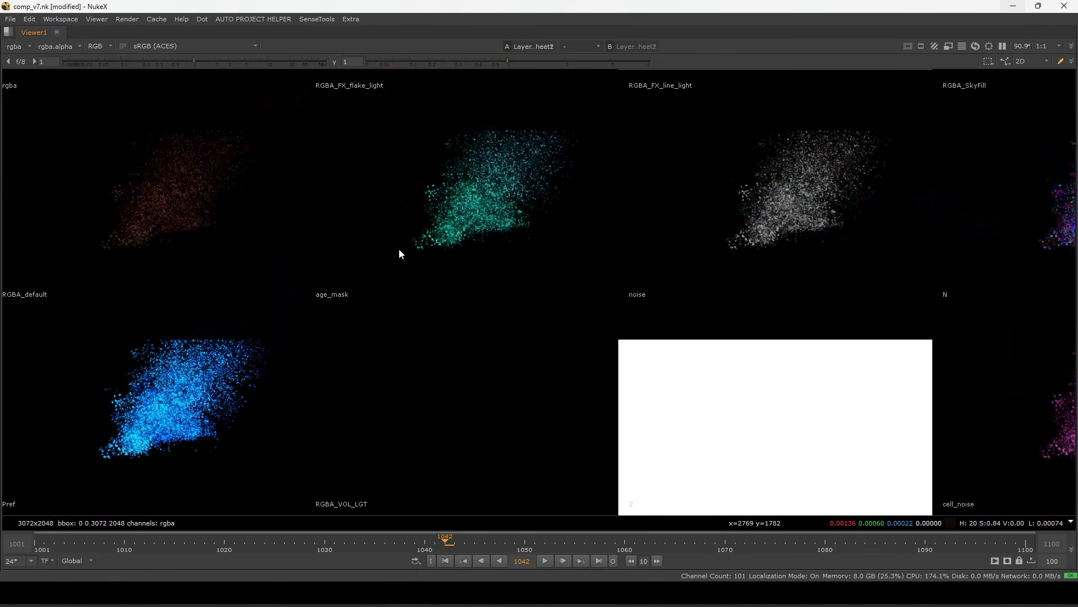
scroll(436, 281, down, 1)
middle_drag(437, 281, 363, 324)
middle_drag(571, 241, 369, 232)
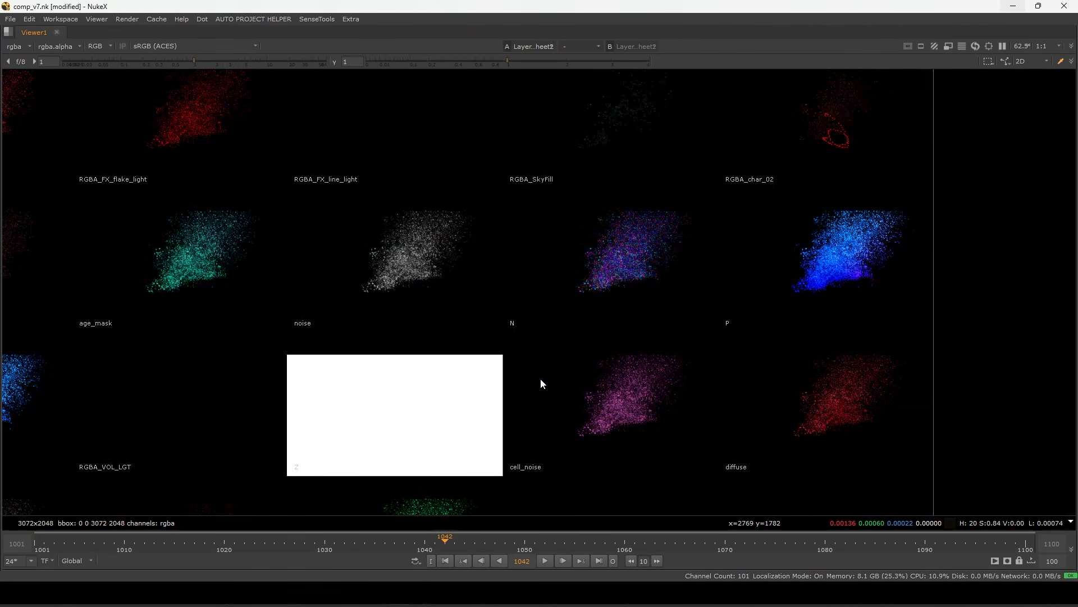
middle_drag(540, 373, 611, 300)
middle_drag(803, 332, 759, 306)
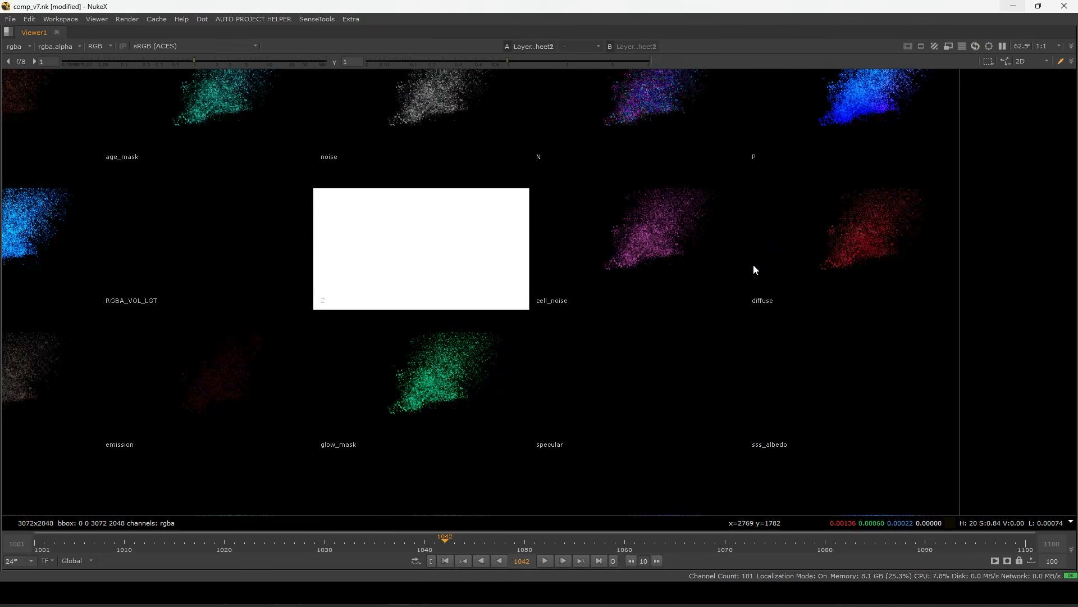
drag(848, 271, 741, 309)
middle_drag(534, 376, 650, 341)
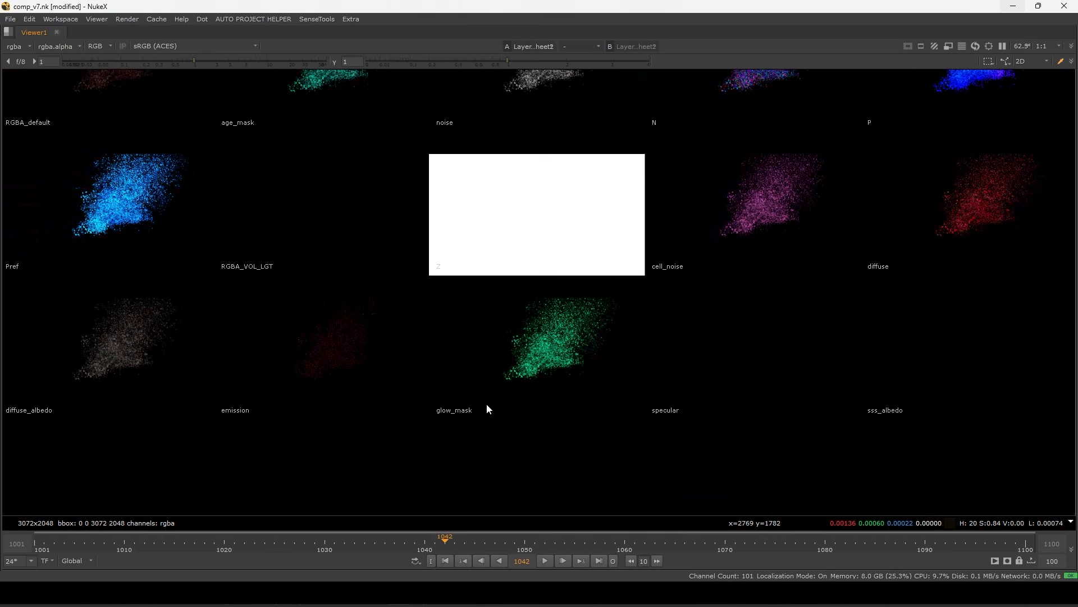
Examine the glow_mask pass and the neighbouring passes in the lower rows of the contact sheet.
drag(450, 431, 438, 414)
scroll(469, 424, down, 3)
scroll(551, 385, up, 4)
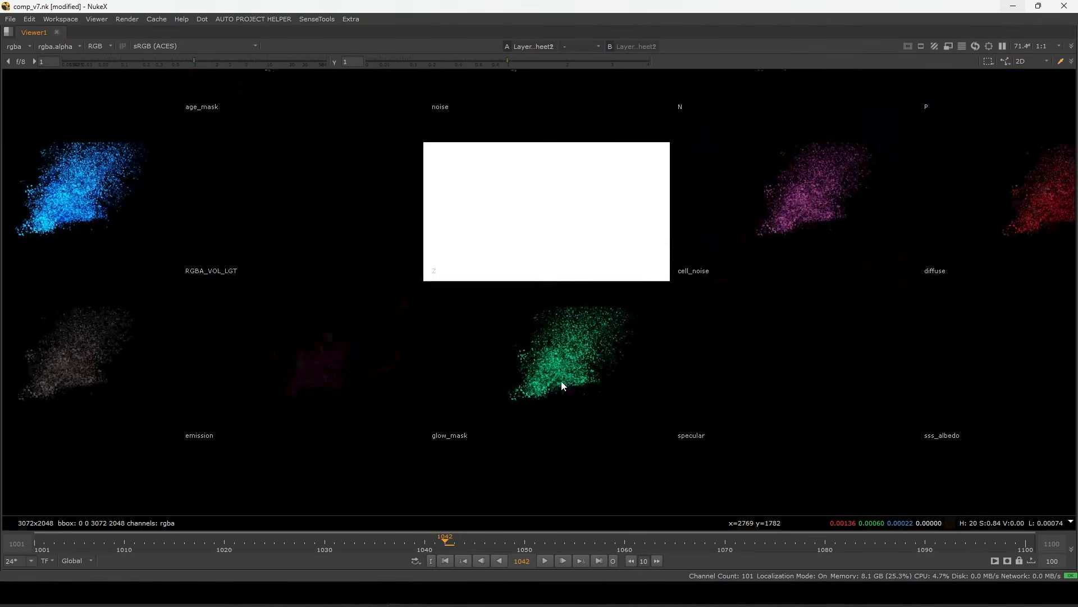
scroll(505, 412, down, 2)
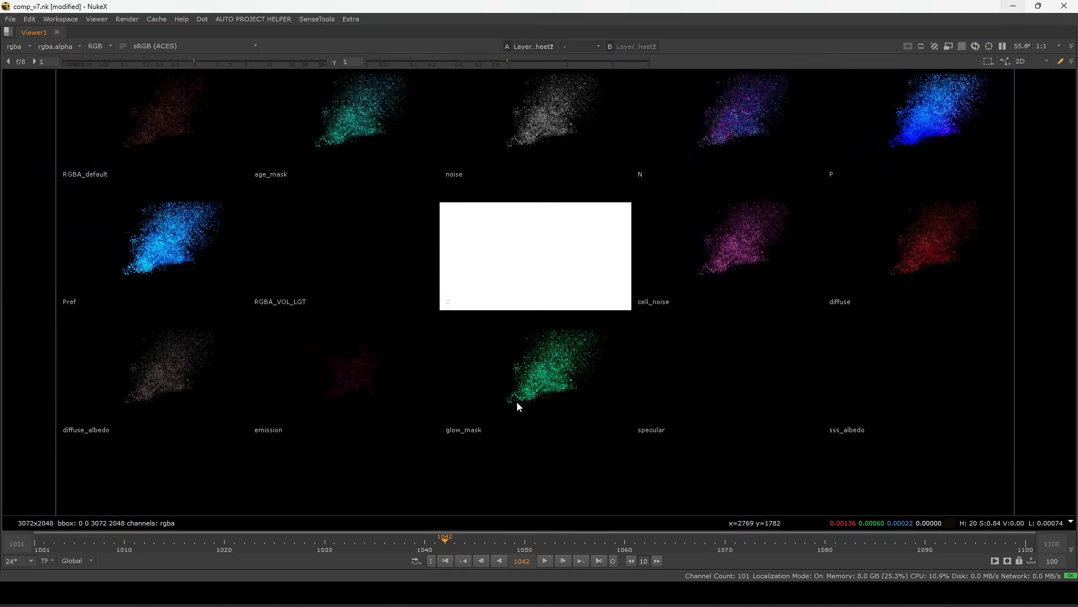
middle_drag(486, 393, 549, 369)
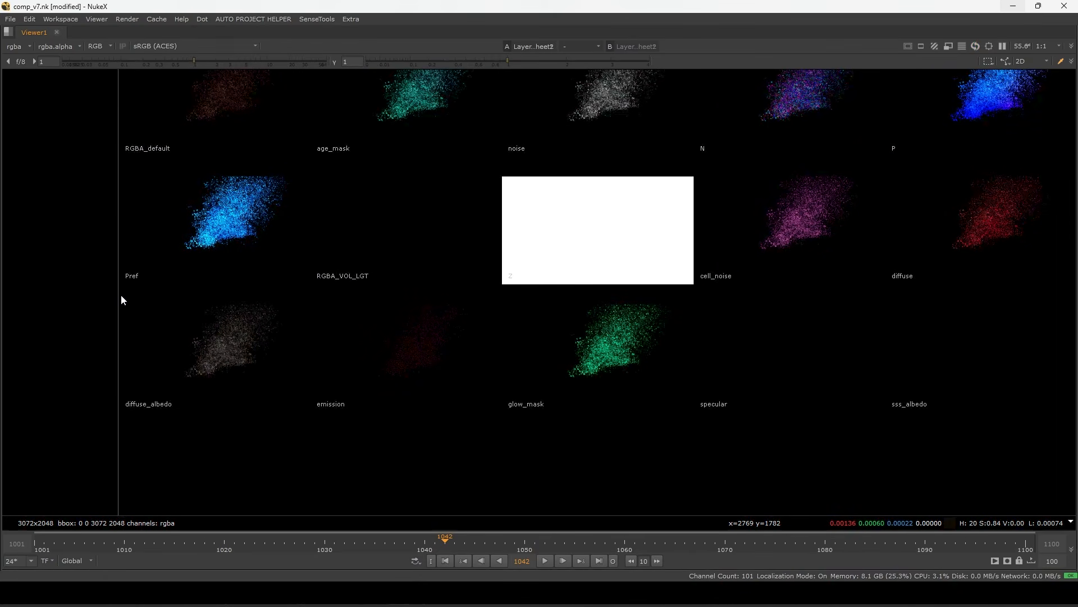
scroll(121, 298, up, 7)
scroll(178, 280, down, 6)
Lower the viewer gain far enough to inspect the Z depth pass, and reset the gain to 1 with the sheet fitted.
drag(193, 61, 51, 107)
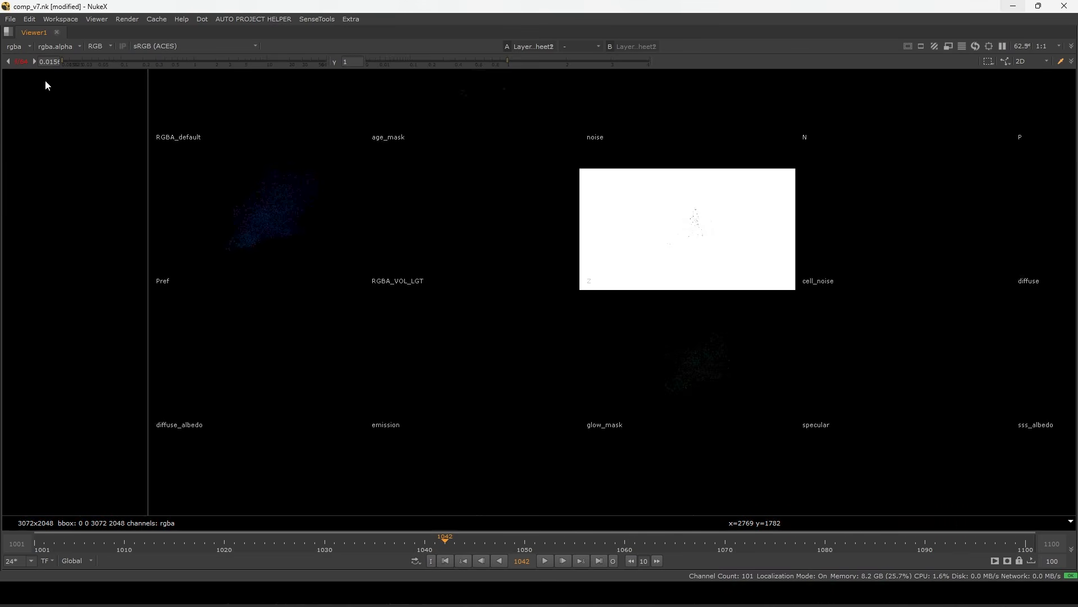
click(8, 62)
click(8, 62)
click(8, 62)
click(8, 61)
click(8, 61)
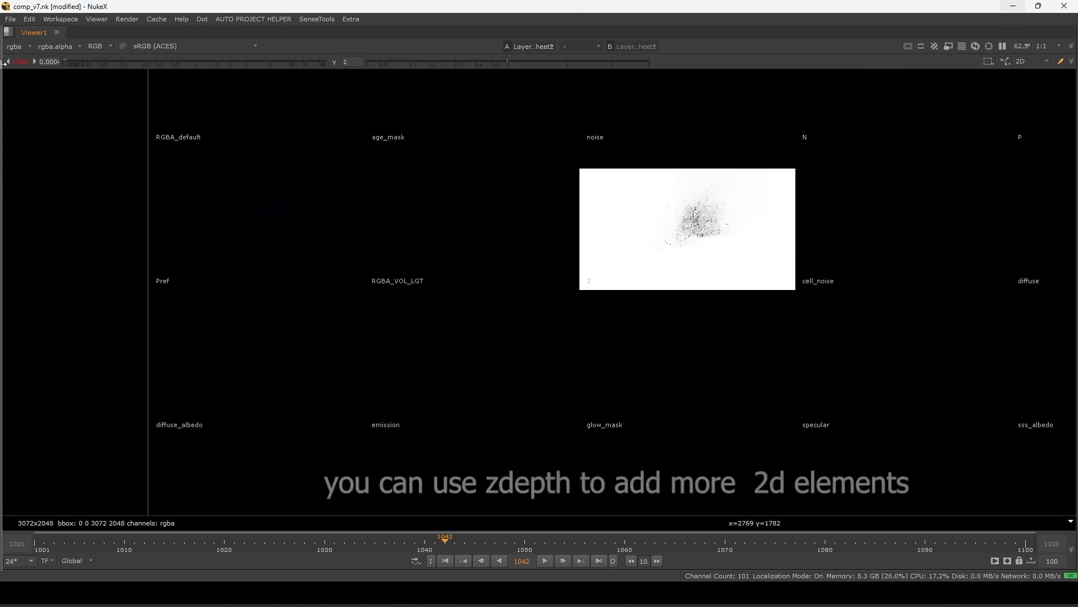
scroll(699, 235, up, 5)
click(8, 62)
key(f)
click(194, 60)
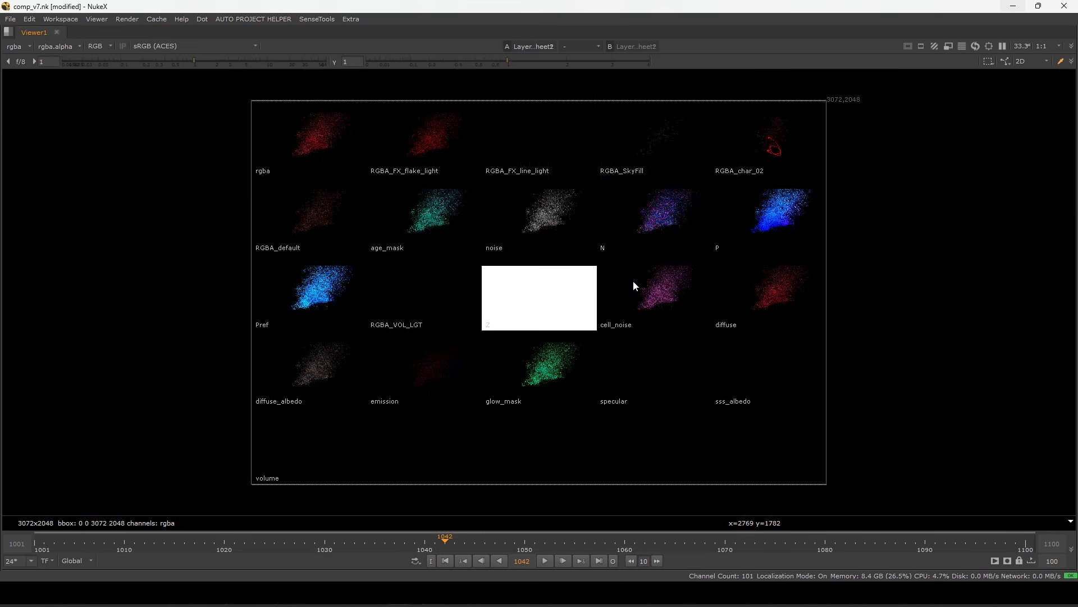
View the layer contact sheet of the branch whose passes run from RGBA_FX_flake_light to RGBA_VOL_LGT, with the node graph shown.
key(space)
scroll(837, 217, down, 6)
middle_drag(797, 337, 824, 227)
scroll(870, 258, up, 3)
scroll(876, 261, up, 8)
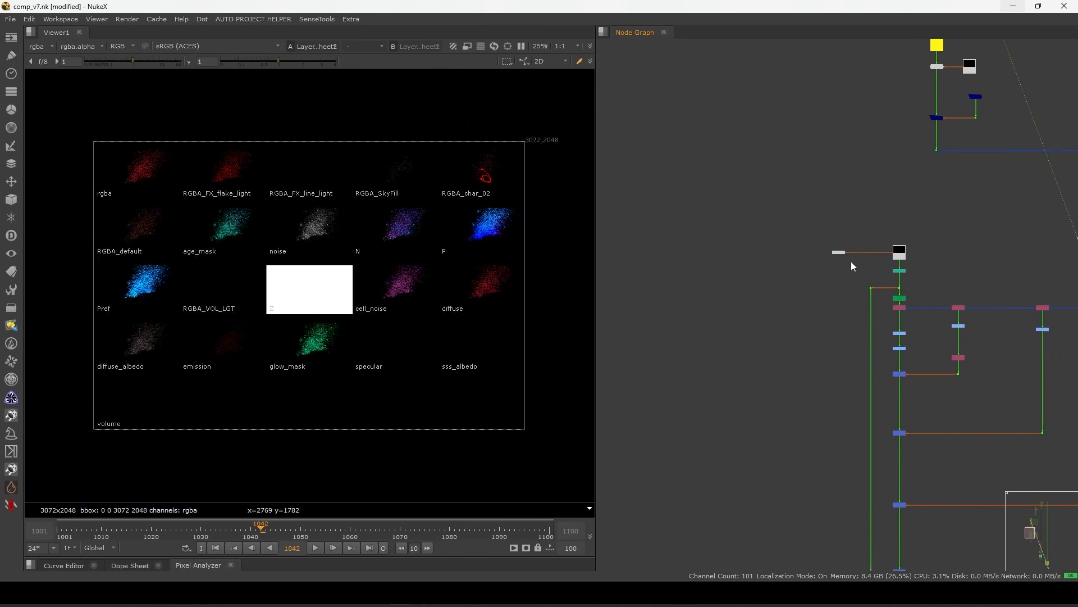
middle_drag(889, 249, 940, 242)
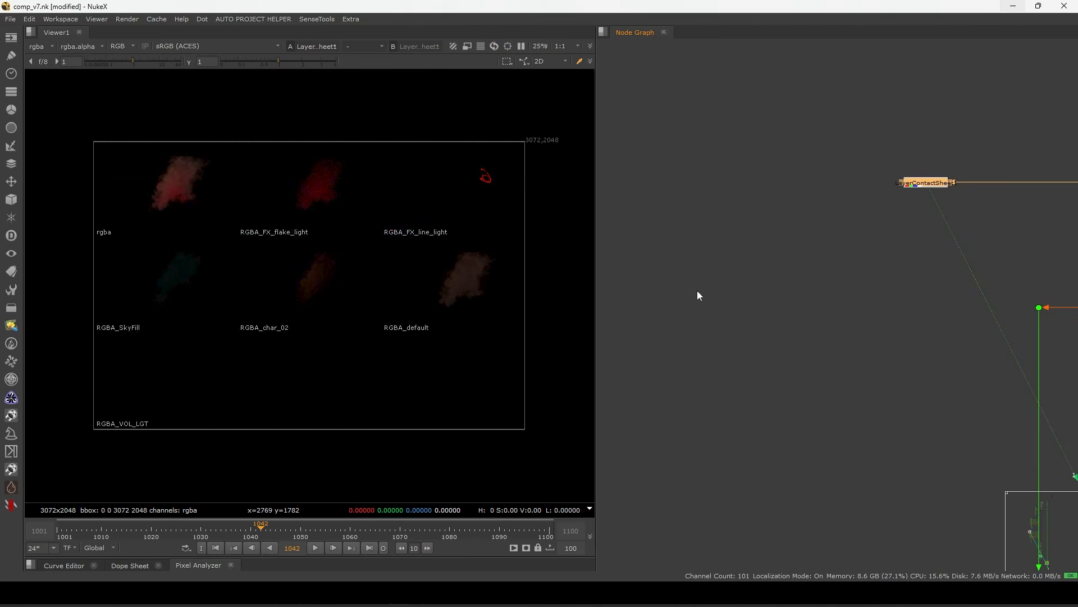
Raise the viewer gain to about 10.2 to examine the smoke light passes in the enlarged contact sheet, and reset it to 1.
key(space)
drag(194, 61, 268, 69)
middle_drag(462, 278, 448, 290)
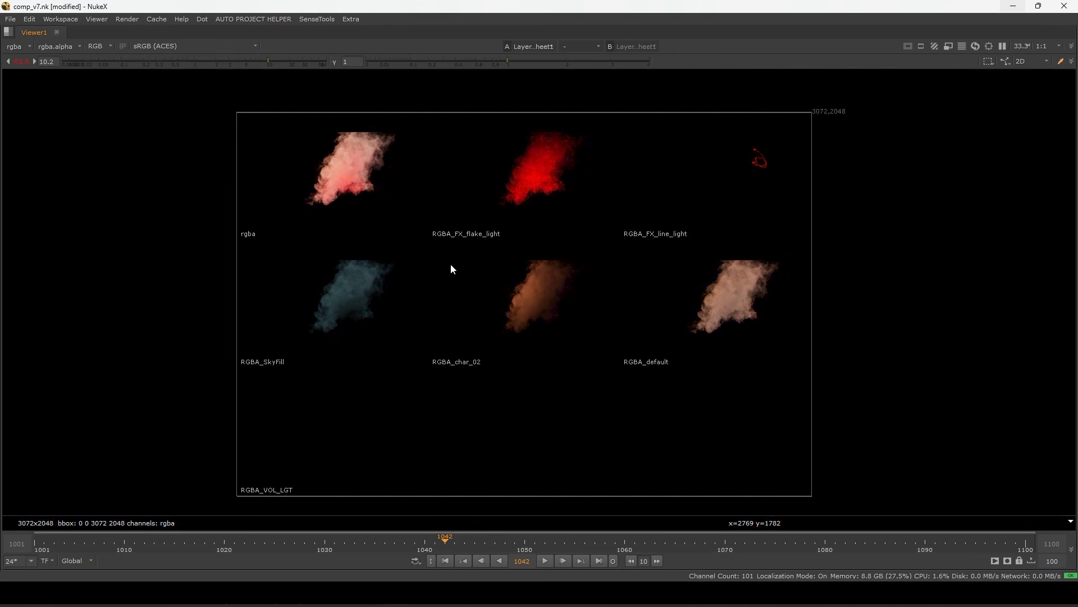
ctrl+shift+drag(310, 161, 447, 196)
ctrl+right_click(535, 197)
mouse_move(541, 177)
ctrl+mouse_down()
mouse_move(456, 291)
mouse_move(686, 270)
mouse_move(605, 219)
mouse_move(442, 255)
mouse_move(623, 279)
ctrl+mouse_up()
ctrl+drag(410, 183, 389, 165)
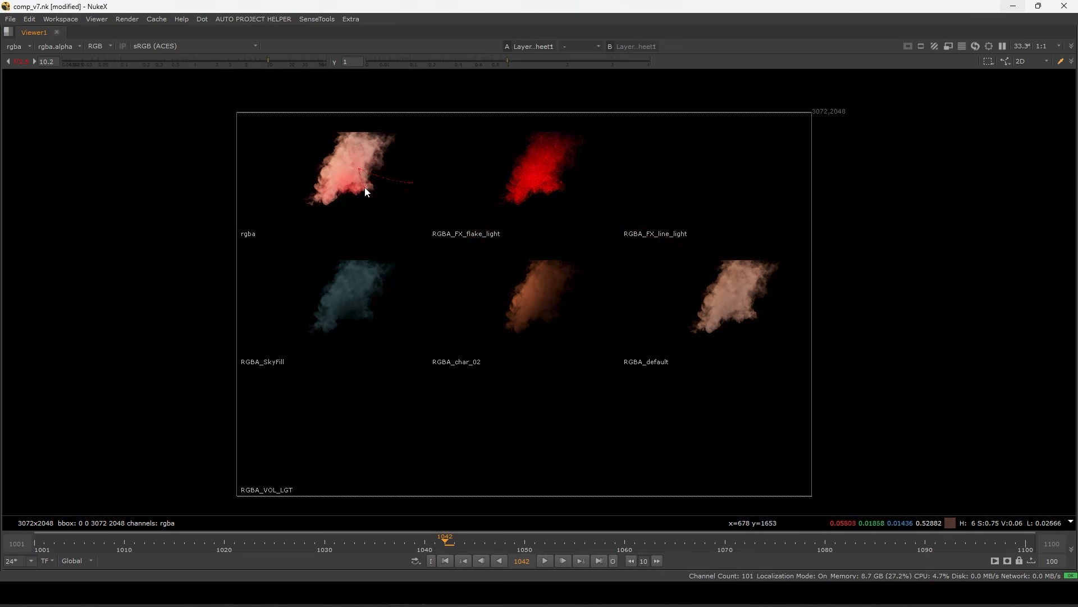
ctrl+click(146, 60)
key(space)
View the character source Read6, play it from frame 1042, and return to frame 1001 to check its full-frame bounding box.
key(f)
scroll(841, 176, up, 3)
scroll(841, 176, up, 5)
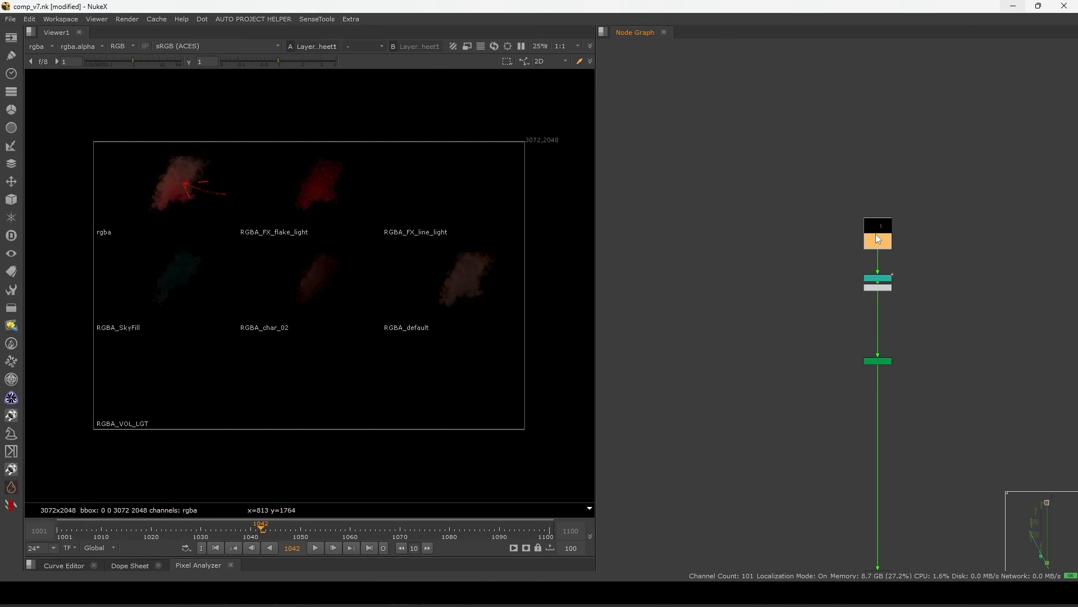
key(1)
scroll(875, 209, up, 3)
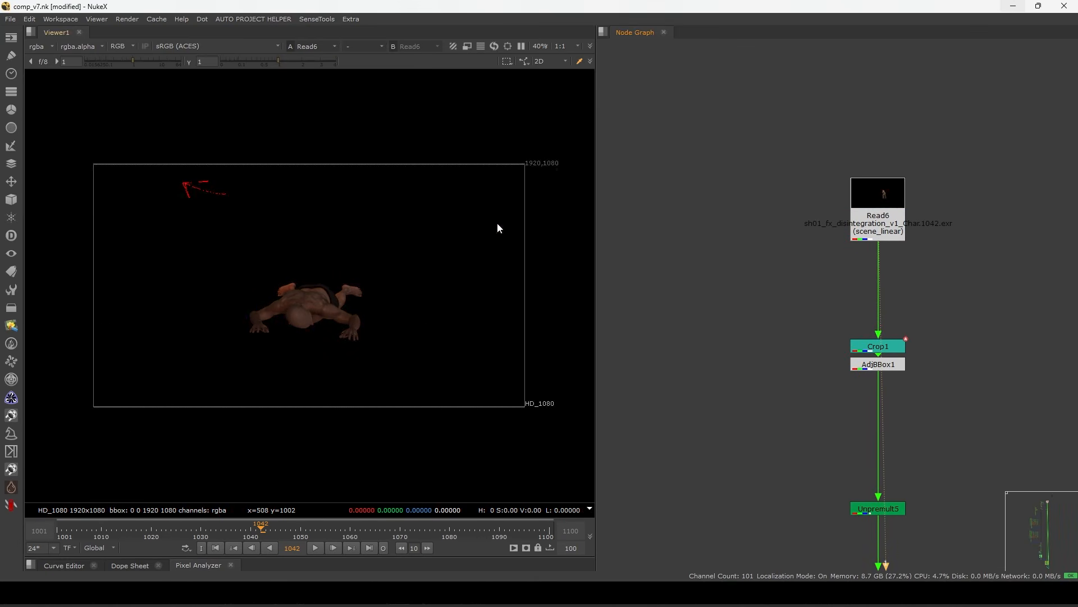
click(317, 548)
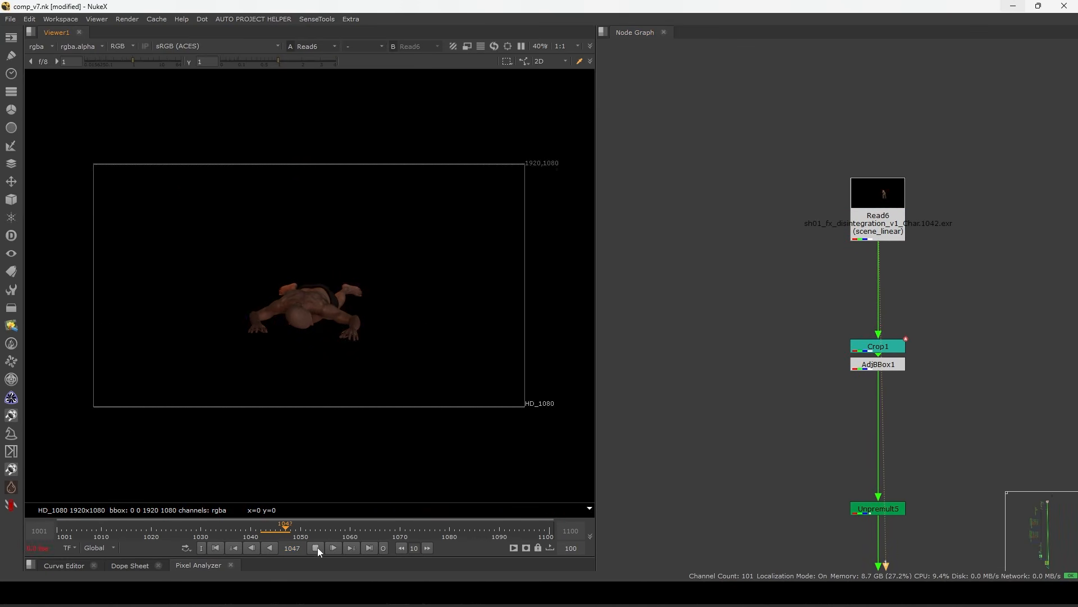
click(216, 548)
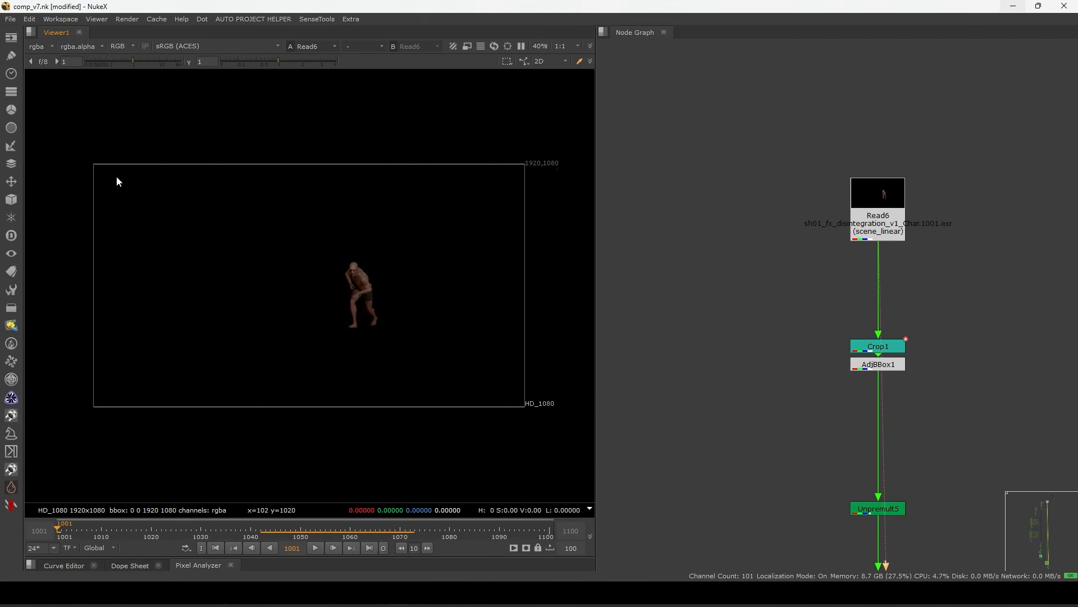
mouse_move(97, 164)
mouse_down()
mouse_move(412, 318)
mouse_move(502, 396)
mouse_up()
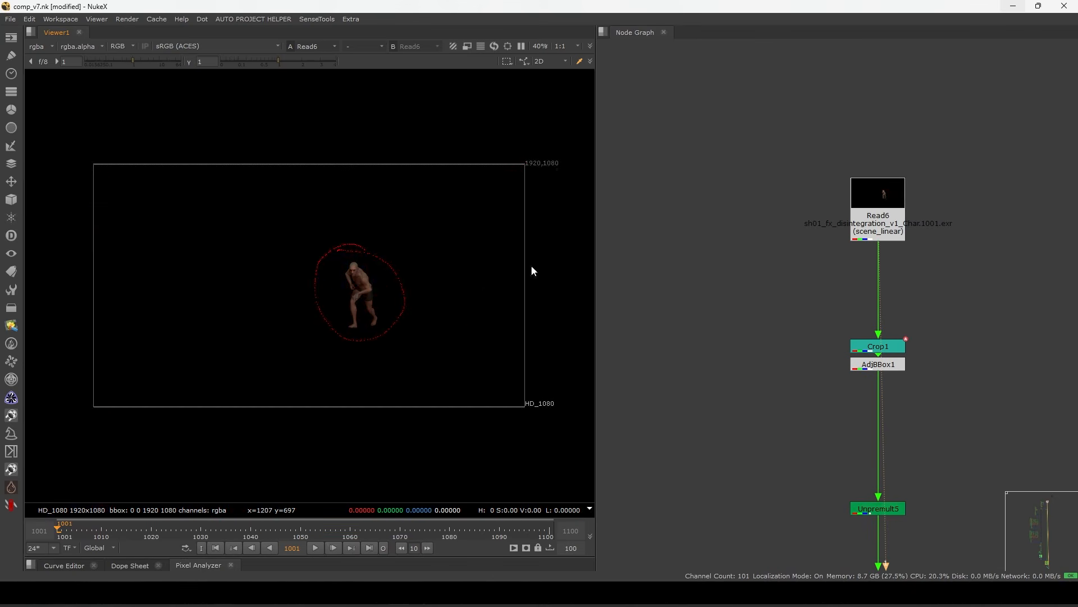
View the Crop1 output below Read6, play the shot to check the animated bounding box, and return to frame 1001.
middle_drag(824, 304, 821, 298)
drag(874, 346, 875, 308)
key(1)
middle_drag(847, 318, 848, 315)
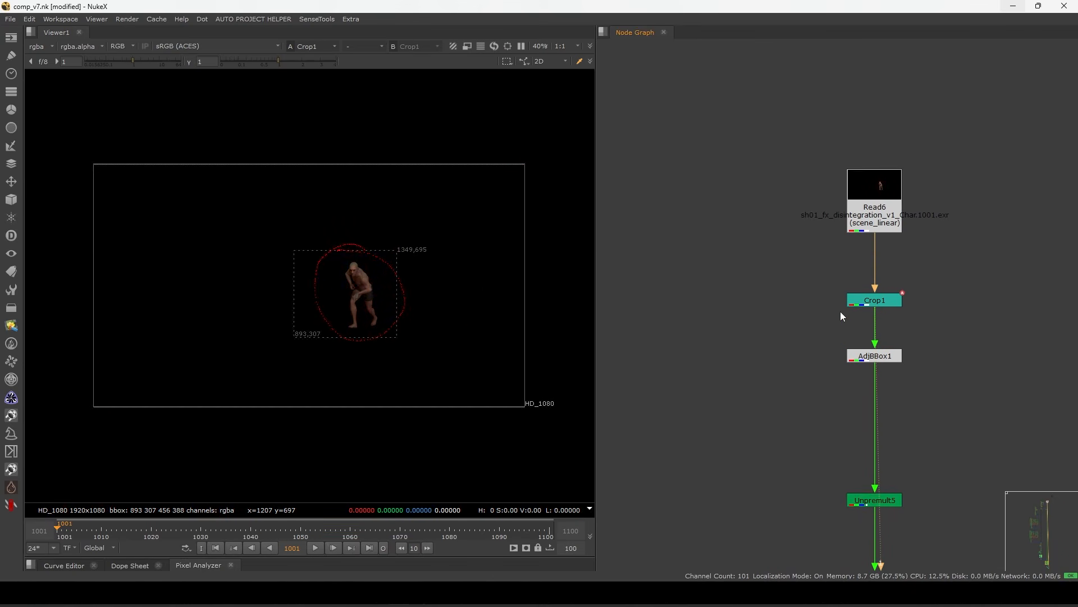
click(316, 547)
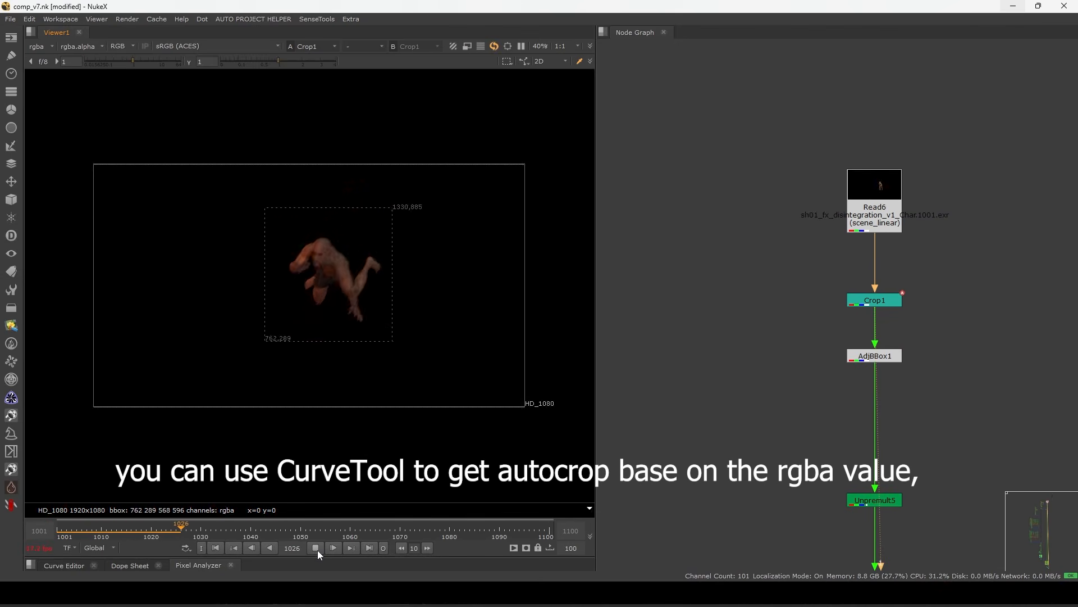
click(316, 548)
click(216, 548)
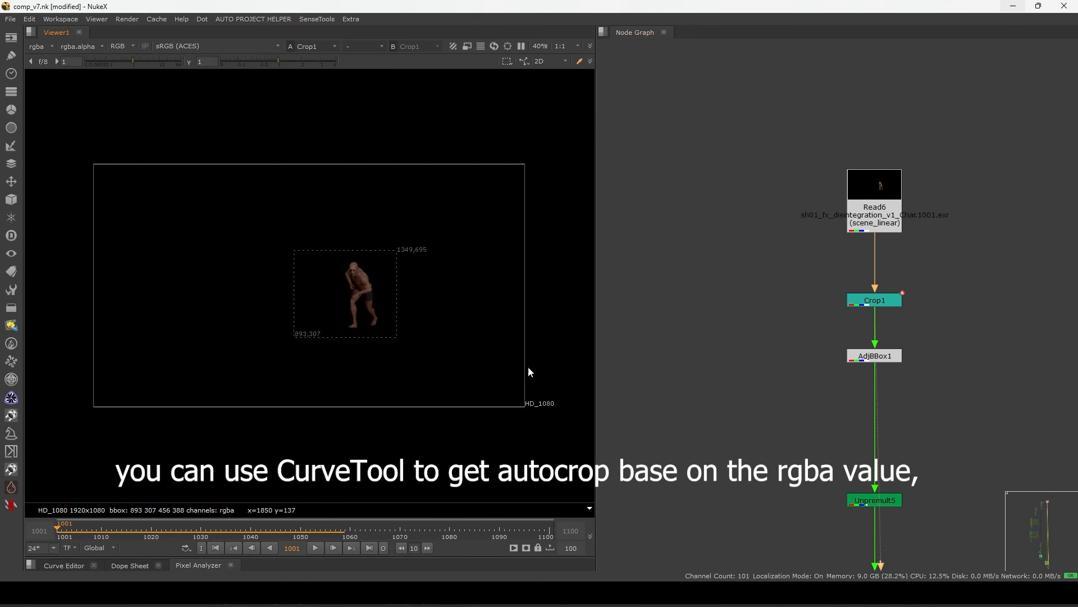
Look over the nodes below Crop1 in the character branch and the utility branch beside it.
drag(860, 301, 859, 321)
drag(970, 272, 771, 424)
middle_drag(819, 370, 824, 346)
scroll(825, 345, down, 5)
middle_drag(805, 397, 841, 329)
scroll(837, 350, down, 3)
scroll(884, 385, up, 6)
scroll(939, 319, down, 4)
middle_drag(897, 371, 885, 310)
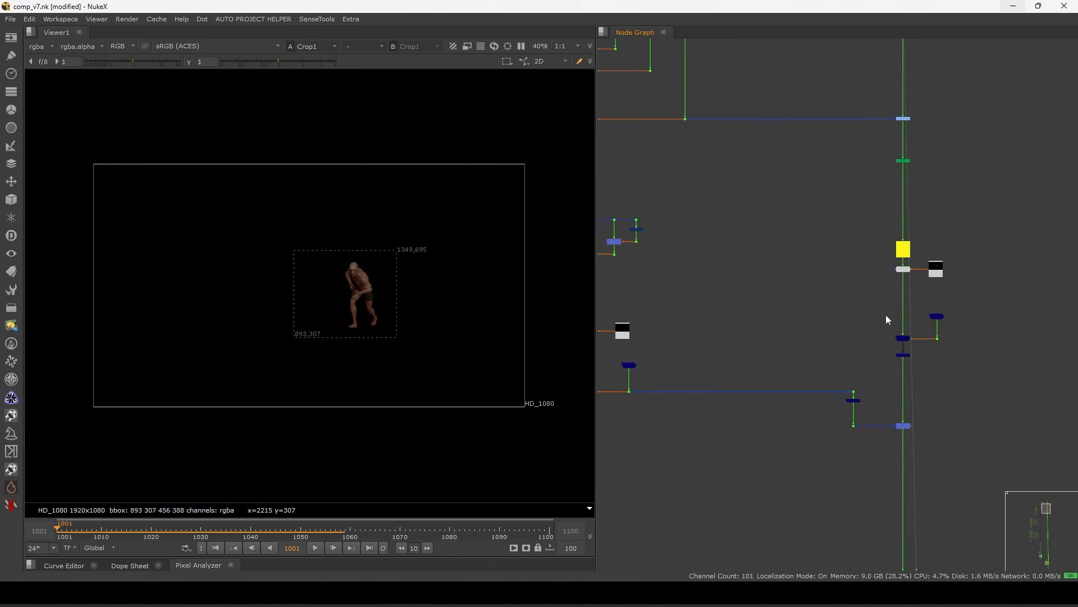
scroll(886, 315, down, 5)
scroll(895, 263, up, 8)
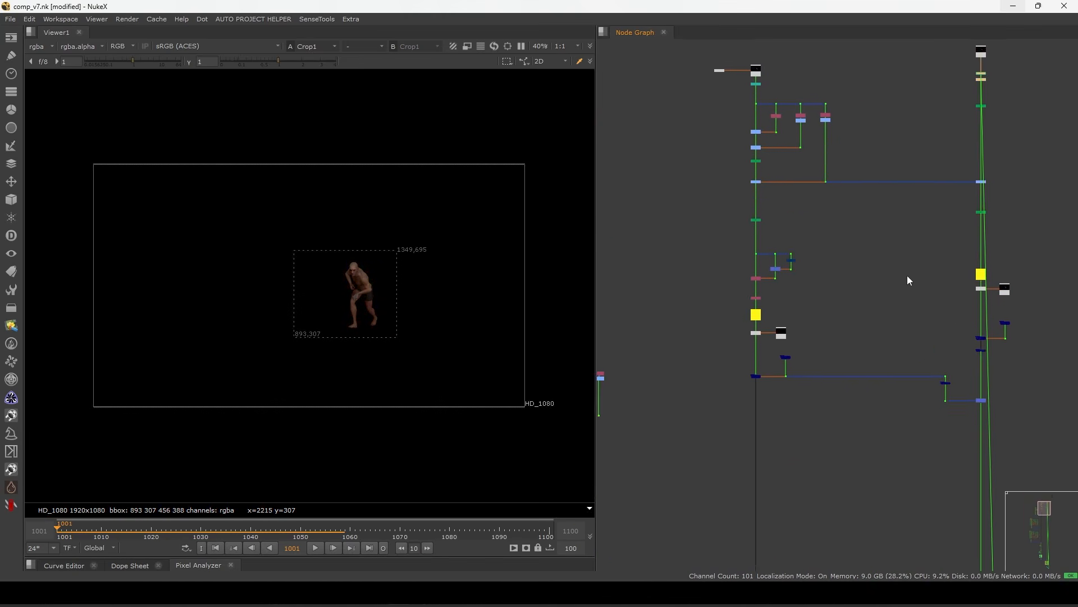
View the Crop2 output of the utility branch and play the shot to check its bounding box.
click(771, 194)
key(1)
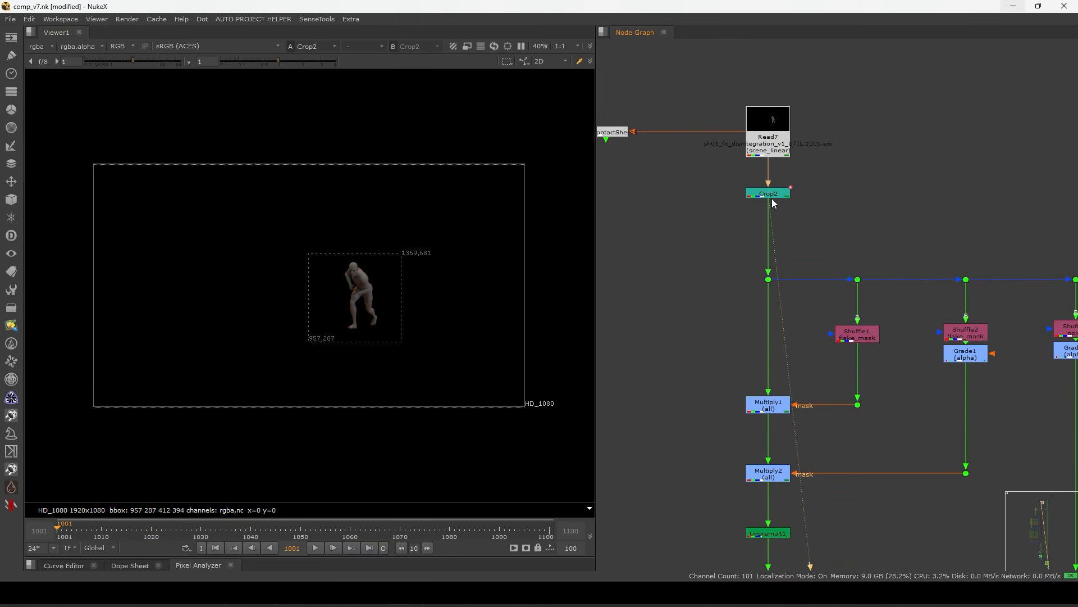
click(316, 547)
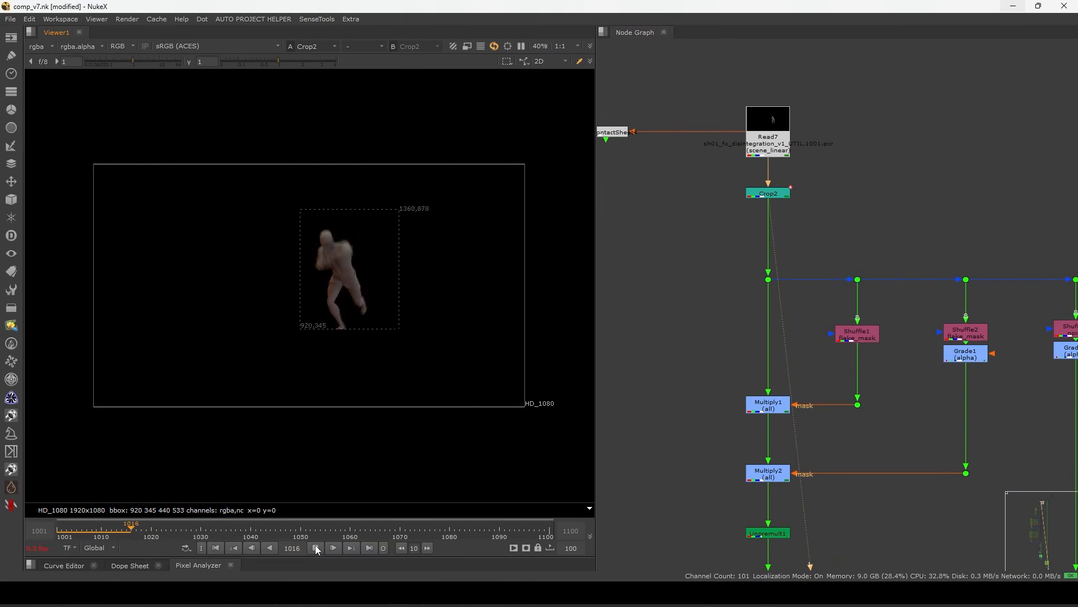
click(316, 546)
View the Crop4 output of the particle branch and play the shot to check how its bounding box follows the particles.
scroll(716, 472, down, 5)
scroll(802, 279, up, 10)
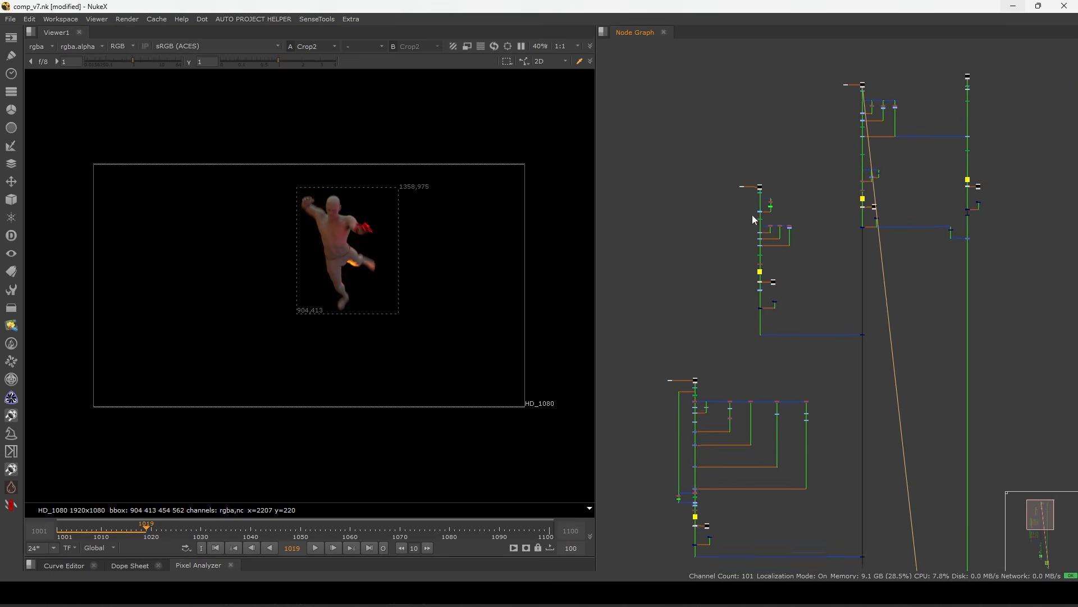
drag(795, 170, 795, 179)
key(1)
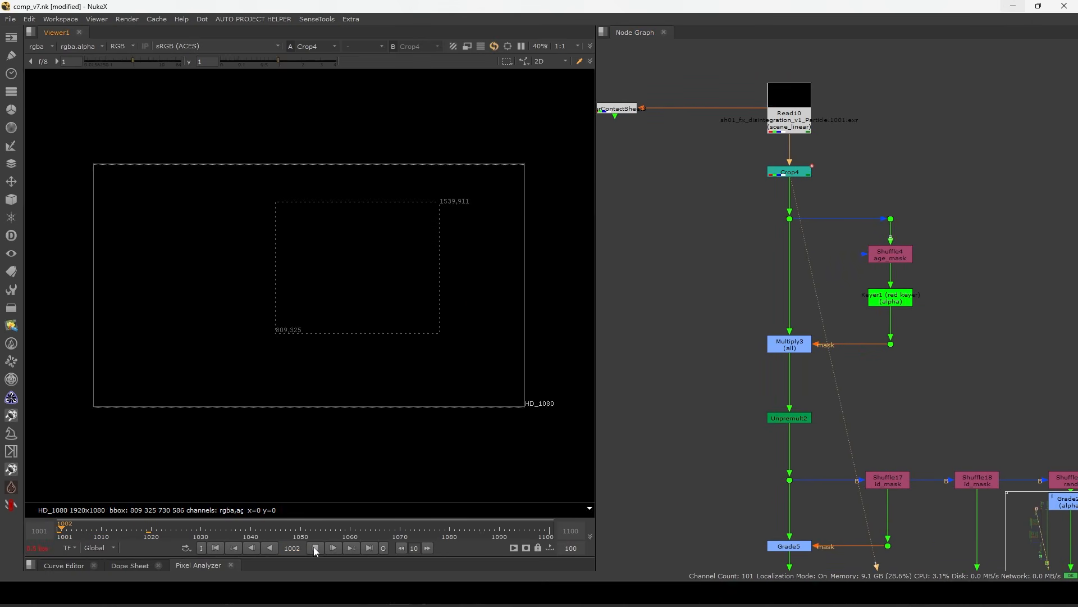
click(315, 547)
click(316, 547)
key(1)
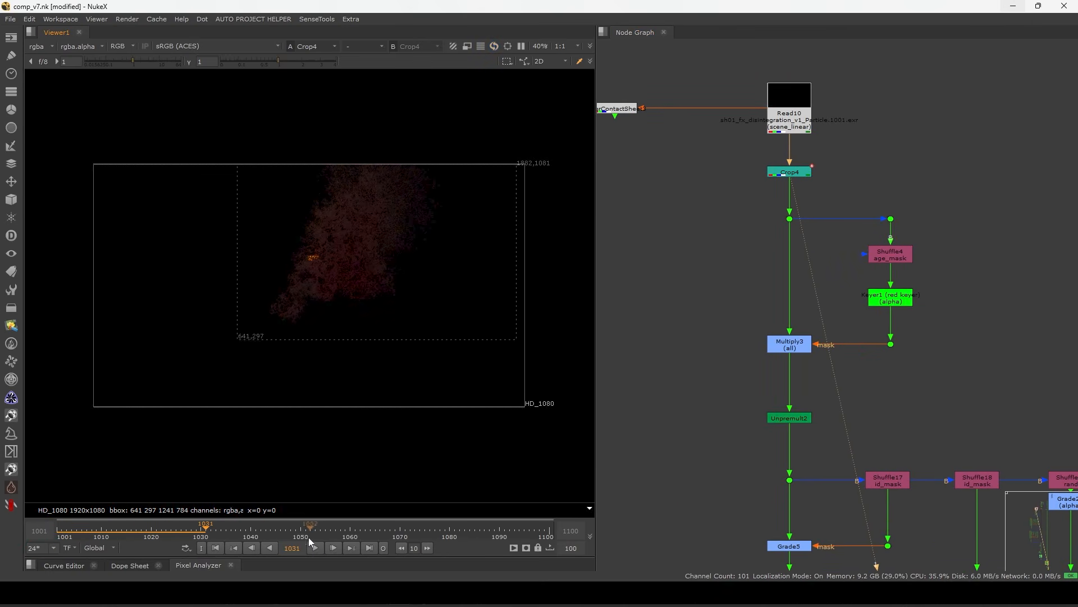
mouse_move(215, 191)
mouse_down()
mouse_move(156, 366)
mouse_move(386, 325)
mouse_up()
ctrl+drag(466, 198, 234, 273)
View the deep recolor node at the end of the particle branch and start playback.
scroll(756, 213, down, 3)
middle_drag(772, 440, 787, 209)
scroll(787, 209, up, 1)
click(837, 274)
key(1)
click(793, 324)
drag(806, 364, 754, 413)
key(1)
click(315, 547)
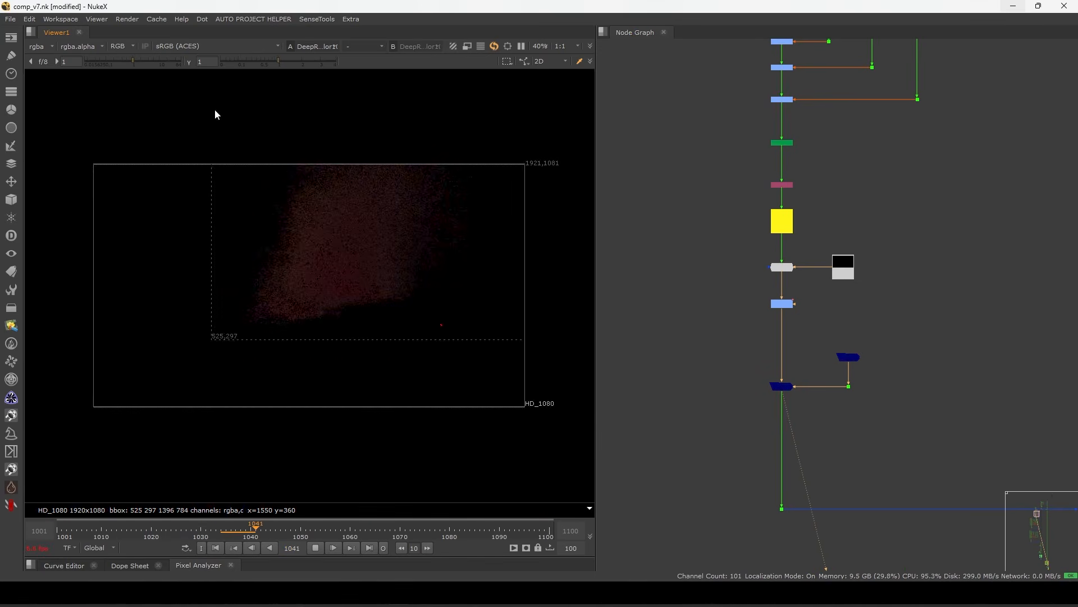
Raise the viewer gain to 17 to inspect the particle spread, and replay the shot from frame 1001.
drag(149, 62, 164, 62)
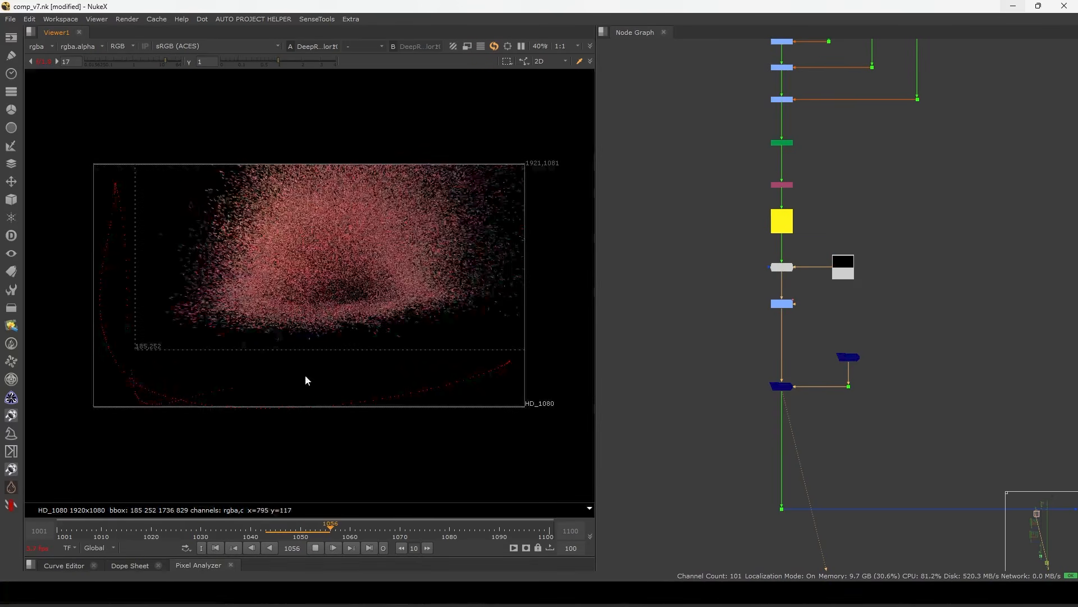
click(315, 548)
click(229, 548)
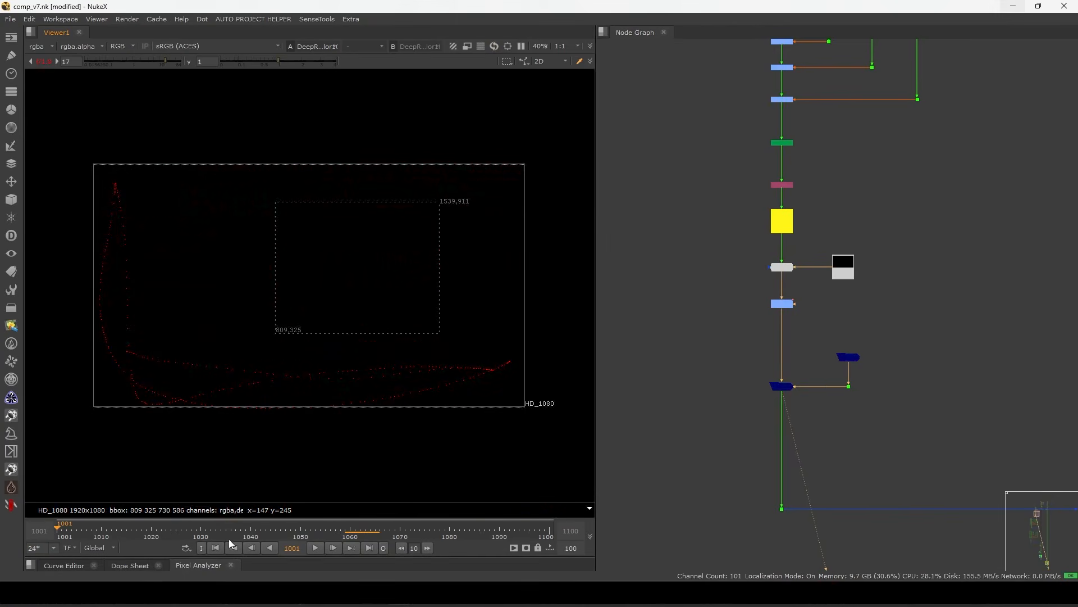
click(315, 548)
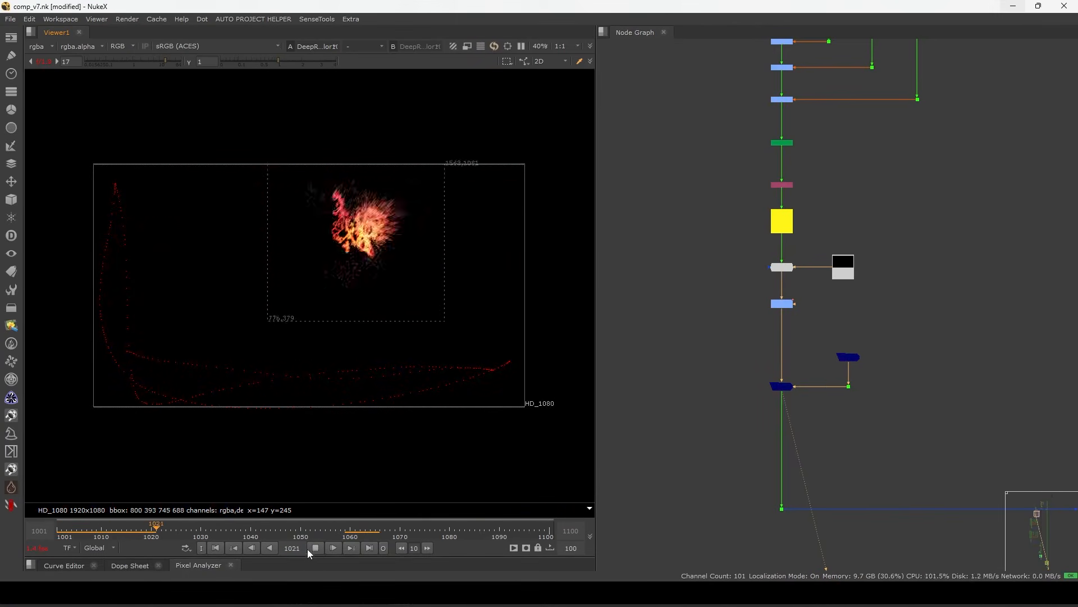
click(314, 548)
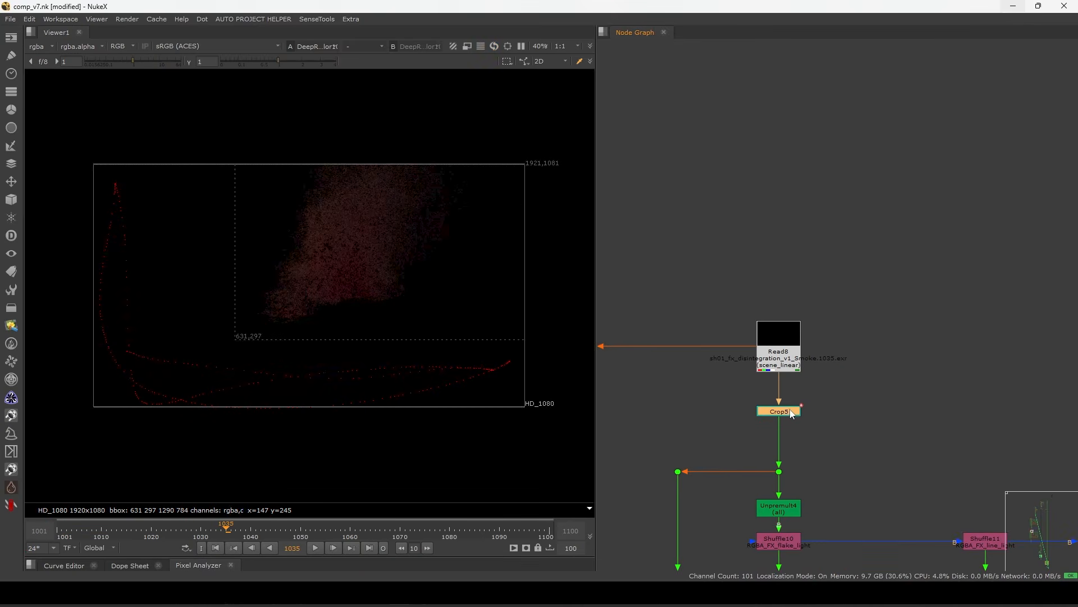
View the Crop5 output of the smoke branch, and switch the viewer to the character source Read6.
key(1)
click(799, 395)
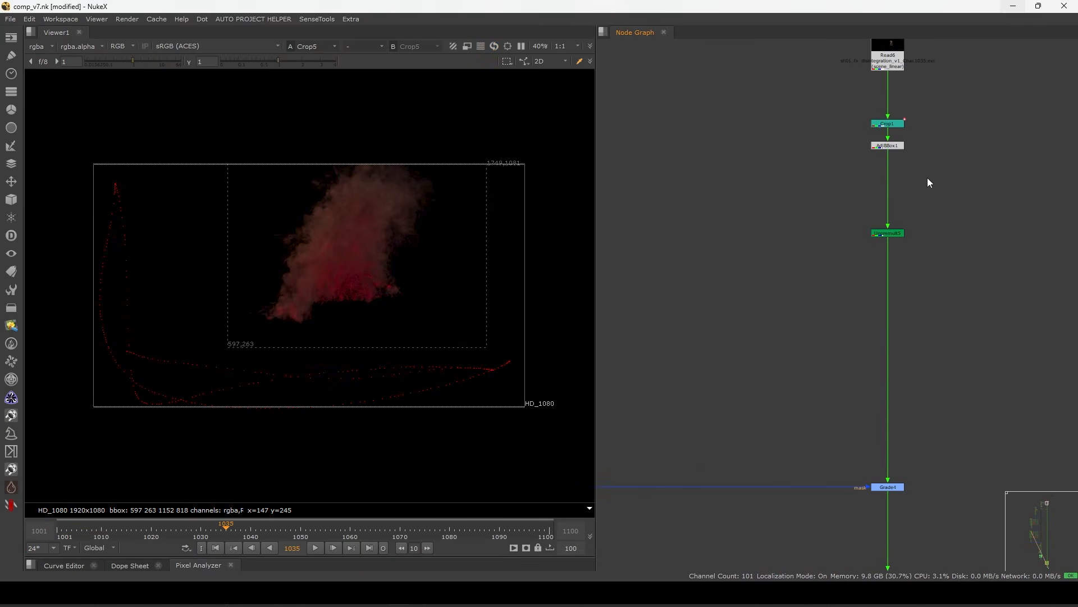
middle_drag(890, 108, 901, 152)
click(902, 107)
key(1)
Look over the whole node graph to compare the character branch with the utility, particle and smoke branches.
scroll(905, 124, down, 4)
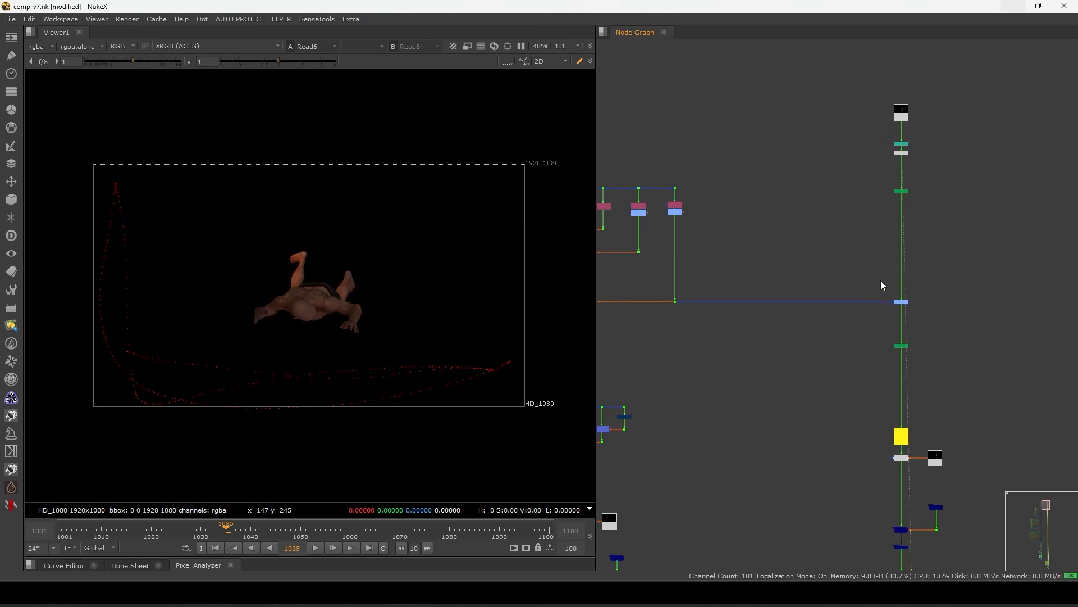
middle_drag(906, 329, 913, 267)
scroll(886, 327, down, 8)
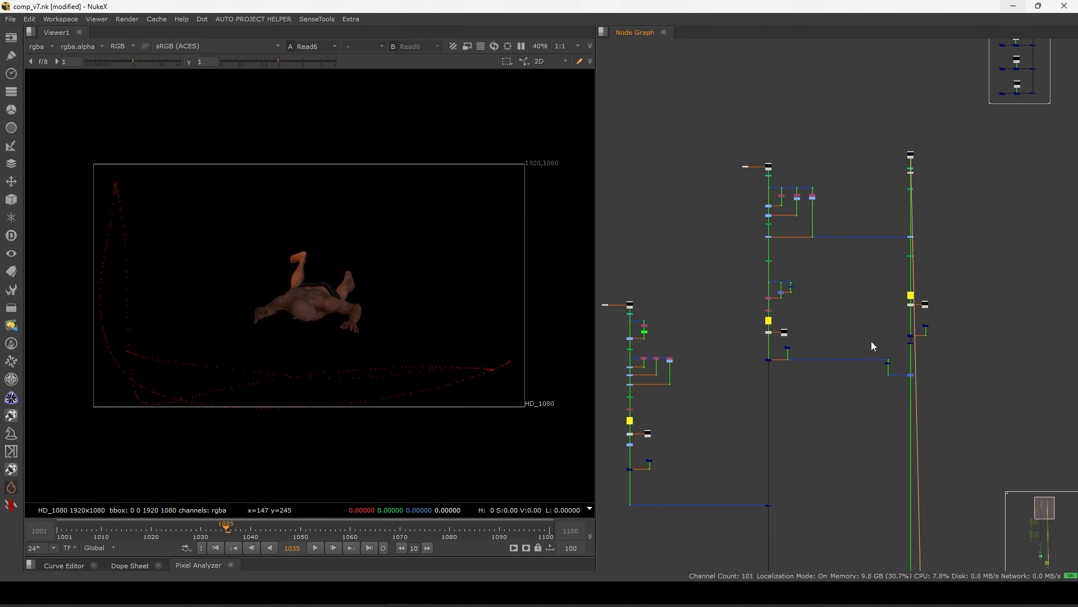
middle_drag(884, 355, 877, 278)
drag(980, 504, 821, 151)
click(832, 157)
scroll(910, 175, up, 3)
scroll(905, 164, up, 4)
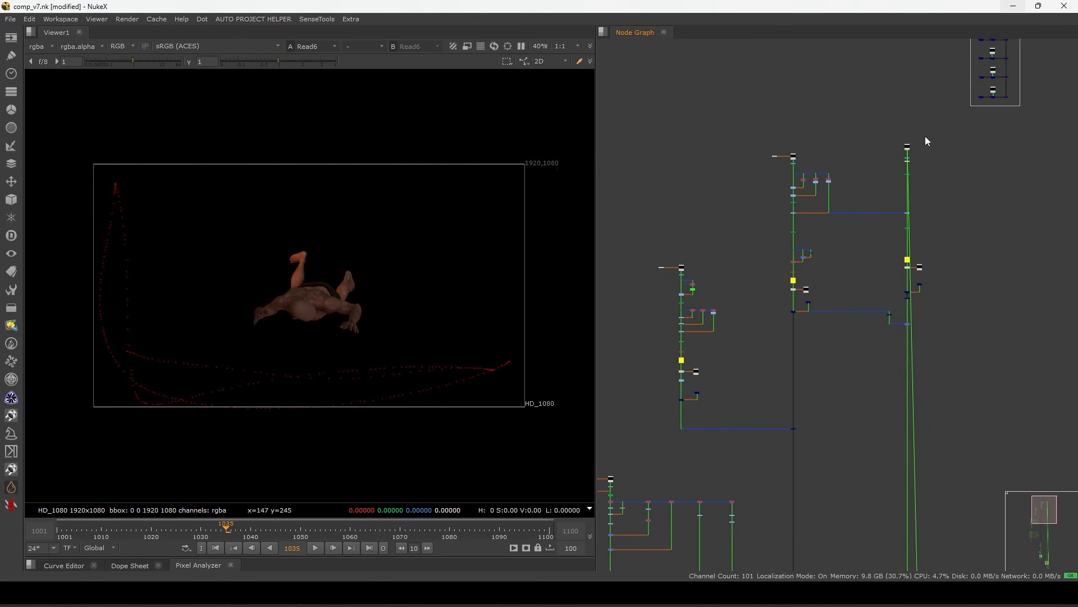
scroll(897, 227, down, 5)
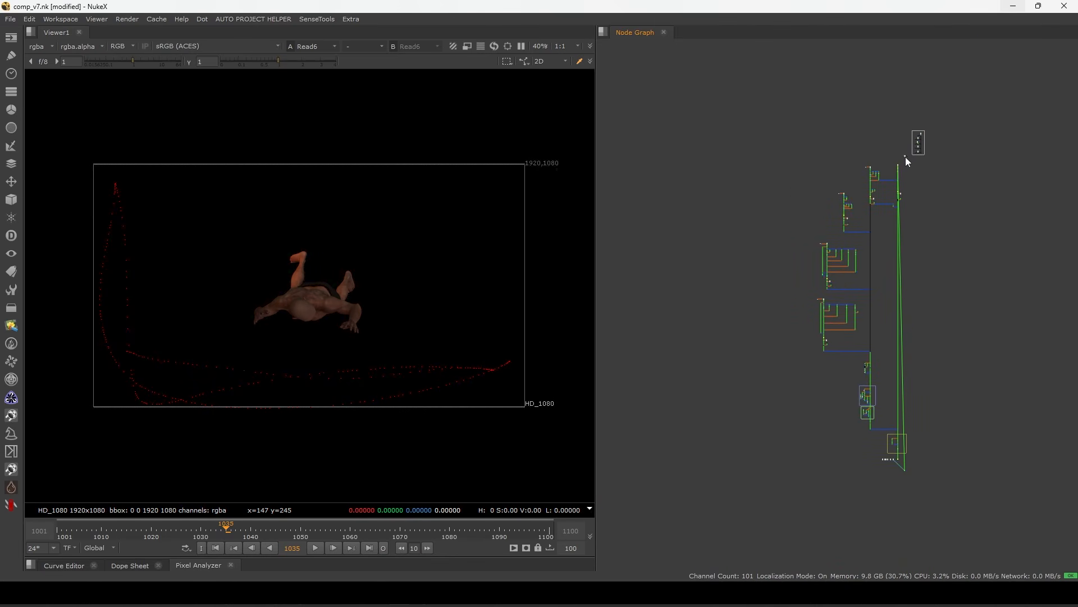
scroll(899, 168, up, 6)
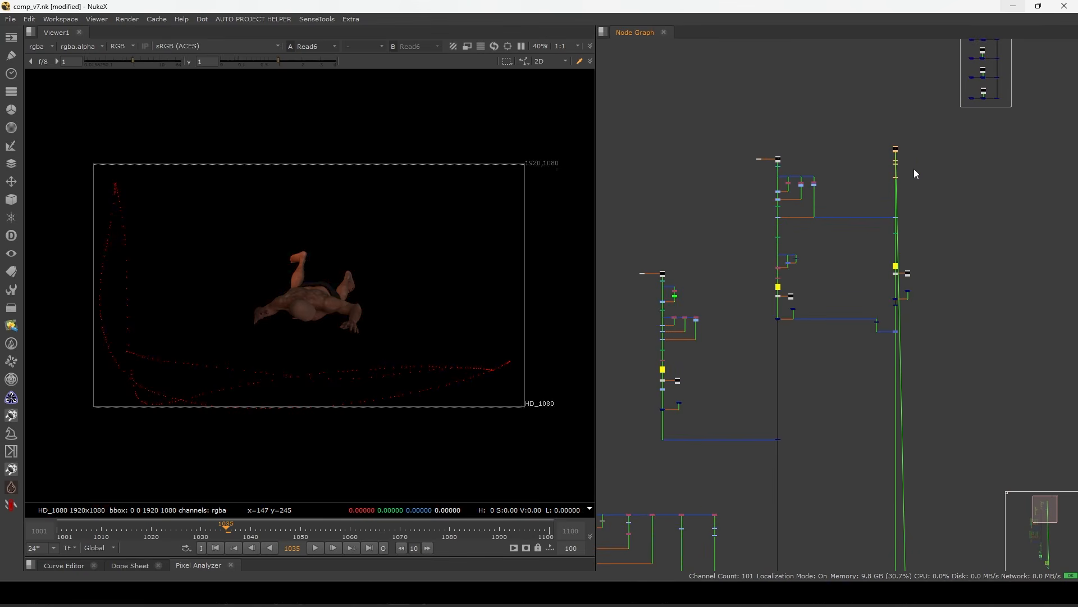
scroll(919, 171, up, 2)
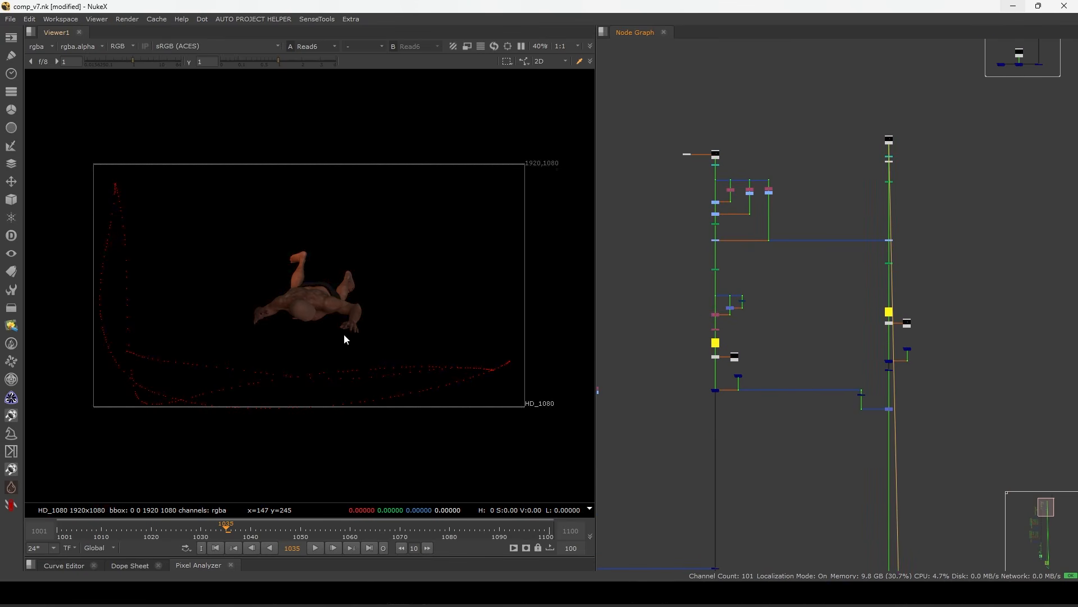
scroll(890, 141, up, 4)
scroll(909, 136, down, 8)
scroll(892, 174, up, 3)
Highlight the effects branches beside the character branch, and inspect the DeepMerge7 node that combines them.
drag(779, 104, 882, 380)
scroll(904, 169, up, 6)
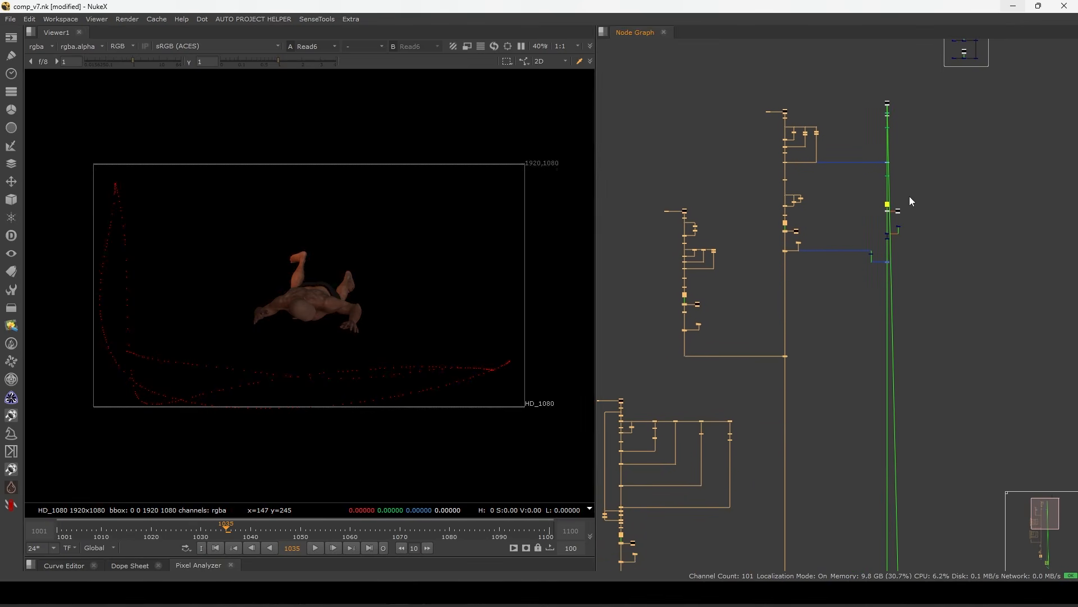
drag(876, 277, 812, 350)
scroll(897, 294, up, 5)
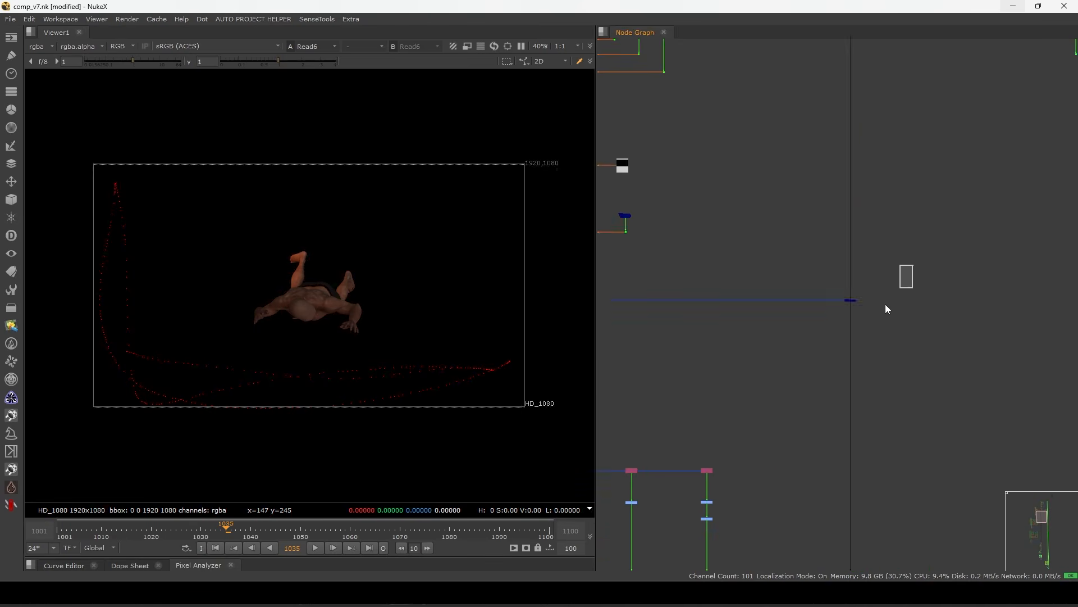
click(906, 277)
drag(977, 204, 755, 365)
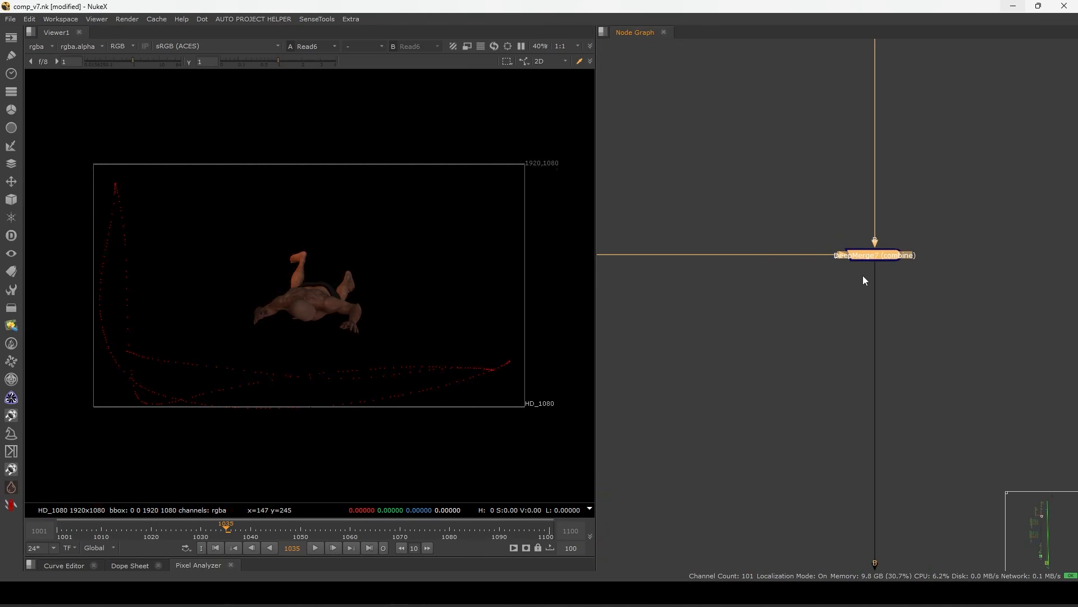
scroll(811, 375, down, 5)
scroll(810, 376, down, 2)
drag(694, 170, 804, 324)
Go to frame 1024 and view the AdjBBox1 output of the character branch.
scroll(902, 240, up, 8)
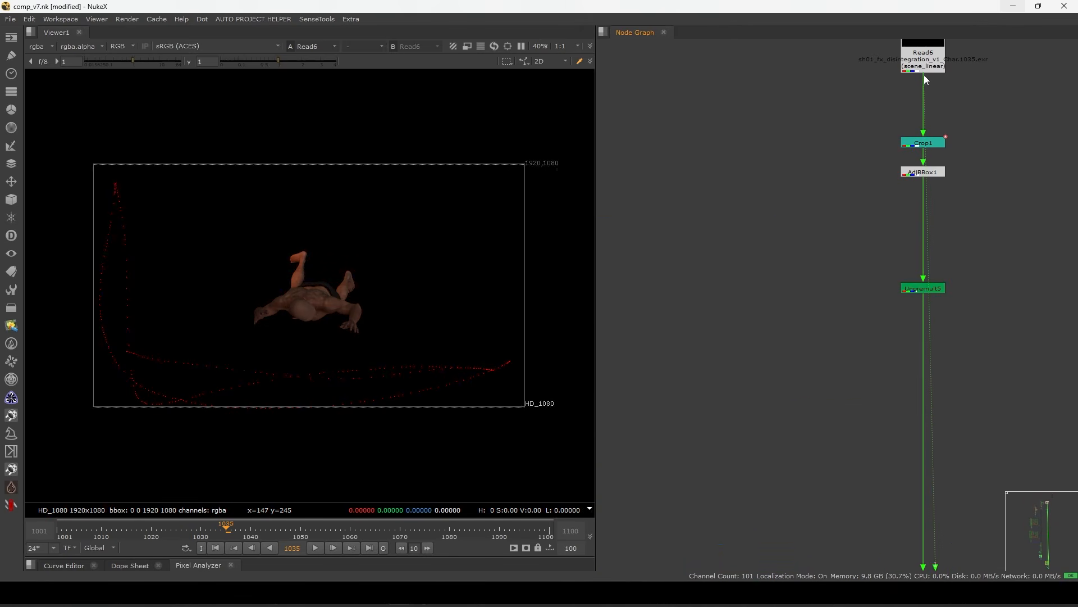
drag(226, 530, 171, 536)
drag(913, 172, 913, 177)
key(1)
click(909, 325)
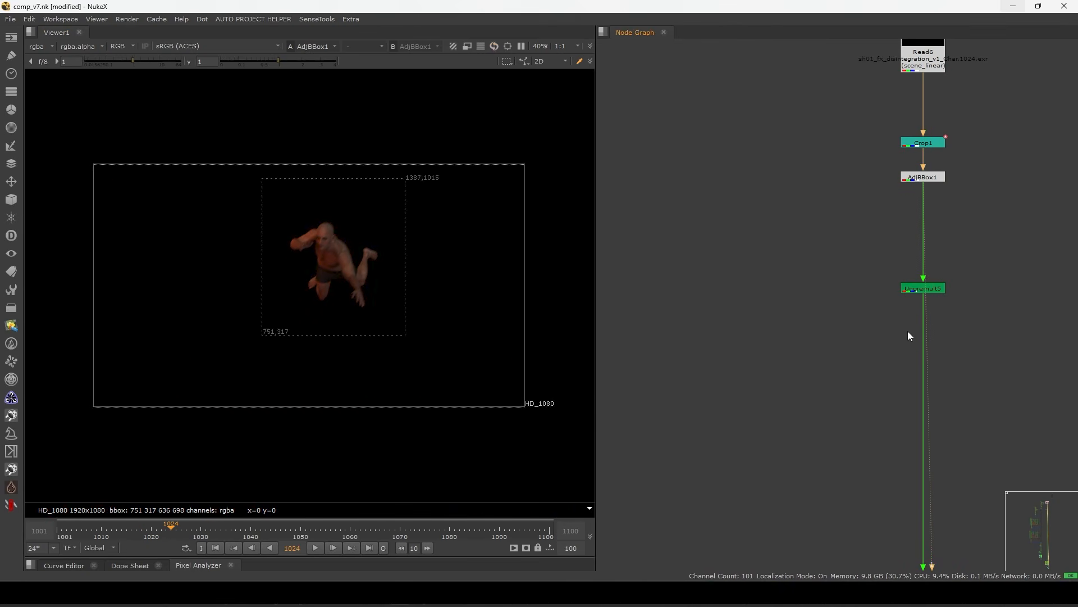
Look over the character branch below AdjBBox1 and inspect its lower nodes in the viewer.
middle_drag(908, 326, 900, 287)
drag(880, 226, 968, 265)
scroll(933, 270, down, 5)
middle_drag(896, 382, 892, 300)
click(917, 335)
click(918, 395)
key(1)
View the utility source Read7 at frame 1024.
middle_drag(853, 369, 1075, 378)
scroll(723, 164, up, 3)
middle_drag(753, 123, 770, 167)
scroll(778, 159, up, 1)
scroll(779, 163, up, 2)
key(1)
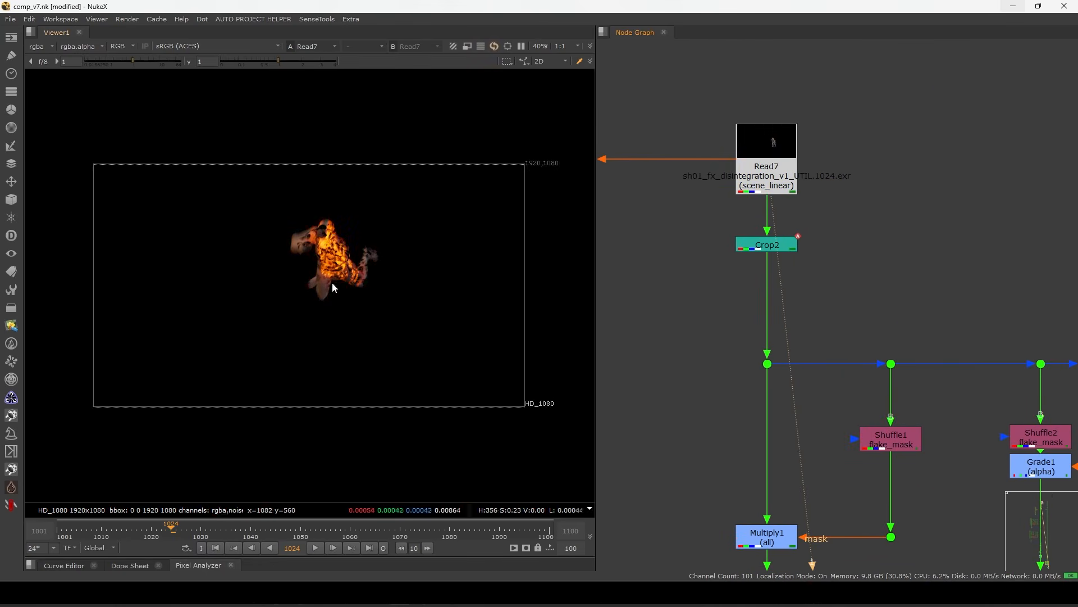
Check the layers available in the Read7 utility source and view the Shuffle3 noise pass.
click(39, 46)
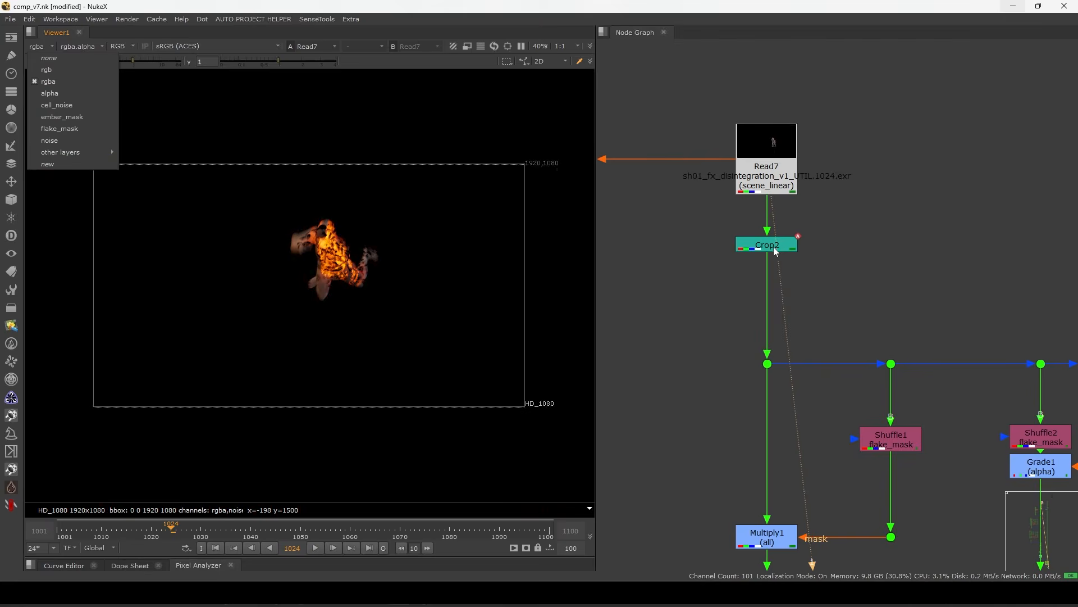
middle_drag(1039, 415, 657, 255)
scroll(883, 267, up, 1)
scroll(831, 272, down, 7)
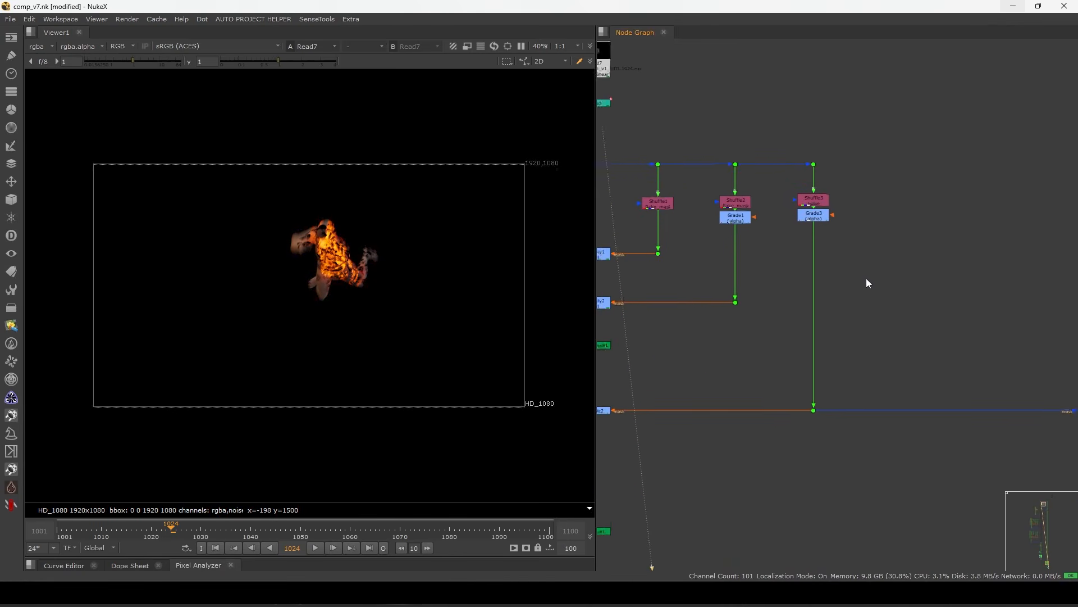
scroll(848, 169, up, 7)
click(792, 113)
key(1)
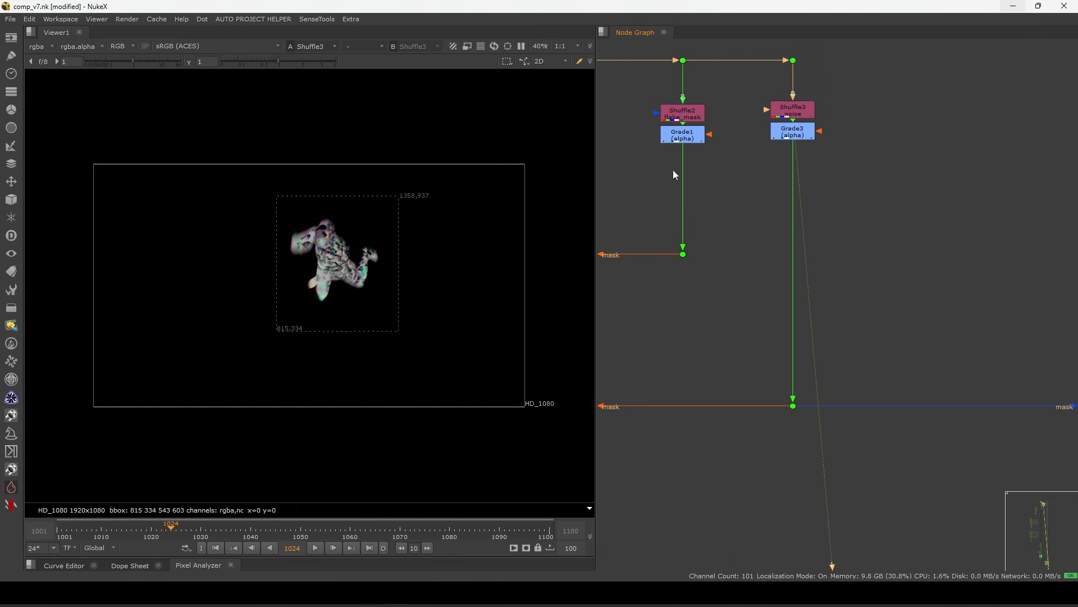
View the alpha channel of the Grade3 node beneath Shuffle3.
scroll(330, 270, up, 4)
drag(792, 134, 792, 144)
key(1)
key(a)
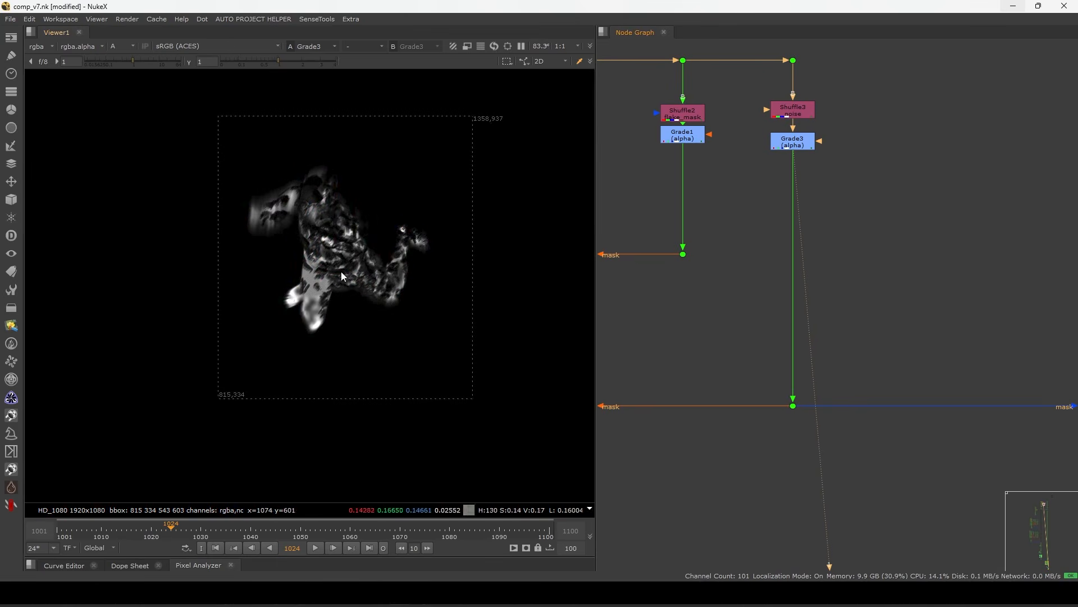
Inspect Shuffle3's noise-to-rgba channel routing and return to the Grade3 output.
double_click(792, 113)
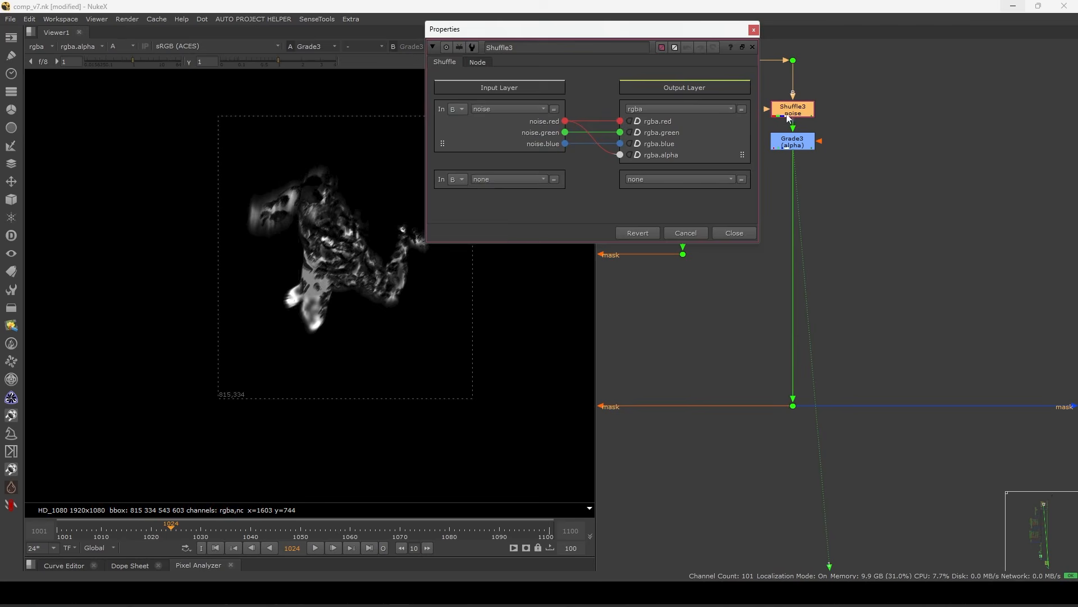
click(734, 231)
click(796, 146)
key(1)
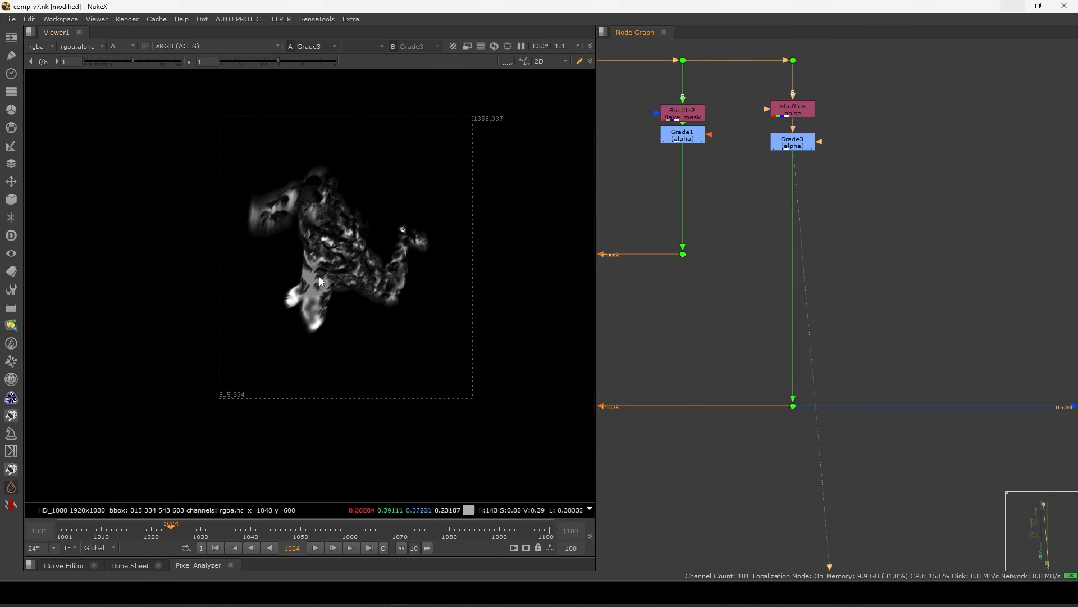
Compare the Premult5 character in RGB at frame 1019 with the masked grade above it disabled and enabled.
key(d)
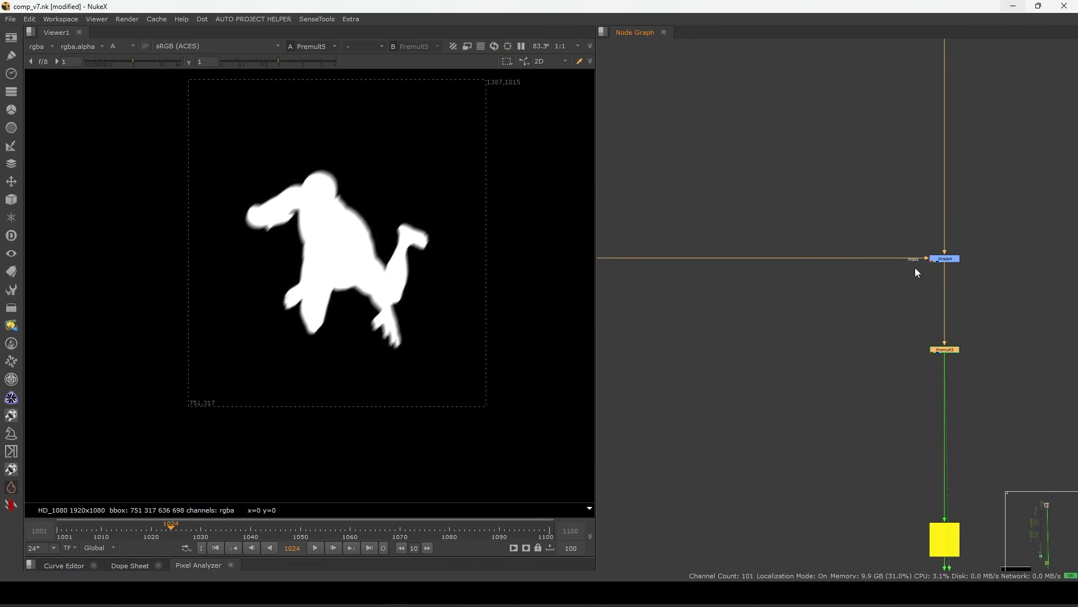
key(a)
middle_drag(800, 282, 786, 276)
drag(997, 222, 898, 268)
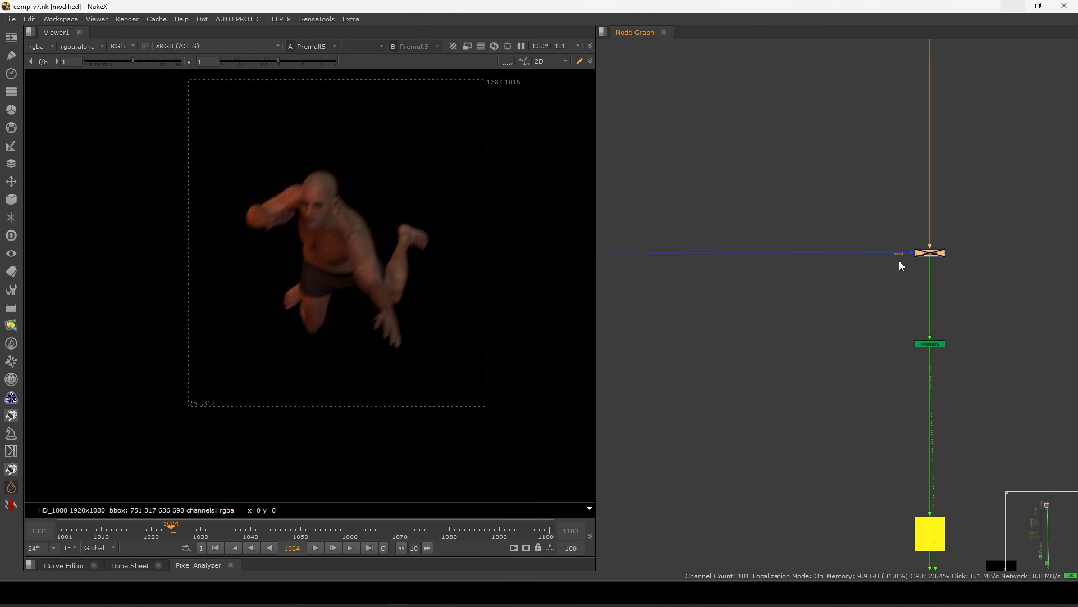
drag(197, 528, 146, 534)
scroll(309, 135, up, 2)
key(d)
key(d)
key(d)
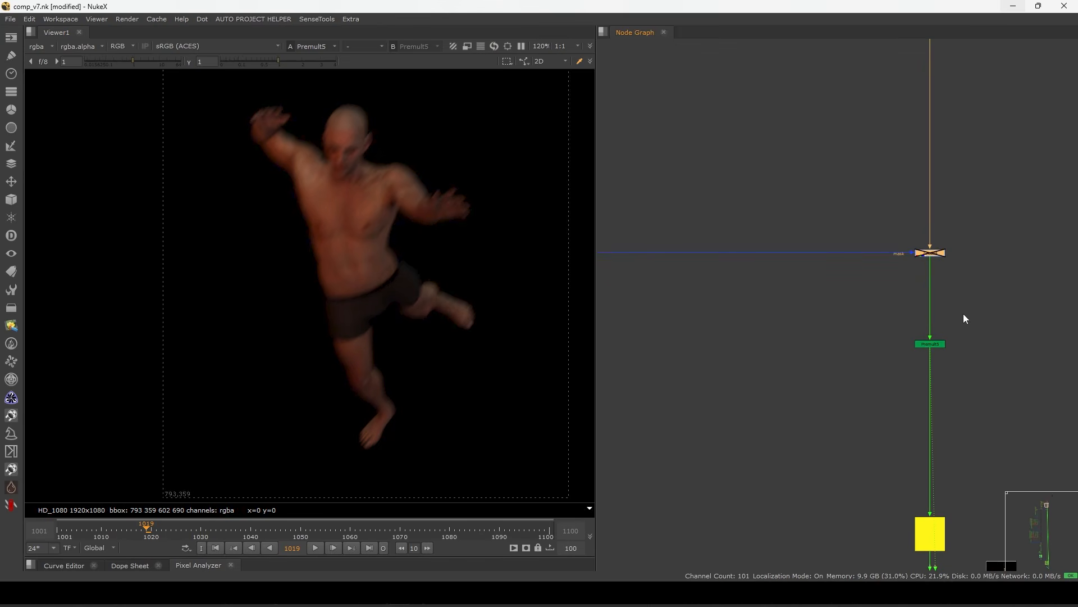
key(d)
View the body precomp source Read13 below Premult5.
click(954, 319)
scroll(896, 315, down, 4)
middle_drag(875, 368, 870, 308)
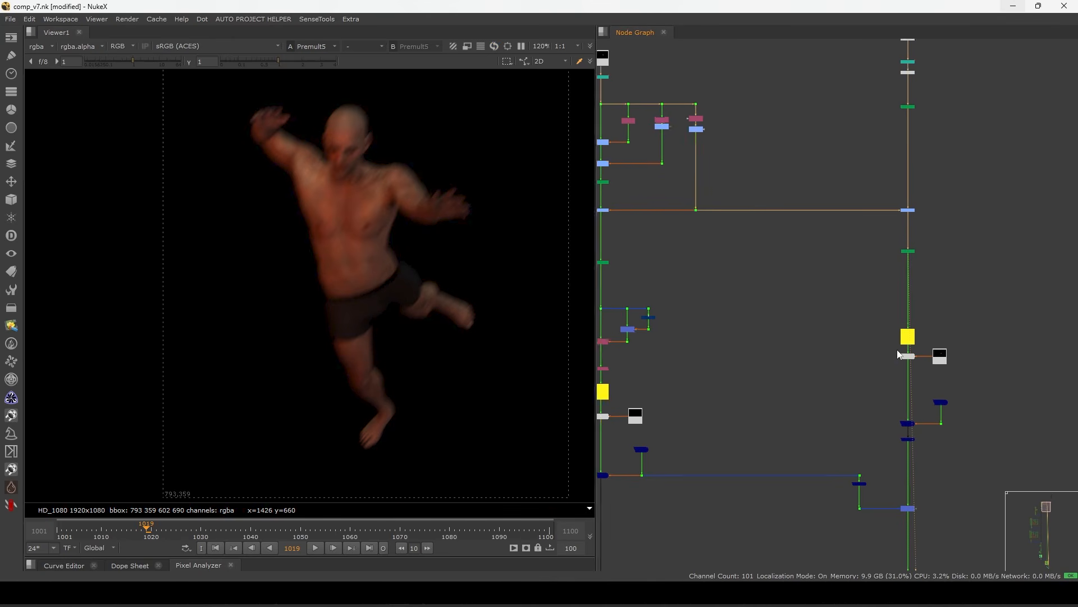
scroll(896, 352, up, 4)
middle_drag(926, 348, 894, 287)
click(890, 274)
key(1)
click(944, 303)
key(1)
Examine how WRITE_HELPER3, Switch3 and Read13 form the body precomp section of the character branch.
scroll(923, 307, up, 2)
click(915, 285)
drag(798, 211, 964, 333)
drag(879, 264, 879, 247)
drag(822, 265, 996, 330)
drag(874, 288, 875, 303)
drag(822, 189, 915, 268)
scroll(943, 224, up, 4)
drag(961, 173, 690, 362)
drag(681, 179, 1050, 309)
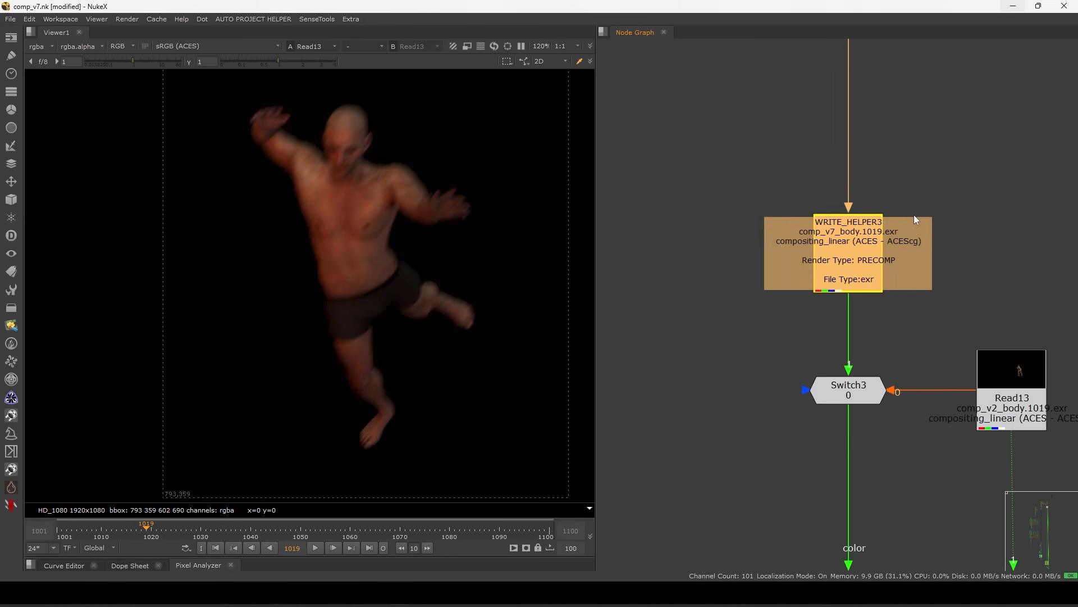
scroll(889, 238, down, 3)
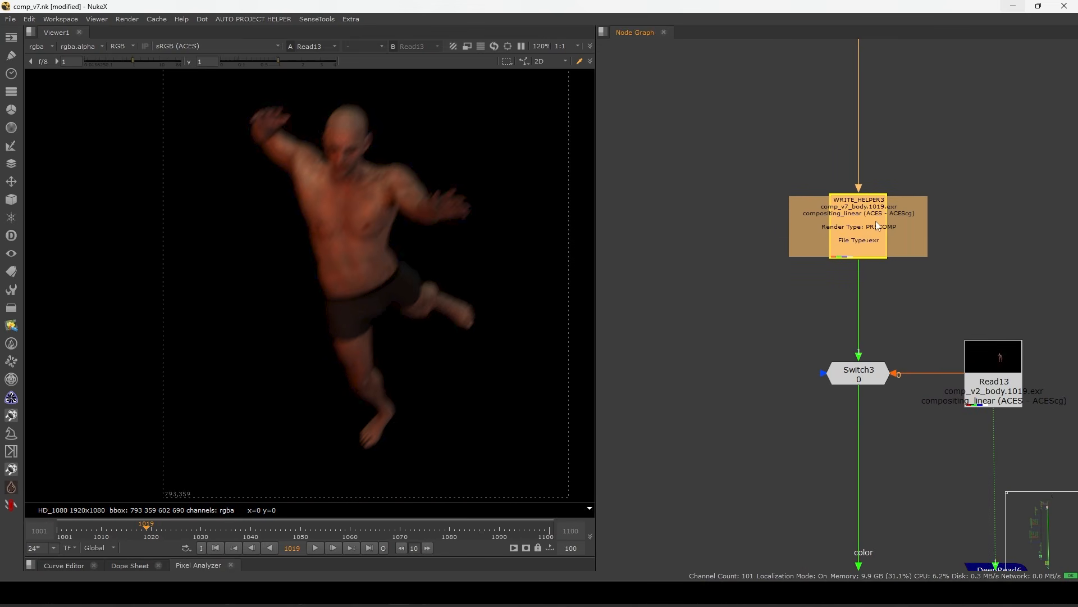
drag(908, 206, 881, 208)
scroll(880, 209, down, 8)
scroll(868, 225, up, 7)
middle_drag(920, 200, 860, 242)
scroll(879, 237, up, 1)
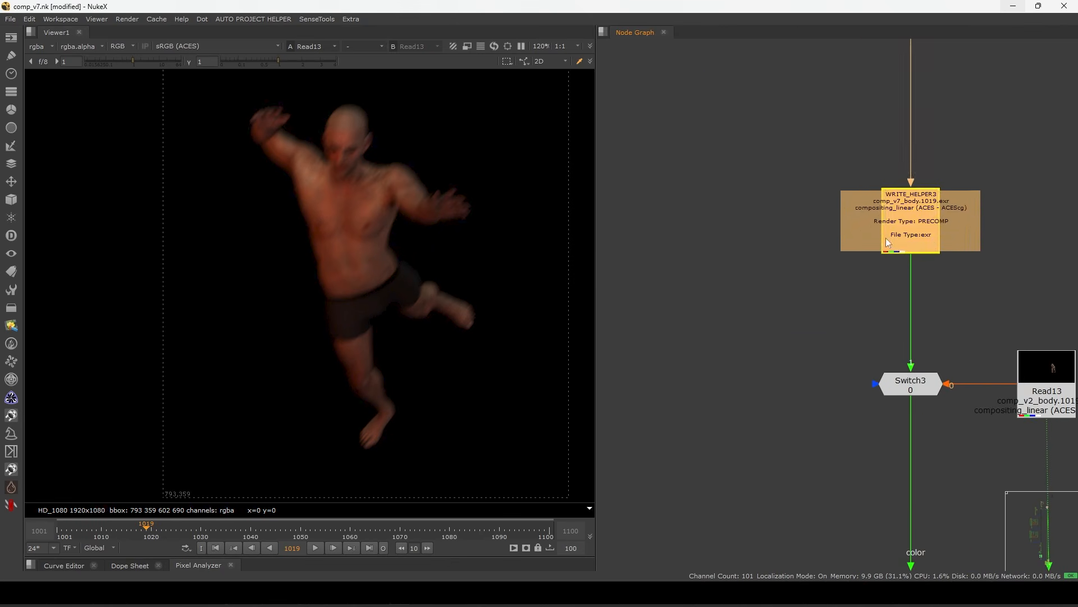
Inspect the Write, Write Helper, Python and OCIO settings of WRITE_HELPER3.
double_click(912, 234)
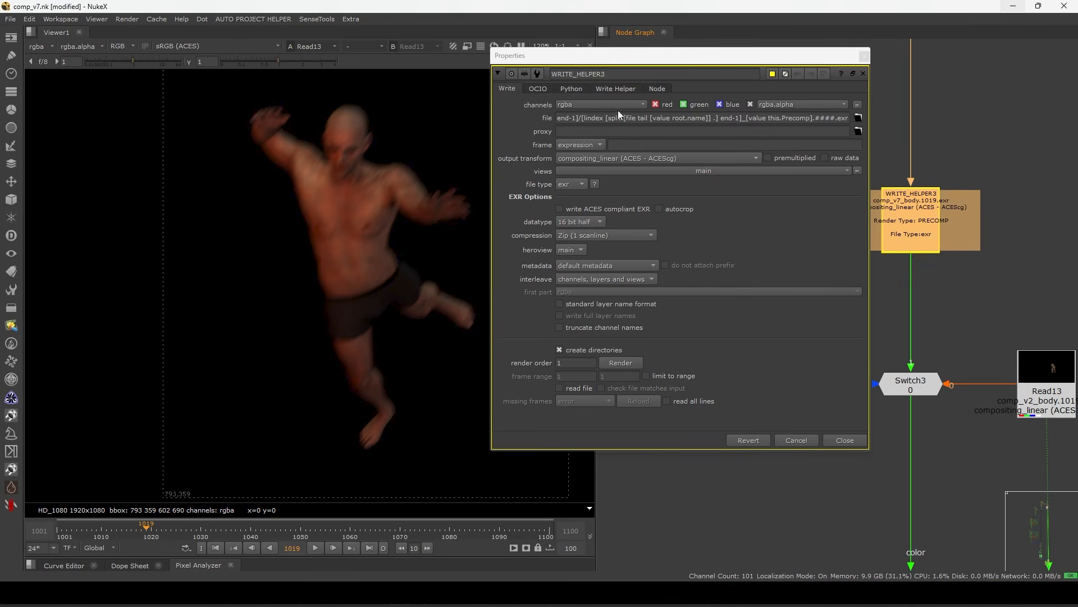
click(615, 88)
click(572, 89)
click(538, 88)
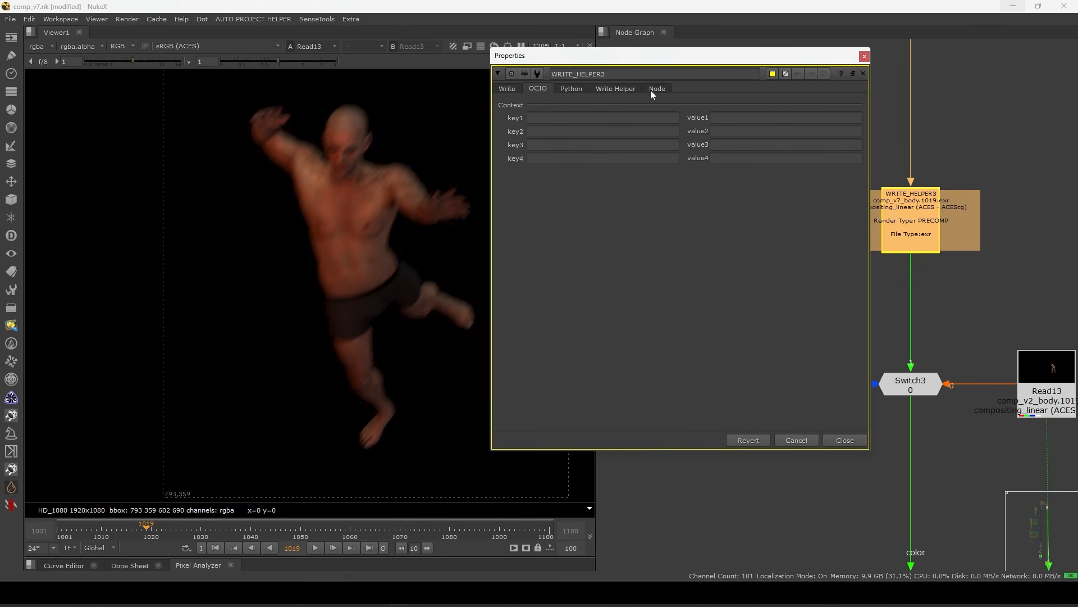
click(865, 57)
View the character's deep source DeepRead6 below the body precomp.
scroll(824, 187, down, 5)
click(807, 281)
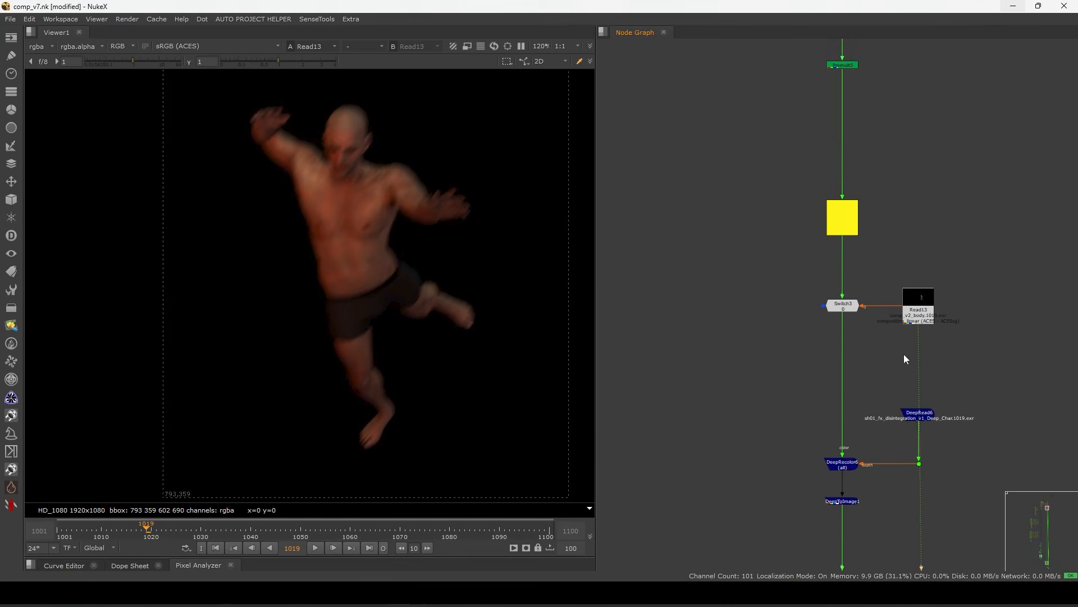
scroll(904, 351, up, 3)
scroll(894, 317, up, 3)
drag(915, 344, 854, 373)
drag(964, 300, 962, 283)
key(1)
click(929, 287)
scroll(425, 303, down, 2)
middle_drag(787, 296, 758, 282)
click(947, 265)
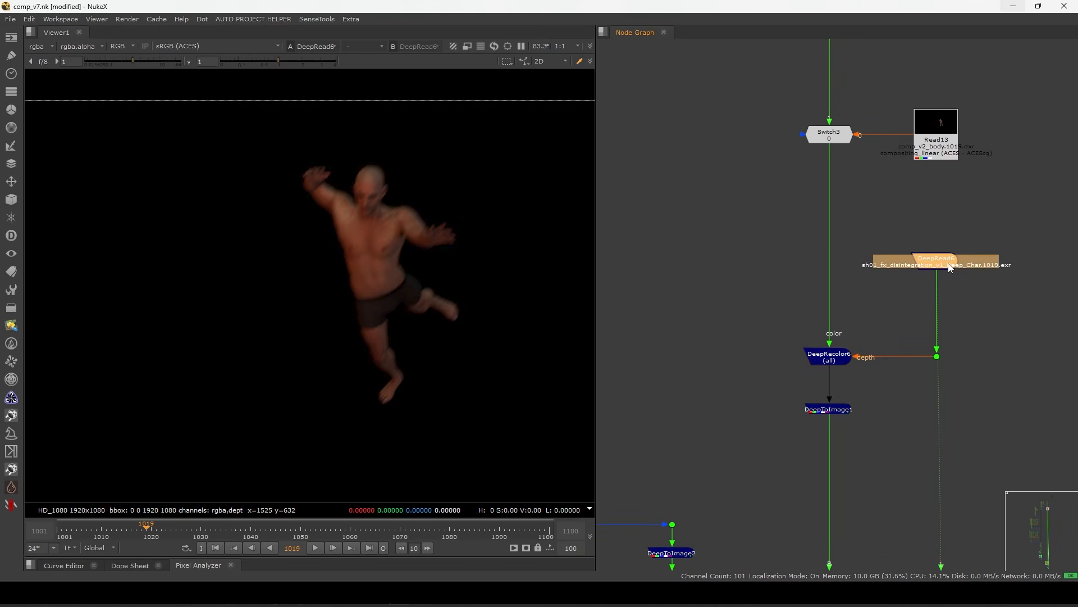
Trace the Switch3 colour and DeepRead6 depth inputs into DeepRecolor6 and view its output.
middle_drag(850, 318, 874, 315)
click(862, 361)
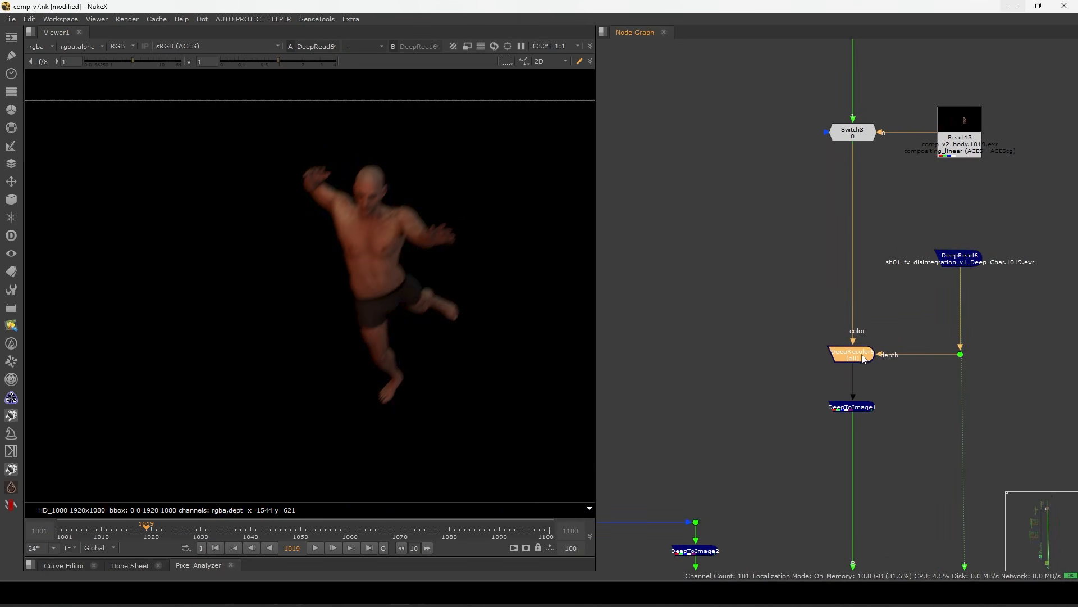
drag(910, 322, 994, 377)
drag(931, 307, 842, 364)
click(836, 135)
key(1)
drag(906, 322, 828, 382)
key(1)
middle_drag(828, 382, 856, 307)
click(850, 332)
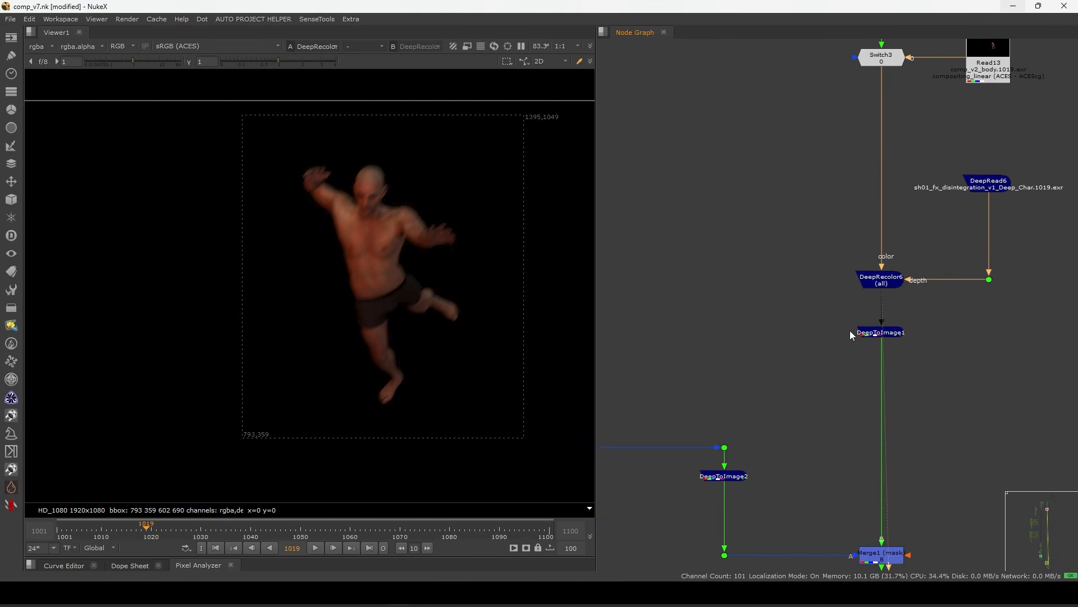
View the DeepToImage1 output beneath DeepRecolor6.
mouse_move(868, 332)
mouse_down()
mouse_move(874, 364)
mouse_move(887, 329)
mouse_up()
click(885, 283)
key(1)
middle_drag(862, 366, 861, 349)
click(861, 349)
drag(831, 359, 932, 290)
Look over the branch layout and view the utility branch's Read7 source at frame 1019.
scroll(909, 261, down, 4)
scroll(881, 322, down, 6)
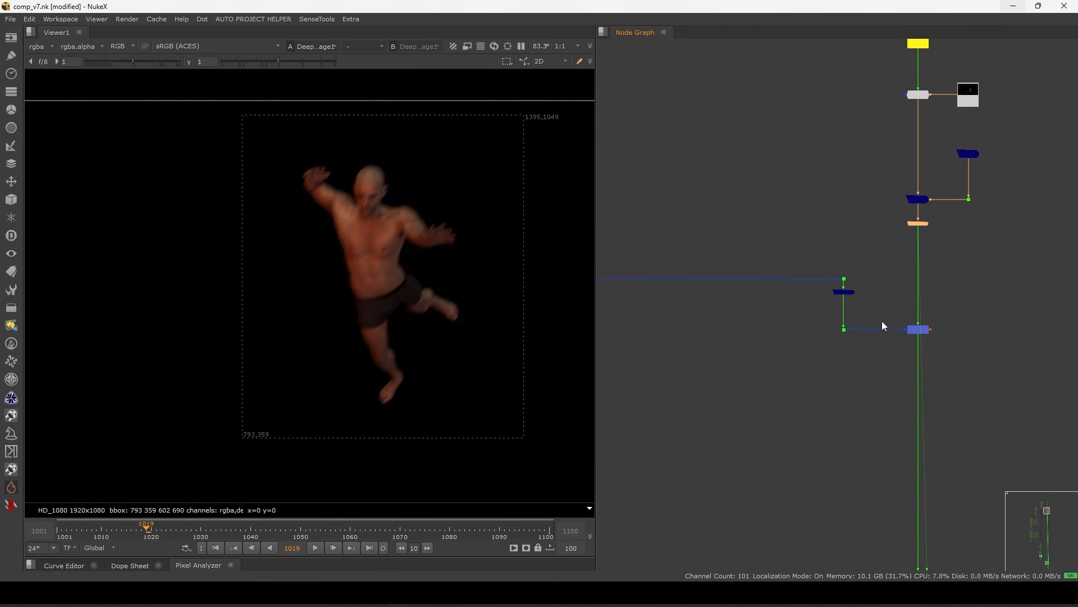
scroll(904, 288, up, 8)
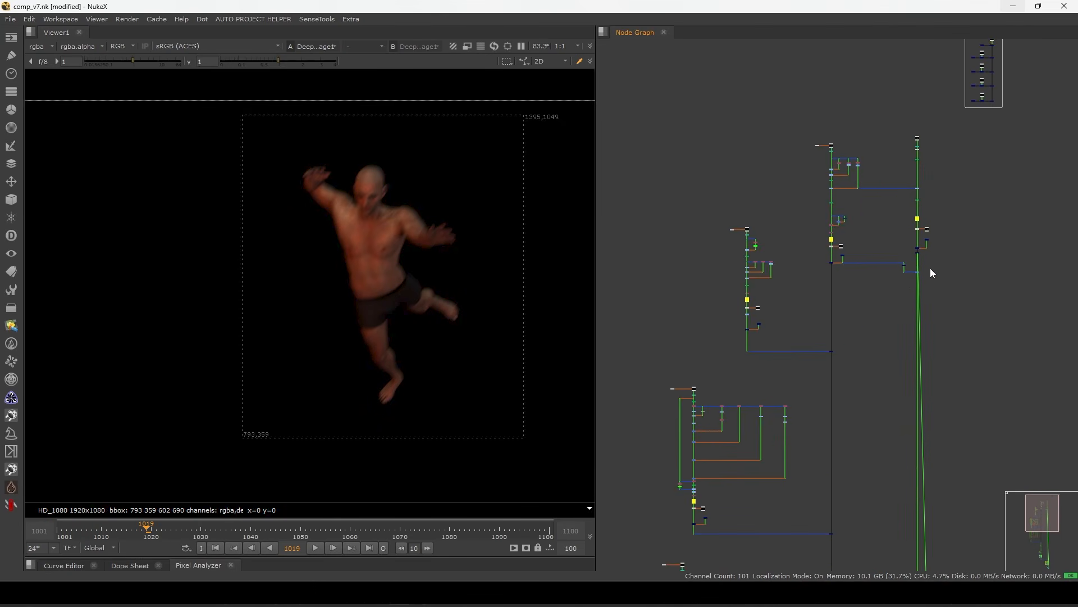
scroll(956, 270, up, 1)
scroll(951, 275, down, 4)
middle_drag(871, 258, 954, 360)
mouse_move(887, 305)
middle_down()
mouse_move(921, 339)
mouse_move(916, 388)
middle_up()
middle_drag(883, 250, 878, 353)
scroll(803, 161, up, 8)
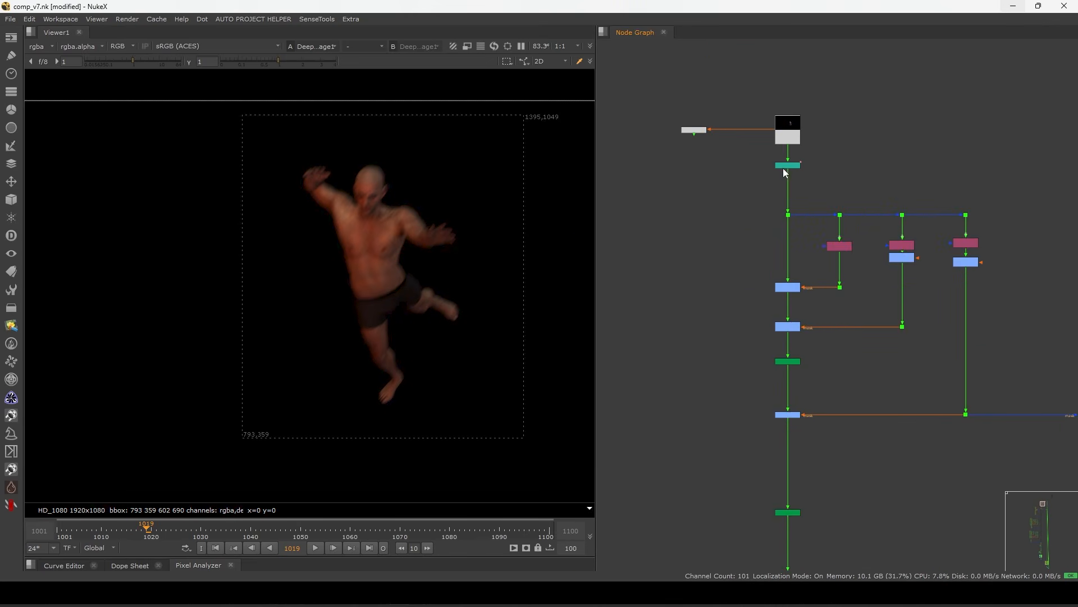
key(1)
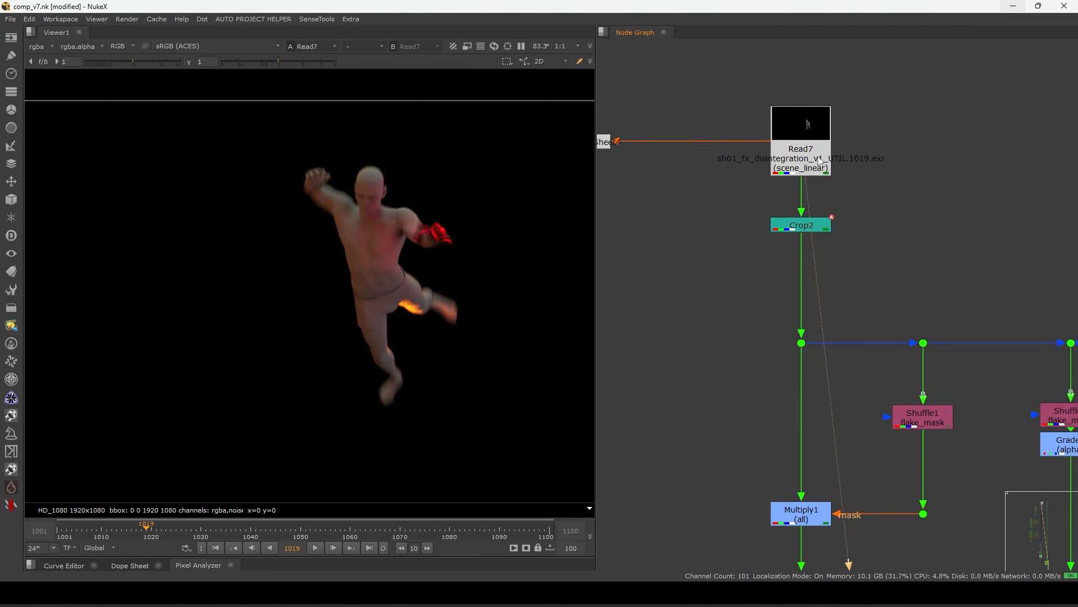
View the cropped bounding box of the utility render at Crop2.
scroll(778, 176, down, 4)
middle_drag(777, 282, 777, 248)
middle_drag(784, 168, 773, 179)
click(774, 179)
key(1)
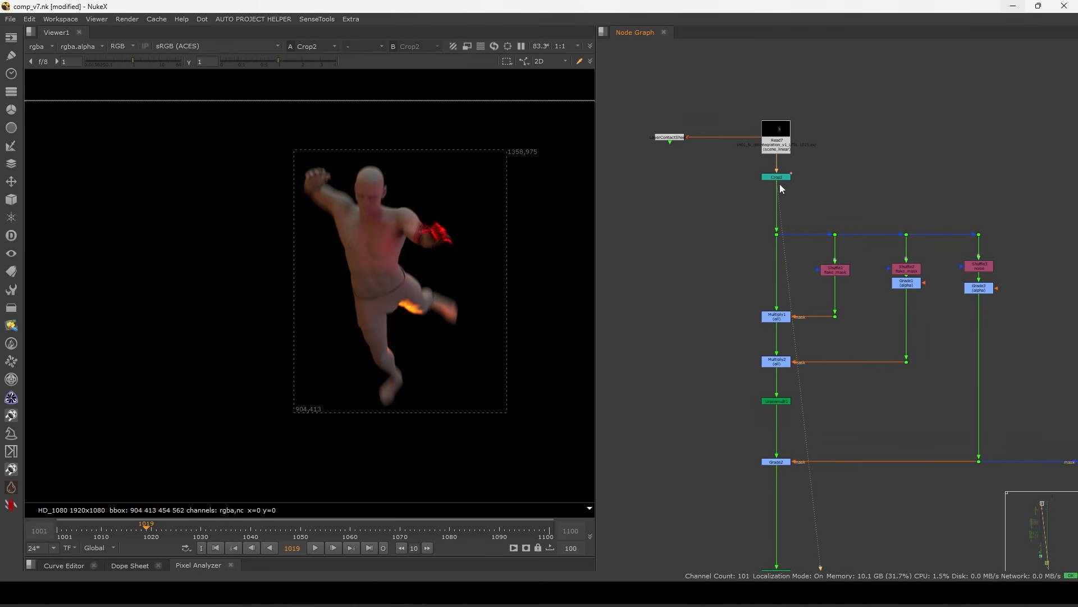
View the flake_mask pass extracted by Shuffle1.
middle_drag(782, 343, 775, 293)
scroll(811, 228, up, 5)
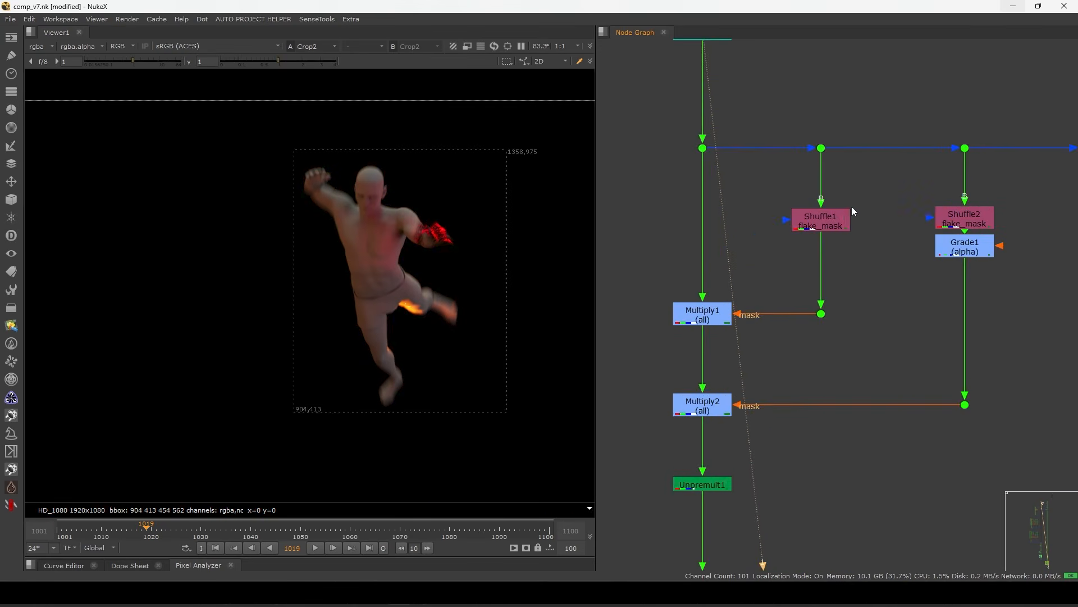
click(807, 222)
key(1)
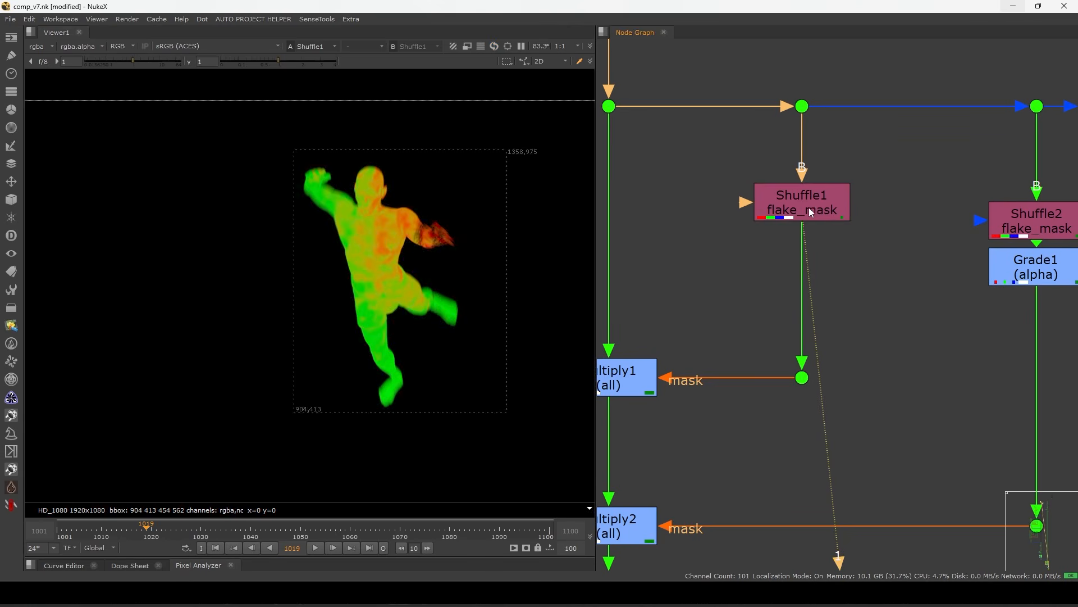
drag(807, 220, 807, 213)
Go to frame 1020 and inspect how Shuffle1 routes the flake_mask channels to rgba.
mouse_move(146, 531)
mouse_down()
mouse_move(191, 530)
mouse_move(136, 530)
mouse_move(165, 531)
mouse_move(151, 532)
mouse_up()
middle_drag(724, 248, 767, 250)
click(840, 205)
double_click(841, 206)
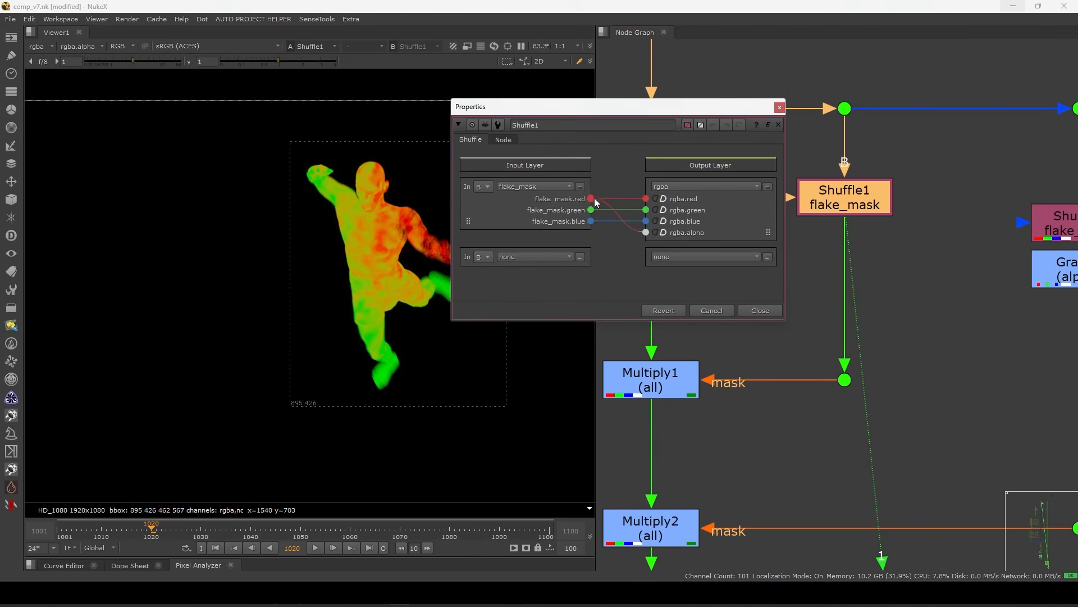
click(767, 312)
Compare the utility render at the dot above Multiply1 with the Shuffle1 flake mask.
middle_drag(666, 164, 767, 230)
drag(795, 140, 708, 226)
key(1)
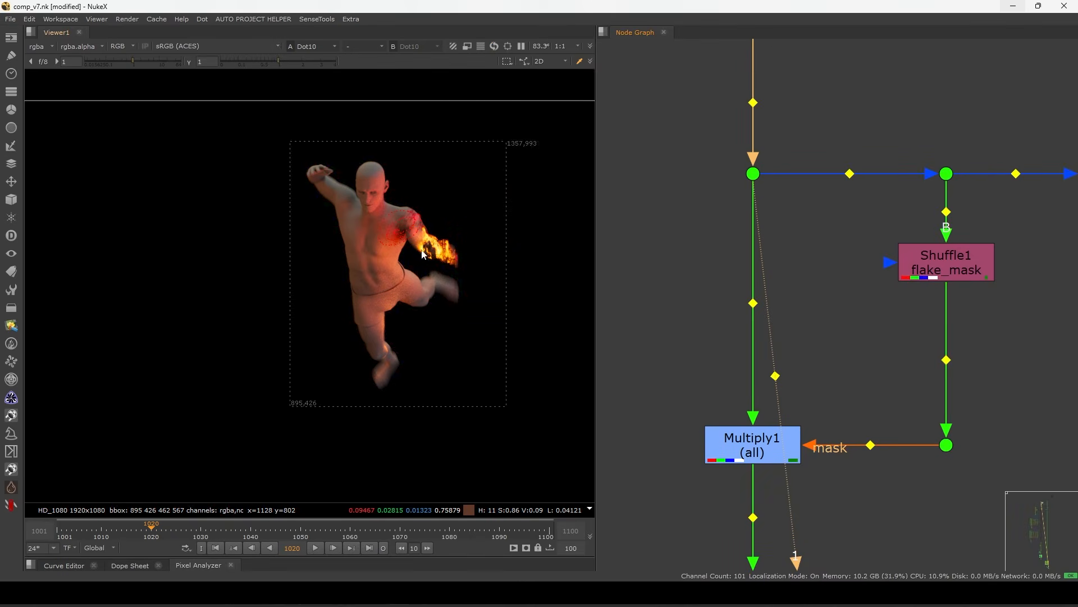
click(909, 248)
key(1)
middle_drag(865, 356, 897, 288)
click(969, 206)
drag(838, 82, 759, 132)
key(1)
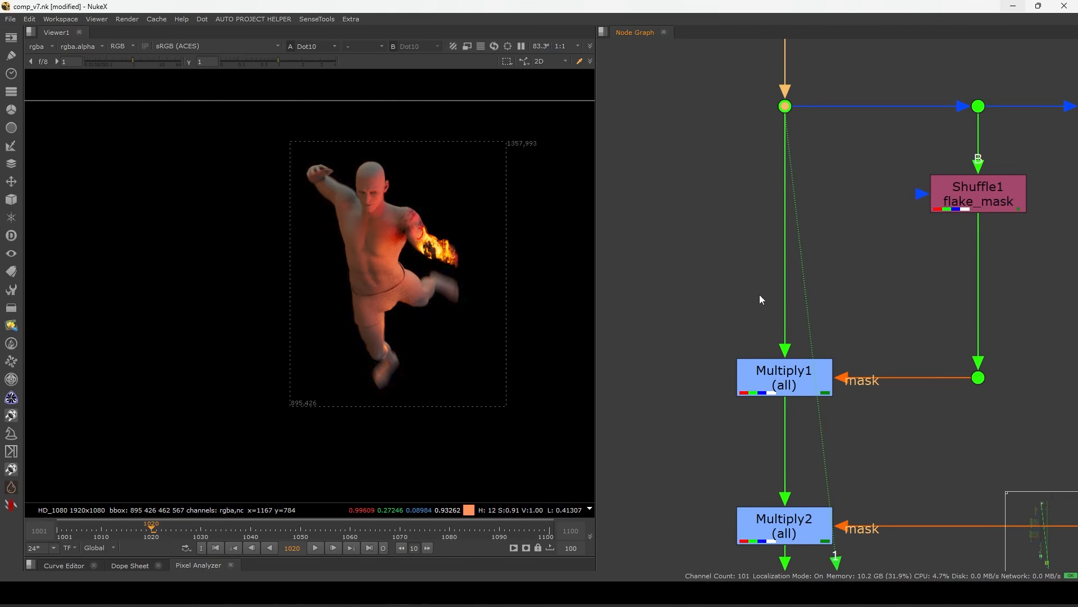
View Multiply1 and inspect its value and inverted mask settings.
middle_drag(761, 289, 783, 249)
click(823, 339)
key(1)
middle_drag(824, 340, 847, 295)
double_click(847, 295)
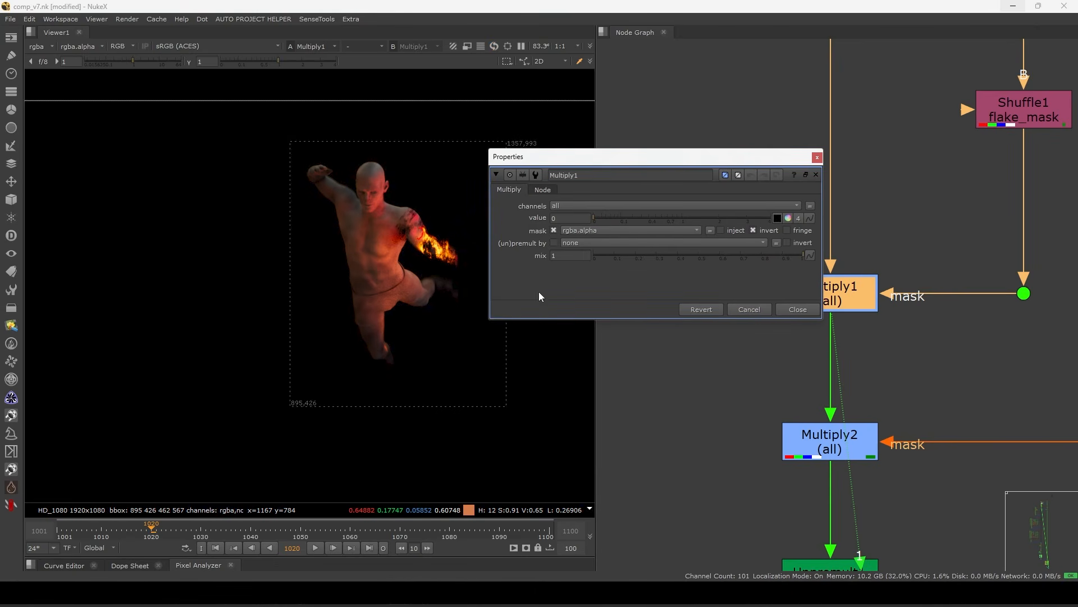
click(799, 311)
Sample pixels along the body in the render above Multiply1, and compare that area with the Multiply1 output.
middle_drag(789, 258, 784, 424)
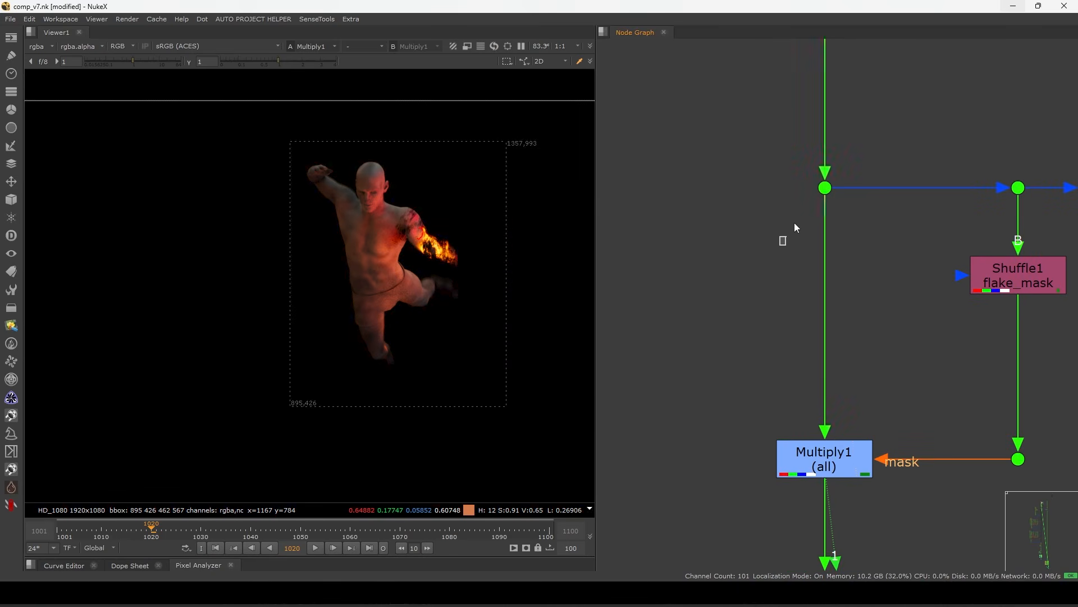
drag(785, 237, 851, 163)
key(1)
scroll(395, 236, up, 3)
scroll(396, 233, up, 1)
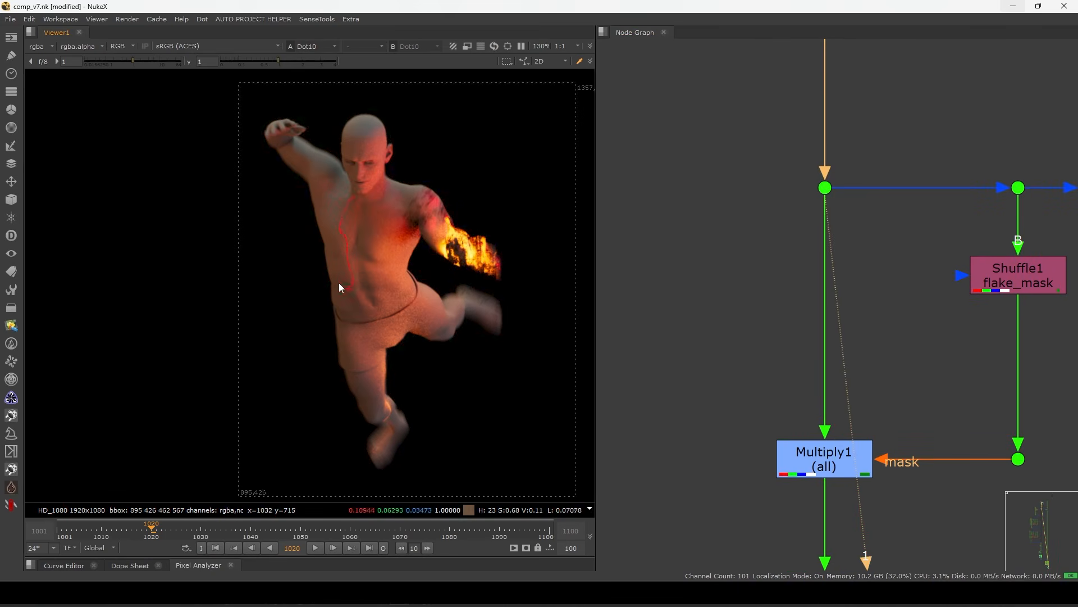
mouse_move(440, 228)
ctrl+mouse_down()
mouse_move(501, 275)
mouse_move(410, 234)
mouse_move(493, 228)
ctrl+mouse_up()
mouse_move(302, 135)
ctrl+mouse_down()
mouse_move(378, 274)
mouse_move(350, 372)
ctrl+mouse_up()
middle_drag(803, 431, 795, 349)
ctrl+shift+click(815, 380)
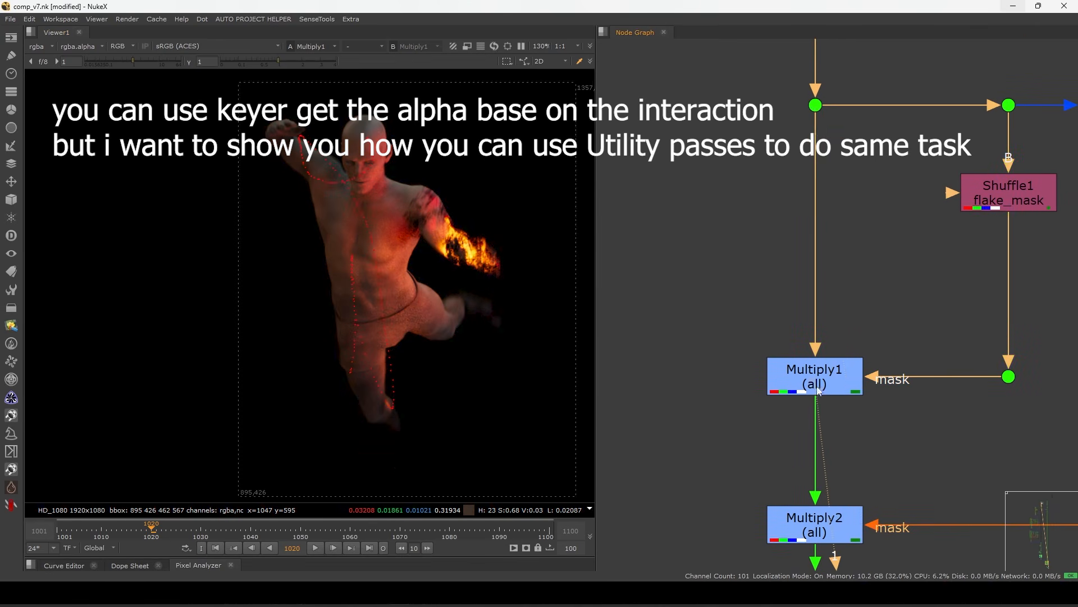
Toggle Multiply1 off and on to compare its effect on the character.
middle_drag(796, 420, 814, 308)
click(838, 274)
key(d)
key(d)
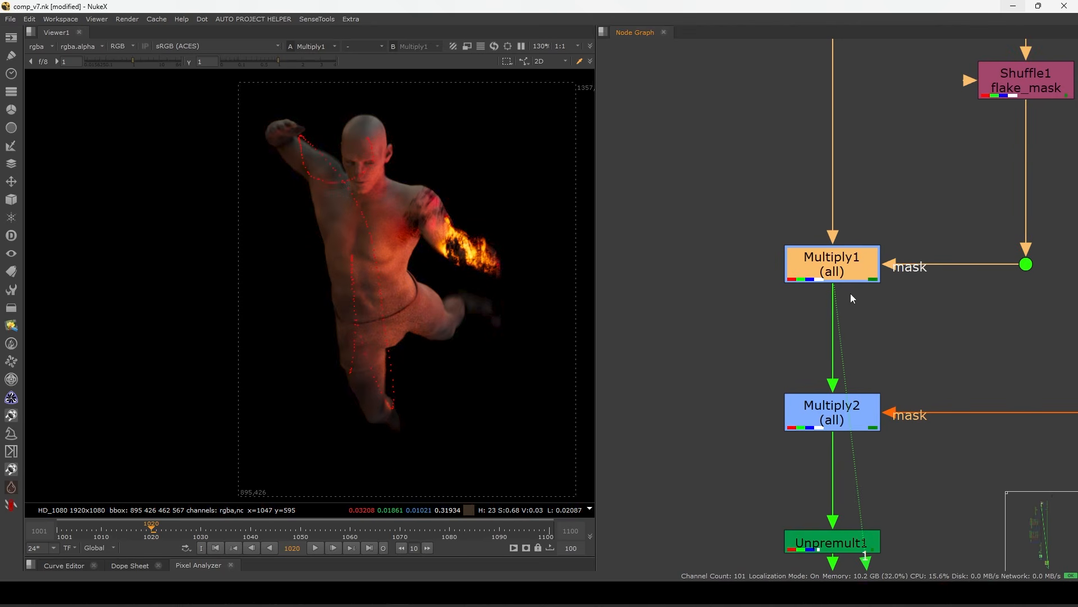
View the alpha channel of Shuffle1 that masks Multiply1.
middle_drag(961, 269, 937, 243)
drag(1029, 216, 934, 293)
key(1)
key(a)
key(a)
key(a)
middle_drag(960, 91, 900, 196)
click(922, 167)
key(1)
click(680, 215)
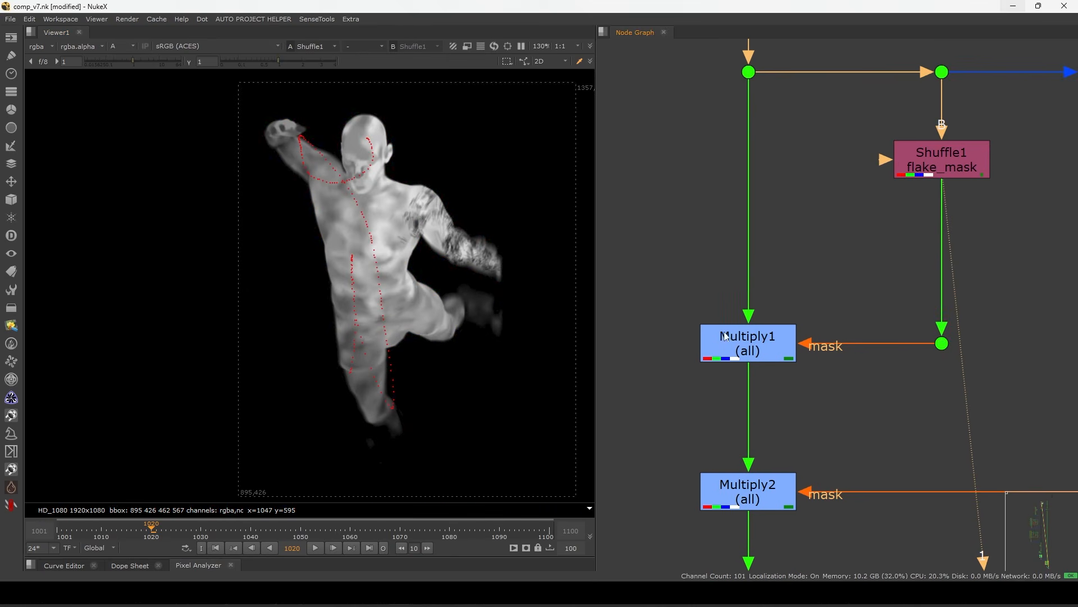
View Multiply1 in RGB, then view the flake_mask output of Shuffle2 while switching its alpha display on and off.
ctrl+shift+click(745, 346)
middle_drag(748, 349, 850, 241)
key(a)
scroll(857, 361, down, 3)
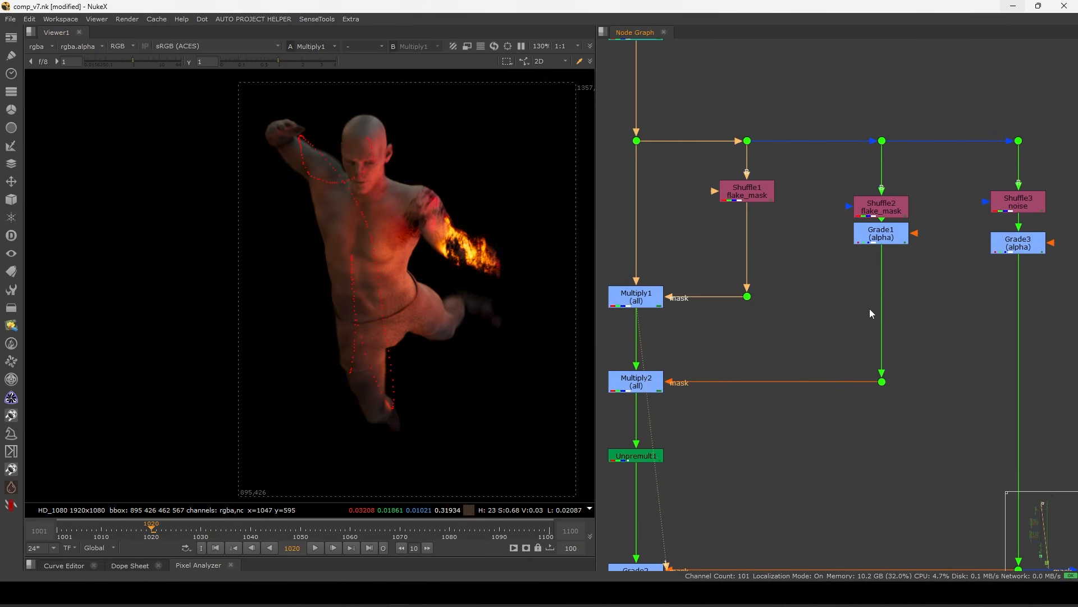
click(876, 207)
key(1)
key(a)
key(a)
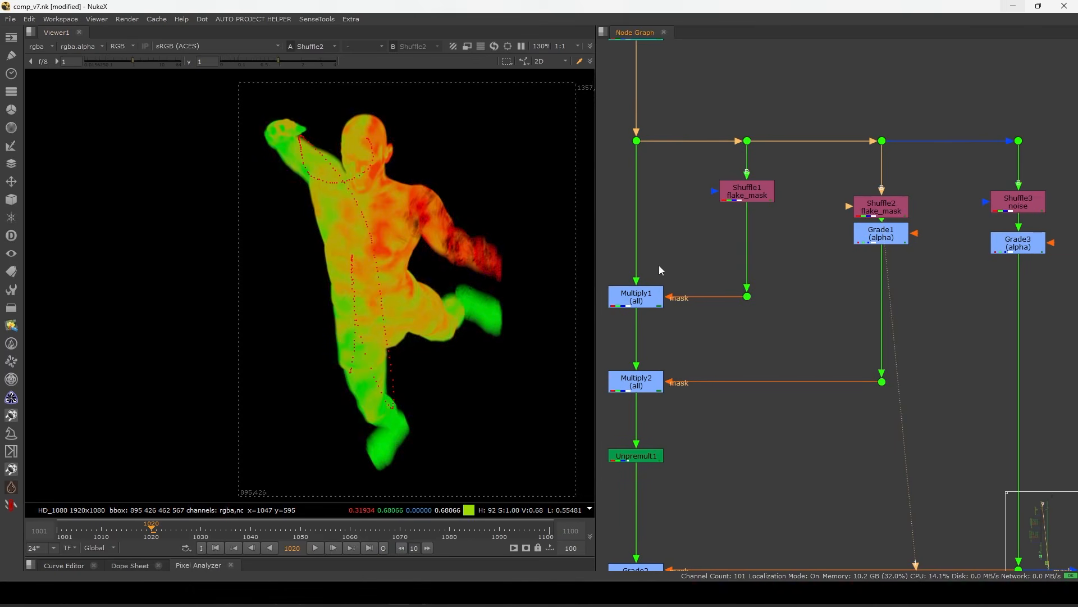
Inspect how Shuffle2 routes the flake_mask channels into rgba, and close its properties.
middle_drag(874, 217, 905, 194)
drag(903, 215, 902, 225)
double_click(910, 188)
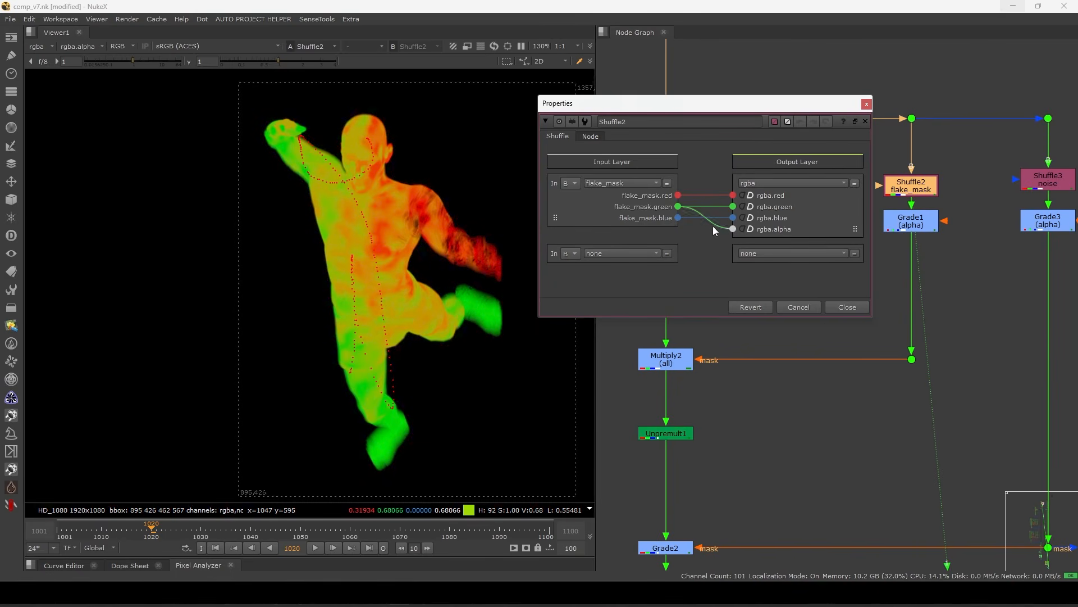
click(847, 307)
View the alpha of Grade1 and compare it with the Shuffle1 flake mask.
ctrl+shift+click(903, 228)
key(a)
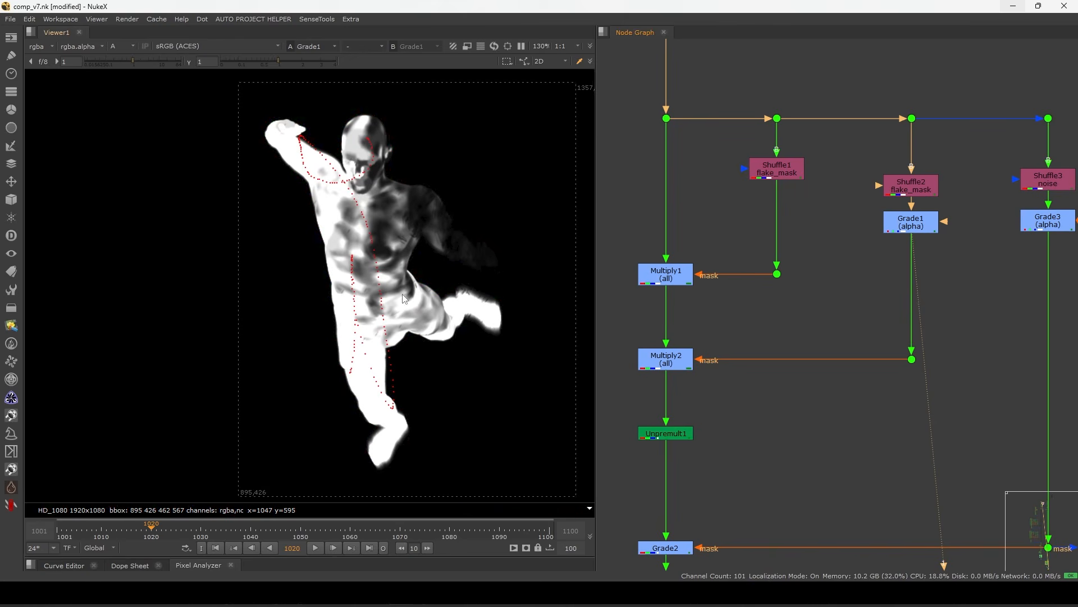
ctrl+shift+click(771, 175)
ctrl+shift+click(916, 224)
middle_drag(801, 273, 861, 217)
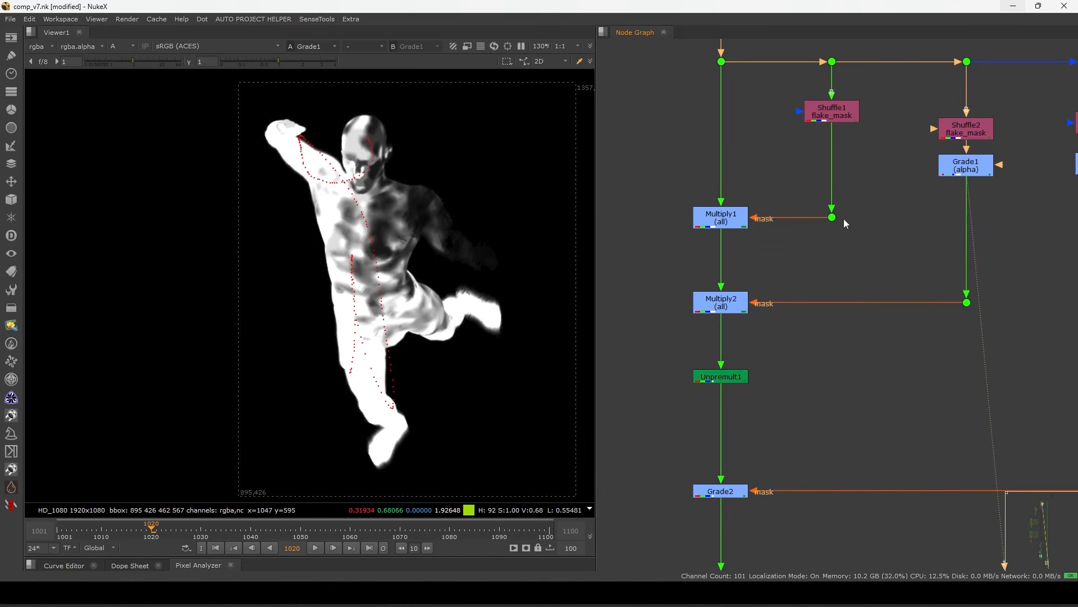
View Multiply2 in RGB, compare it with Multiply1, and toggle Multiply2 off and on.
ctrl+shift+click(713, 302)
key(a)
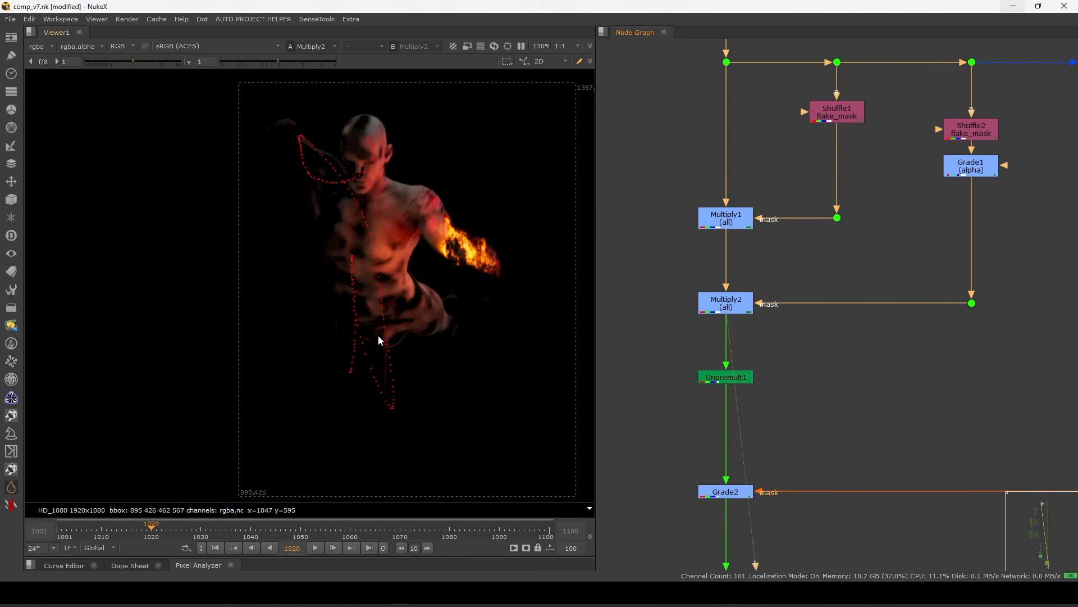
ctrl+shift+click(729, 220)
ctrl+shift+click(731, 304)
middle_drag(726, 339, 729, 317)
click(733, 283)
key(d)
key(d)
View the output below Multiply2, then inspect the Grade3 noise mask in both RGB and alpha.
scroll(738, 362, down, 3)
middle_drag(738, 362, 765, 313)
drag(802, 295, 715, 340)
key(1)
middle_drag(736, 360, 754, 338)
scroll(793, 341, down, 1)
scroll(961, 197, up, 1)
middle_drag(1039, 141, 898, 221)
scroll(871, 229, up, 2)
click(842, 227)
key(1)
key(a)
key(a)
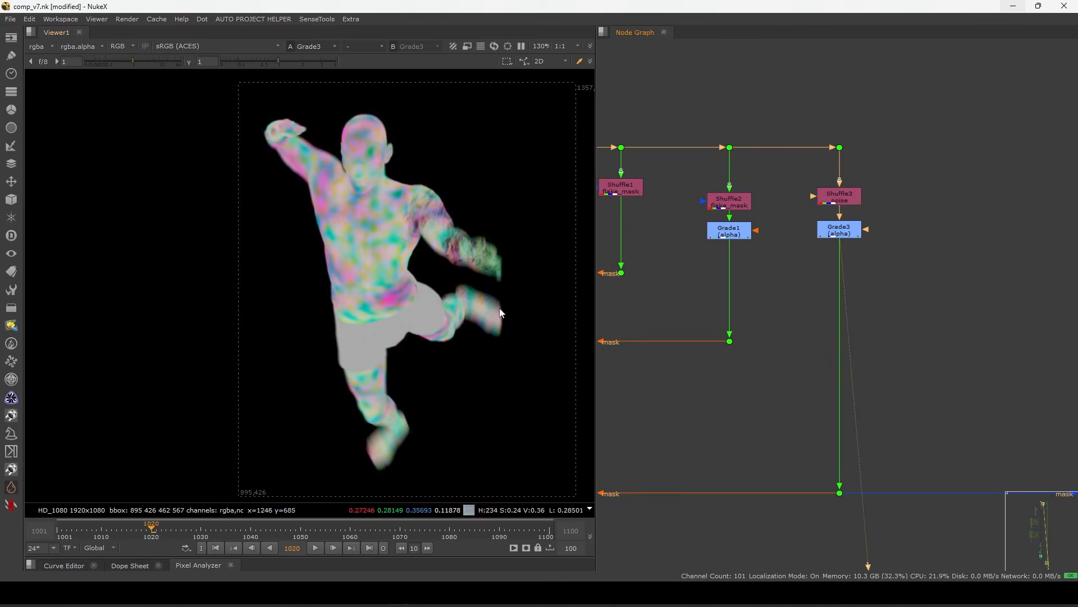
key(a)
View the Premult1 output in RGB and toggle Grade2 off and on to compare its effect.
middle_drag(624, 360, 916, 212)
middle_drag(819, 452, 833, 349)
drag(900, 383, 766, 464)
key(1)
key(a)
click(839, 245)
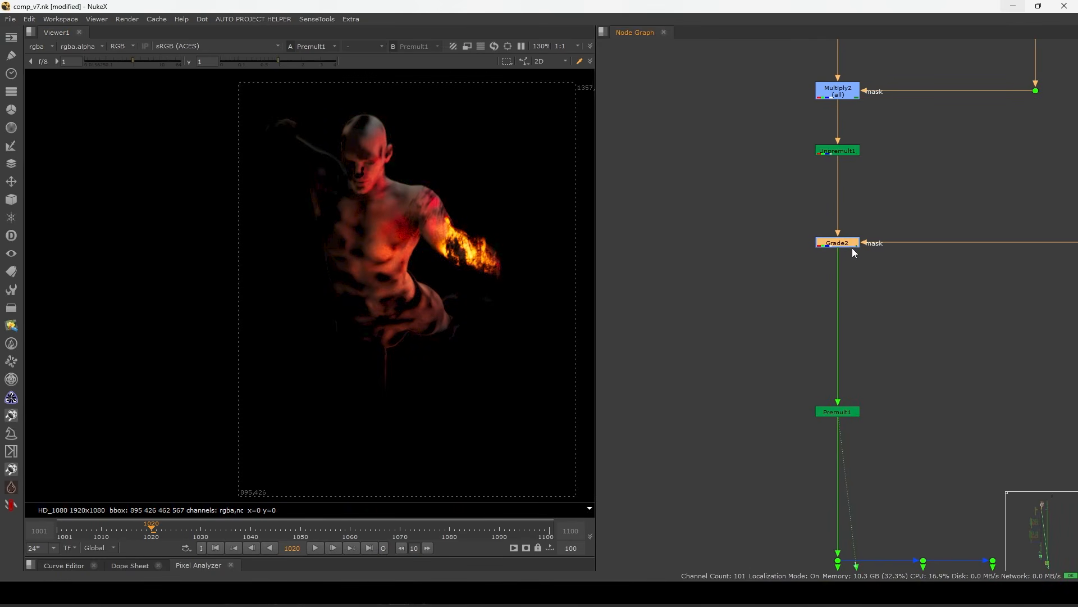
key(d)
key(d)
Examine the Shuffle16 branch below Premult1 and sample the pixels around the character's burning arm.
middle_drag(901, 287, 870, 236)
scroll(868, 253, down, 5)
scroll(862, 354, up, 3)
middle_drag(871, 314, 872, 297)
drag(961, 279, 848, 342)
click(860, 324)
scroll(873, 314, up, 2)
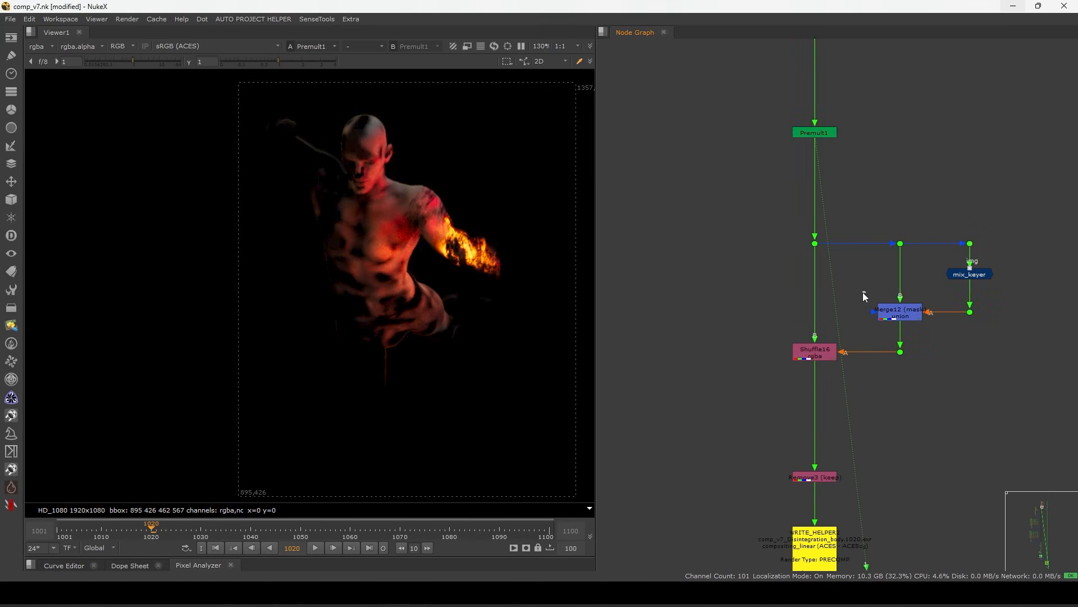
scroll(976, 273, up, 1)
mouse_move(446, 214)
ctrl+mouse_down()
mouse_move(507, 231)
mouse_move(439, 223)
mouse_move(495, 238)
mouse_move(470, 248)
ctrl+mouse_up()
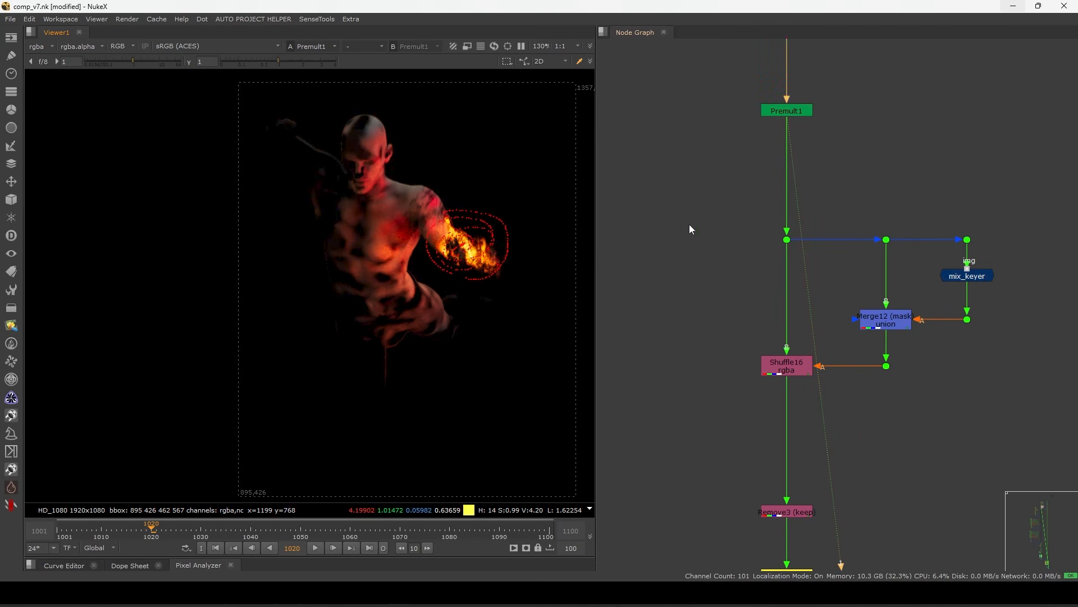
View the mix_keyer matte in the side branch and sample a pixel below the burning arm.
scroll(813, 243, down, 3)
scroll(827, 295, up, 5)
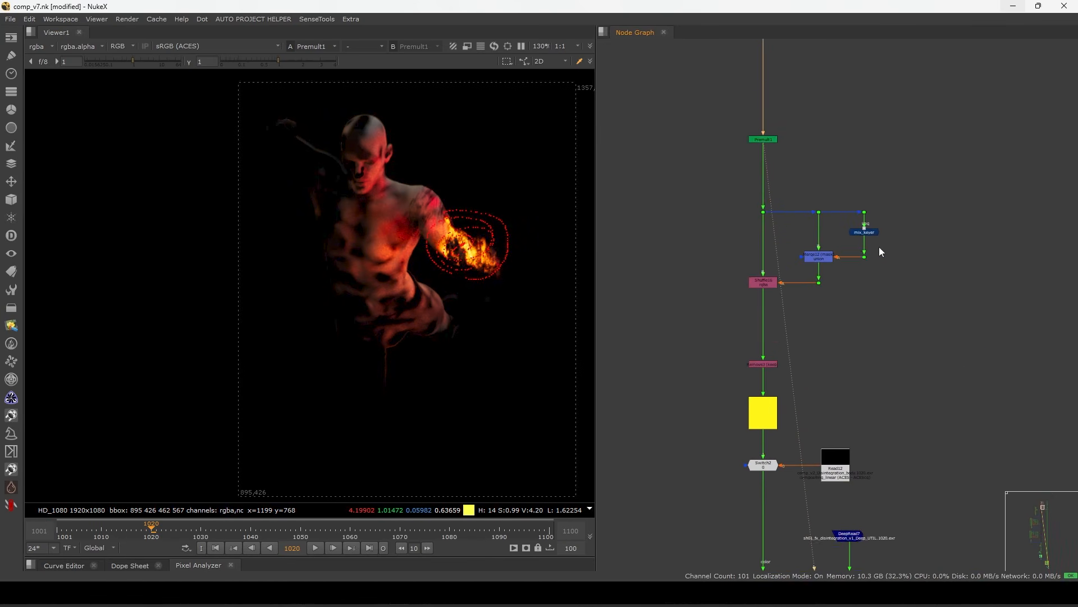
click(910, 236)
key(1)
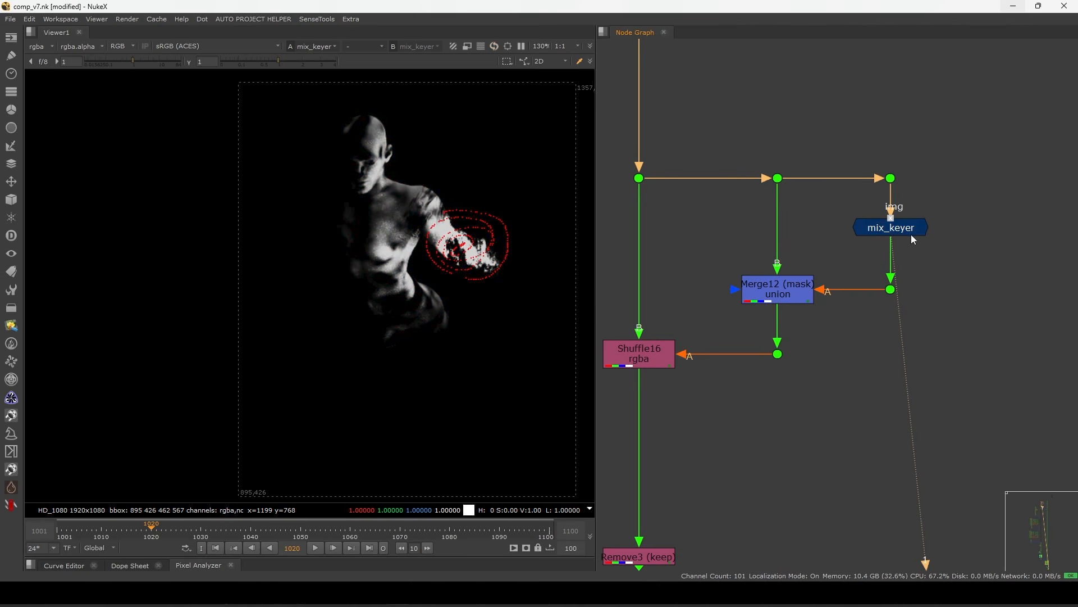
ctrl+click(469, 298)
drag(880, 233, 879, 229)
key(1)
View the image feeding Merge12, check its alpha, and compare it with the keyed Merge12 output.
click(778, 179)
key(1)
middle_drag(756, 252, 850, 227)
key(a)
key(a)
click(887, 265)
key(1)
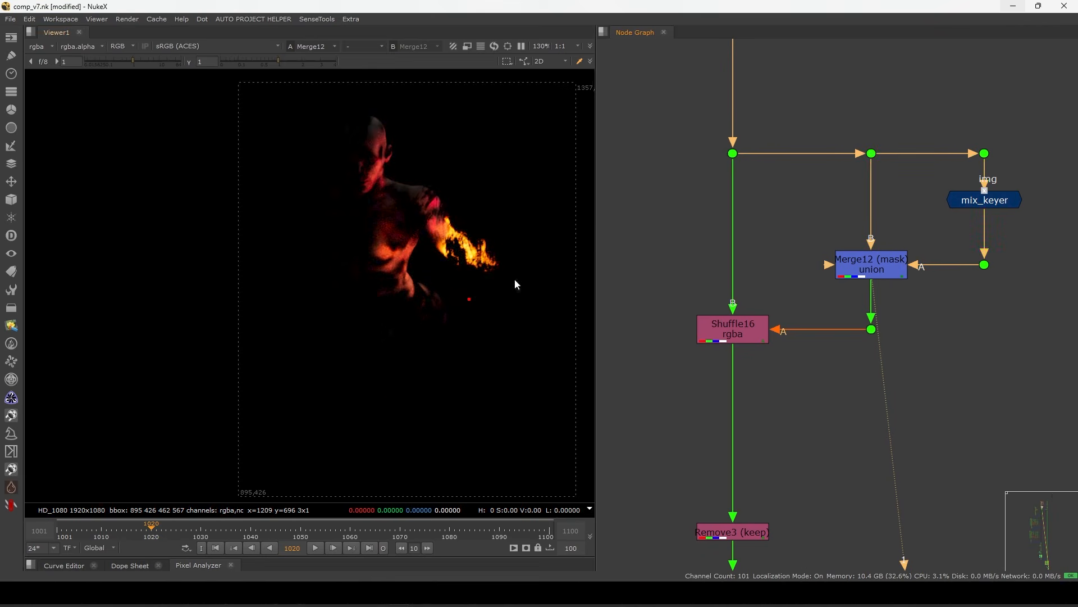
Play the Merge12 output from frame 1001 and stop after the character catches fire.
scroll(449, 273, down, 2)
click(238, 543)
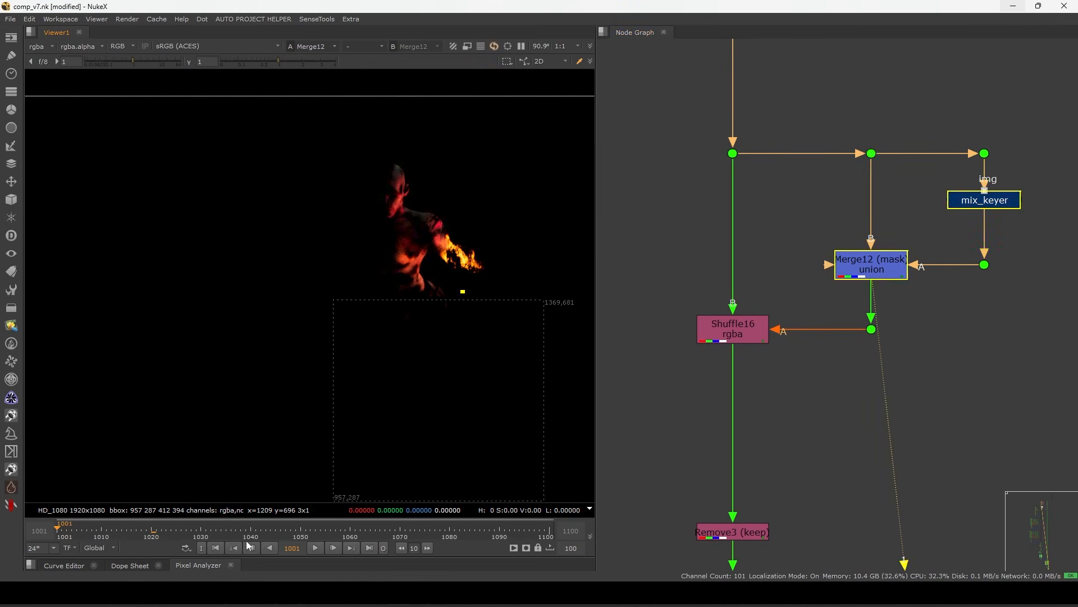
click(312, 548)
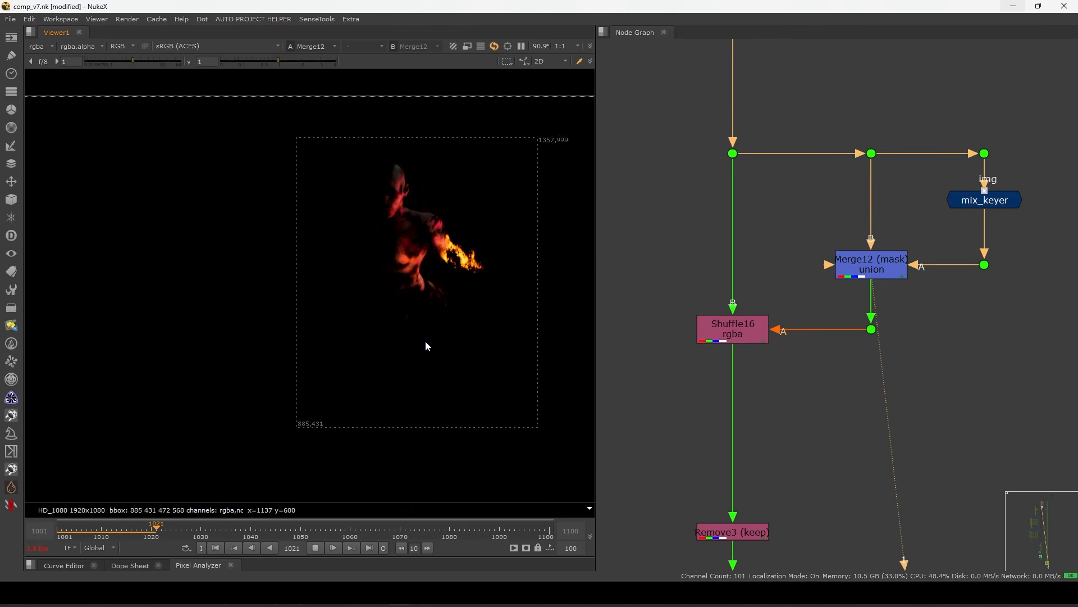
click(315, 547)
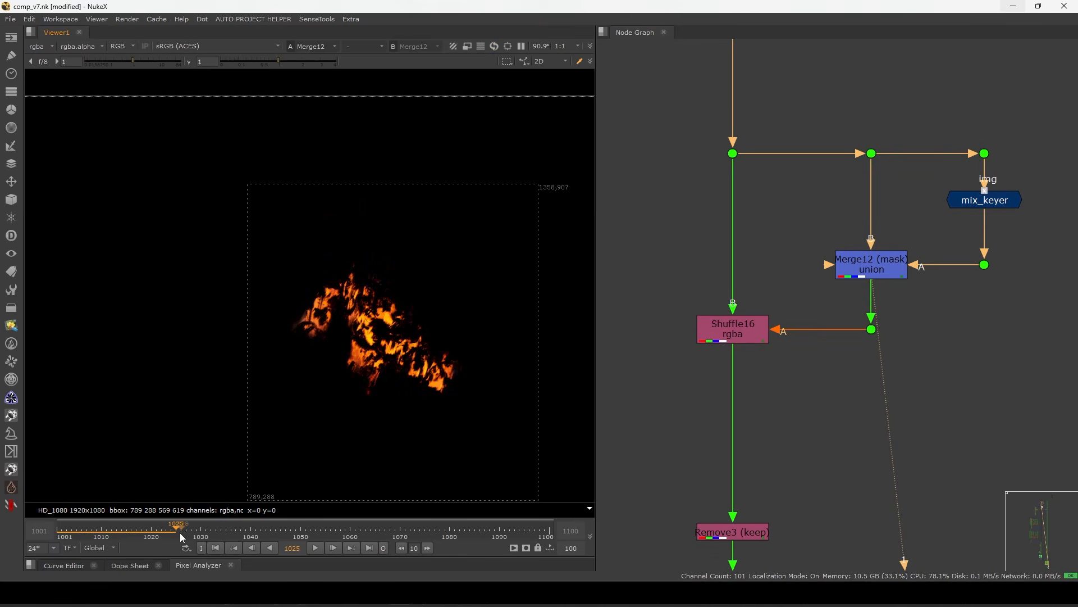
View Shuffle16 and display its glow_layer channels.
middle_drag(764, 326, 824, 292)
drag(989, 260, 743, 342)
drag(798, 293, 798, 302)
click(809, 331)
click(798, 306)
key(1)
click(41, 46)
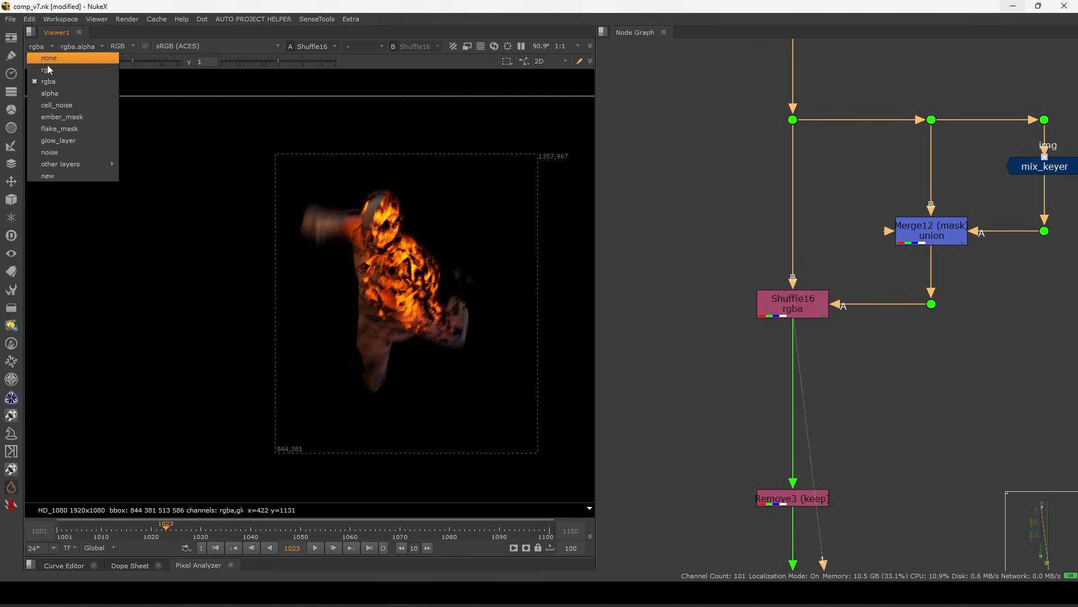
click(66, 142)
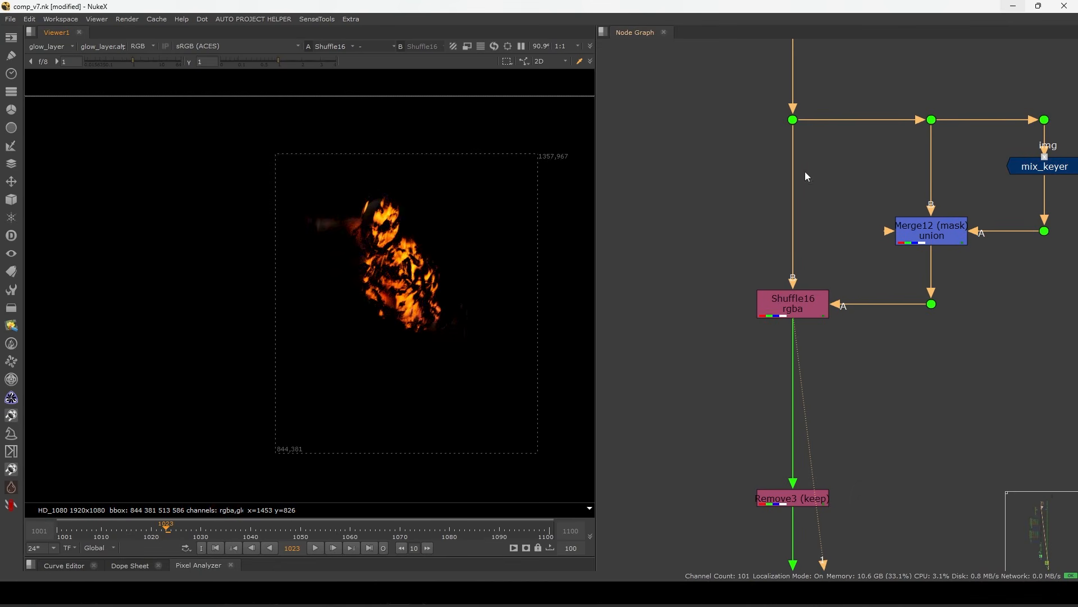
Compare glow_layer upstream of Shuffle16 with the Shuffle16 output, and return the viewer to rgba.
click(792, 120)
key(1)
click(792, 302)
key(1)
click(50, 46)
click(48, 82)
View the Remove3 output above WRITE_HELPER2 and look over the surrounding nodes.
scroll(770, 295, down, 5)
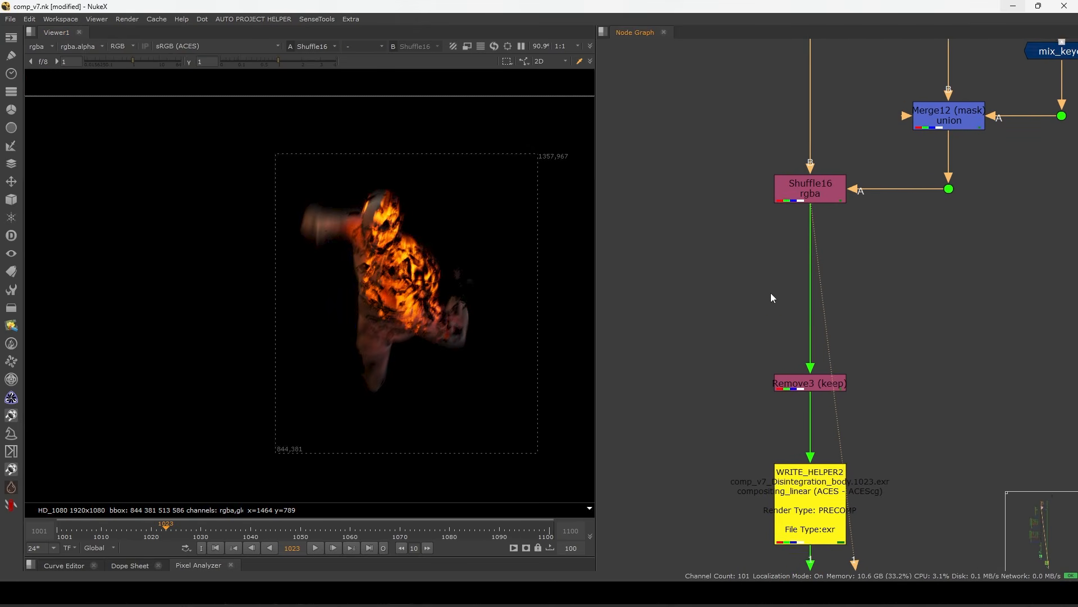
drag(829, 381, 829, 276)
key(1)
scroll(753, 305, up, 4)
mouse_move(983, 195)
mouse_down()
mouse_move(773, 349)
mouse_move(932, 255)
mouse_up()
scroll(831, 307, down, 5)
scroll(832, 315, down, 1)
middle_drag(929, 359, 926, 279)
drag(926, 279, 791, 403)
click(862, 204)
Look across the upper branches of the node graph, including the Read6 source render.
scroll(891, 196, down, 6)
middle_drag(925, 230, 725, 318)
scroll(889, 292, down, 5)
scroll(765, 314, up, 8)
click(769, 189)
scroll(773, 212, down, 7)
middle_drag(909, 175, 741, 340)
scroll(837, 284, up, 8)
middle_drag(942, 180, 928, 316)
scroll(905, 285, down, 6)
scroll(906, 138, up, 10)
click(926, 149)
scroll(928, 155, up, 10)
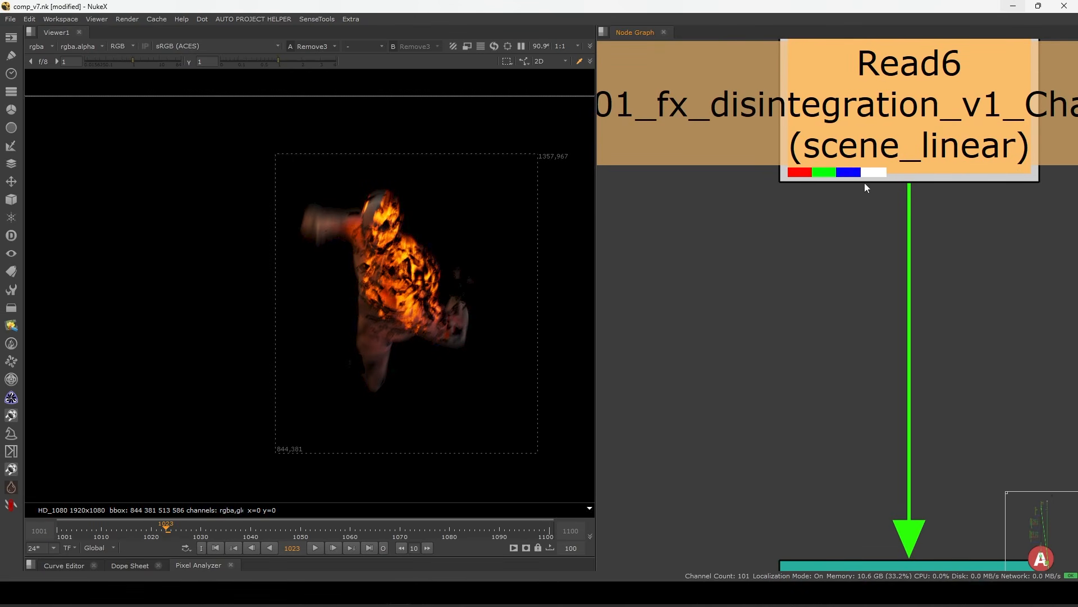
scroll(921, 170, down, 10)
middle_drag(867, 296, 901, 250)
scroll(901, 250, down, 5)
middle_drag(769, 382, 672, 286)
middle_drag(824, 266, 797, 238)
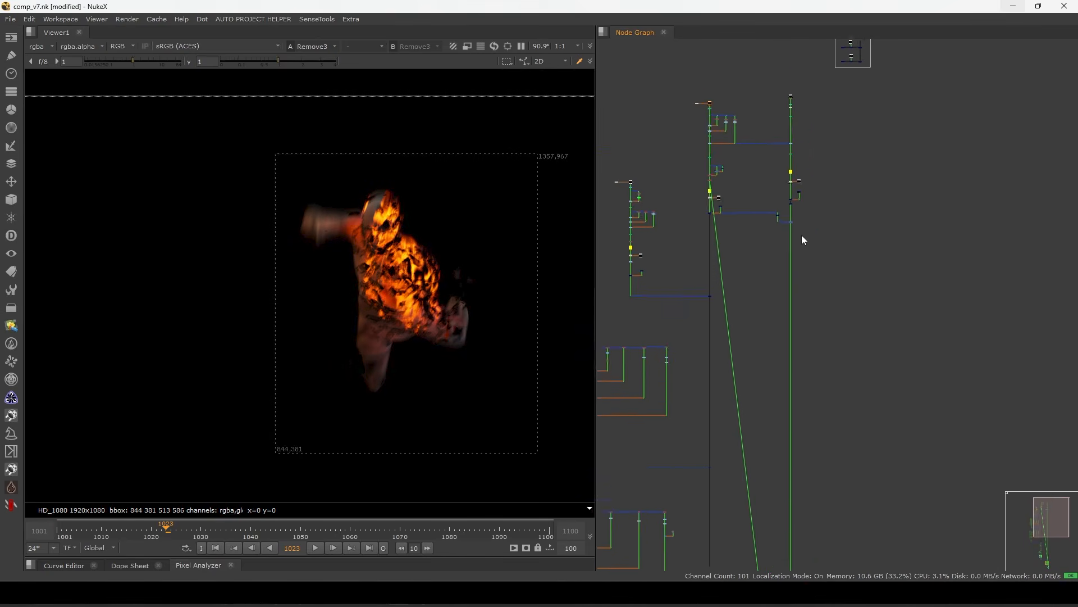
Inspect the properties of a node in the upper branches and return to the graph overview.
scroll(797, 230, up, 6)
scroll(890, 117, up, 4)
double_click(866, 129)
click(570, 81)
click(539, 81)
click(826, 266)
scroll(817, 271, down, 8)
middle_drag(767, 328, 854, 247)
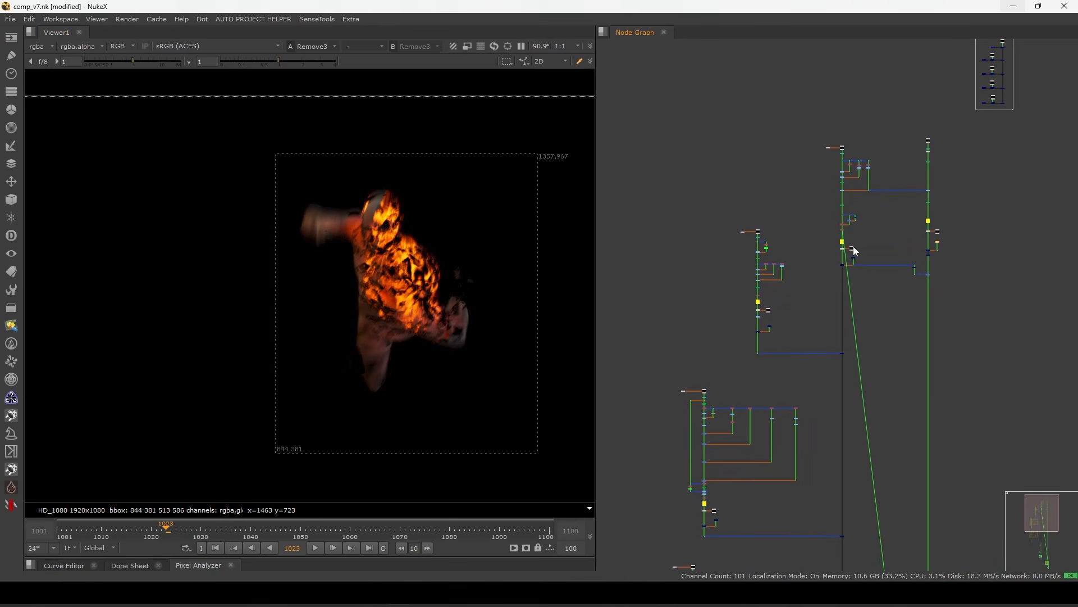
View successive nodes below the write node in the middle branch to follow how its render continues downstream.
scroll(852, 250, up, 9)
click(859, 257)
key(1)
click(727, 267)
key(1)
scroll(726, 292, down, 4)
middle_drag(725, 314, 778, 255)
click(770, 343)
key(1)
View the next node down the deep branch and switch between its alpha and RGB.
scroll(753, 416, down, 4)
middle_drag(754, 418, 819, 347)
scroll(808, 321, up, 6)
drag(797, 280, 754, 319)
key(1)
middle_drag(754, 314, 772, 301)
key(a)
key(a)
key(a)
scroll(865, 296, down, 5)
scroll(852, 301, up, 5)
View DeepToImage2 with its alpha, then view the Merge1 mask result in RGB.
drag(851, 291, 851, 299)
key(1)
middle_drag(852, 305, 840, 261)
key(a)
key(a)
drag(927, 292, 1033, 346)
key(1)
middle_drag(908, 359, 911, 335)
key(a)
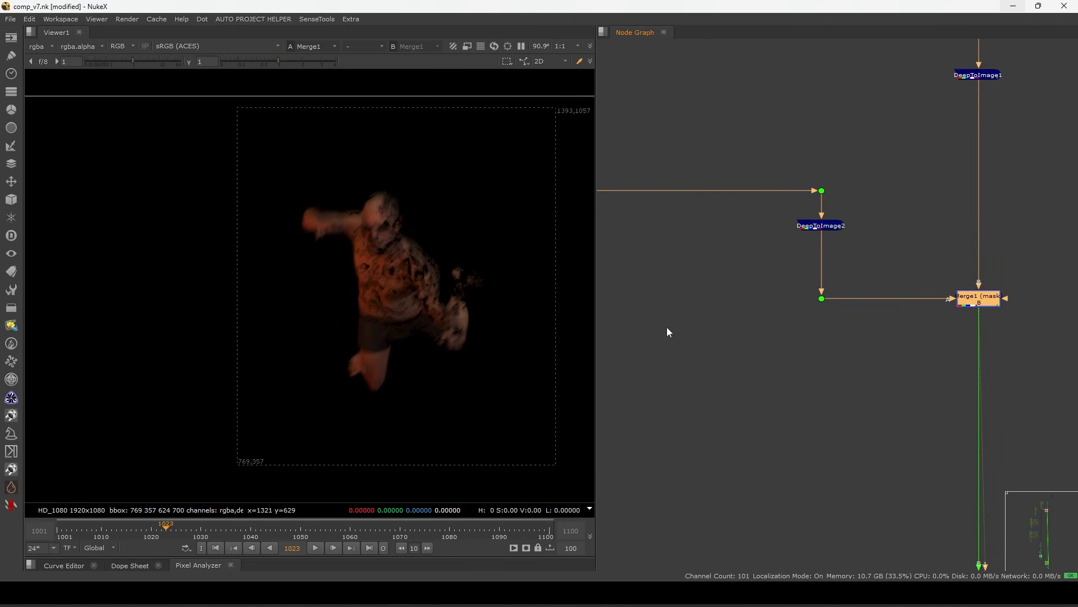
View the alpha of DeepToImage2, then the RGB result of Merge1, and go to frame 1024.
drag(860, 263, 818, 305)
key(1)
key(a)
click(204, 530)
drag(929, 269, 1013, 316)
key(1)
key(a)
key(Right)
mouse_move(186, 531)
mouse_down()
mouse_move(135, 535)
mouse_move(171, 541)
mouse_up()
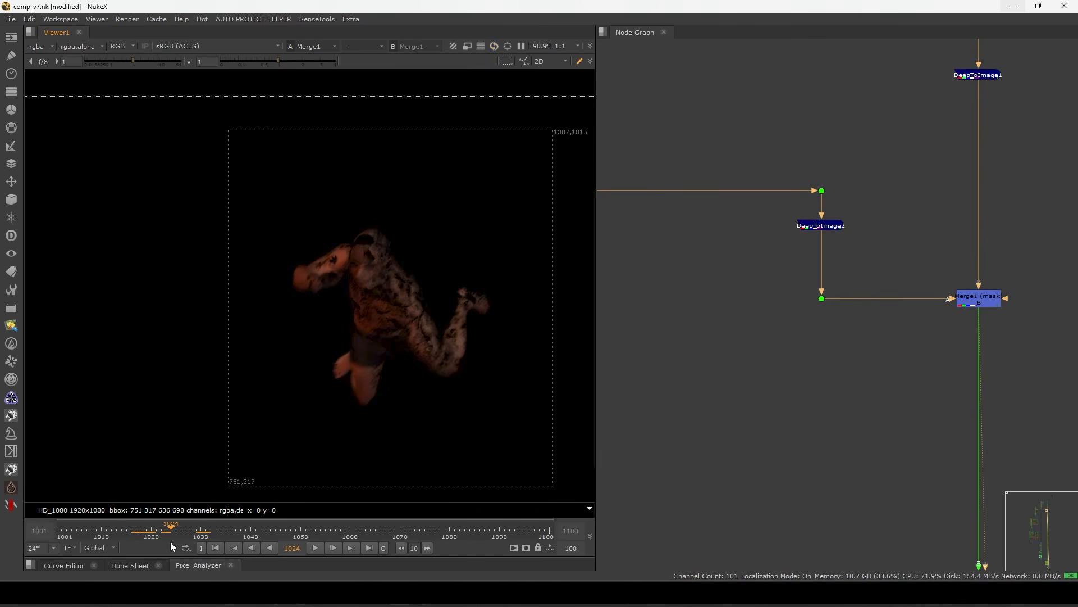
Toggle the Merge1 mask node off and on to compare the full body with the masked result.
click(977, 306)
key(d)
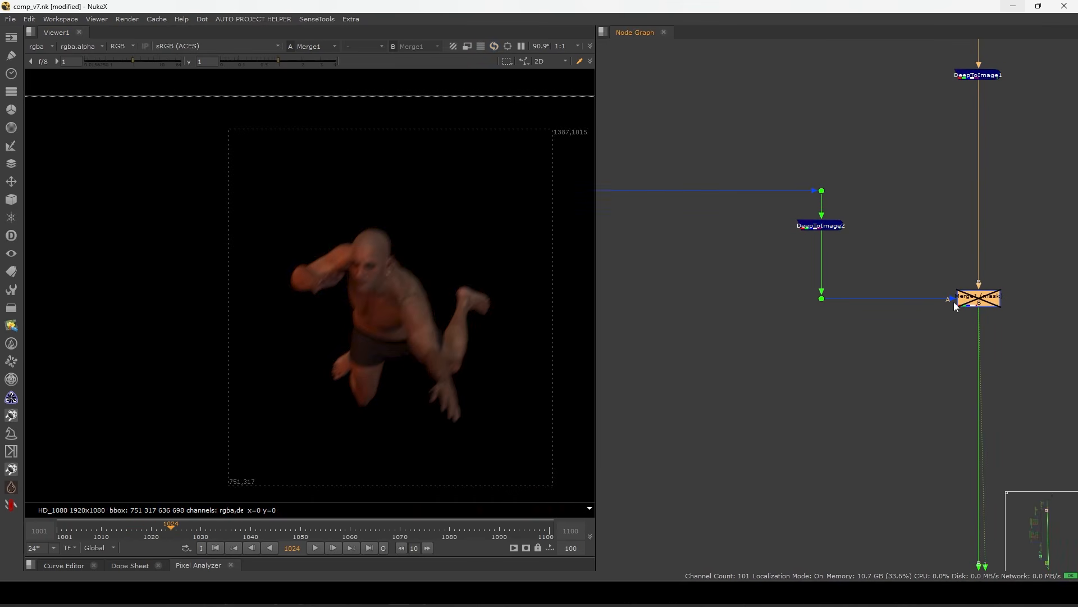
key(minus)
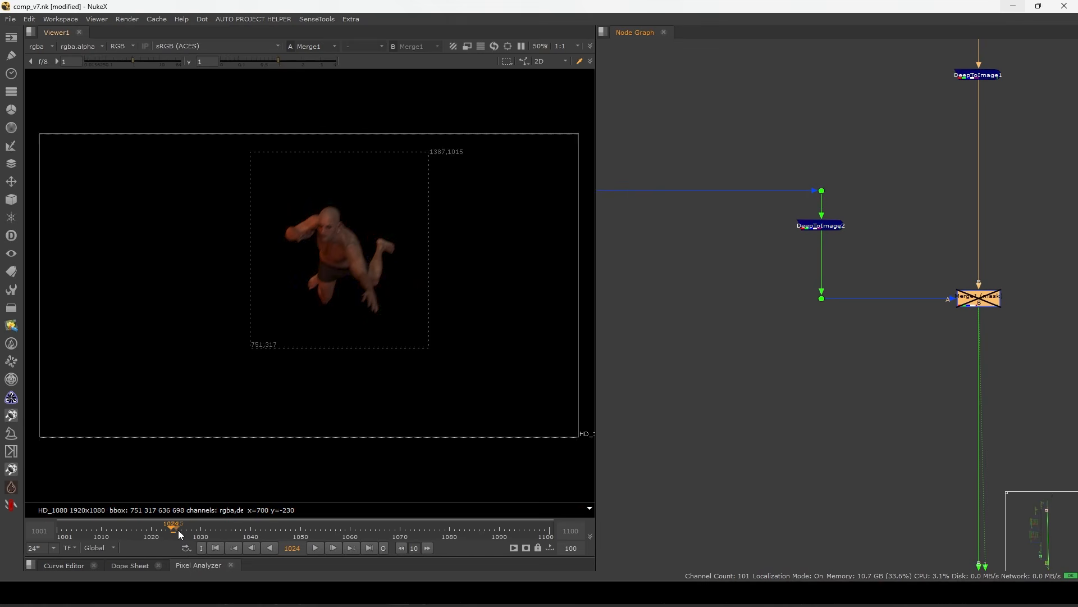
mouse_move(818, 226)
mouse_down()
mouse_move(819, 236)
mouse_move(822, 228)
mouse_up()
drag(897, 253, 1062, 340)
key(d)
key(d)
key(d)
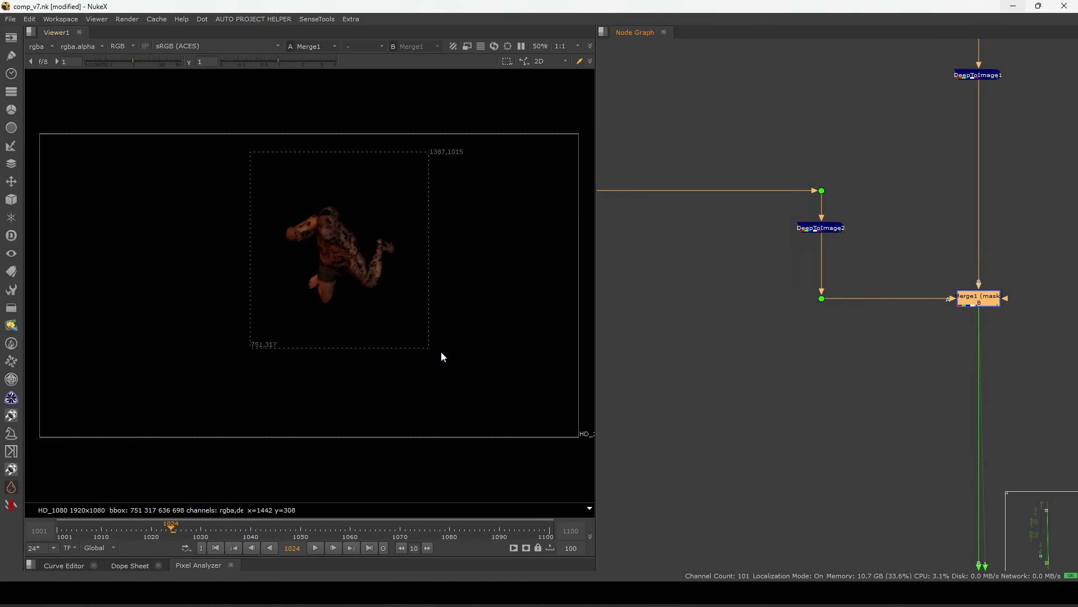
Go to frame 1028 and view two nodes in the neighbouring part of the graph.
click(191, 531)
mouse_move(193, 534)
mouse_down()
mouse_move(218, 534)
mouse_move(173, 532)
mouse_move(231, 532)
mouse_move(191, 536)
mouse_up()
alt+middle_drag(1013, 230, 858, 249)
click(929, 259)
scroll(914, 224, up, 4)
click(909, 228)
key(1)
click(999, 241)
key(1)
View the particle render from Read10 at the start of its branch.
middle_drag(630, 169, 736, 171)
scroll(712, 163, up, 8)
click(844, 132)
key(1)
click(705, 193)
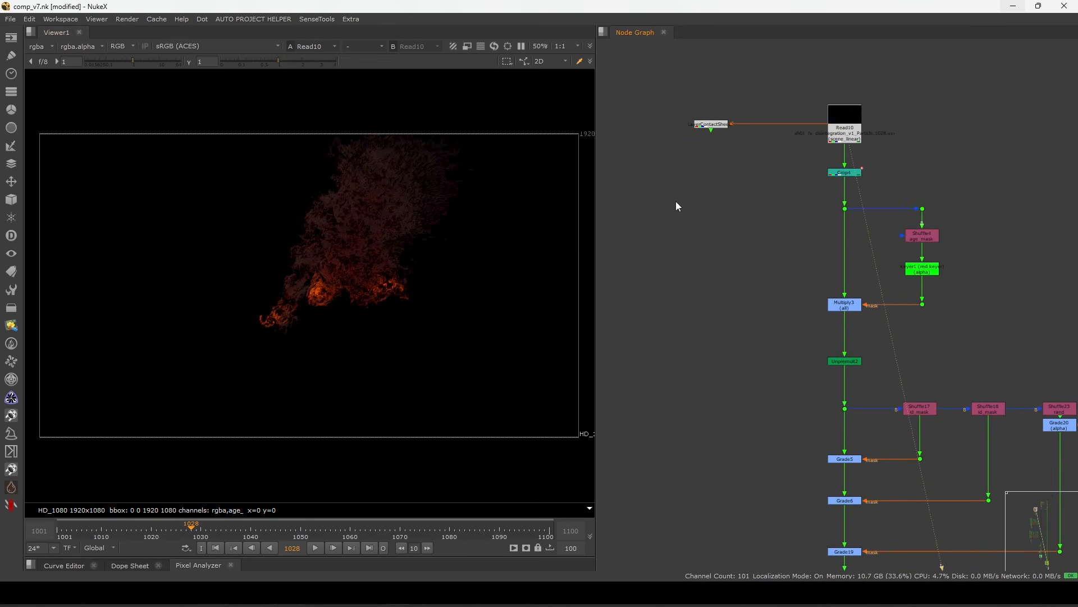
Examine the Read10 particles up close, play the sequence, and return to frame 1028.
scroll(398, 233, up, 6)
scroll(255, 476, down, 3)
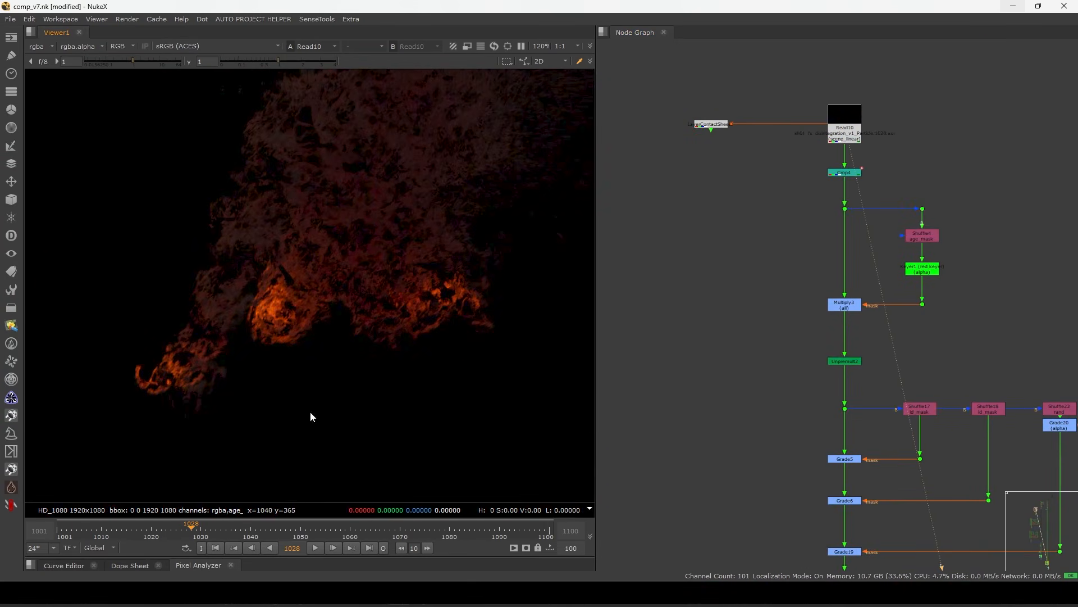
key(f)
click(317, 547)
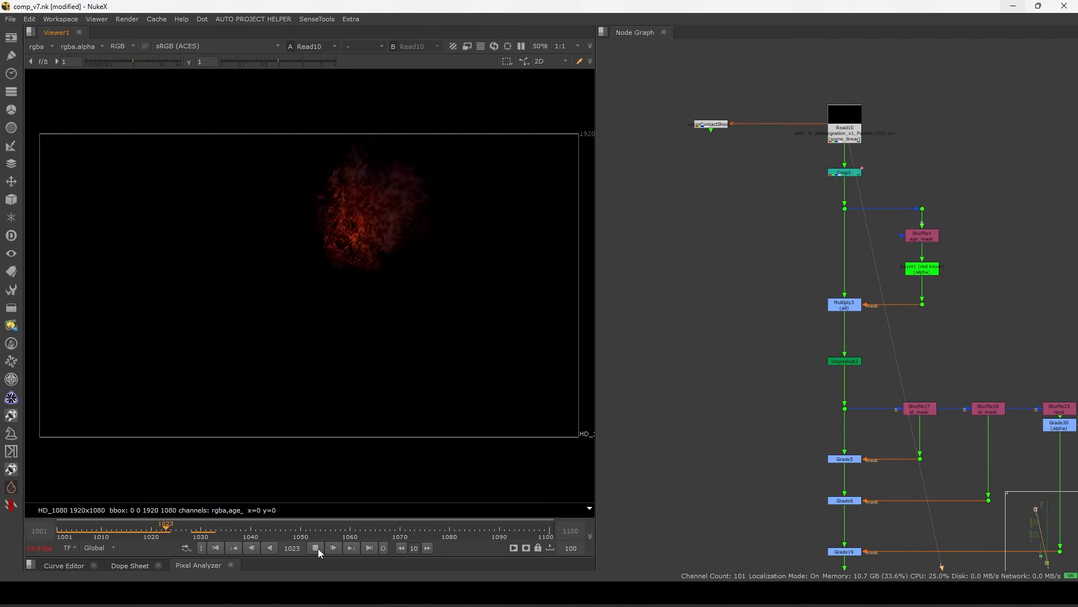
click(316, 548)
drag(220, 531, 191, 539)
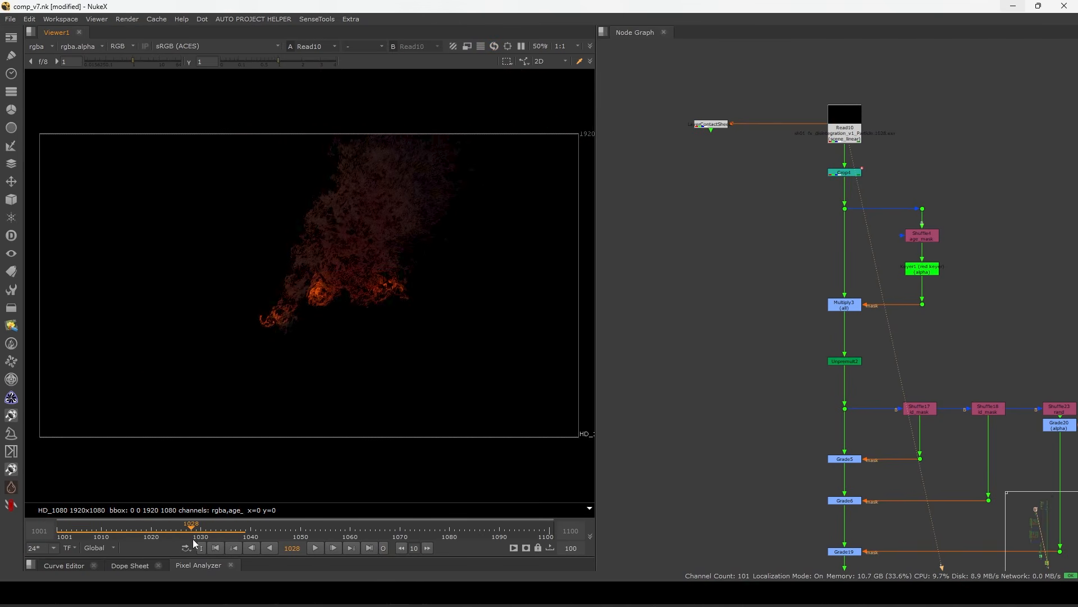
View the Crop4 result below Read10 and bring the age_mask branch into focus.
click(837, 177)
key(1)
middle_drag(820, 325, 801, 302)
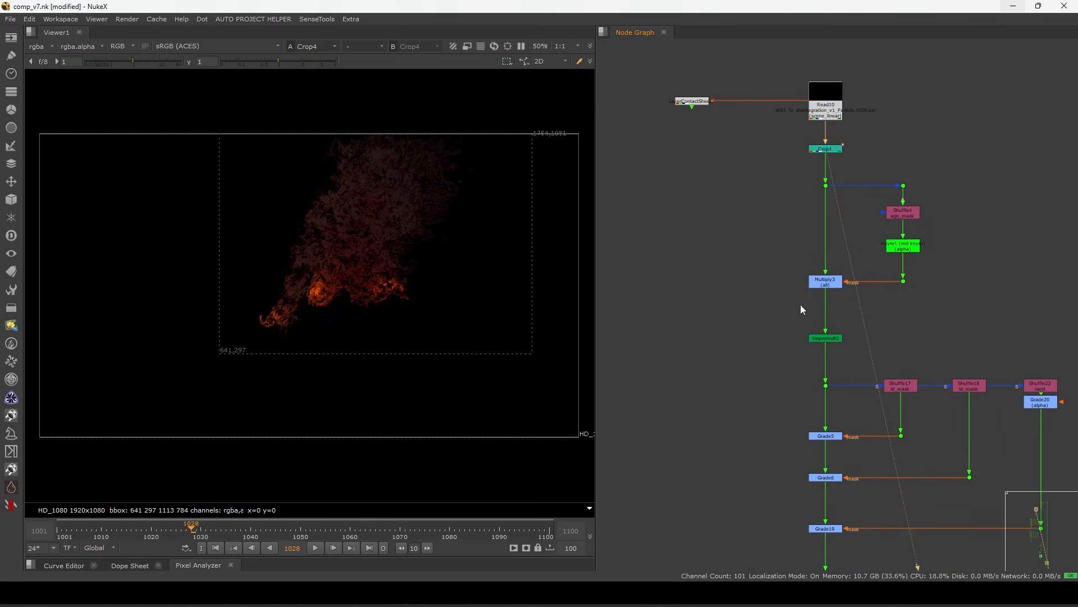
scroll(953, 195, up, 1)
scroll(944, 200, up, 5)
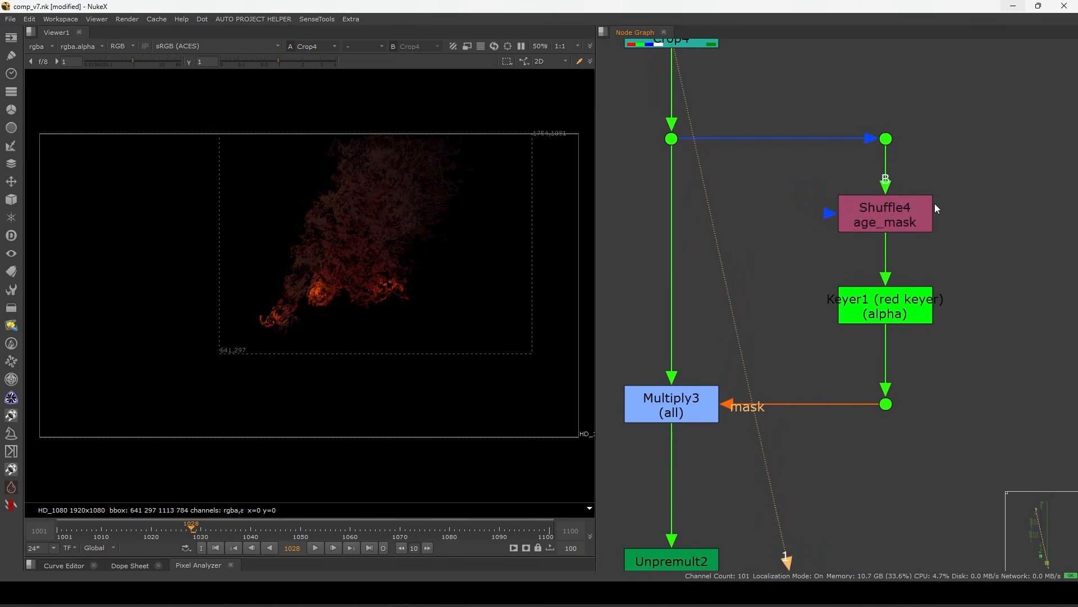
View the Shuffle4 age_mask pass, play it from the first frame, and return to frame 1028.
scroll(910, 228, up, 2)
click(905, 227)
key(1)
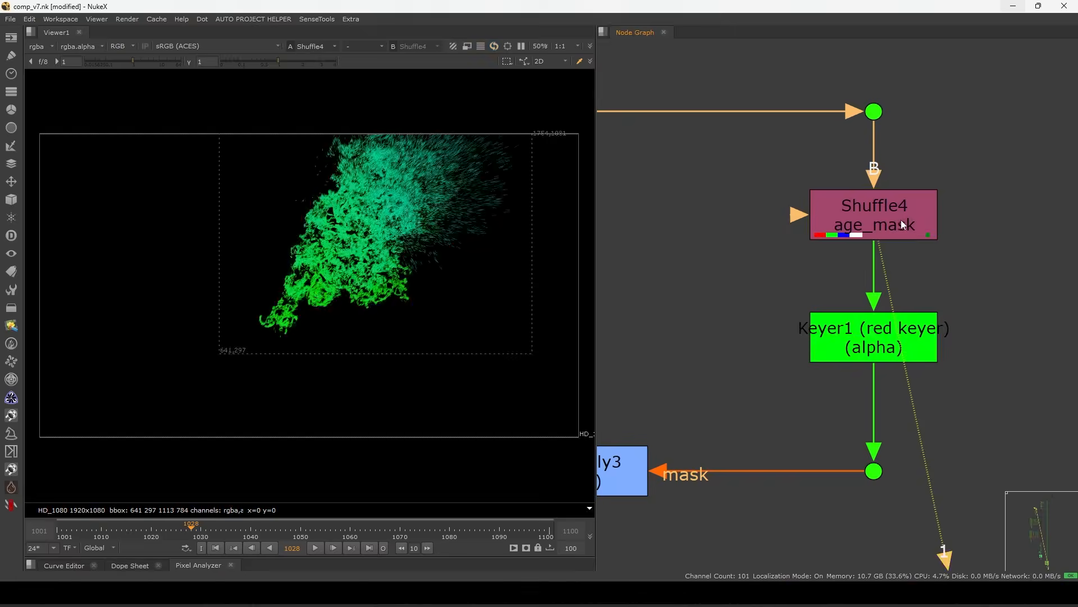
click(234, 548)
click(315, 547)
click(314, 547)
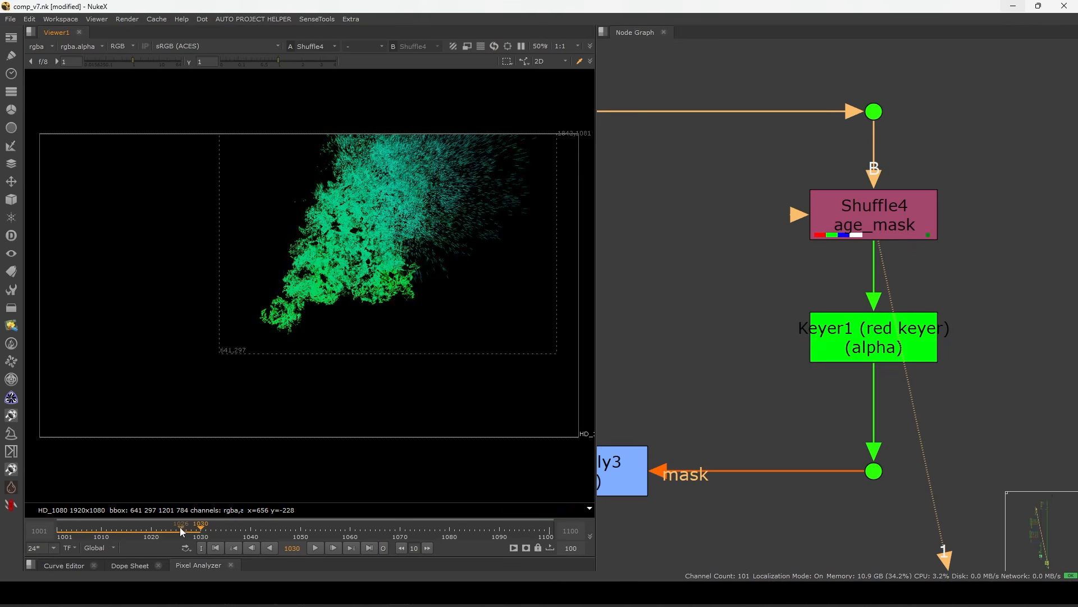
drag(161, 538, 192, 537)
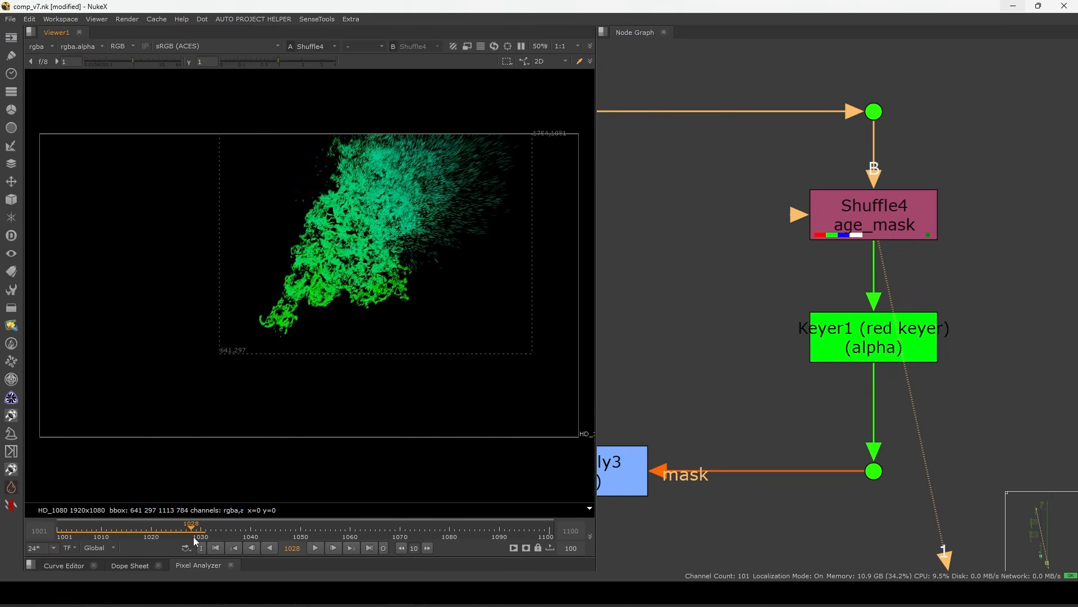
Sample the age pass colour in the older and newer particles at different frames, then go to frame 1050.
ctrl+click(426, 163)
ctrl+drag(289, 325, 287, 318)
mouse_move(198, 526)
mouse_down()
mouse_move(80, 541)
mouse_move(200, 533)
mouse_up()
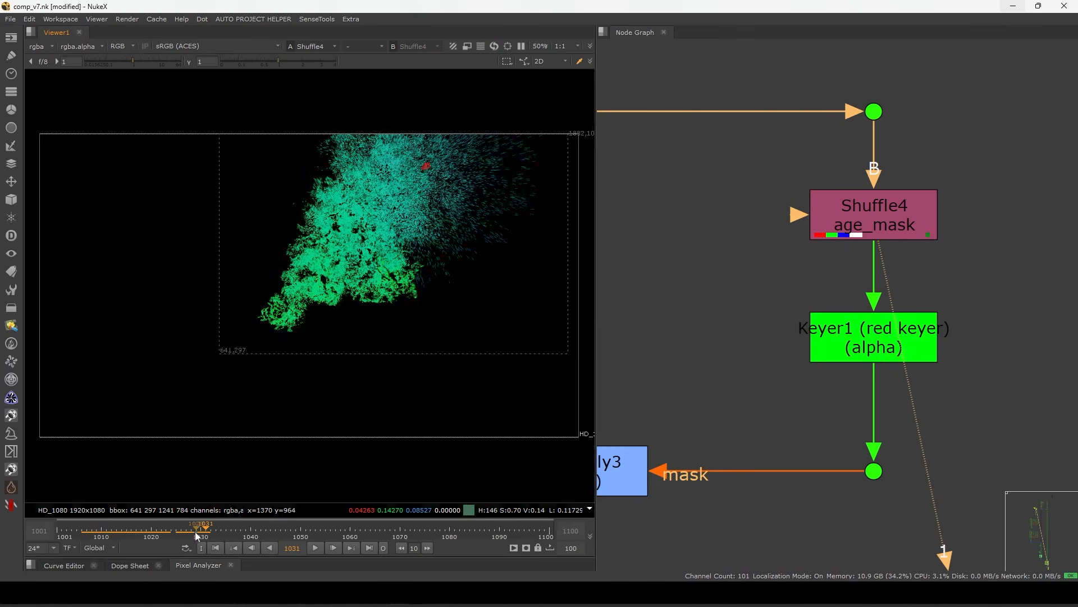
ctrl+click(287, 317)
drag(218, 538, 301, 536)
View the alpha of the Keyer1 red keyer at frame 1050.
middle_drag(838, 295, 879, 281)
drag(921, 326, 921, 316)
key(1)
middle_drag(921, 316, 845, 235)
key(a)
scroll(845, 235, down, 5)
scroll(845, 234, up, 3)
Open the Keyer1 properties to inspect the red key settings, then close them.
click(849, 237)
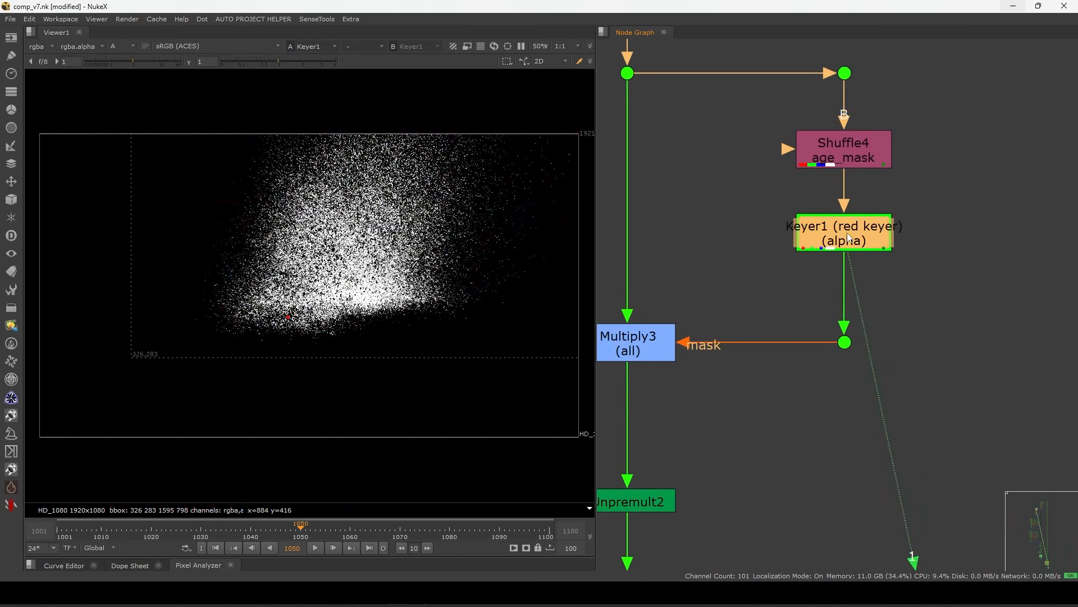
double_click(849, 237)
click(630, 163)
click(631, 164)
click(884, 86)
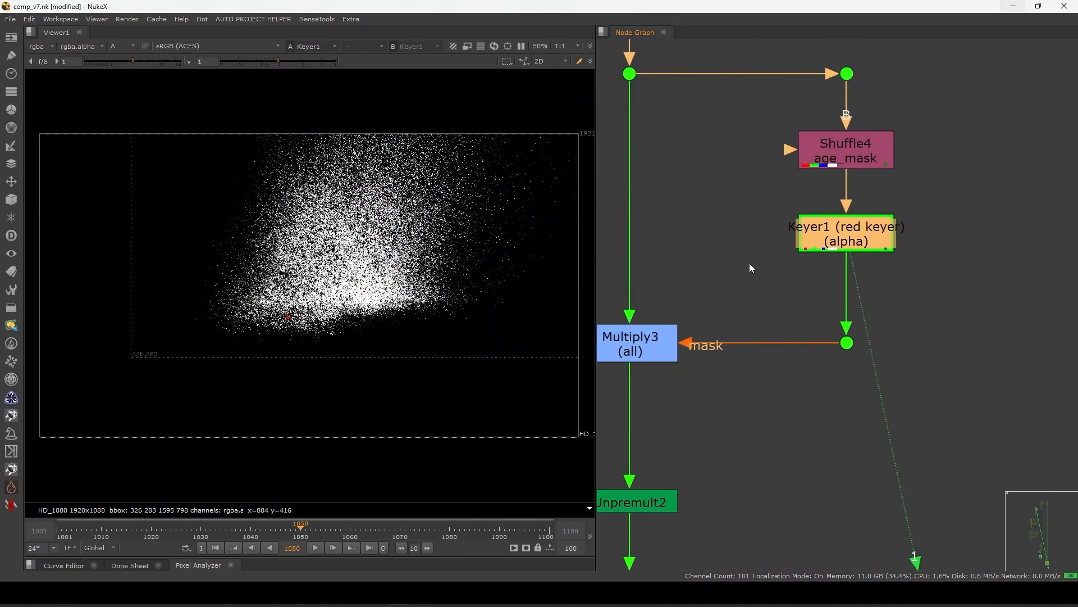
Check Keyer1 in RGB at frame 1019, then play its alpha and stop at frame 1042.
middle_drag(746, 268, 868, 237)
click(778, 242)
key(a)
drag(225, 530, 146, 532)
click(958, 215)
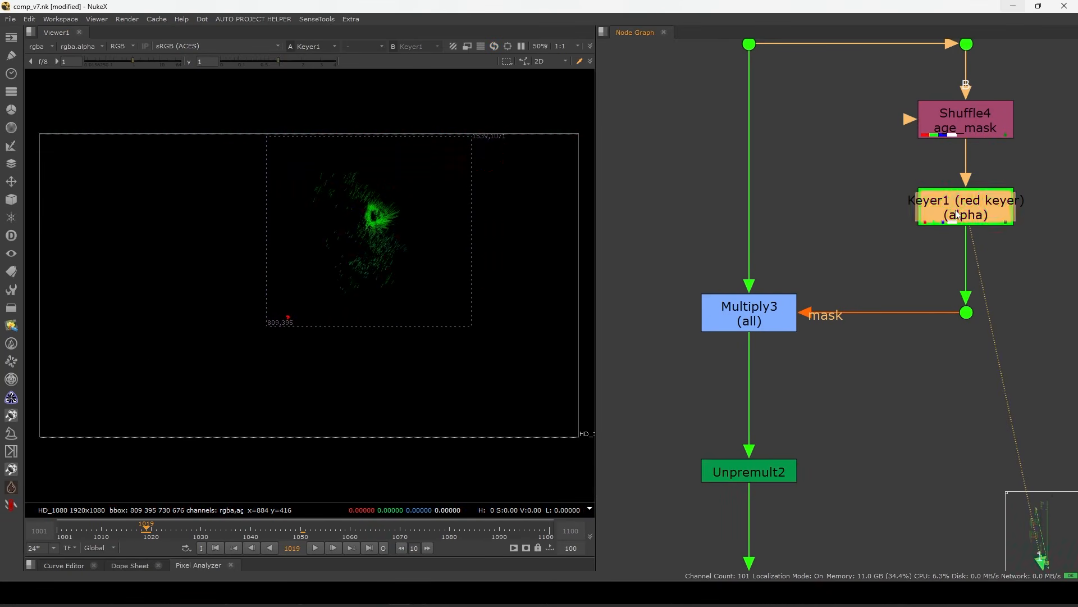
key(a)
click(312, 550)
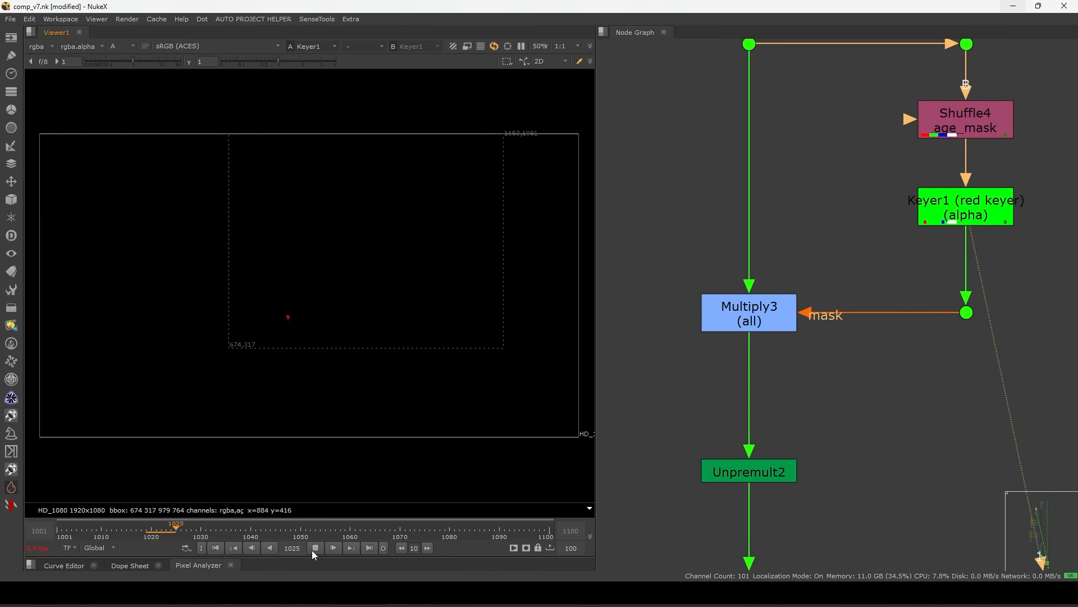
click(315, 550)
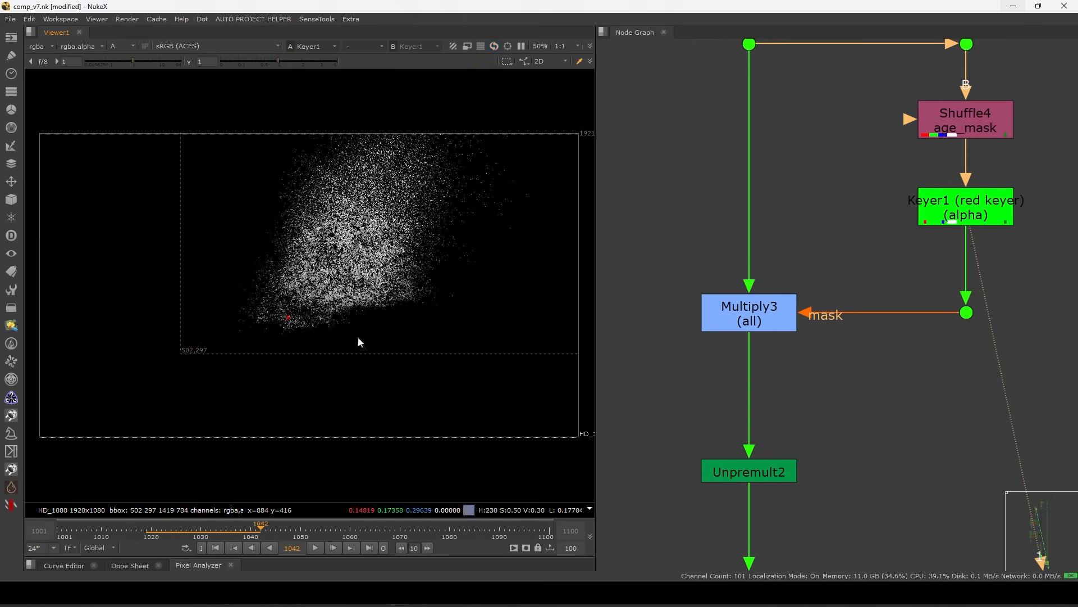
View Multiply3 and inspect its value and mask channel in the properties before closing them.
click(767, 315)
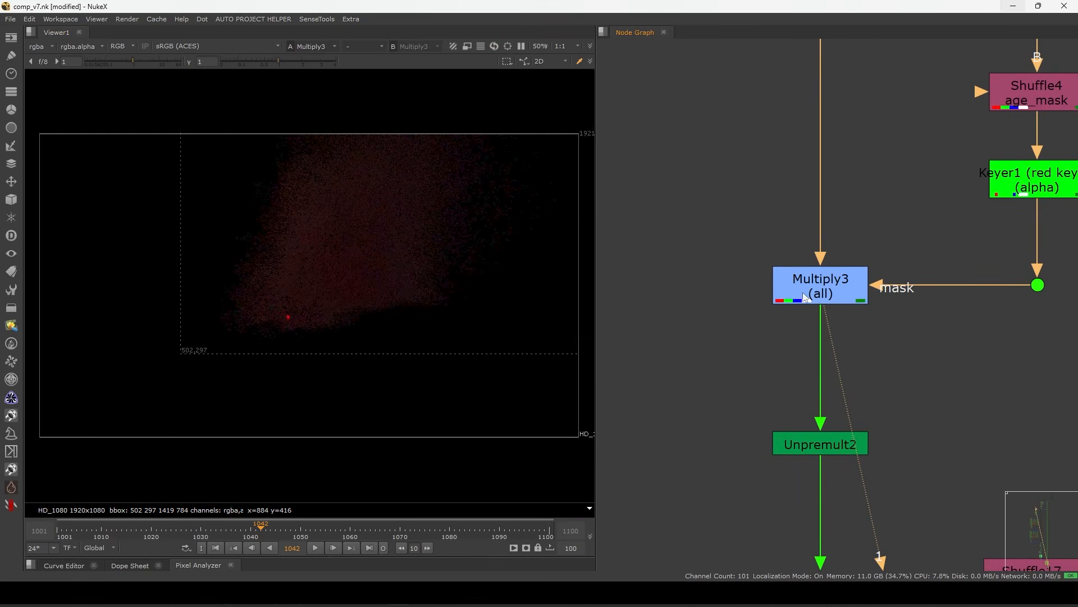
double_click(814, 288)
drag(685, 214, 745, 177)
drag(601, 240, 641, 241)
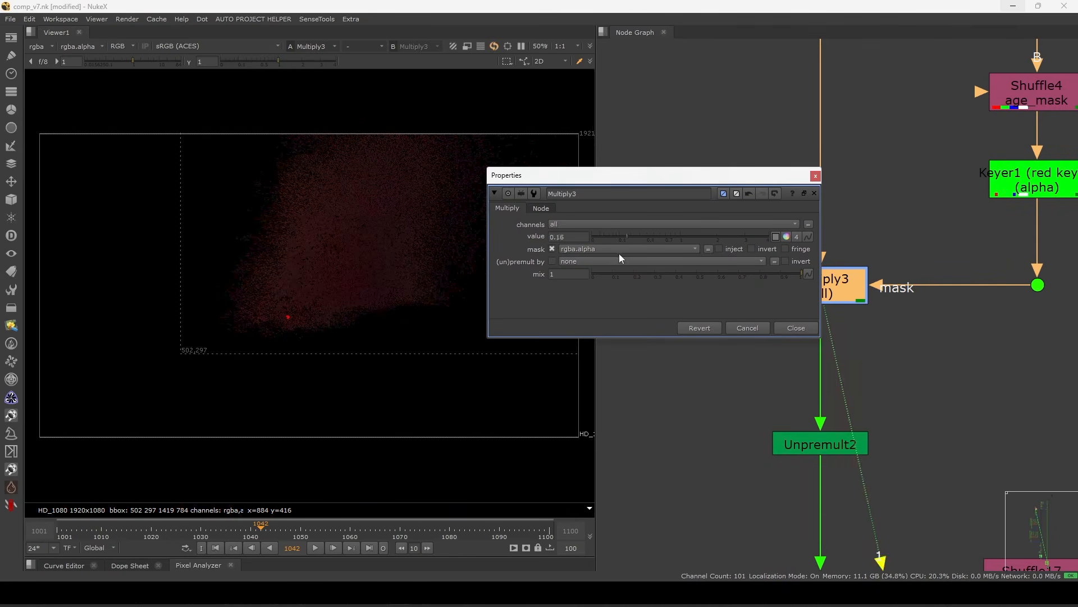
click(801, 328)
Play the Multiply3 result from the first frame and stop at frame 1053.
scroll(773, 316, down, 4)
drag(739, 265, 824, 348)
middle_drag(825, 358, 855, 301)
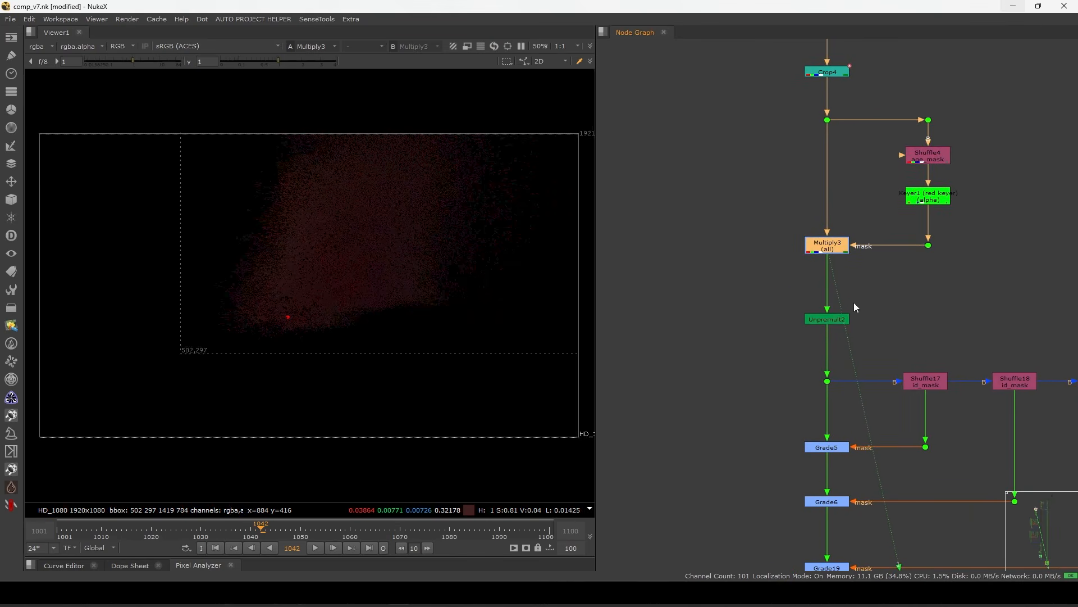
click(235, 548)
click(316, 547)
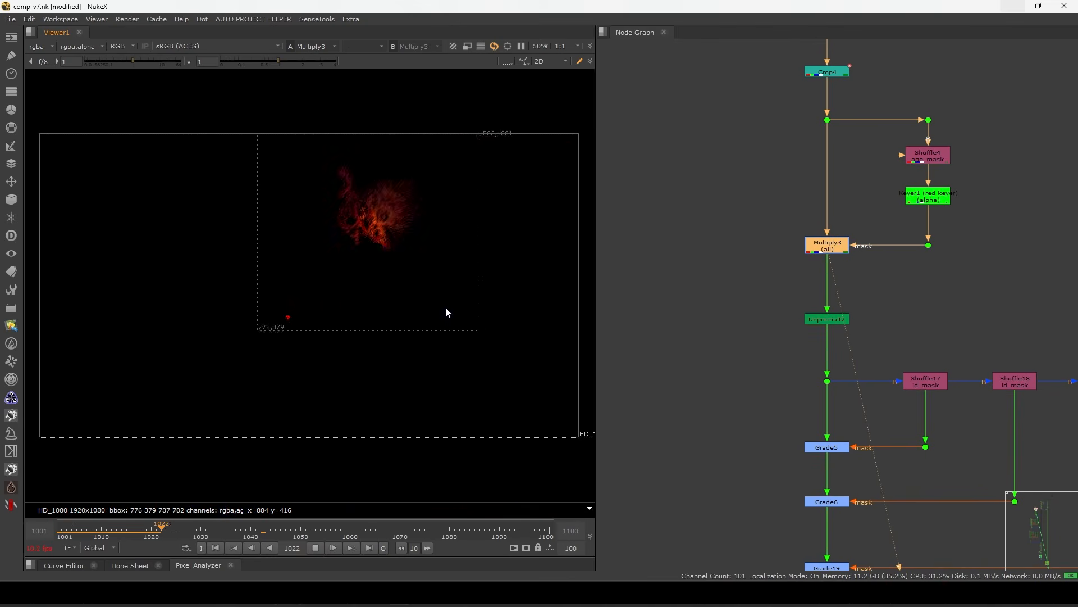
drag(427, 163, 230, 325)
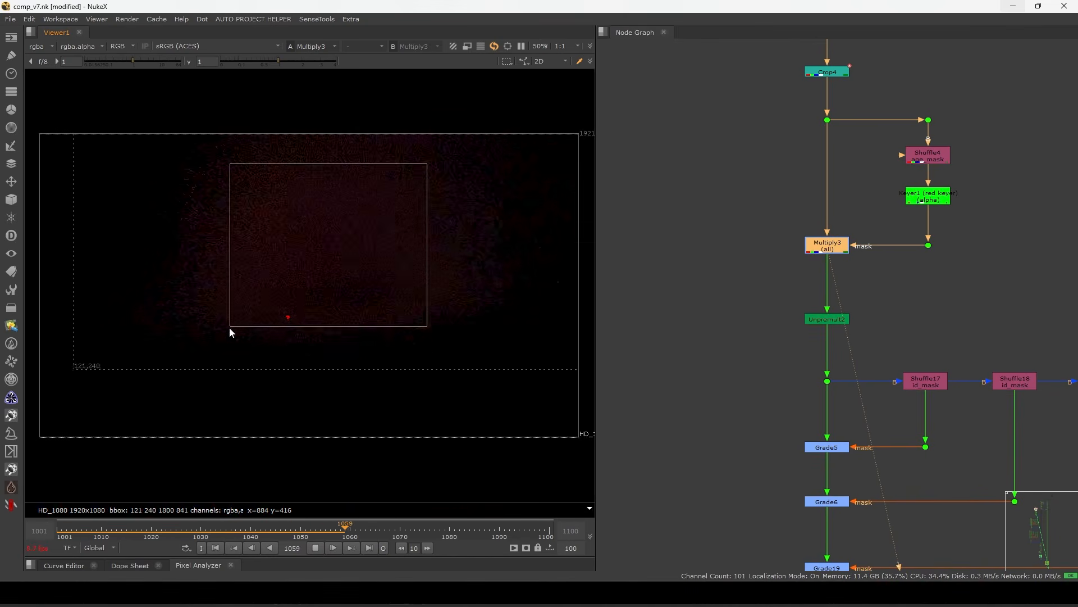
drag(339, 530, 315, 533)
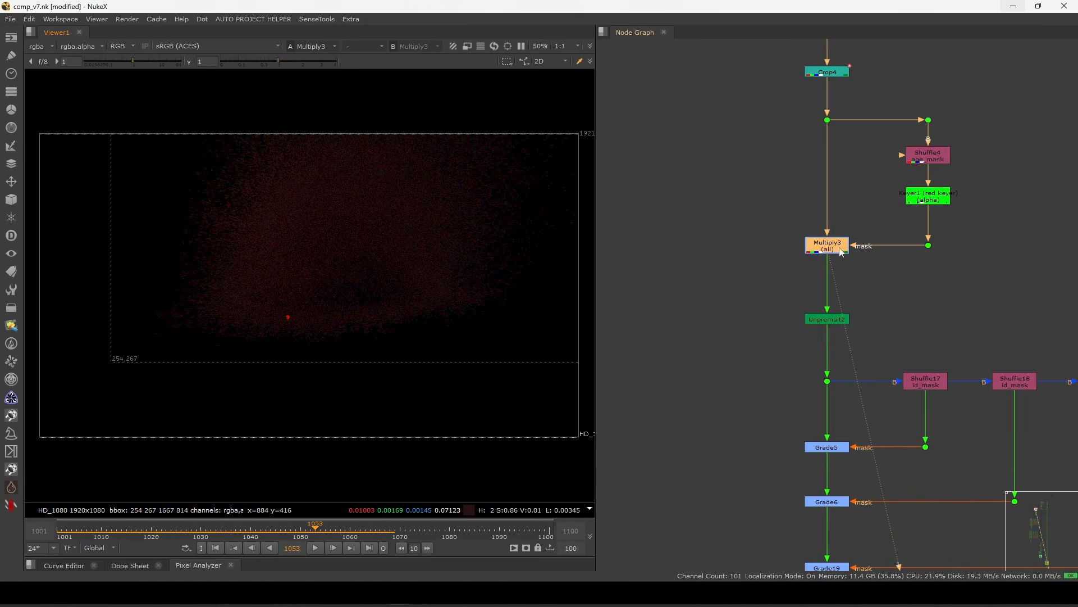
Toggle Multiply3 off and on repeatedly to compare the particles with and without the age-based darkening.
scroll(836, 254, up, 2)
key(d)
key(d)
key(d)
key(d)
key(d)
drag(693, 180, 911, 273)
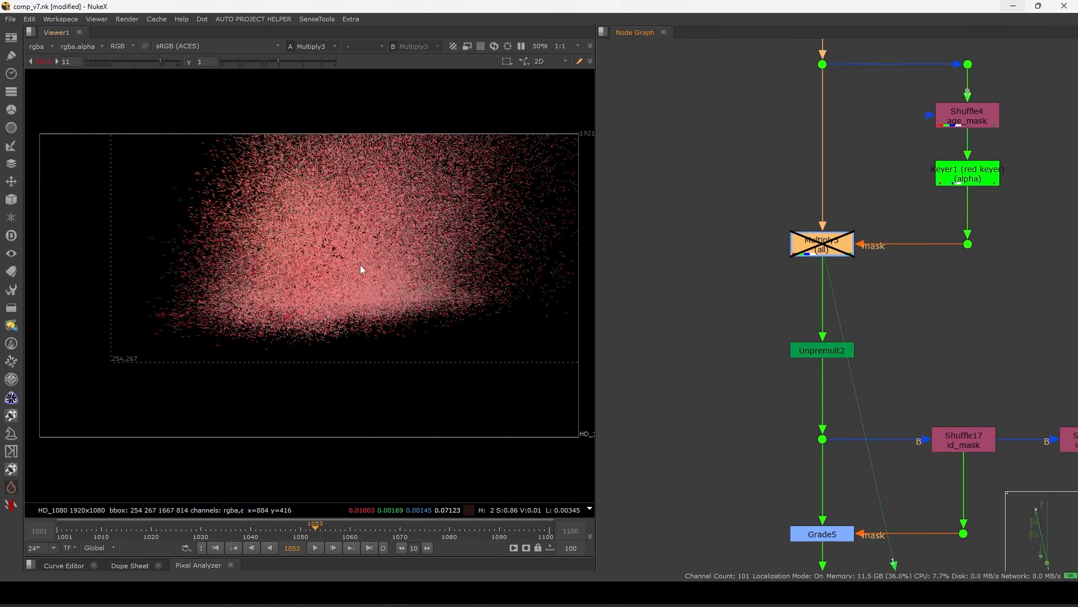
key(d)
key(d)
key(d)
key(d)
key(d)
key(d)
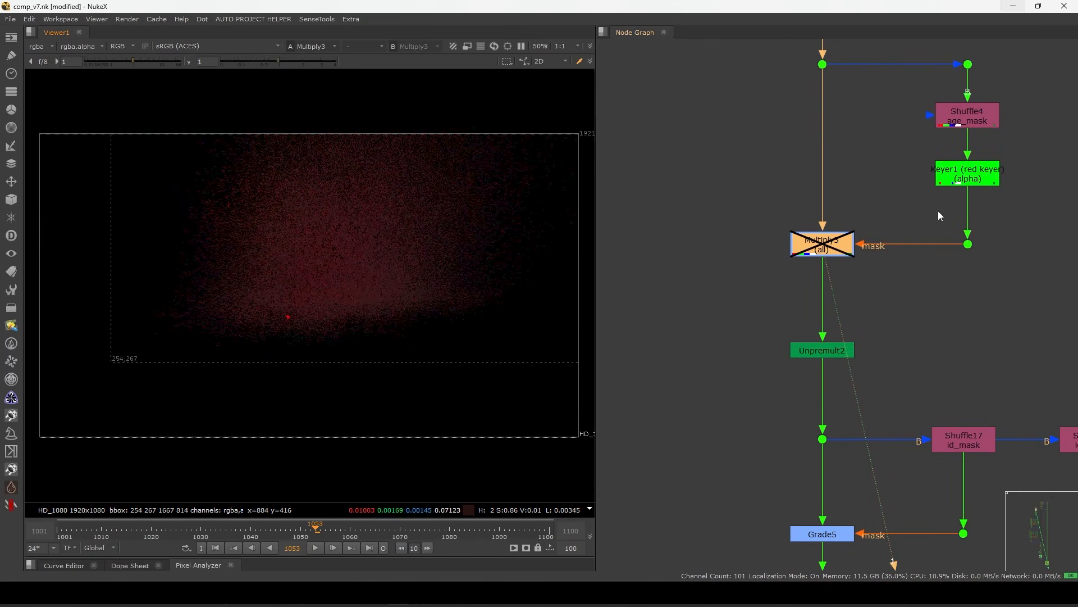
View the dot feeding the Multiply3 mask, switching between its alpha and RGB.
drag(939, 210, 994, 264)
key(1)
key(a)
key(a)
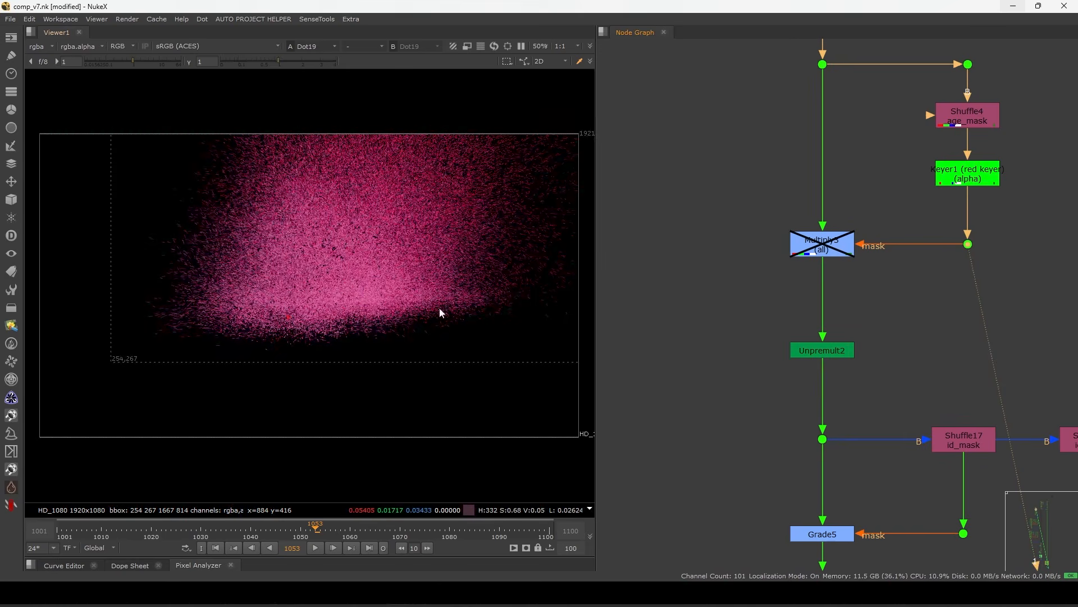
Re-enable Multiply3 while viewing it, then view the Unpremult2 result below it.
click(825, 251)
key(1)
key(d)
click(822, 351)
key(1)
click(794, 392)
scroll(792, 387, down, 5)
scroll(885, 249, up, 2)
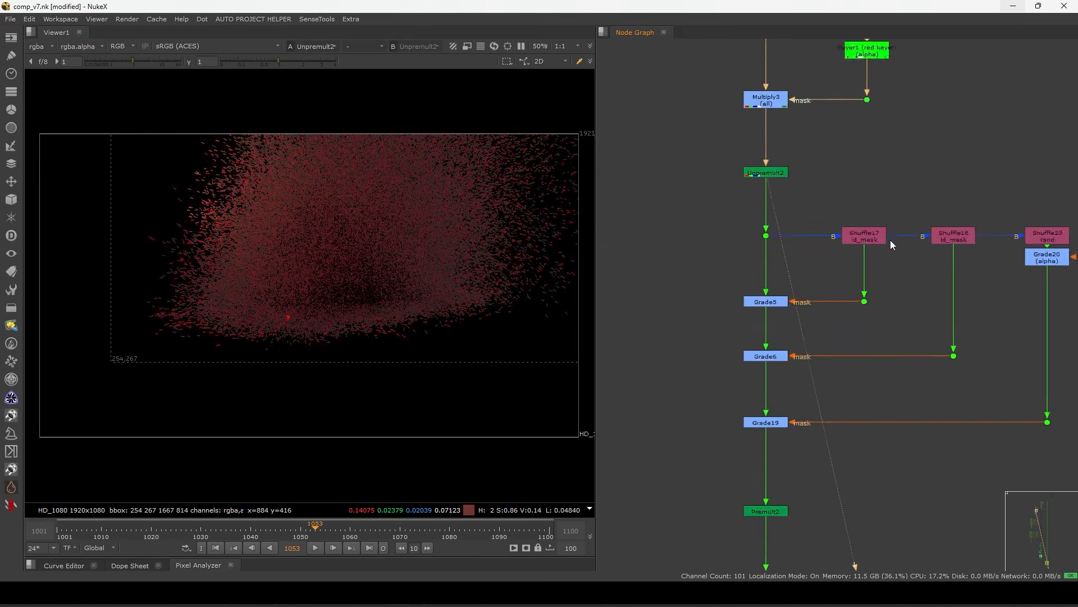
View the Shuffle17 and Shuffle18 id_mask passes, then the Shuffle23 rand pass.
scroll(873, 247, up, 5)
click(863, 251)
key(1)
middle_drag(863, 252, 704, 230)
click(840, 248)
key(1)
middle_drag(940, 301, 850, 278)
click(938, 223)
key(1)
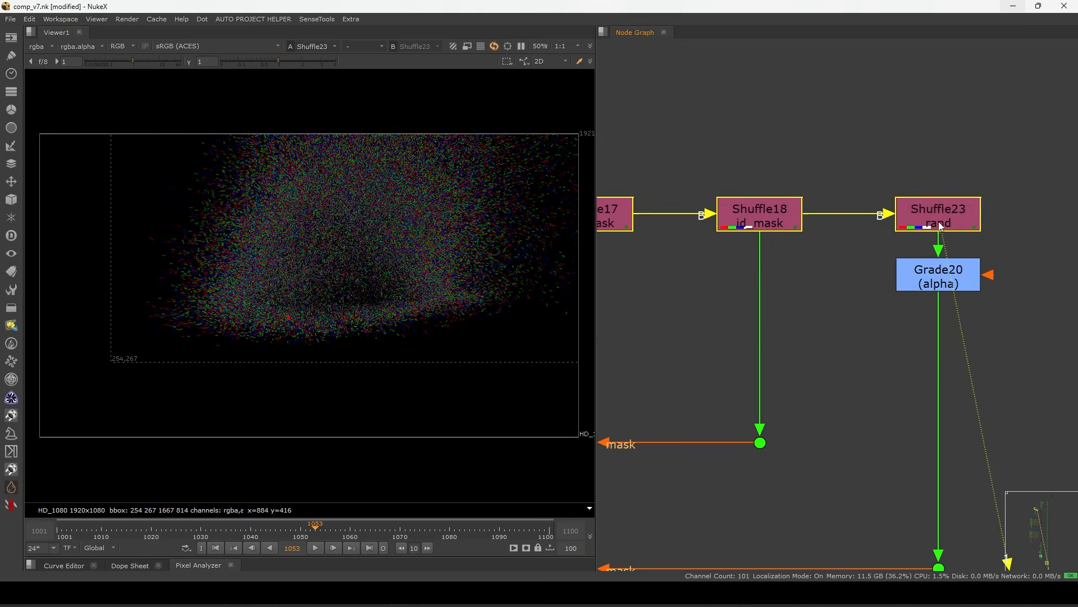
Open the Shuffle23 properties to inspect its channel routing, close them, and return to the grade chain.
double_click(939, 226)
click(878, 128)
scroll(870, 216, down, 6)
scroll(777, 253, up, 3)
scroll(765, 303, down, 1)
View Premult2, check its alpha, and raise the viewer gain to 5.
drag(789, 426, 664, 505)
key(1)
middle_drag(715, 469, 771, 435)
key(a)
key(a)
drag(140, 63, 152, 62)
Disable Grade5, Grade6 and Grade19 to compare particle variation at frame 1040, then re-enable them.
drag(732, 201, 837, 366)
key(d)
scroll(340, 227, up, 2)
scroll(340, 227, up, 4)
click(252, 533)
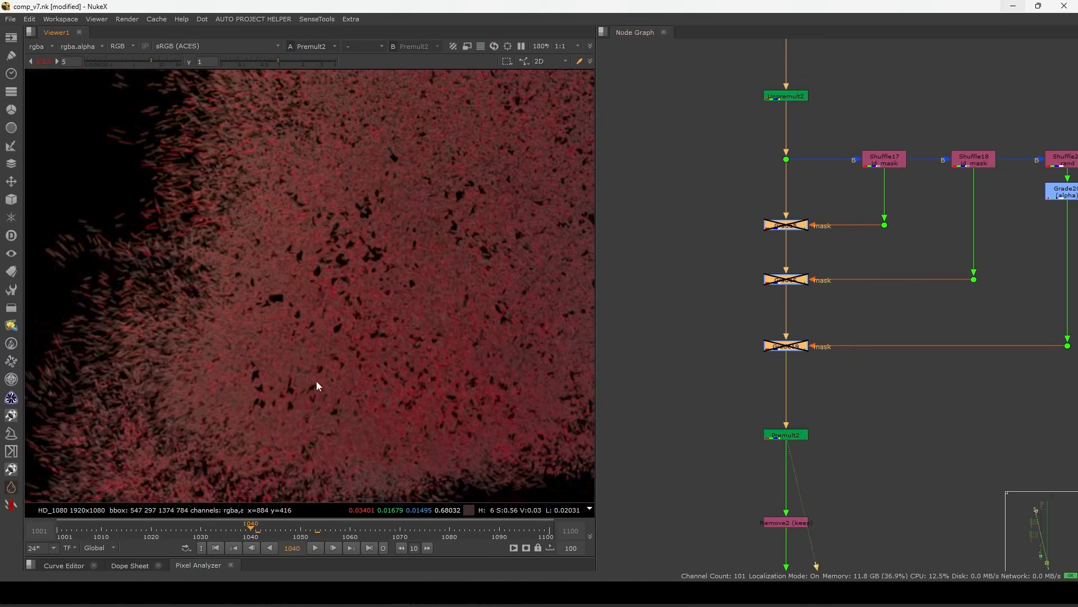
scroll(313, 399, down, 4)
key(d)
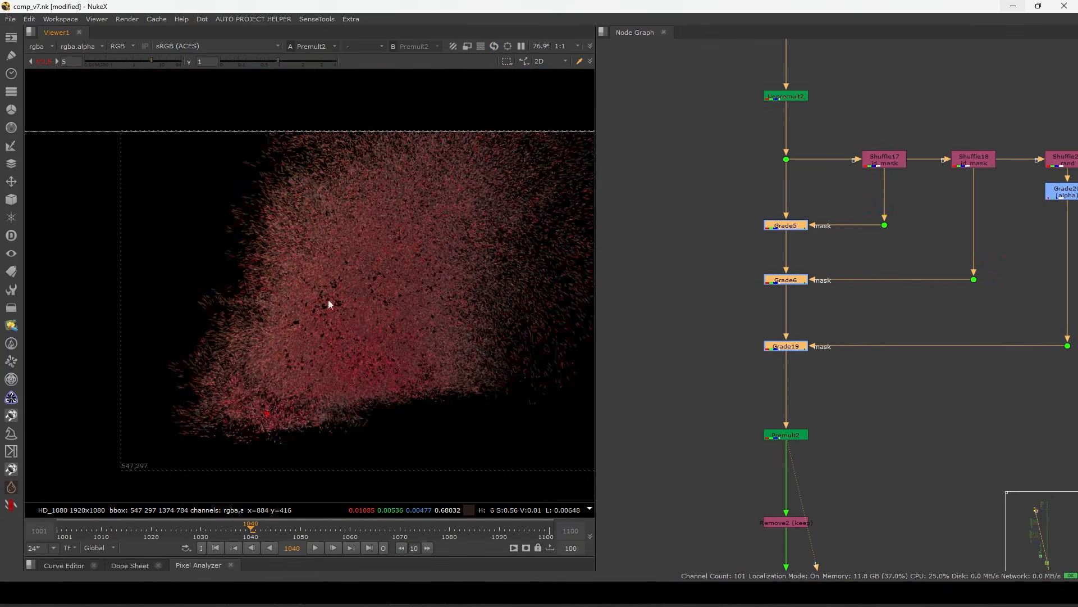
Compare the particles with the three grades disabled and enabled at viewer gain 1 and gamma 1.7.
scroll(371, 315, up, 4)
drag(684, 199, 872, 388)
key(d)
click(294, 61)
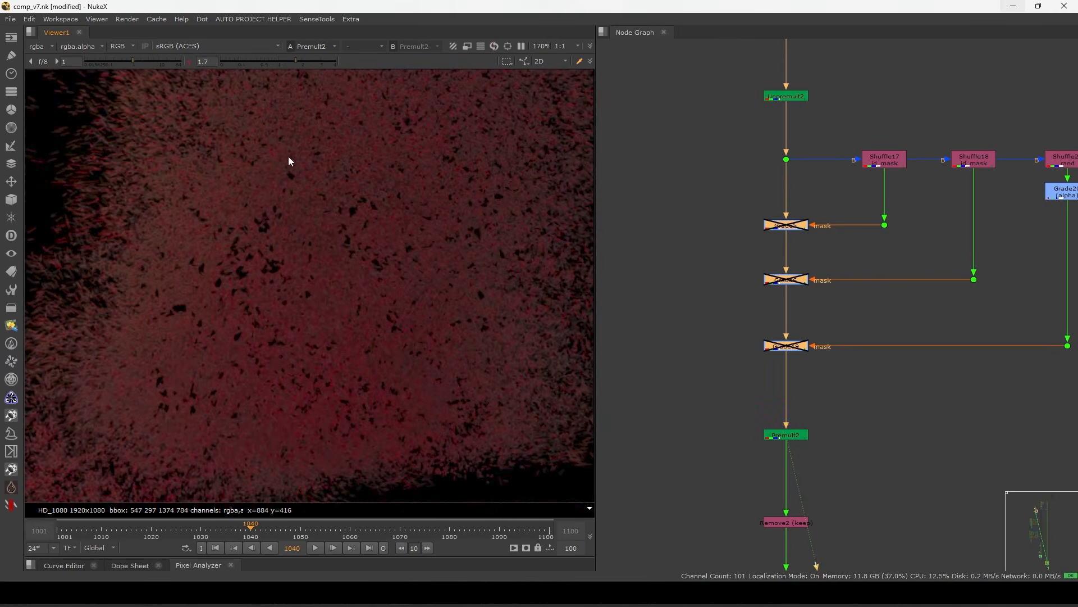
scroll(313, 303, down, 2)
scroll(313, 303, up, 2)
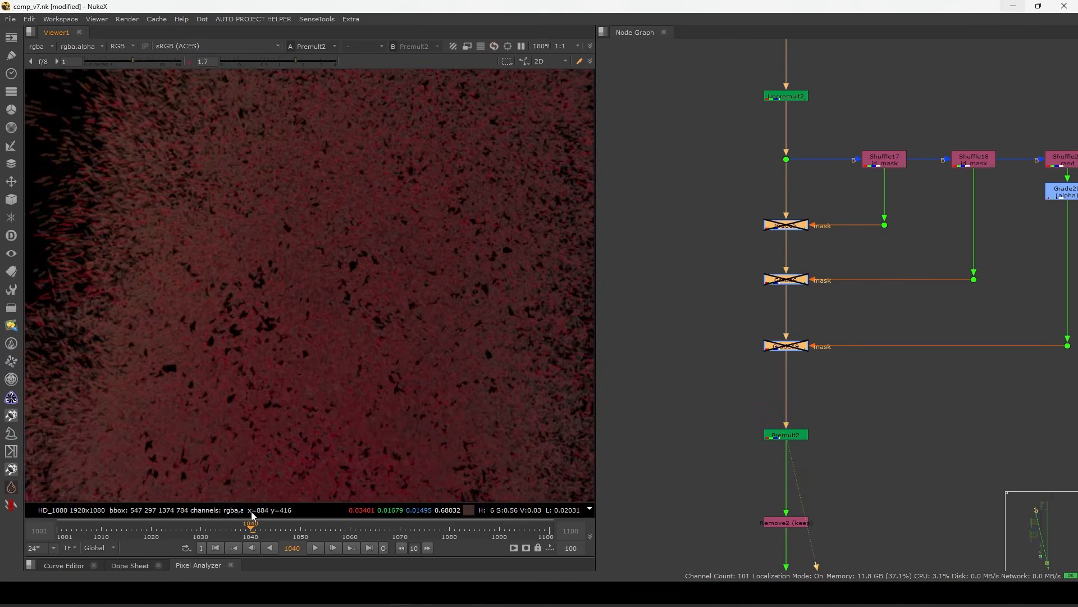
drag(700, 198, 823, 371)
key(d)
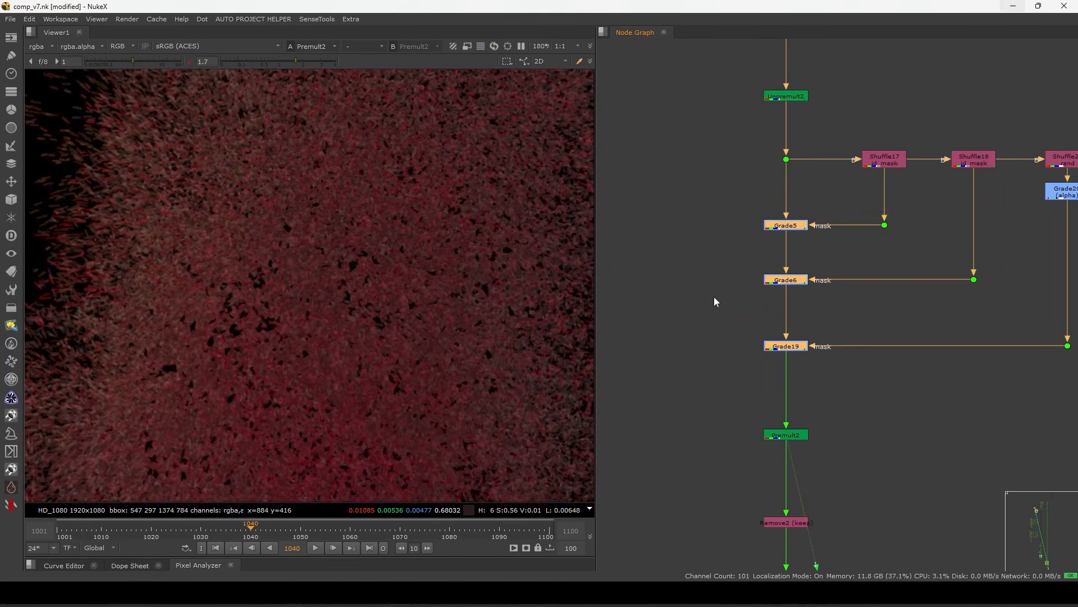
Toggle Grade5, Grade6 and Grade19 on a close-up of the particles to compare their variation, leaving all three grades disabled.
scroll(392, 334, down, 2)
scroll(440, 337, up, 4)
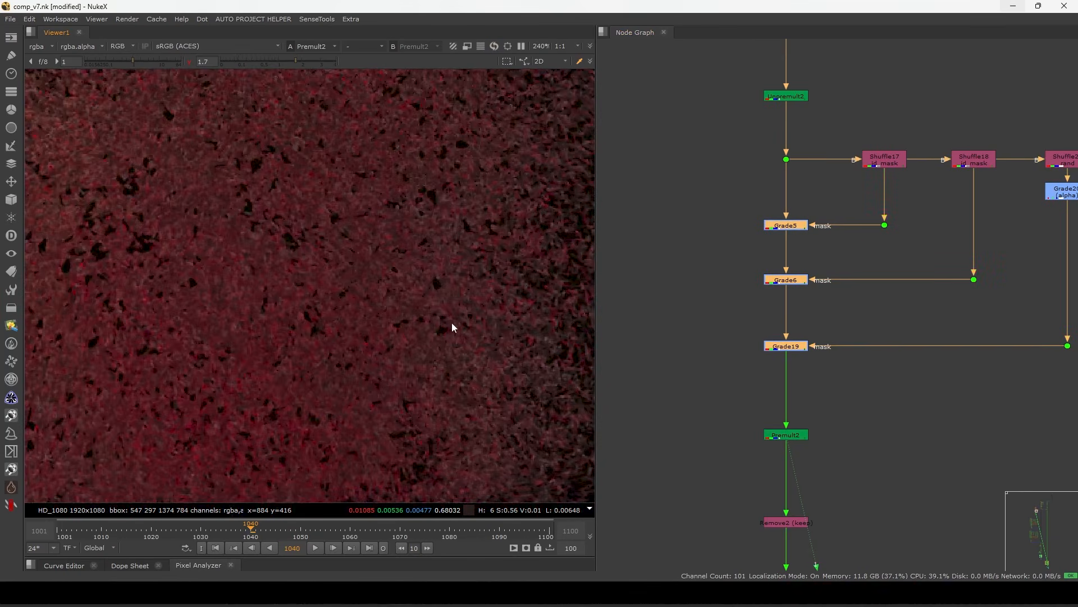
key(d)
key(d)
key(d)
key(d)
drag(716, 251, 823, 402)
key(d)
click(746, 262)
click(785, 227)
key(d)
View Shuffle17 with the viewer gamma reset to 1 and open its properties.
click(885, 159)
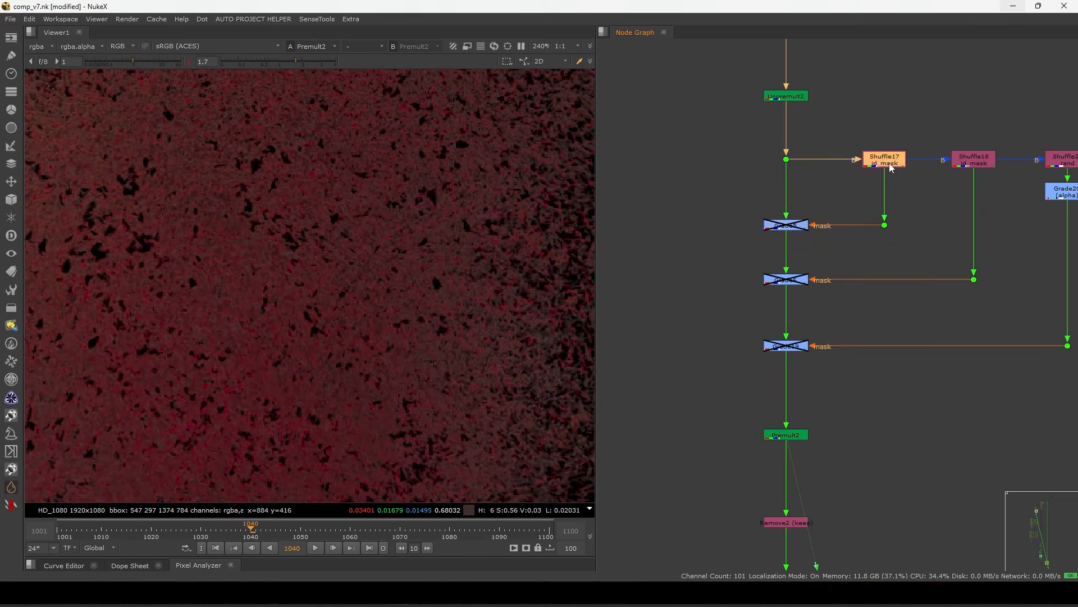
key(1)
ctrl+click(247, 61)
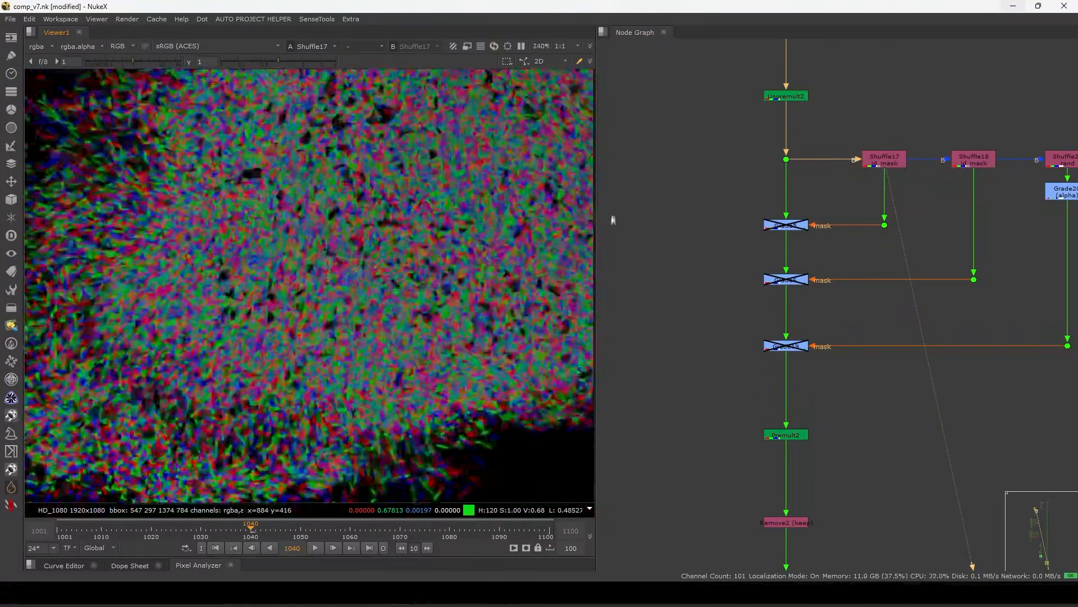
click(889, 162)
double_click(889, 162)
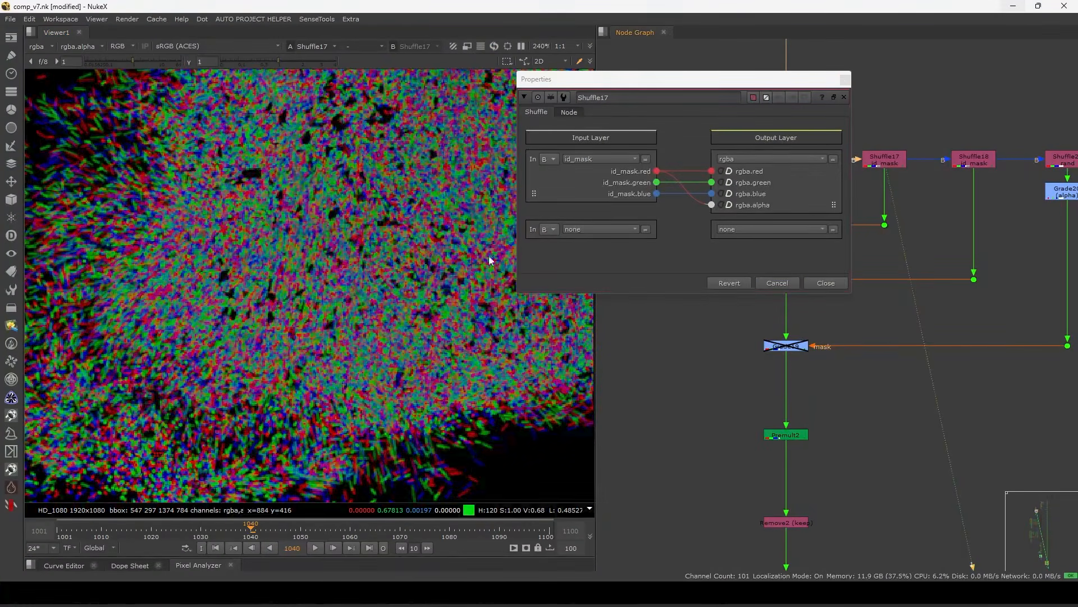
Preview the alpha with id_mask.green and id_mask.blue routed into it, restore id_mask.red as Shuffle17's alpha source, and close the properties.
key(a)
drag(657, 193, 712, 205)
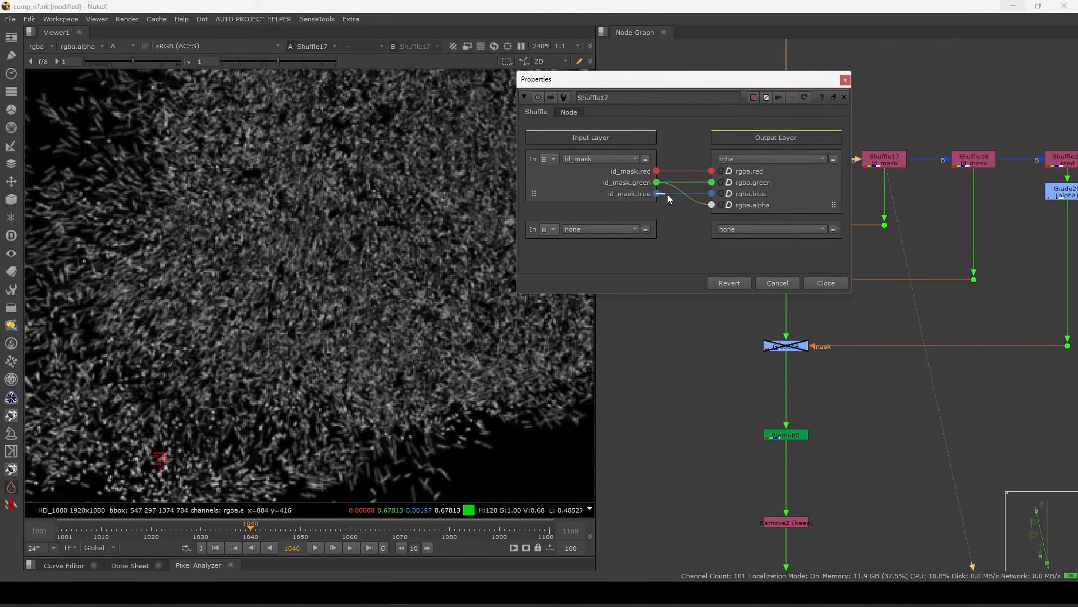
drag(657, 170, 711, 206)
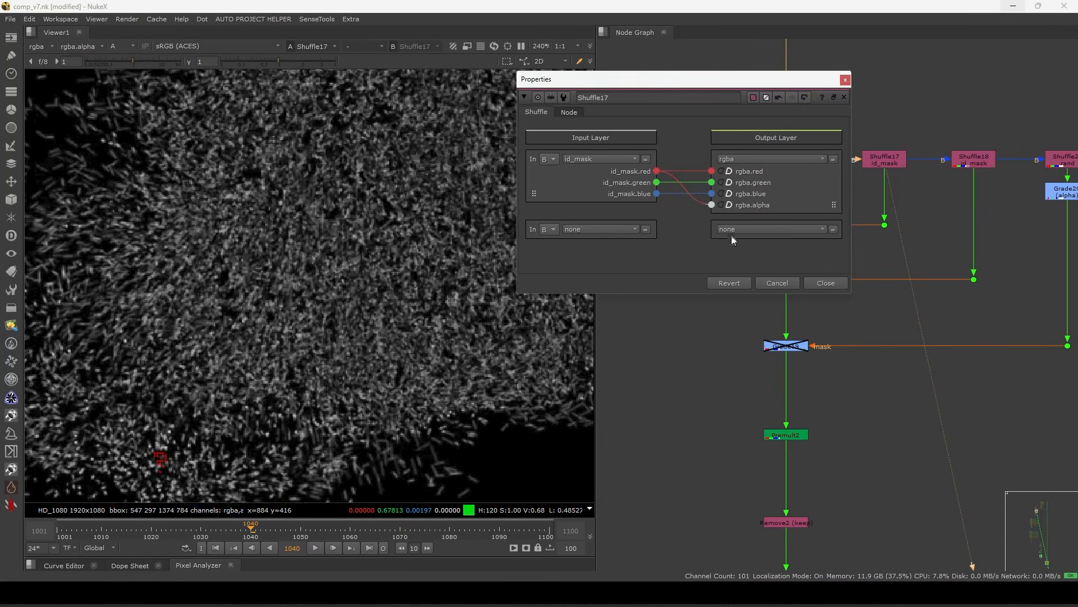
click(826, 282)
View Premult2 in RGB and toggle Grade5 to compare its effect on the particles, leaving it enabled.
drag(836, 199, 756, 257)
key(d)
click(790, 434)
key(1)
key(a)
drag(729, 198, 833, 248)
key(d)
key(d)
ctrl+shift+drag(224, 314, 410, 326)
scroll(360, 302, up, 5)
drag(716, 190, 820, 242)
key(d)
ctrl+shift+drag(414, 217, 288, 375)
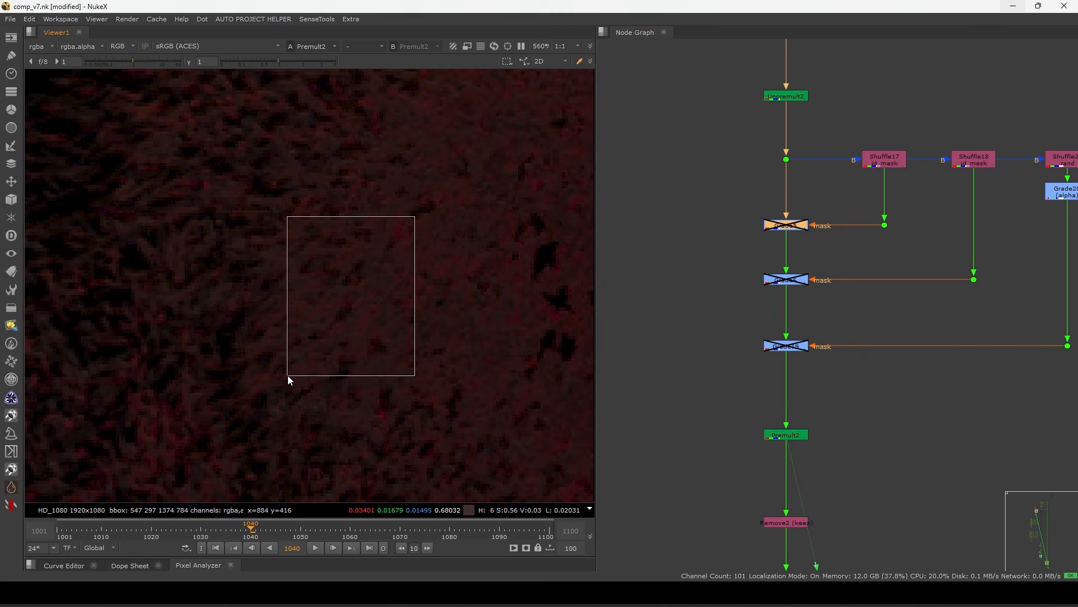
key(d)
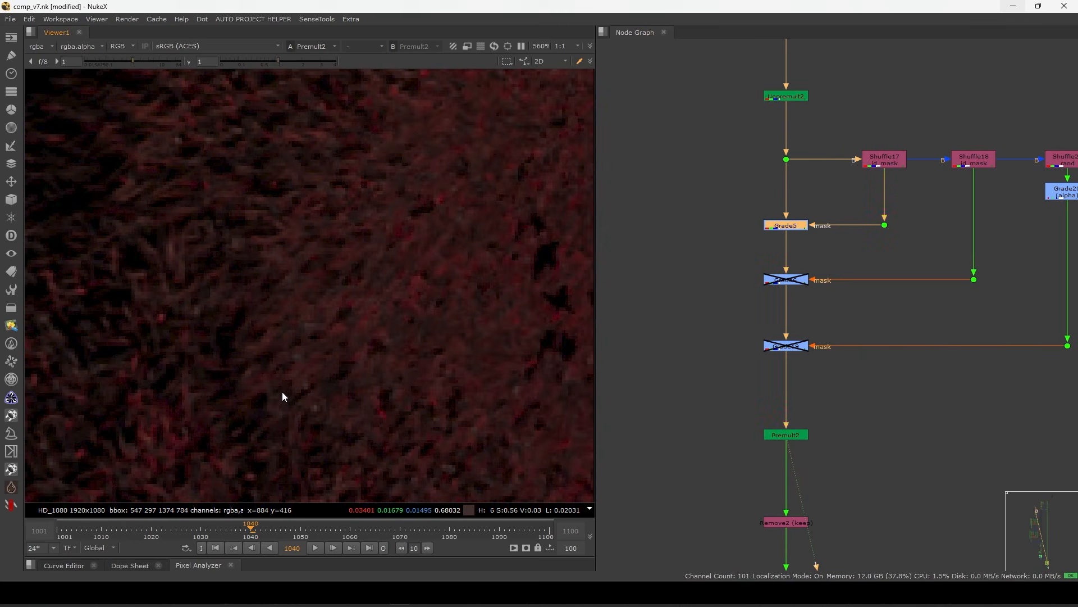
View Shuffle18 and inspect how its id_mask channels are routed, then close its properties.
middle_drag(248, 293, 379, 310)
middle_drag(917, 262, 880, 263)
middle_drag(930, 169, 834, 182)
click(837, 176)
key(1)
double_click(837, 177)
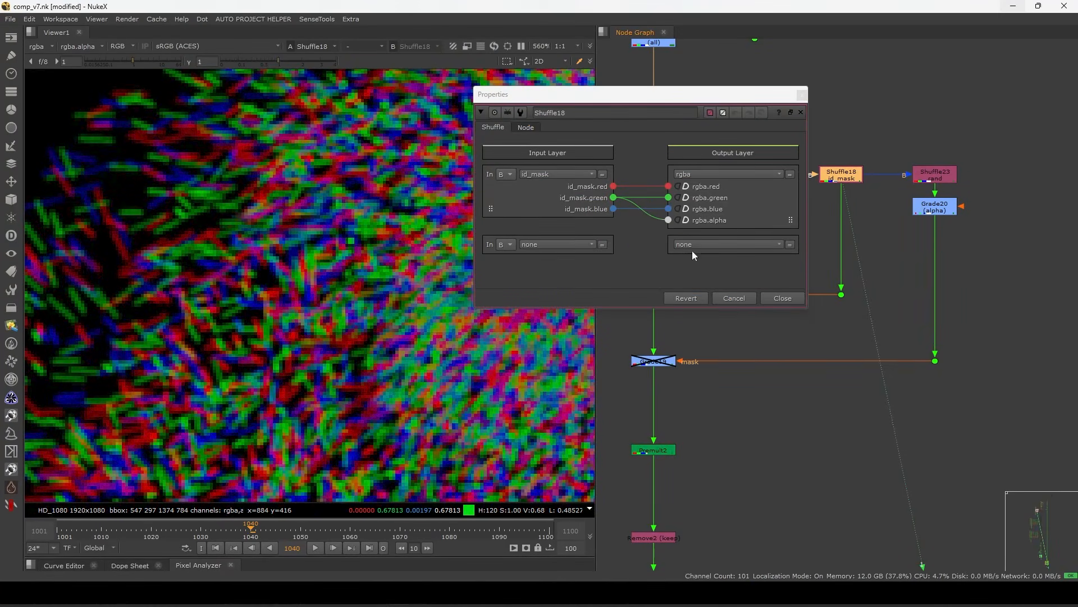
click(781, 295)
Return the viewer to Premult2, enable Grade6, and inspect its grade settings.
middle_drag(777, 259, 857, 251)
click(734, 287)
click(734, 442)
drag(657, 397, 763, 460)
key(1)
drag(698, 239, 783, 313)
key(d)
double_click(749, 288)
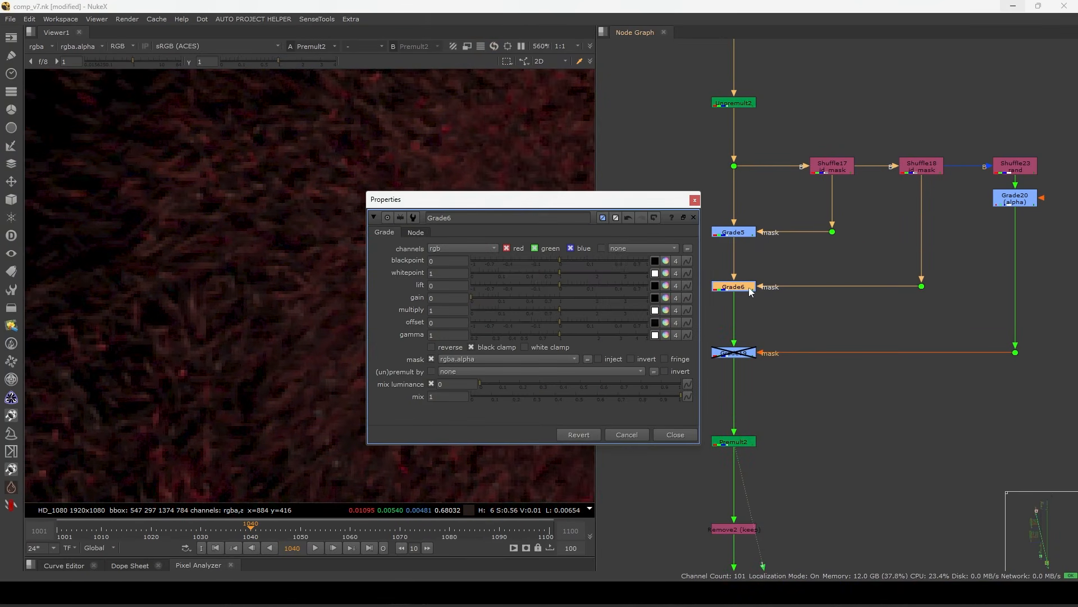
click(497, 299)
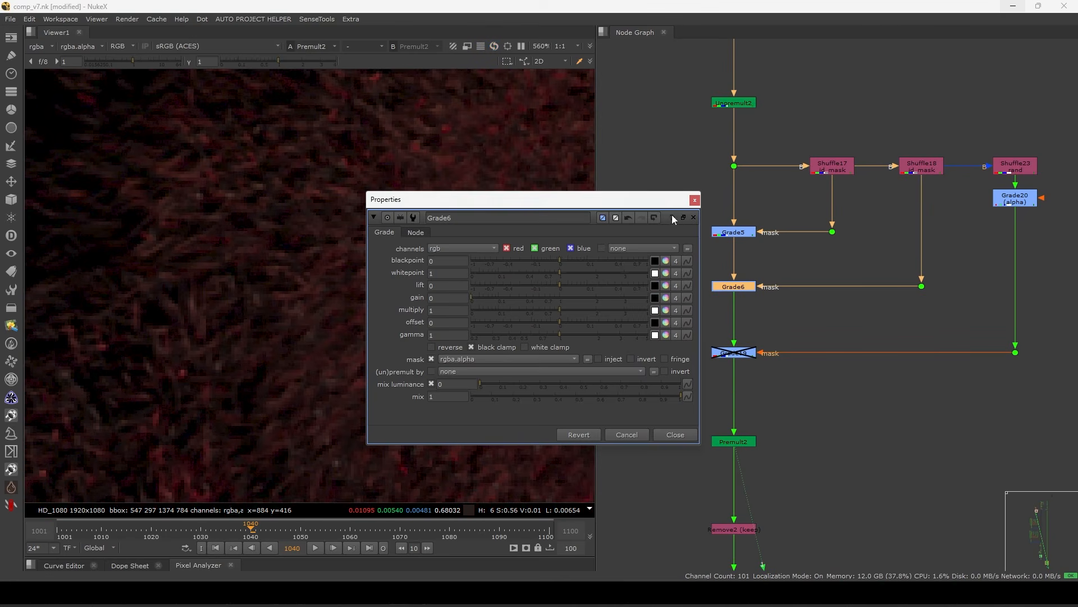
click(694, 201)
Enable Grade19 and inspect its gain and gamma settings.
scroll(378, 336, down, 2)
middle_drag(379, 337, 378, 321)
drag(797, 323, 696, 370)
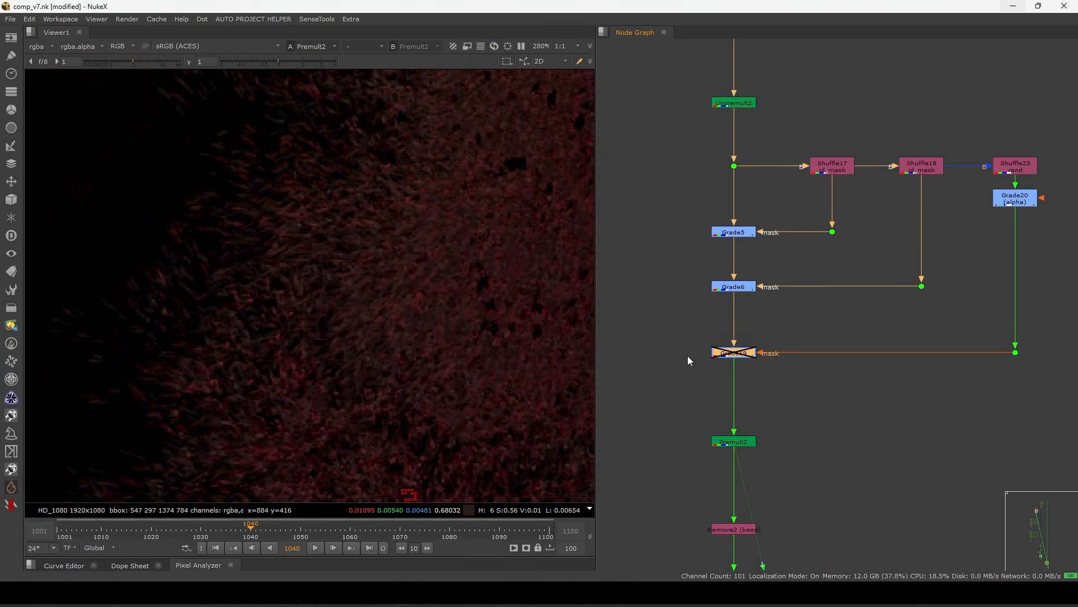
middle_drag(704, 337, 767, 308)
drag(858, 298, 746, 363)
key(d)
middle_drag(914, 349, 712, 330)
middle_drag(601, 319, 796, 278)
double_click(797, 265)
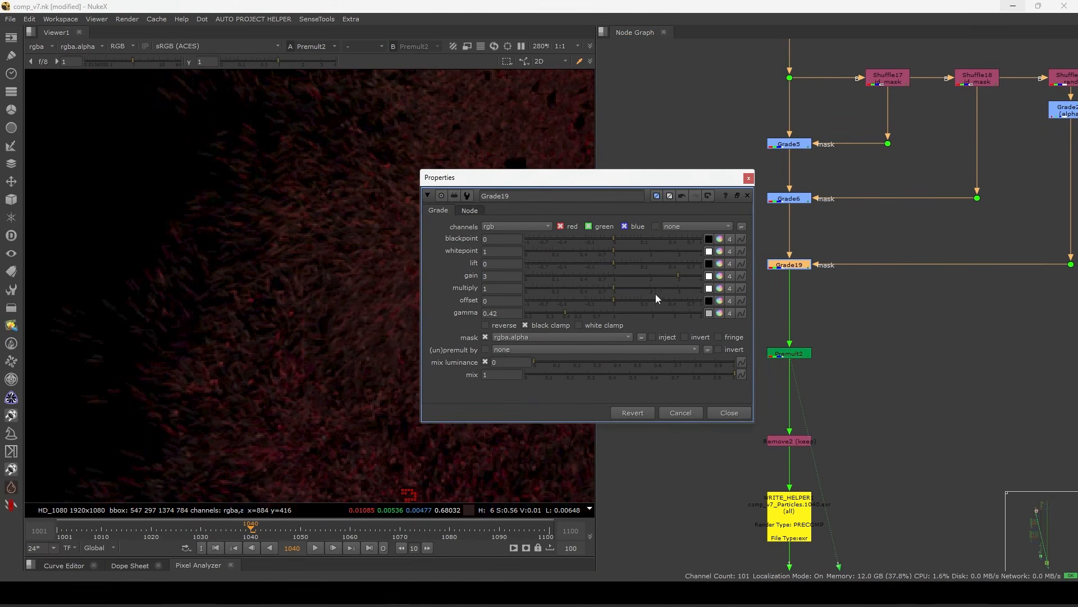
click(750, 178)
Toggle Grade19 to compare its effect on the particles at viewer gain 6.5 and at gain 1.
scroll(496, 329, down, 4)
middle_drag(495, 325, 335, 325)
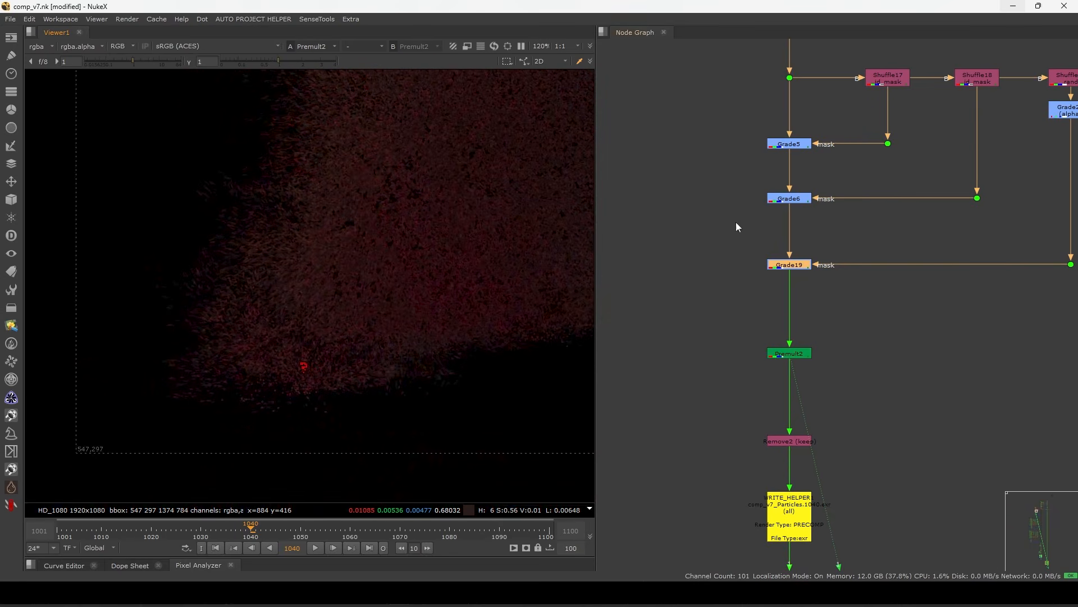
middle_drag(516, 203, 349, 360)
key(d)
key(d)
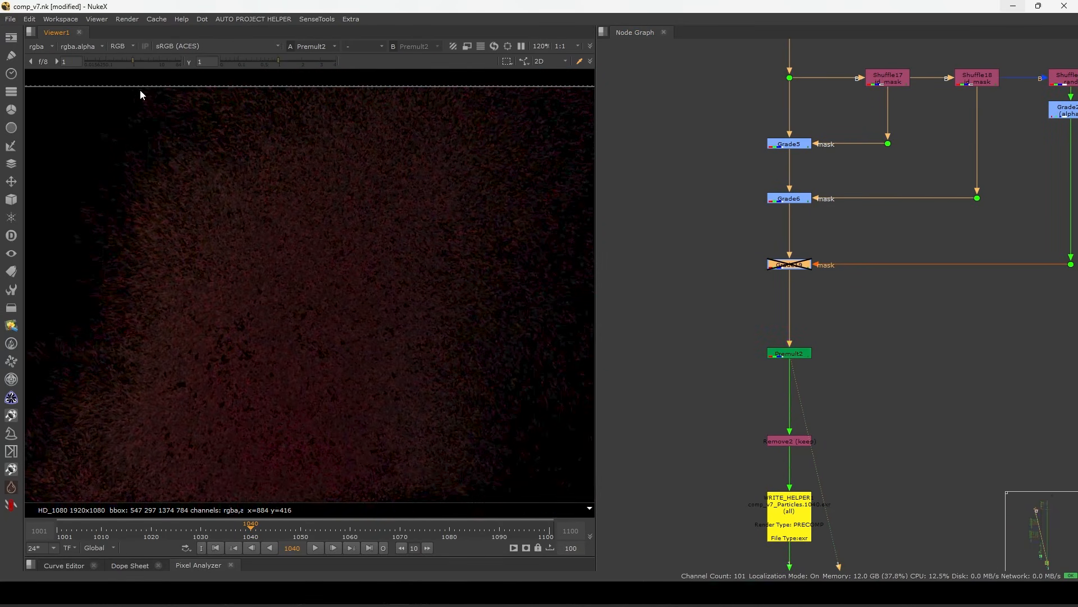
click(157, 61)
scroll(532, 320, up, 6)
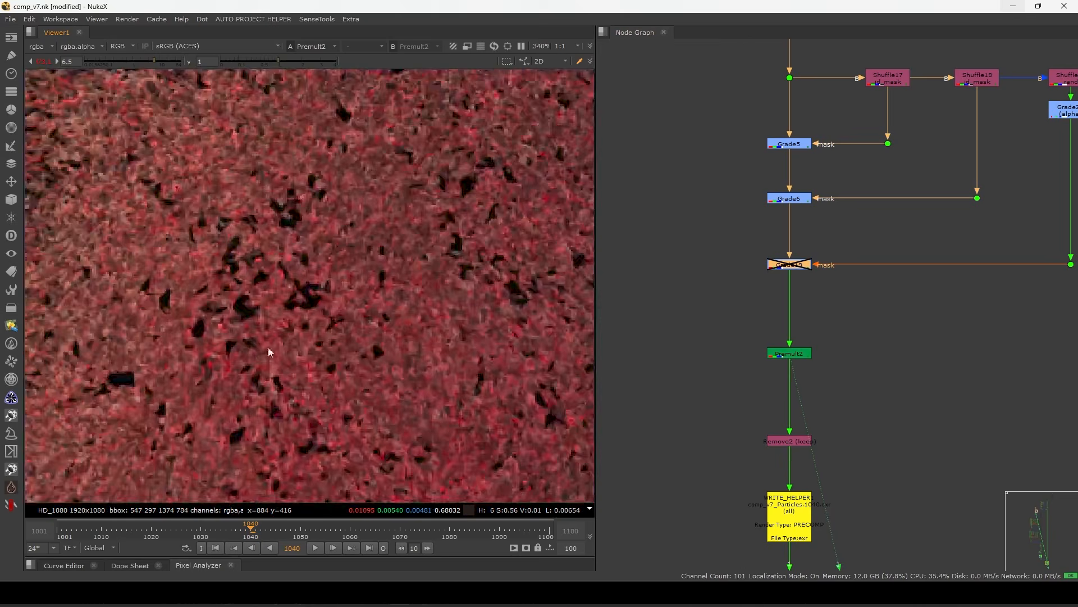
key(d)
ctrl+click(137, 63)
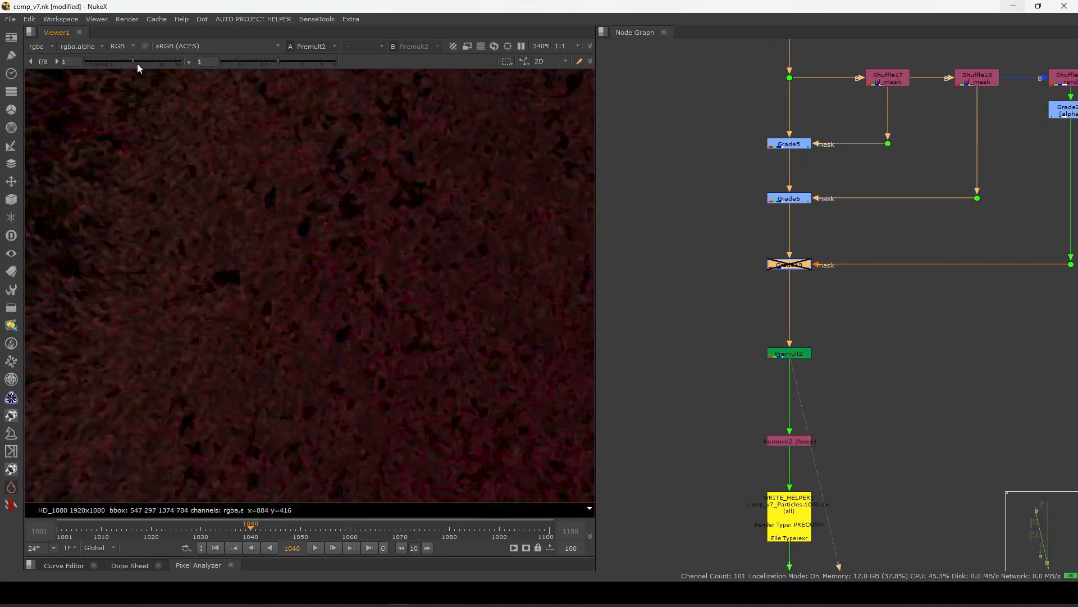
key(d)
View Remove2 and inspect which channels it keeps, then close its properties.
middle_drag(800, 356, 796, 307)
drag(796, 307, 796, 297)
mouse_move(787, 381)
mouse_down()
mouse_move(791, 341)
mouse_move(789, 392)
mouse_up()
drag(789, 392, 787, 351)
key(1)
double_click(789, 352)
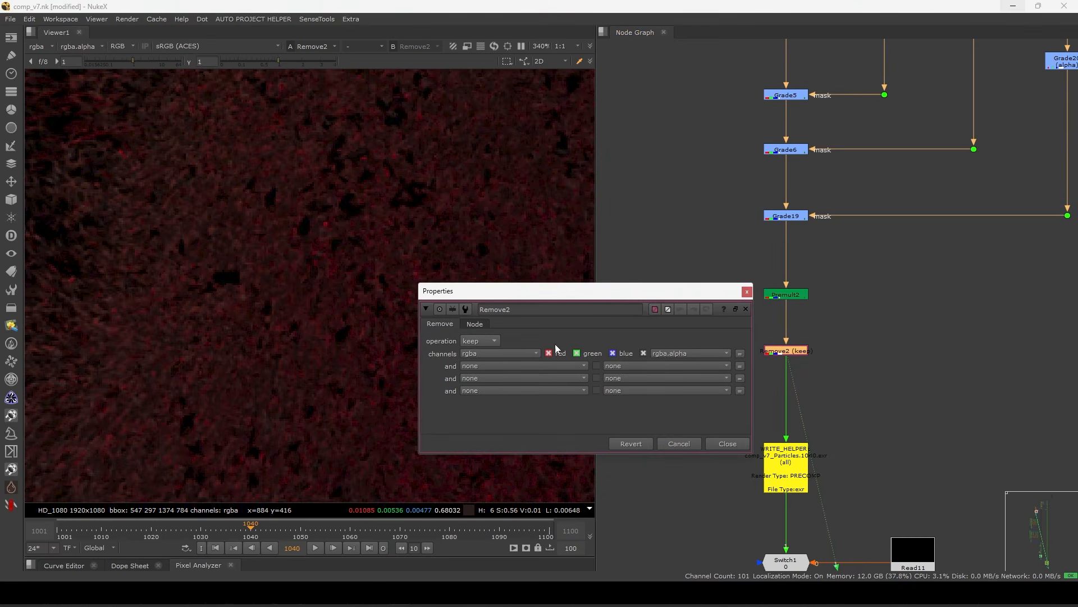
click(747, 292)
Follow the branch down to Switch1 and view the Read11 particle precomp across the full frame.
key(f)
scroll(783, 227, down, 4)
middle_drag(759, 315, 783, 311)
scroll(783, 314, up, 4)
drag(849, 358, 849, 340)
key(1)
click(884, 381)
middle_drag(885, 381, 881, 371)
key(1)
click(680, 318)
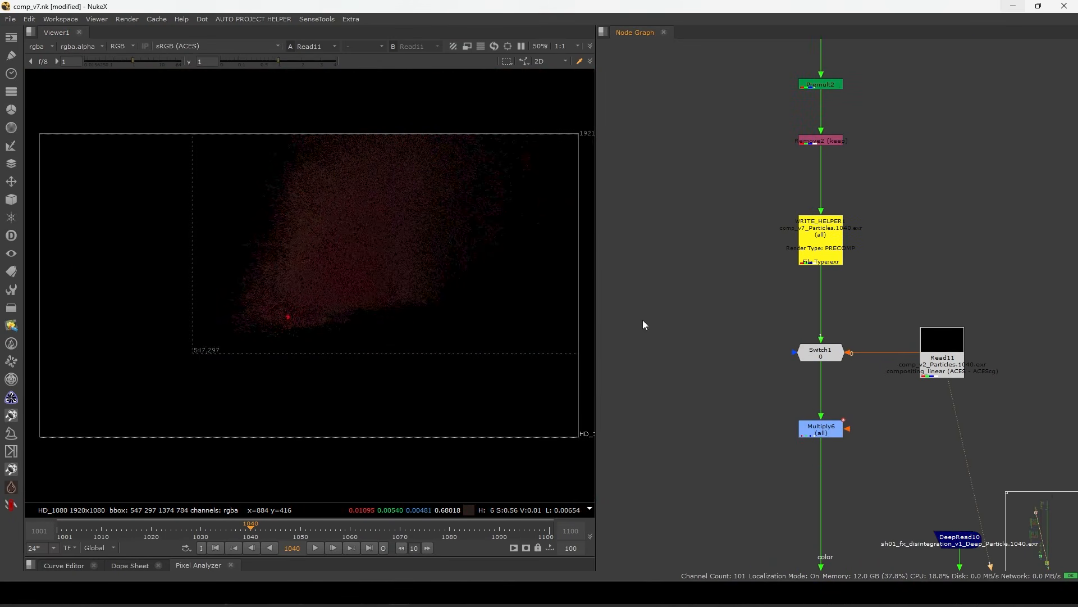
View Multiply6 and inspect its value at frame 1014, then close its properties.
scroll(553, 334, down, 1)
middle_drag(811, 441, 781, 317)
ctrl+shift+click(813, 300)
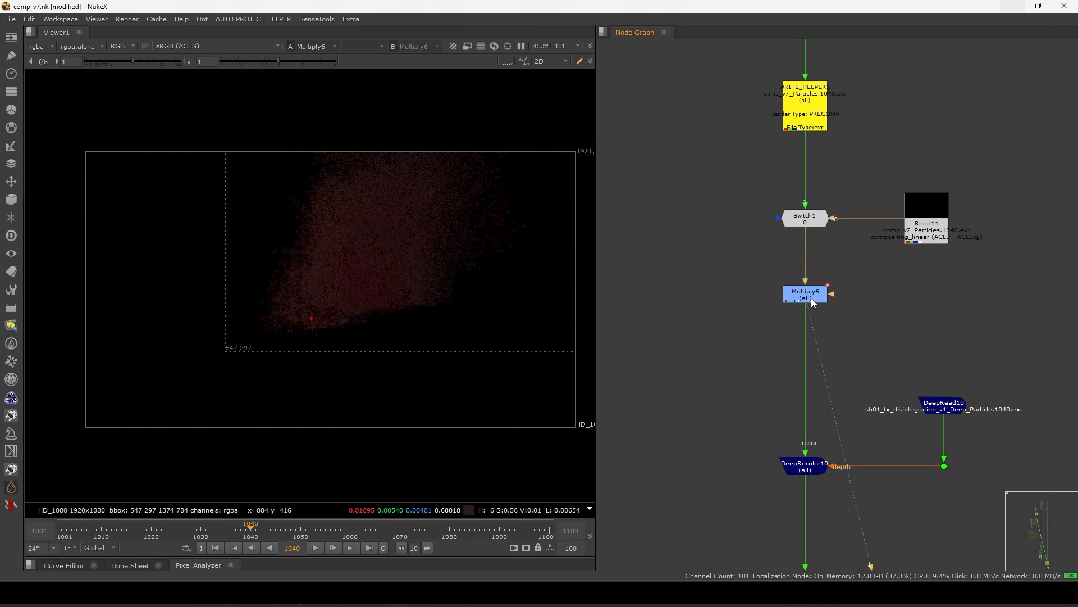
double_click(814, 300)
drag(727, 230, 835, 170)
click(123, 534)
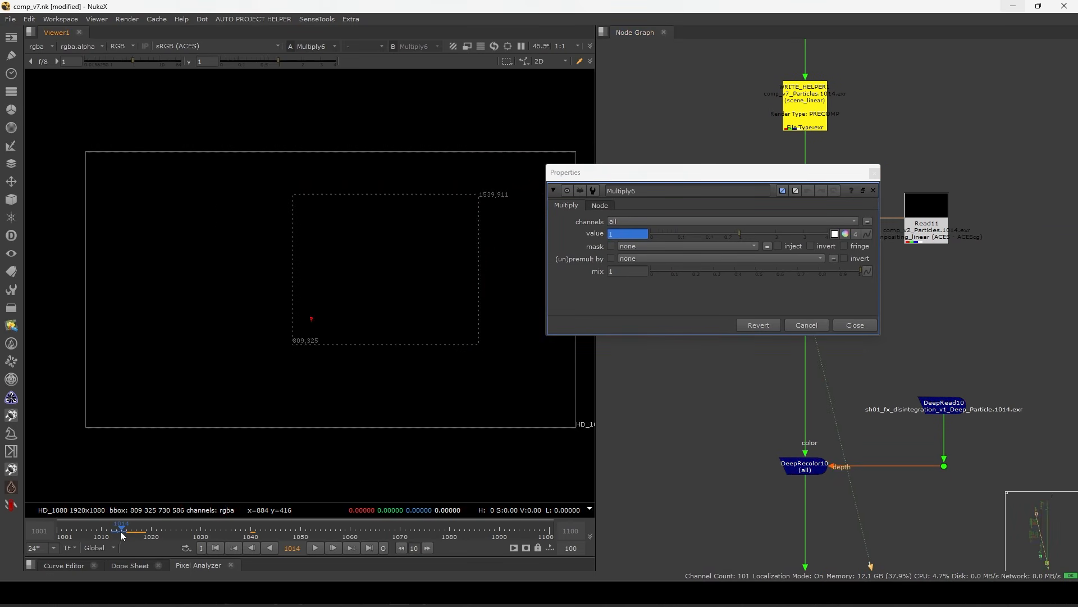
click(874, 173)
Examine the first particles in Read11 around frame 1013 at viewer gain 50, then reset the gain to 1.
scroll(366, 287, up, 4)
key(Right)
key(Right)
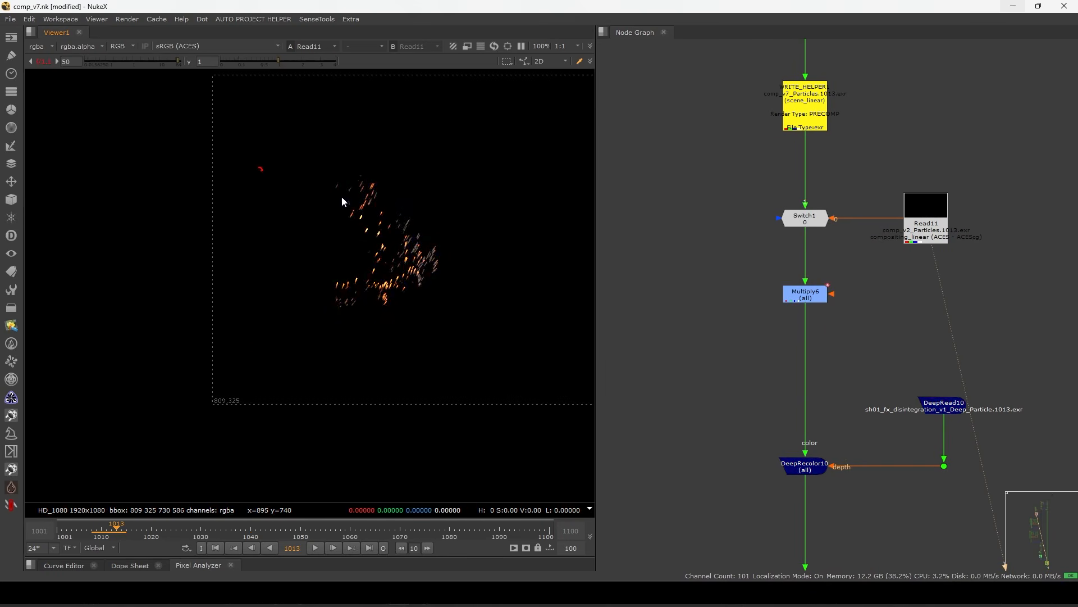
ctrl+click(150, 64)
Switch the viewer back to Multiply6 at frame 1014 and recheck its multiply value.
click(808, 301)
key(1)
double_click(807, 300)
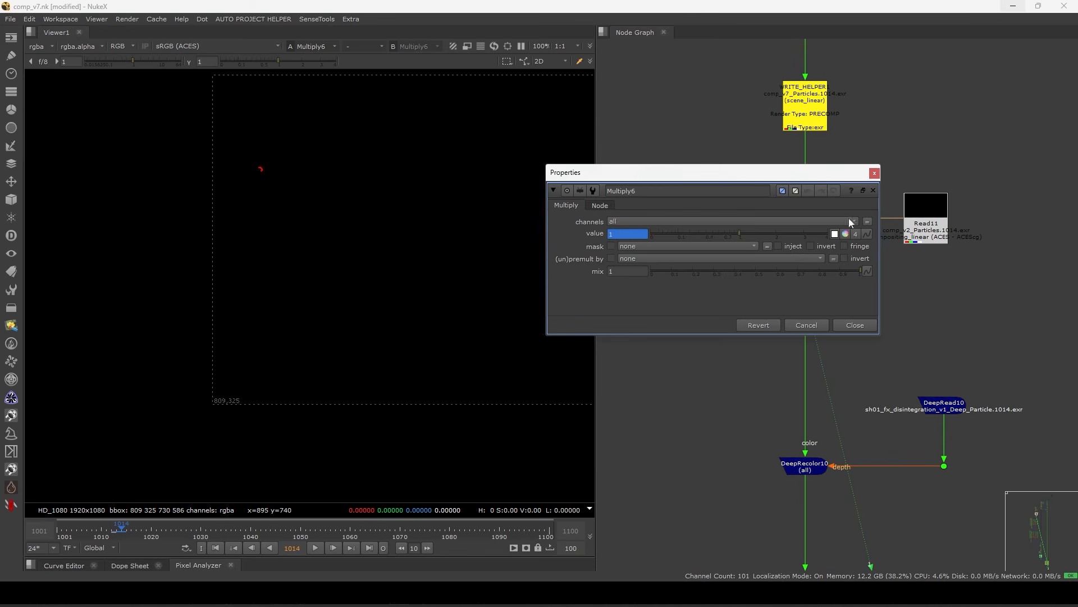
click(857, 323)
View DeepRecolor10 fitted to the viewer and go to frame 1030.
middle_drag(857, 321, 849, 248)
middle_drag(871, 356, 859, 222)
key(1)
drag(855, 211, 705, 318)
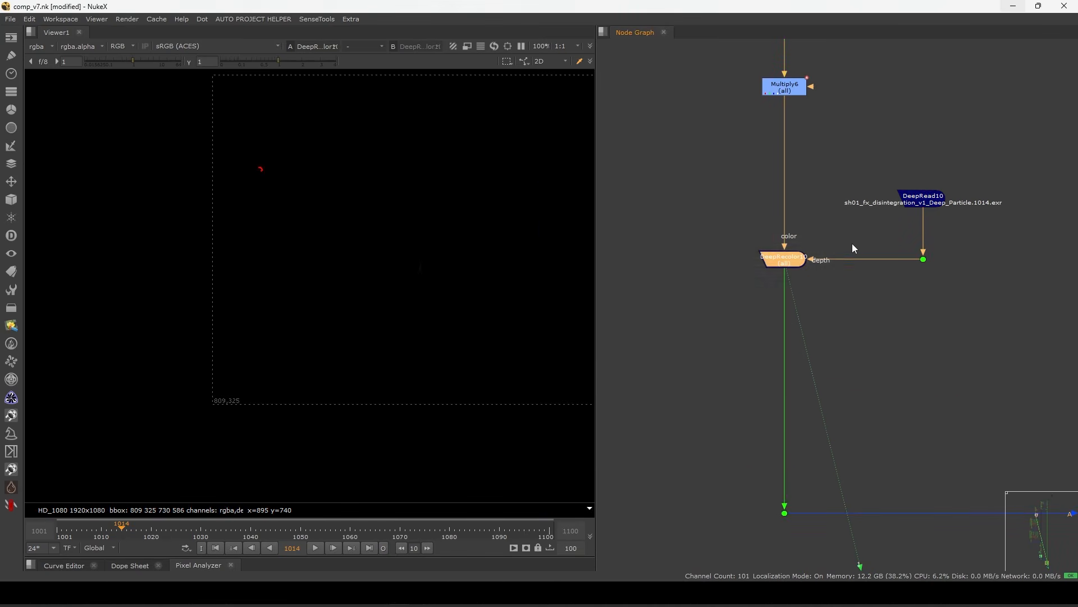
scroll(851, 242, down, 7)
middle_drag(908, 279, 730, 299)
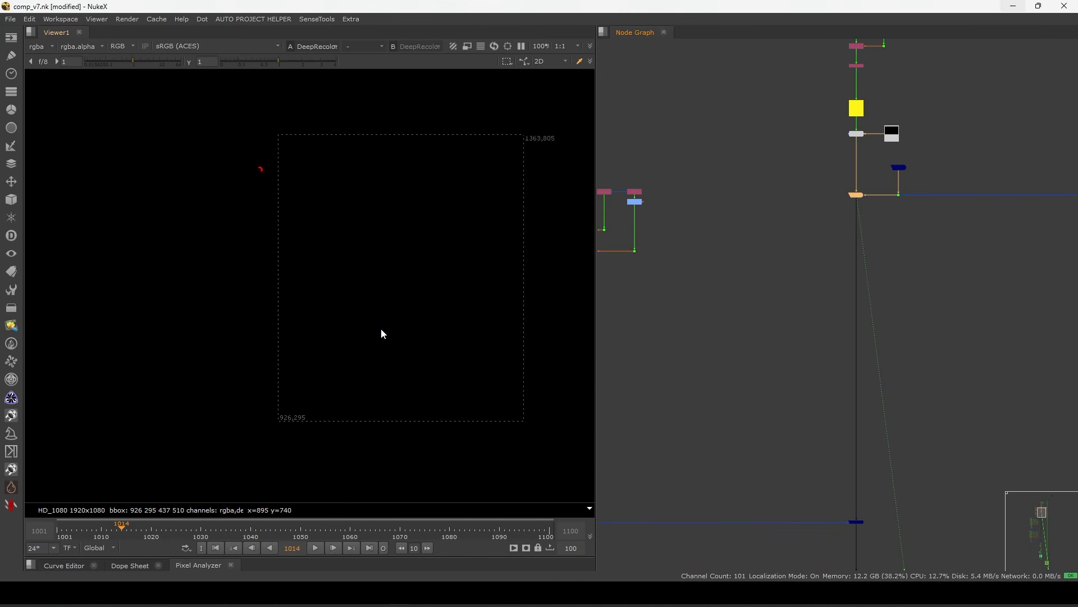
key(f)
click(199, 527)
View the DeepMerge below the particle branch and play the sequence from the first frame.
middle_drag(804, 461, 797, 370)
drag(796, 370, 861, 454)
key(1)
middle_drag(787, 438, 832, 314)
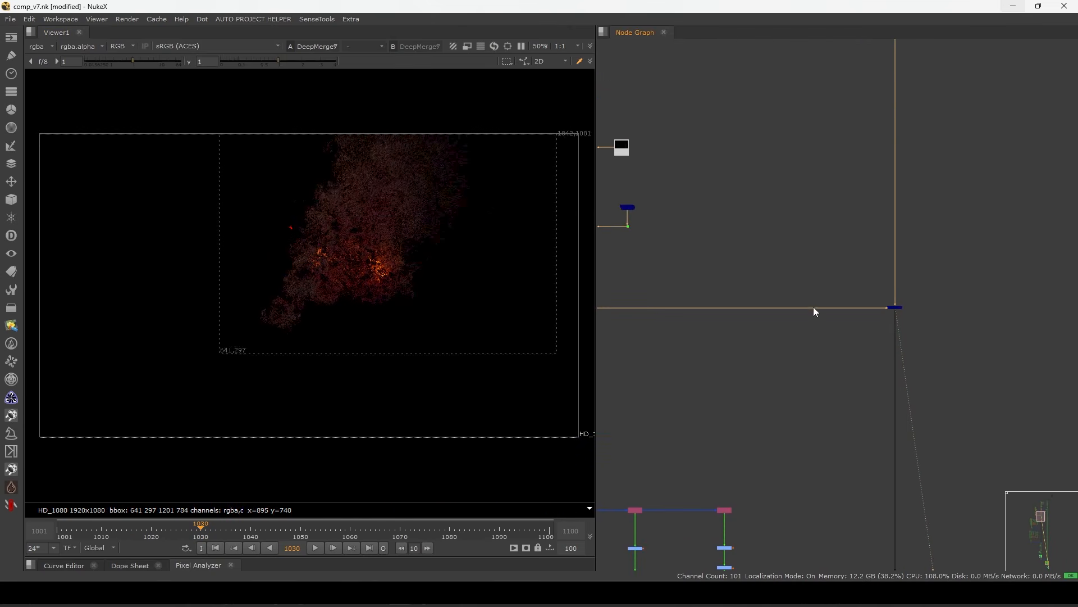
click(216, 547)
click(316, 548)
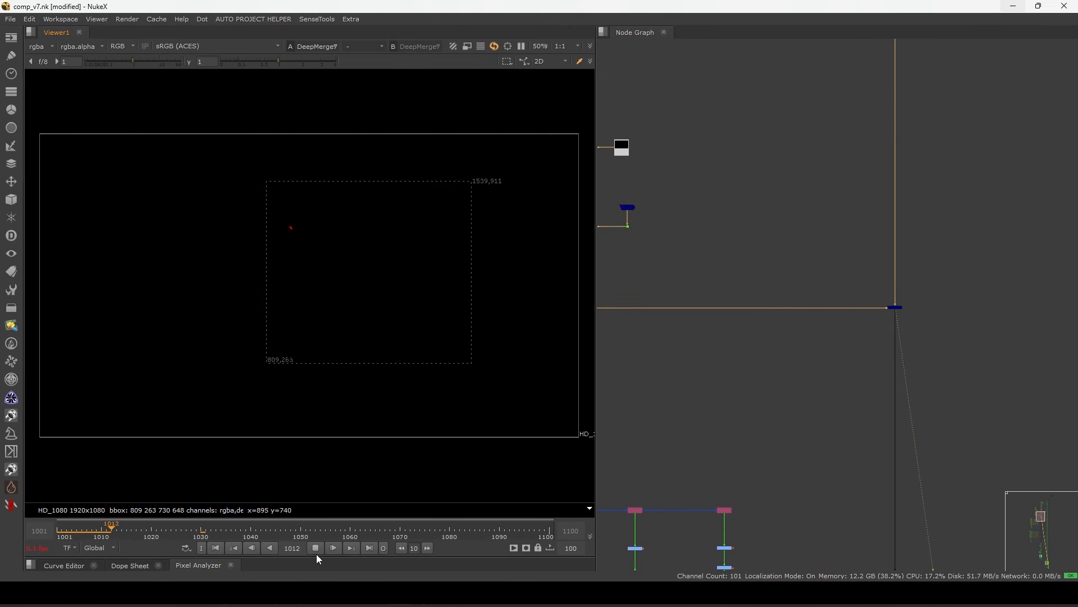
Toggle the DeepMerge at frame 1022 to compare the burning torso with and without the particles.
drag(807, 260, 984, 357)
scroll(369, 229, up, 5)
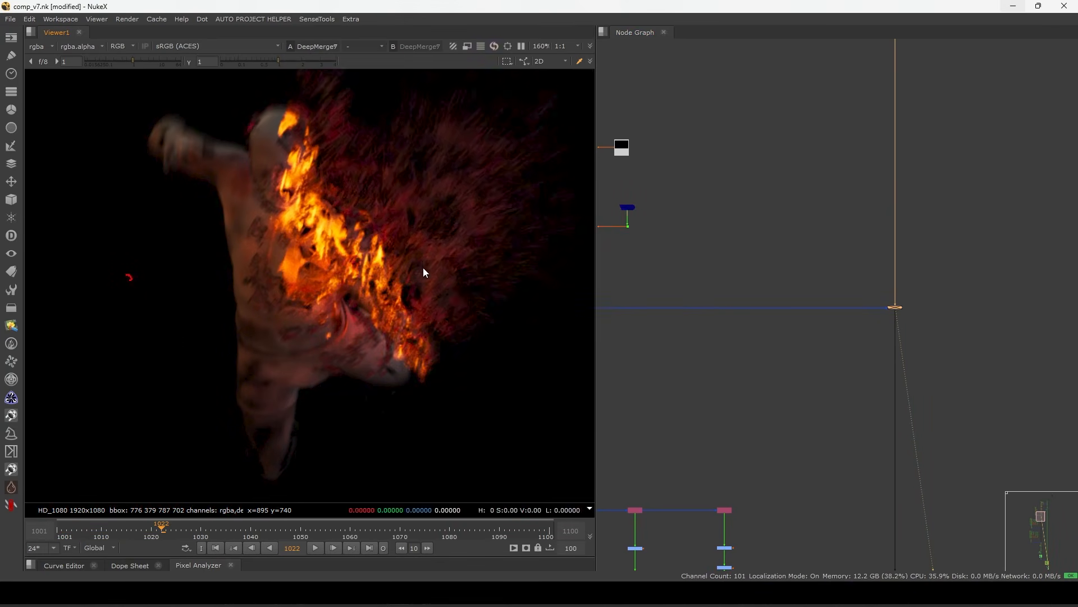
scroll(350, 292, up, 2)
scroll(280, 356, up, 4)
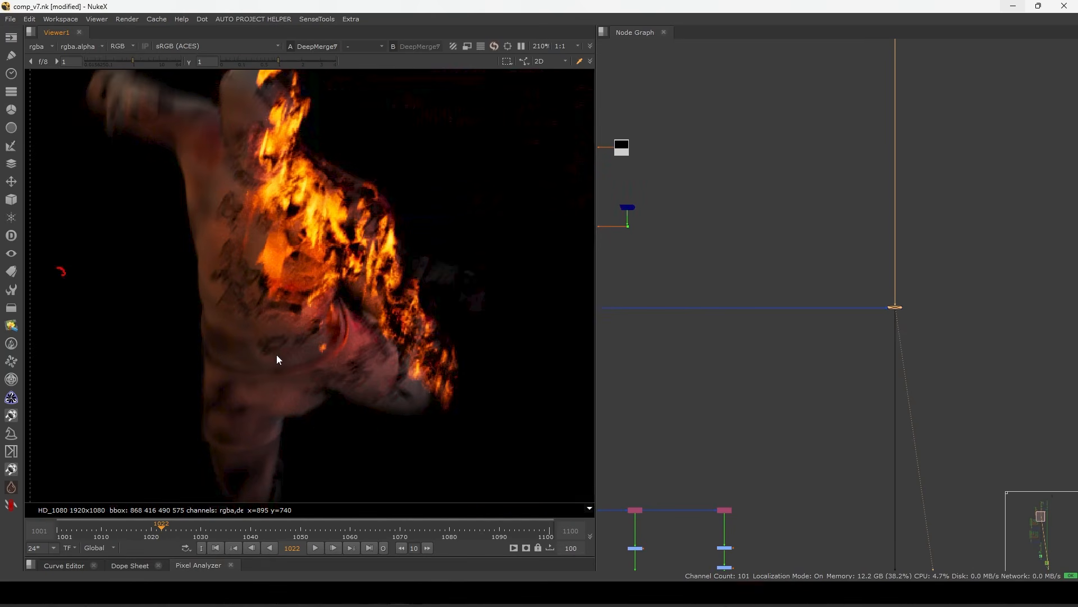
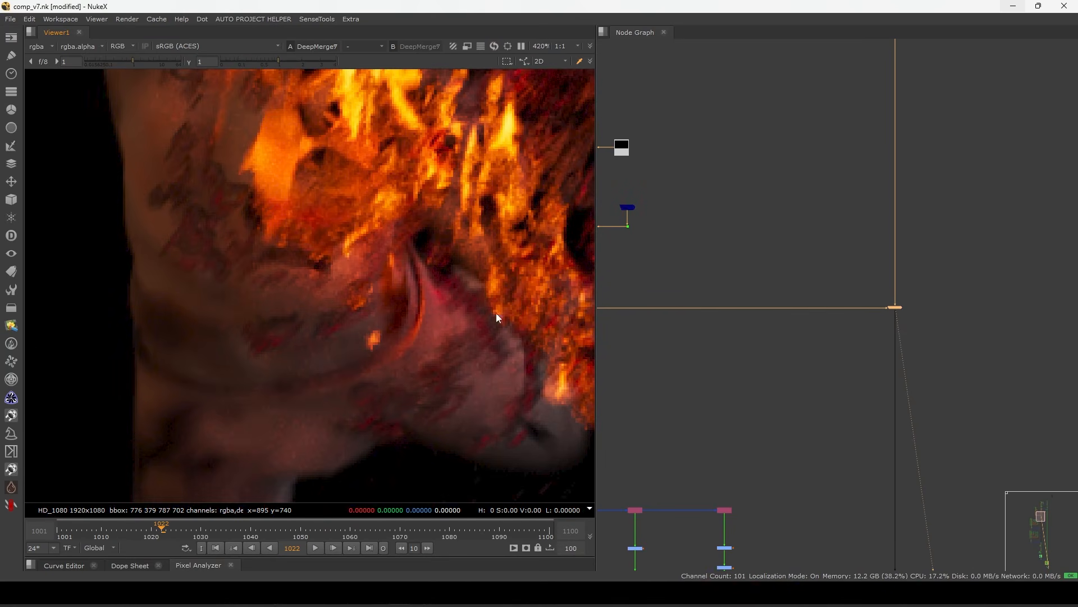
middle_drag(492, 324, 450, 398)
key(d)
key(d)
key(d)
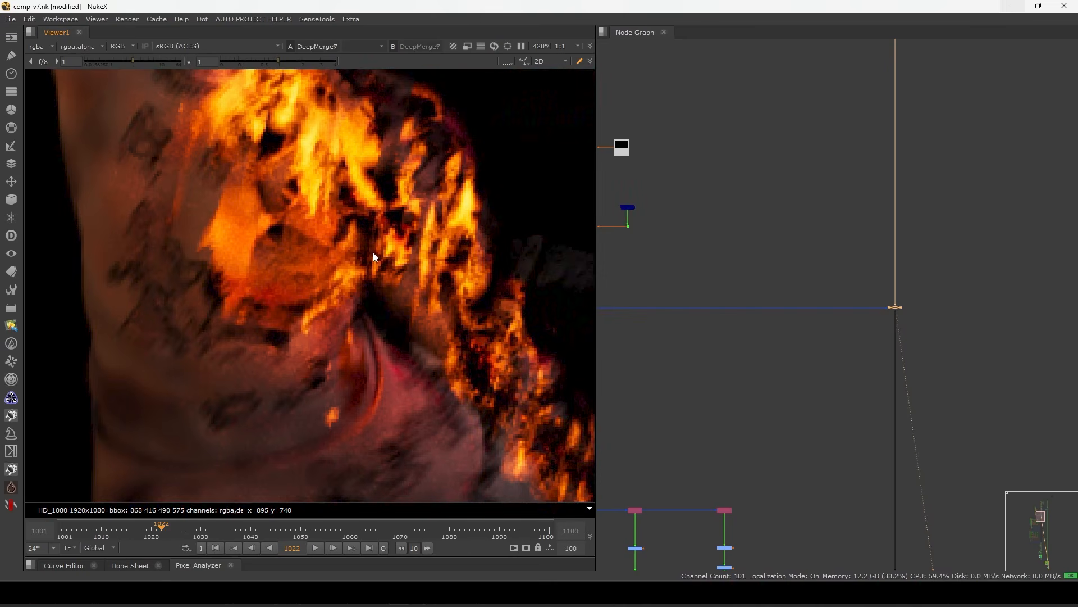
scroll(371, 323, down, 5)
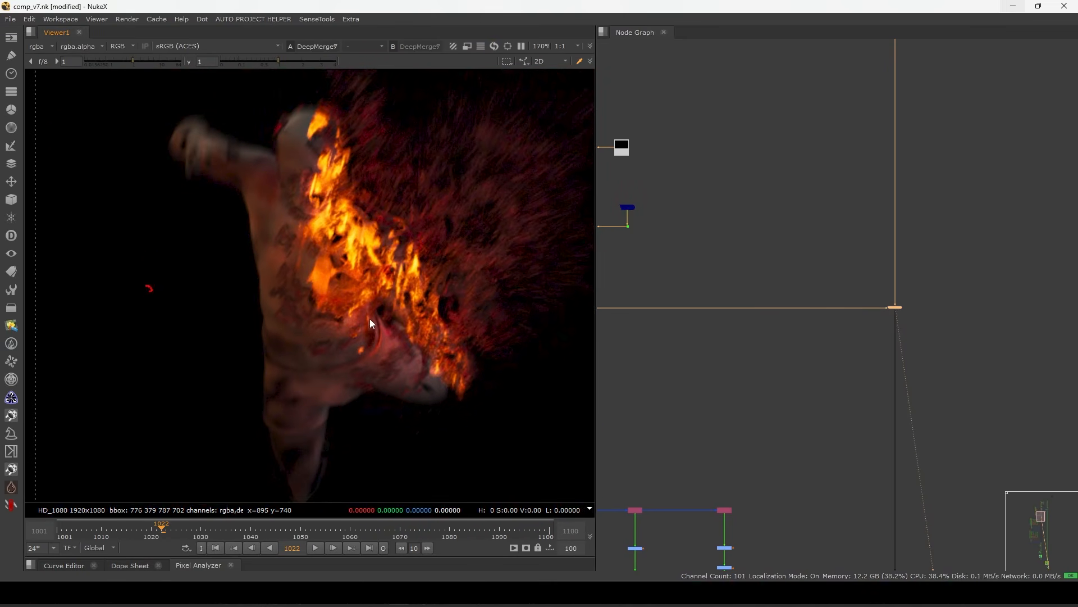
Toggle the DeepMerge repeatedly while examining how the particles integrate around the head and shoulder, then fit the view.
key(d)
key(d)
middle_drag(337, 210, 362, 295)
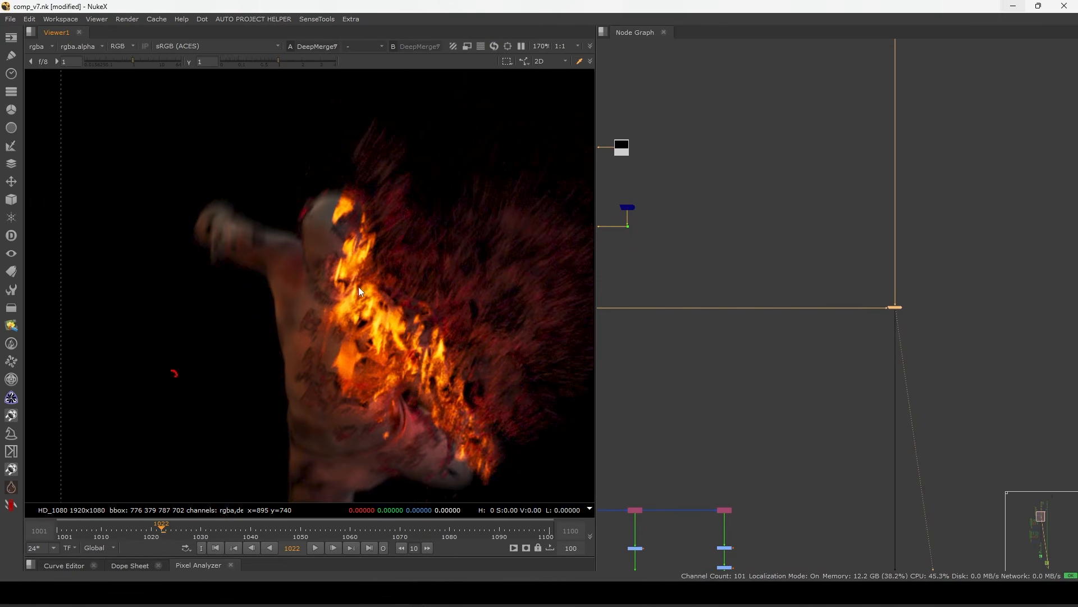
scroll(362, 295, up, 4)
key(d)
key(d)
key(d)
key(d)
key(d)
key(d)
key(d)
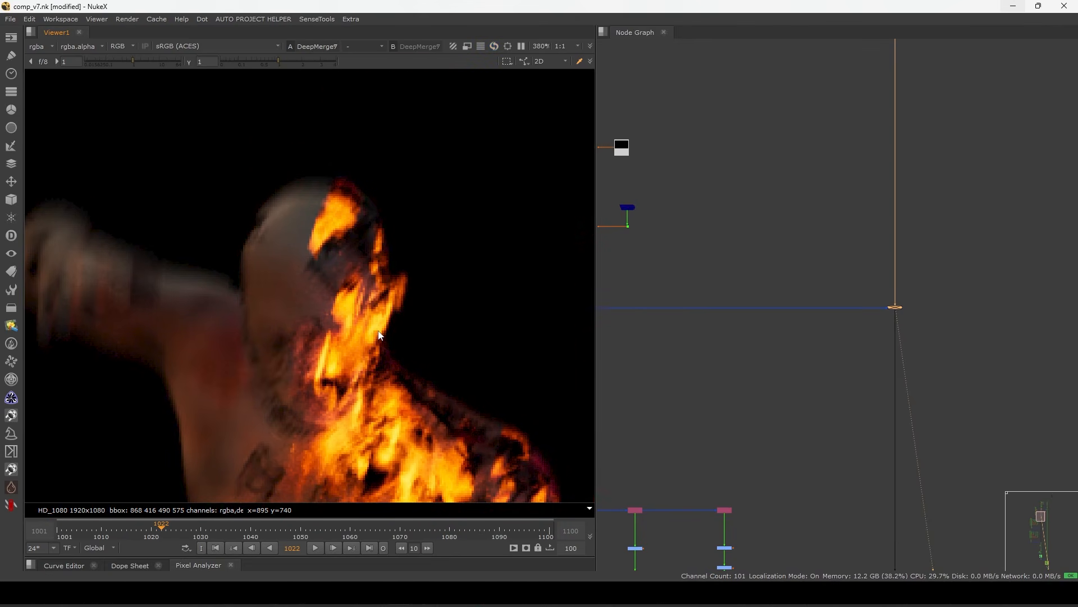
key(f)
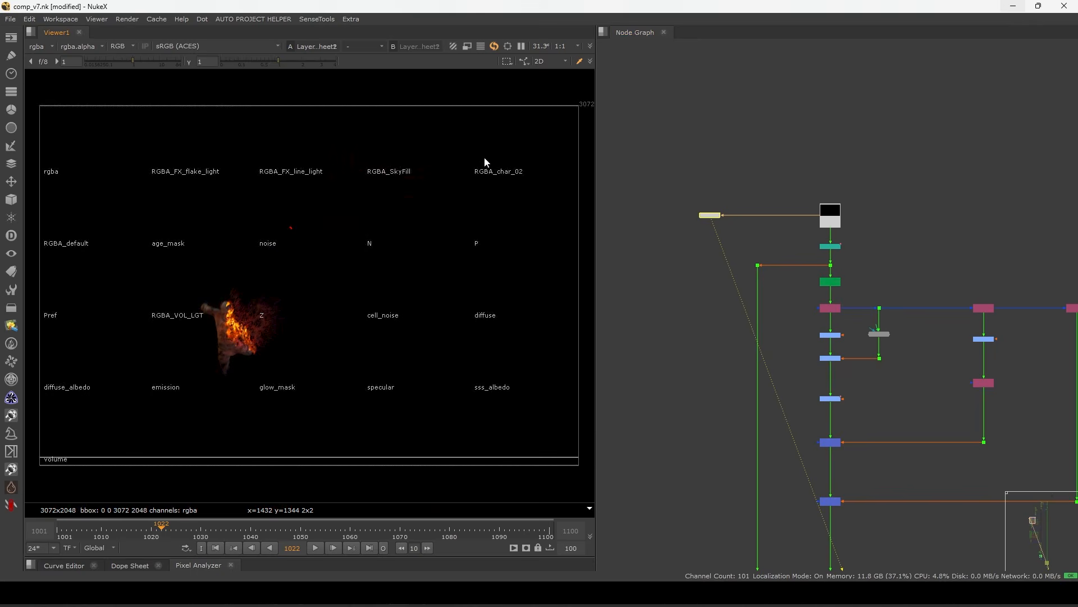
View the Shuffle5 flake light pass at the head of the flakes particle branch.
middle_drag(832, 328, 722, 228)
scroll(722, 228, down, 6)
drag(711, 219, 893, 332)
scroll(722, 222, up, 10)
click(726, 227)
key(1)
scroll(741, 220, down, 4)
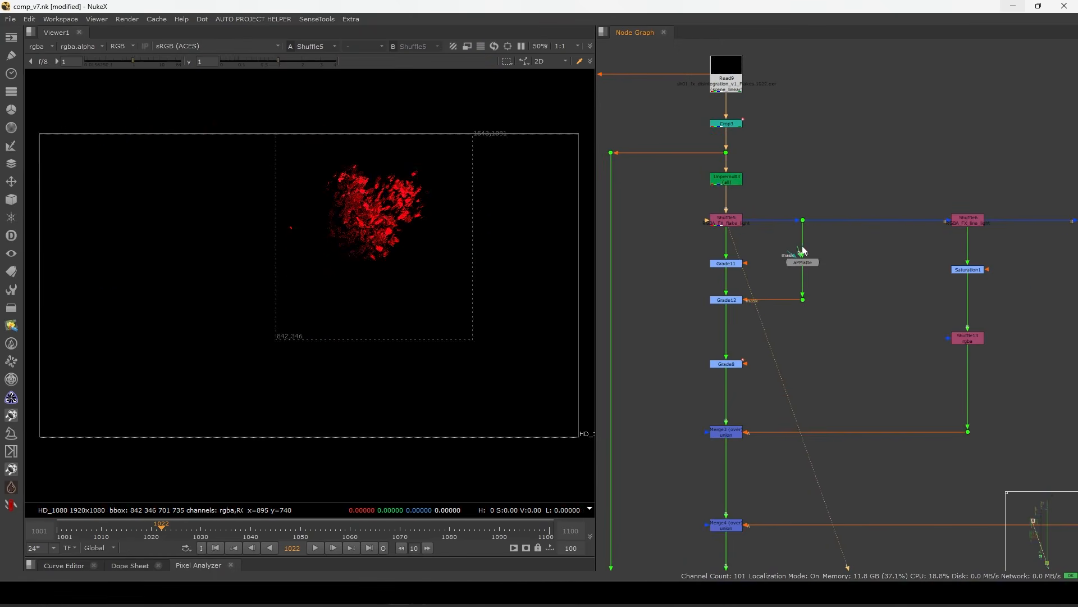
scroll(760, 213, up, 4)
scroll(756, 209, down, 5)
middle_drag(729, 255, 657, 262)
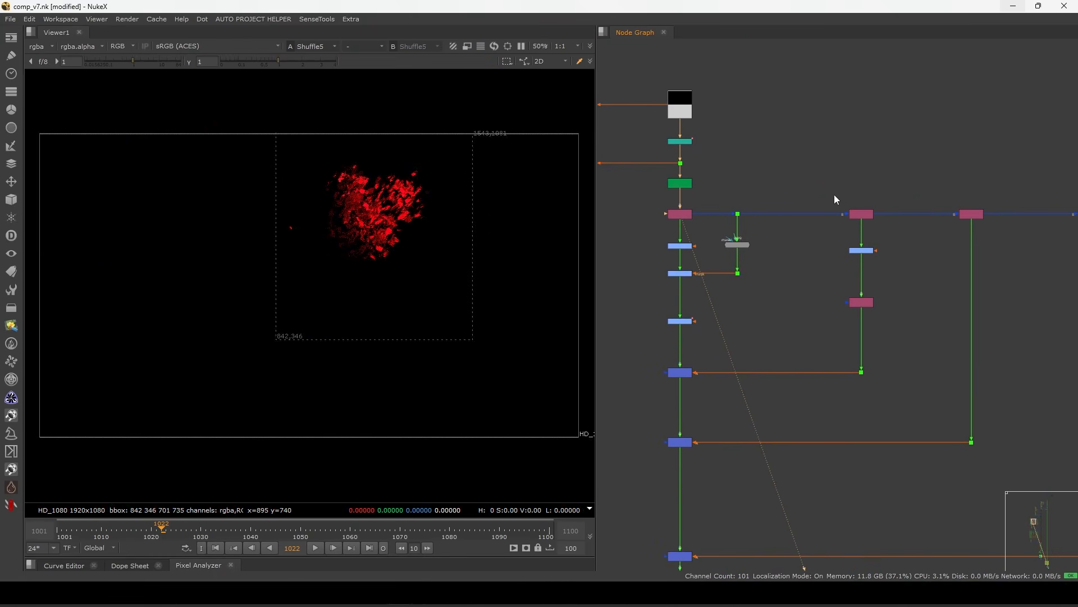
View the Shuffle6 line light pass and the third shuffled light pass in the row.
click(860, 214)
key(1)
middle_drag(937, 221, 861, 226)
scroll(862, 225, up, 4)
drag(611, 145, 764, 268)
drag(879, 168, 1020, 230)
key(1)
scroll(968, 253, down, 3)
middle_drag(962, 274, 794, 246)
View the fourth shuffled light pass and the last one, Shuffle9.
click(1005, 189)
key(1)
middle_drag(1007, 209, 746, 294)
scroll(898, 215, up, 4)
click(941, 161)
scroll(891, 235, down, 2)
middle_drag(906, 265, 726, 273)
drag(869, 214, 1012, 282)
key(1)
click(910, 301)
View the combined light passes at Premult3, below the merges and the alpha Copy.
middle_drag(817, 329, 837, 318)
scroll(826, 324, down, 4)
middle_drag(751, 367, 887, 274)
middle_drag(705, 328, 947, 223)
scroll(778, 320, down, 4)
scroll(780, 370, up, 6)
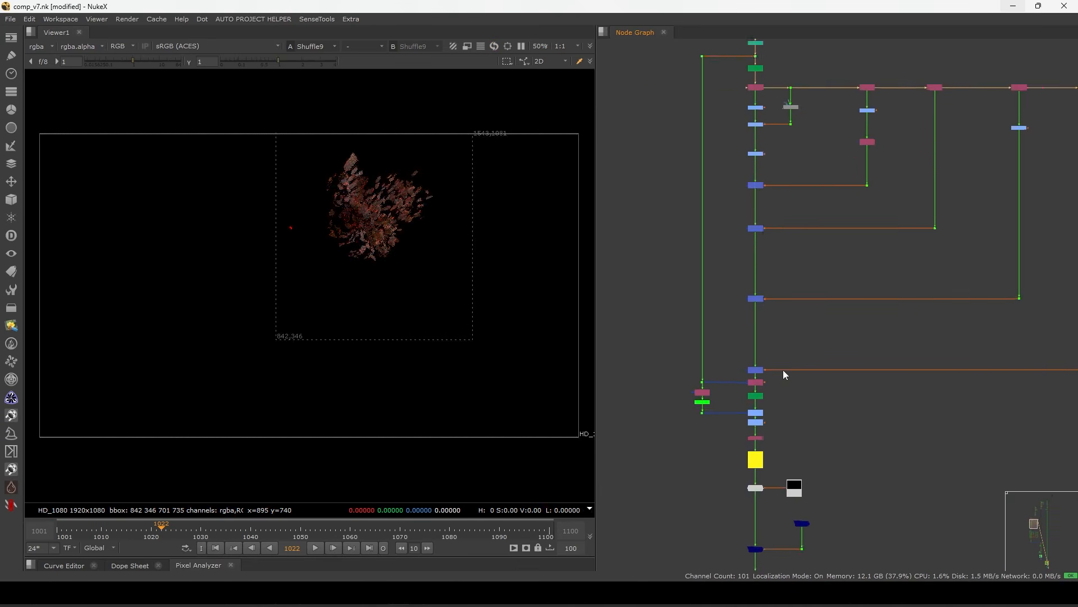
click(749, 418)
key(1)
click(712, 376)
middle_drag(713, 376, 791, 323)
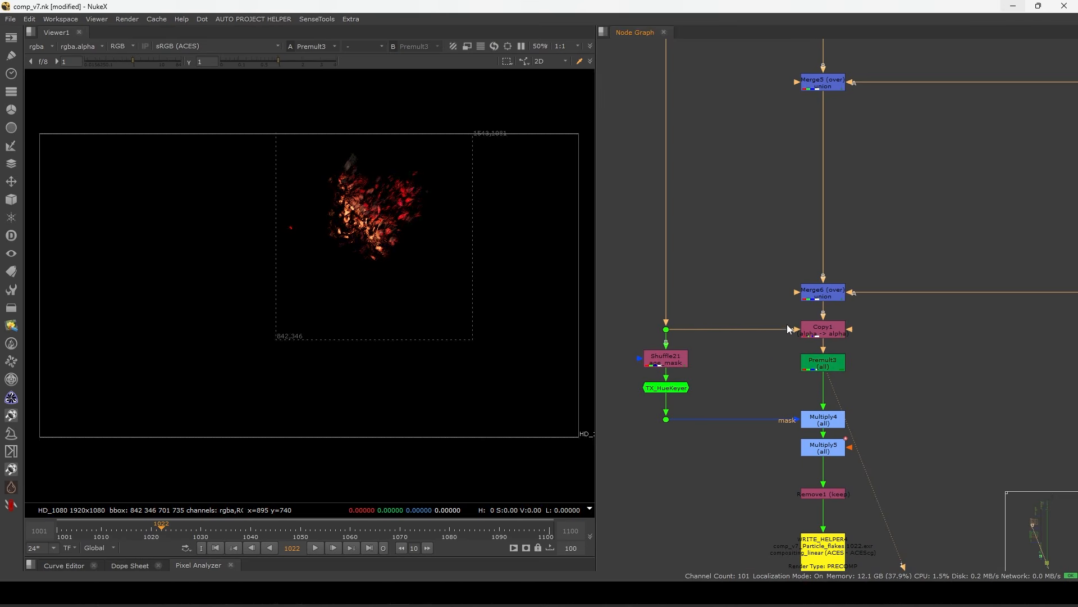
click(824, 363)
click(805, 399)
Play the Premult3 result from the first frame, stop playback and scrub to around frame 1030.
middle_drag(794, 430, 867, 327)
click(215, 548)
click(315, 548)
drag(218, 536, 201, 538)
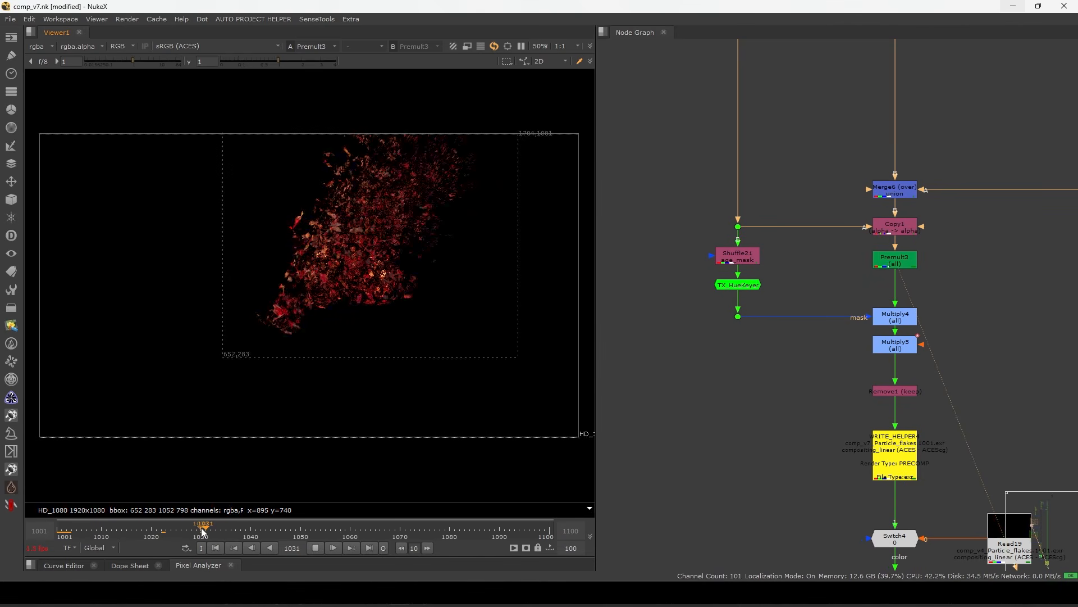
click(316, 548)
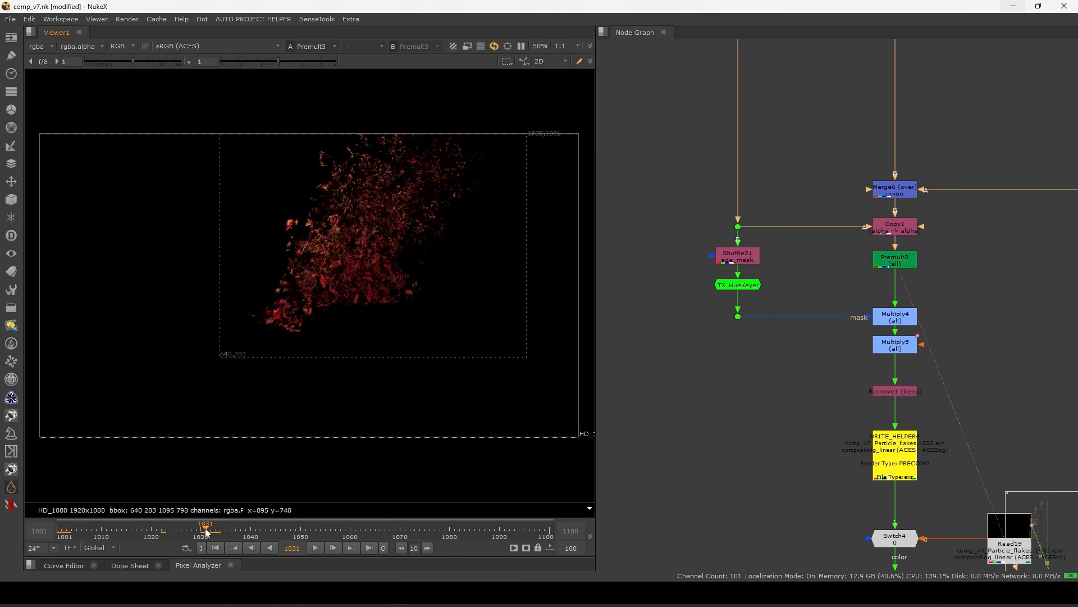
Select the grading nodes across the light pass branches and disable them to inspect the ungraded flakes at frame 1030.
scroll(806, 329, down, 8)
middle_drag(866, 165, 760, 312)
scroll(762, 298, up, 5)
drag(742, 217, 790, 303)
middle_drag(907, 260, 763, 274)
drag(637, 309, 638, 310)
middle_drag(990, 305, 839, 347)
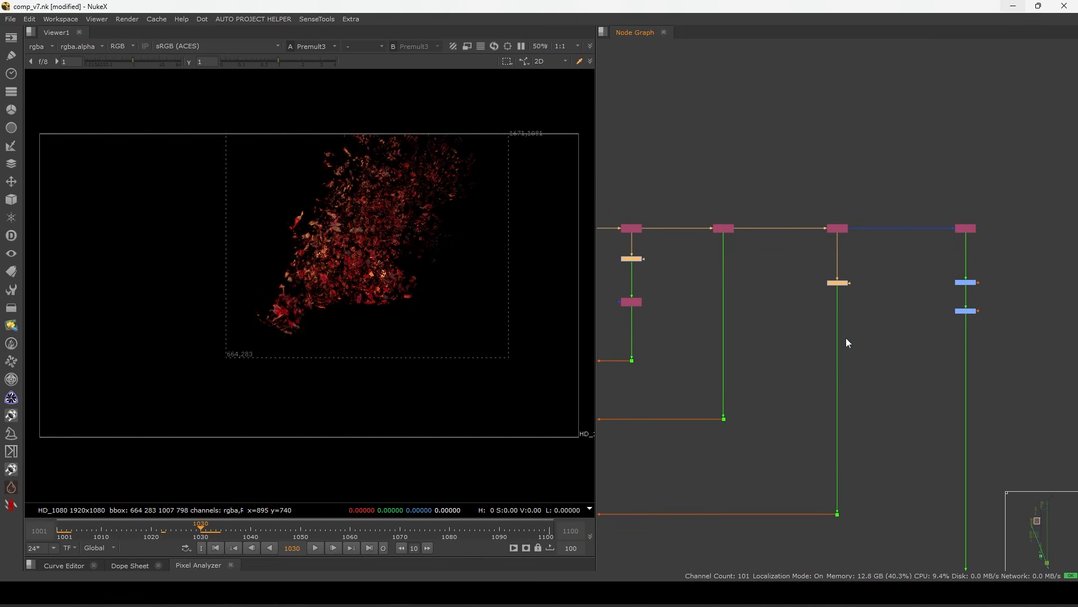
drag(987, 327, 987, 327)
scroll(416, 286, up, 6)
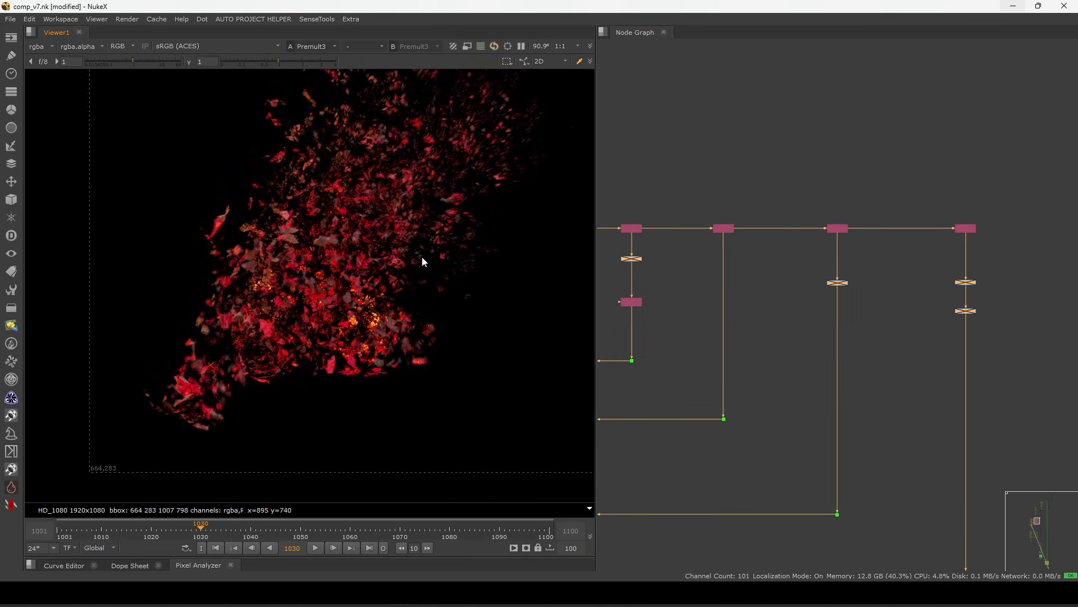
Go to frame 1050 and toggle the selected grading nodes to compare the flakes with and without grading.
click(300, 533)
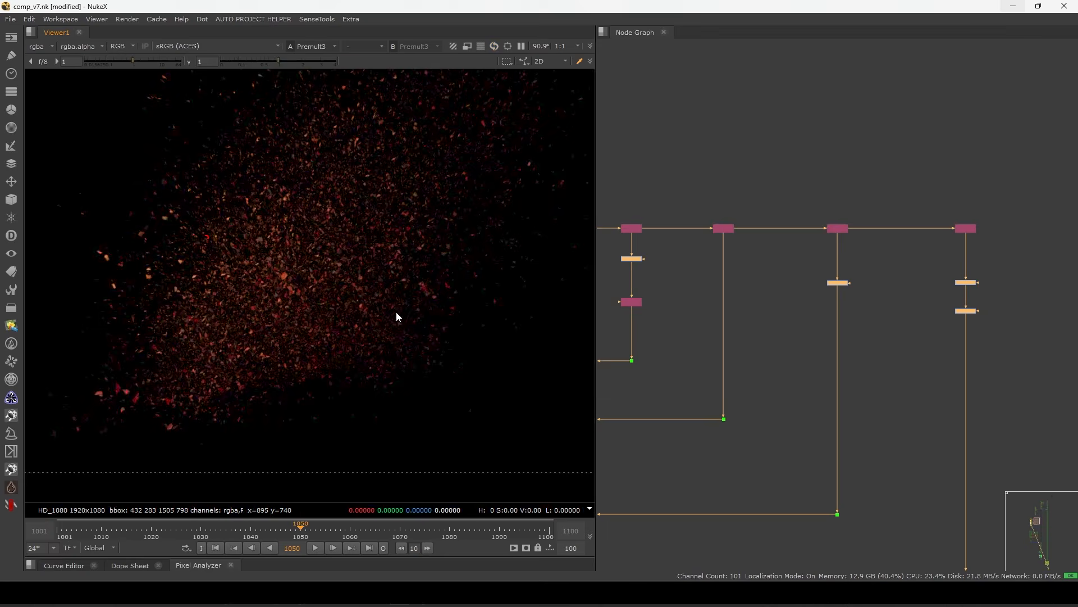
middle_drag(351, 247, 390, 324)
key(d)
key(d)
scroll(355, 283, up, 3)
middle_drag(355, 283, 267, 364)
key(d)
key(d)
key(d)
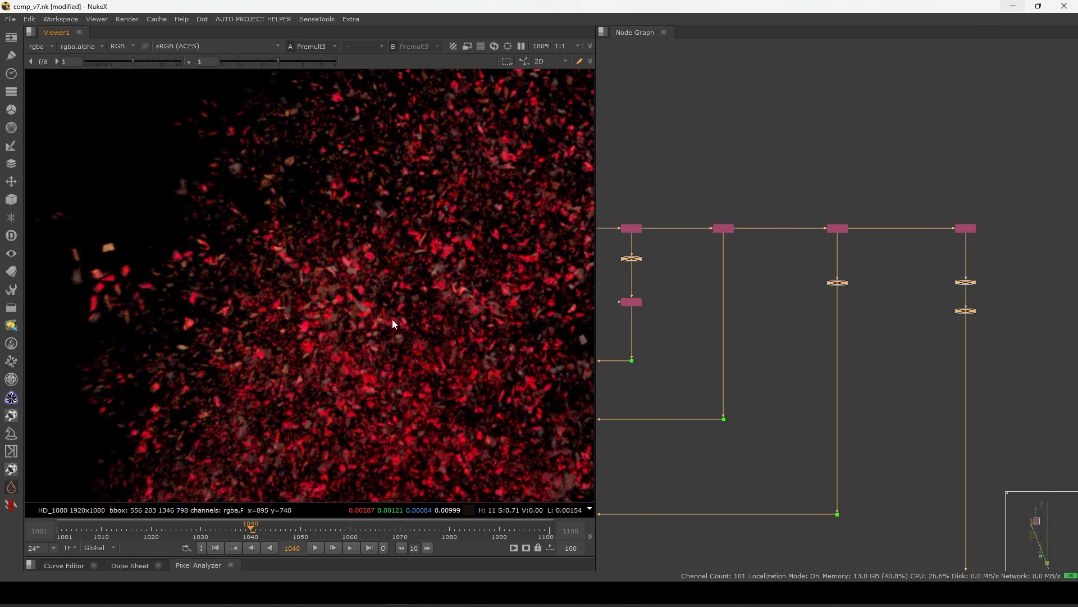
Toggle the selected grading nodes at frame 1040 while examining the flake colours close up and from farther out.
middle_drag(527, 341, 393, 313)
key(d)
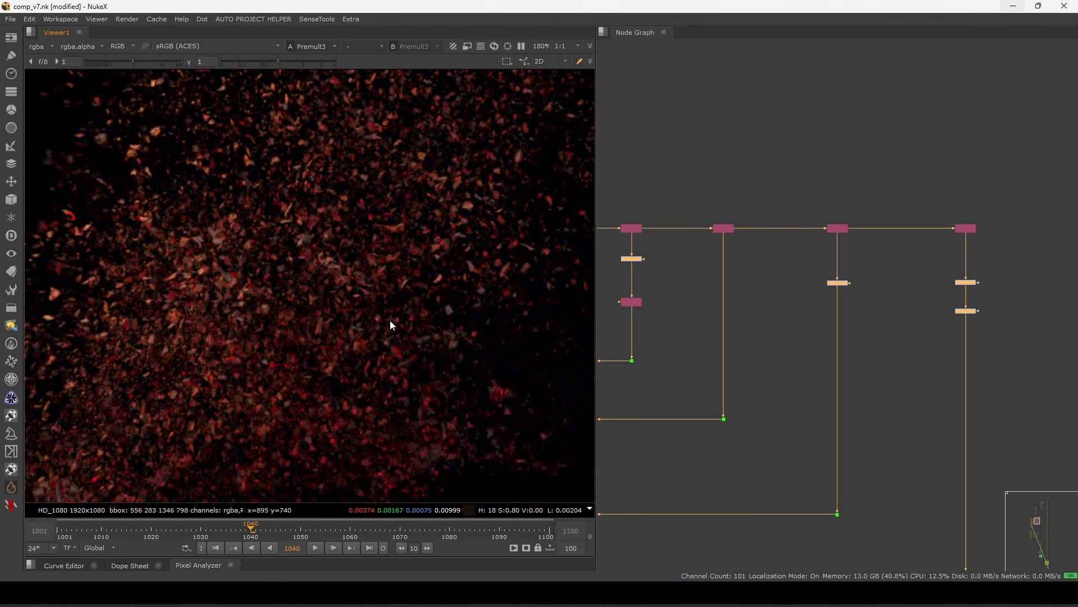
scroll(391, 326, down, 3)
key(d)
key(d)
scroll(383, 309, down, 2)
middle_drag(375, 322, 369, 333)
key(d)
key(d)
View the Shuffle21 age_mask pass and check its alpha channel.
scroll(714, 265, down, 4)
scroll(853, 336, up, 7)
middle_drag(668, 388, 912, 302)
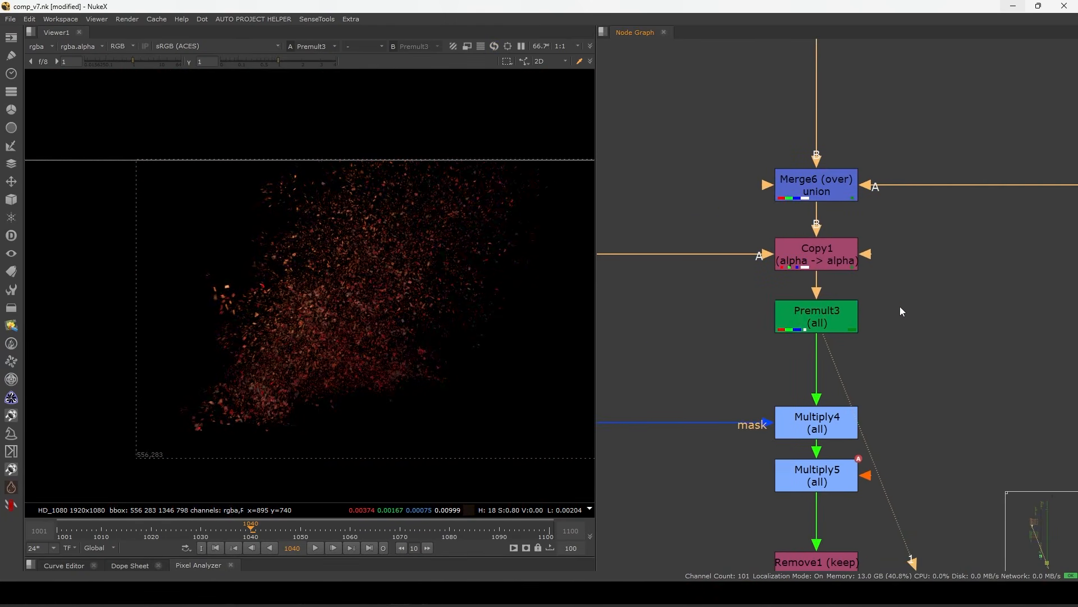
middle_drag(833, 315, 868, 299)
scroll(866, 271, down, 3)
scroll(754, 249, up, 3)
click(753, 249)
key(1)
middle_drag(767, 240, 803, 232)
key(a)
key(a)
drag(767, 250, 766, 247)
View TX_HueKeyer at frame 1066, inspect its settings and hue picker colour, and close its properties.
click(782, 299)
key(1)
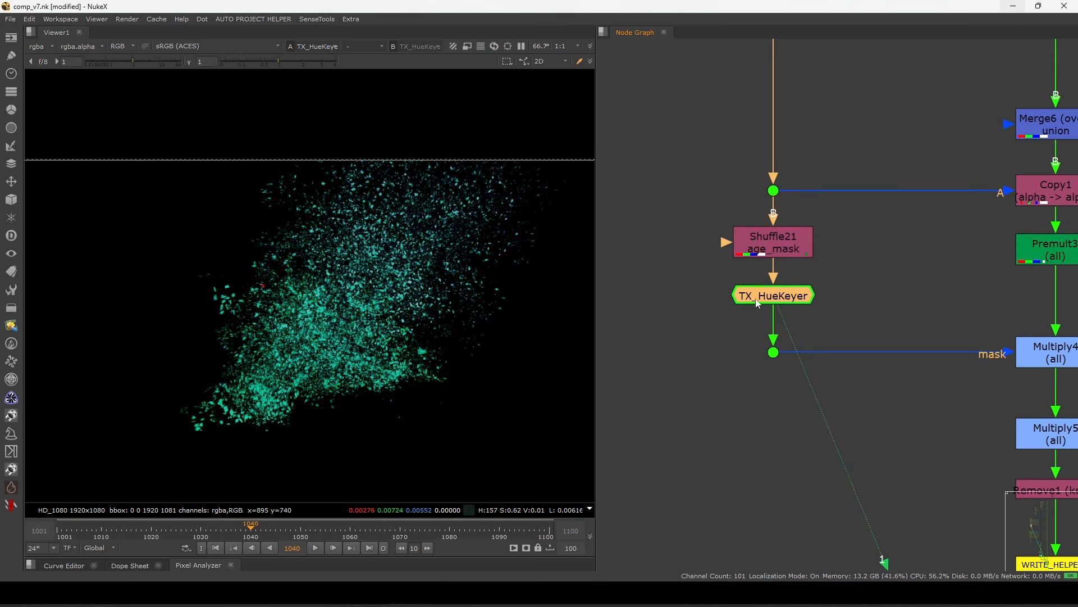
drag(752, 304, 771, 296)
double_click(774, 297)
drag(684, 187, 747, 151)
drag(400, 527, 380, 526)
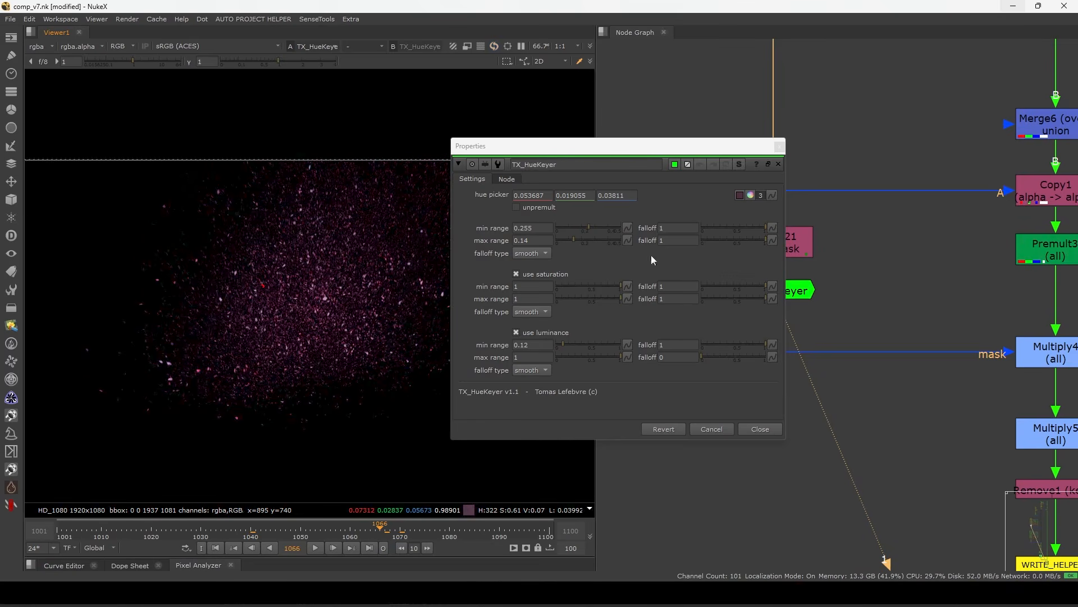
click(752, 195)
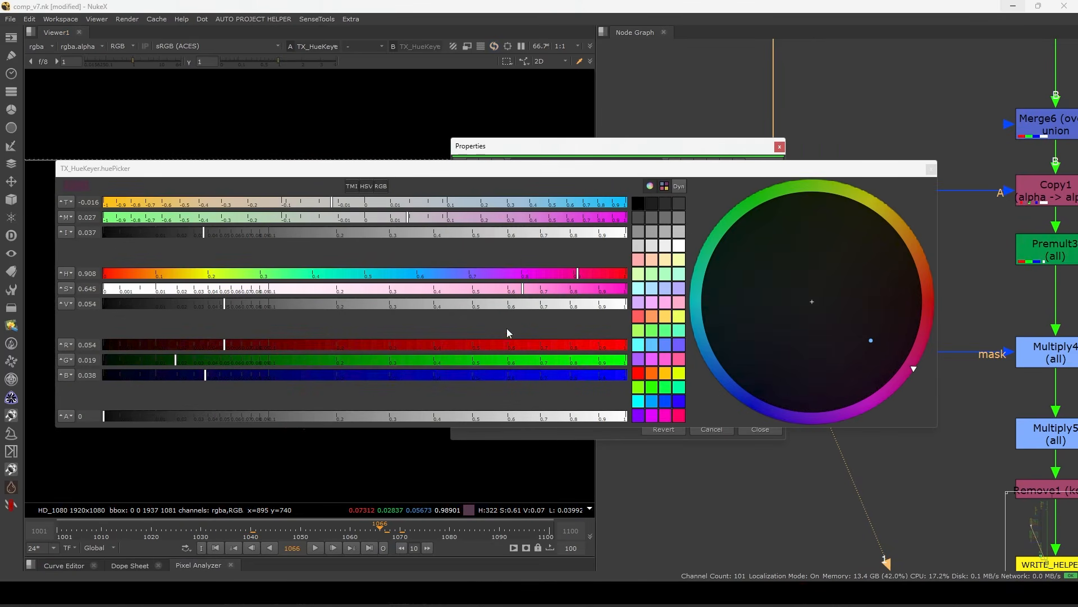
click(931, 169)
click(780, 146)
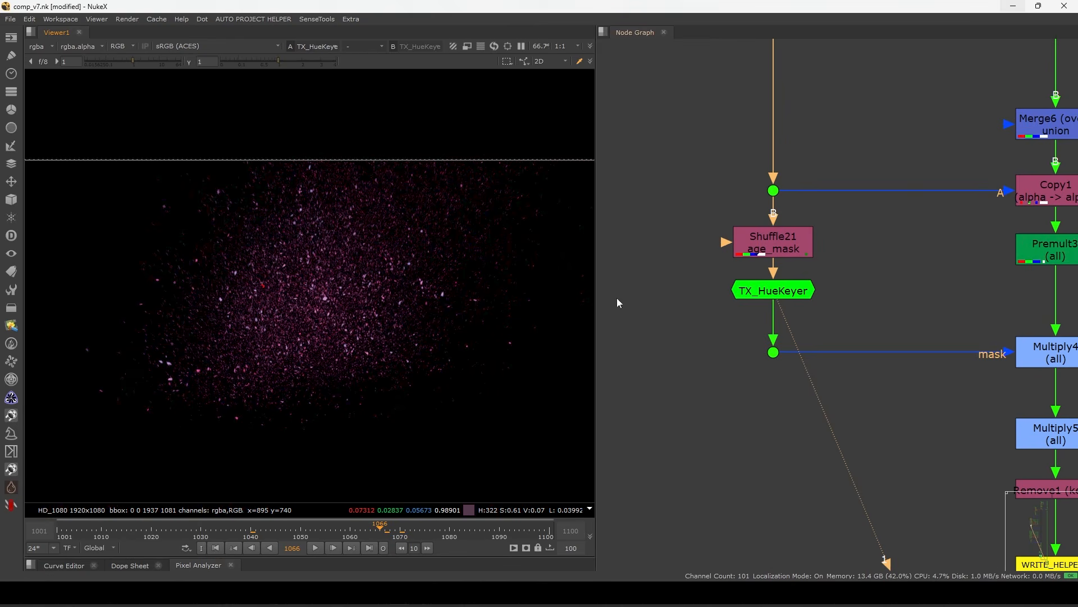
Show the TX_HueKeyer alpha, play it from frame 1050 and scrub back to frame 1052.
key(a)
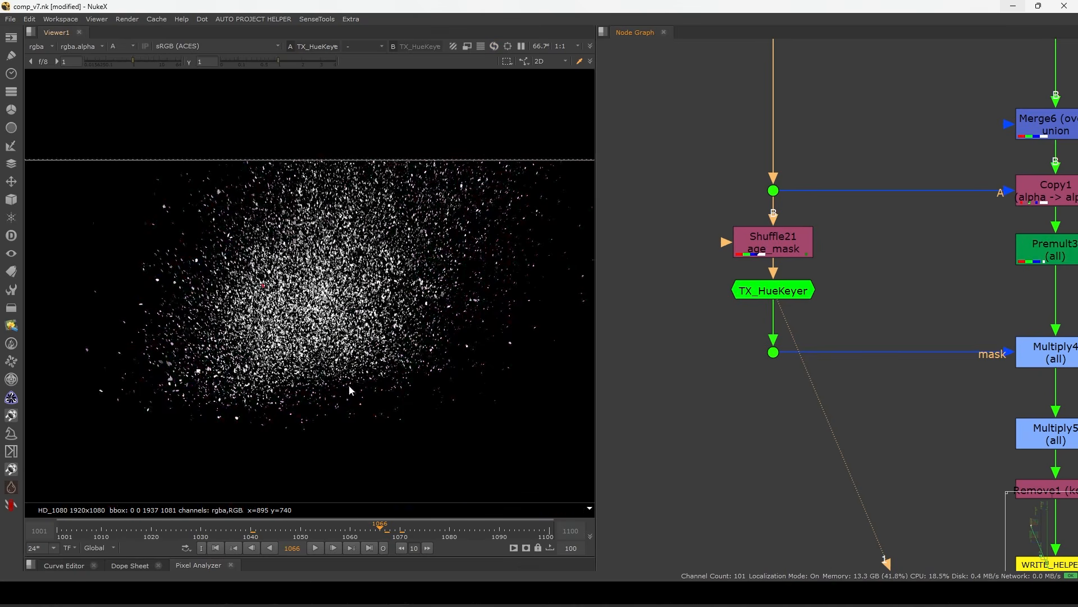
click(301, 535)
click(315, 548)
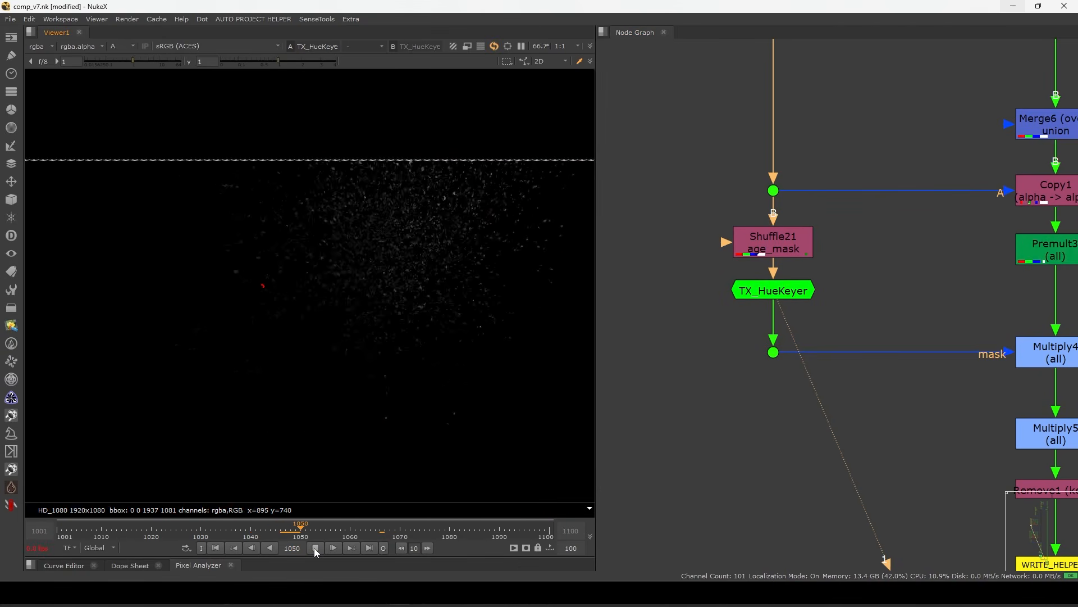
drag(337, 533, 310, 533)
Compare Premult3 with Multiply4 in colour at frame 1052, inspect Multiply4's properties and close them.
middle_drag(1004, 341, 901, 296)
click(947, 318)
key(1)
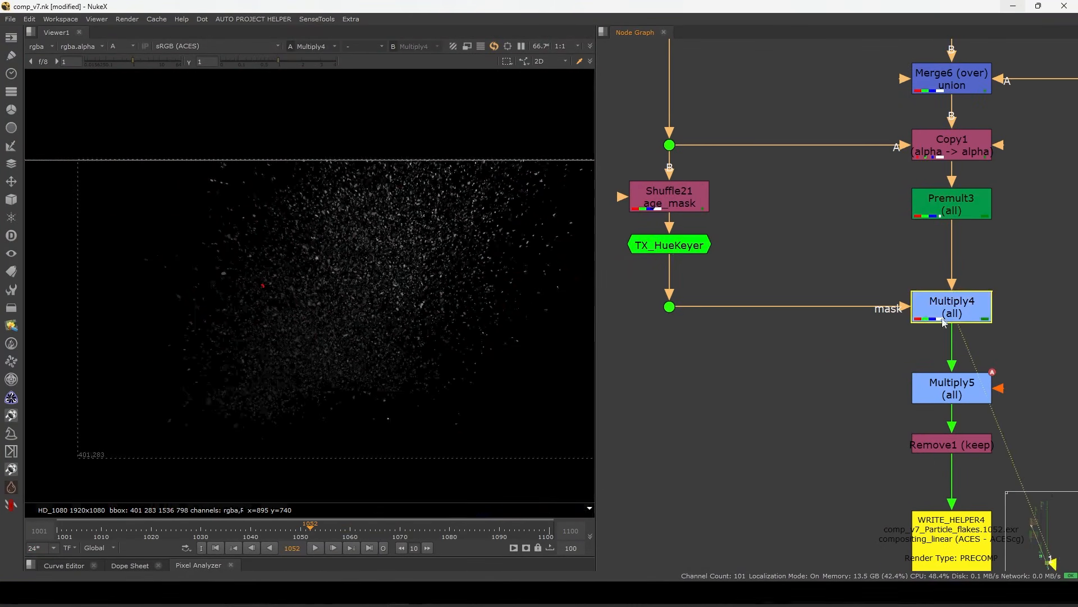
key(a)
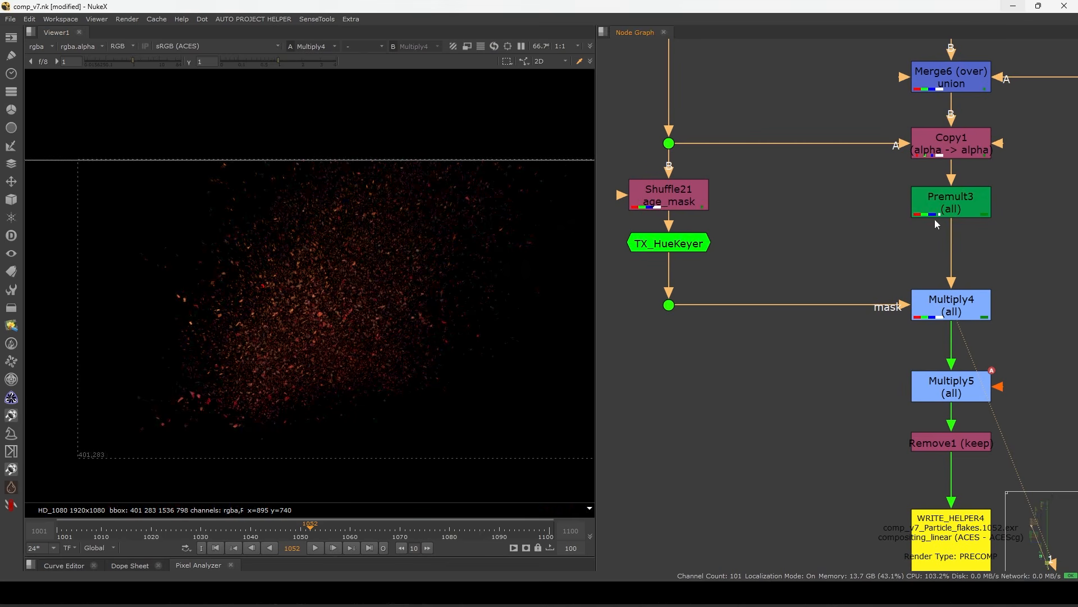
key(1)
click(943, 305)
key(1)
click(918, 278)
middle_drag(917, 278, 917, 265)
double_click(929, 288)
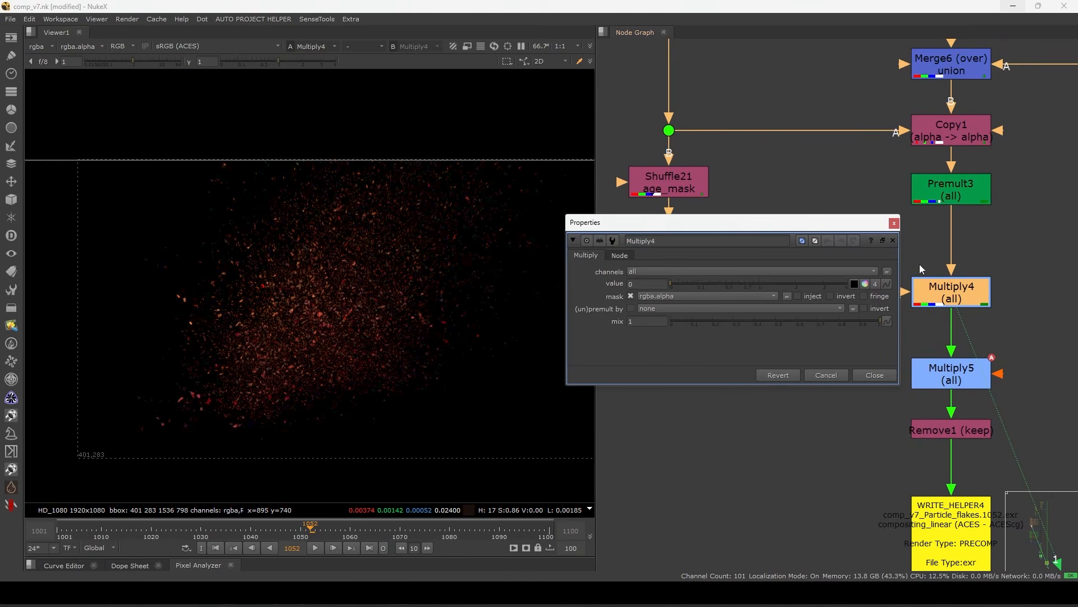
click(894, 223)
View the TX_HueKeyer alpha and scrub to frame 1061.
click(666, 230)
key(1)
key(a)
drag(329, 530, 355, 534)
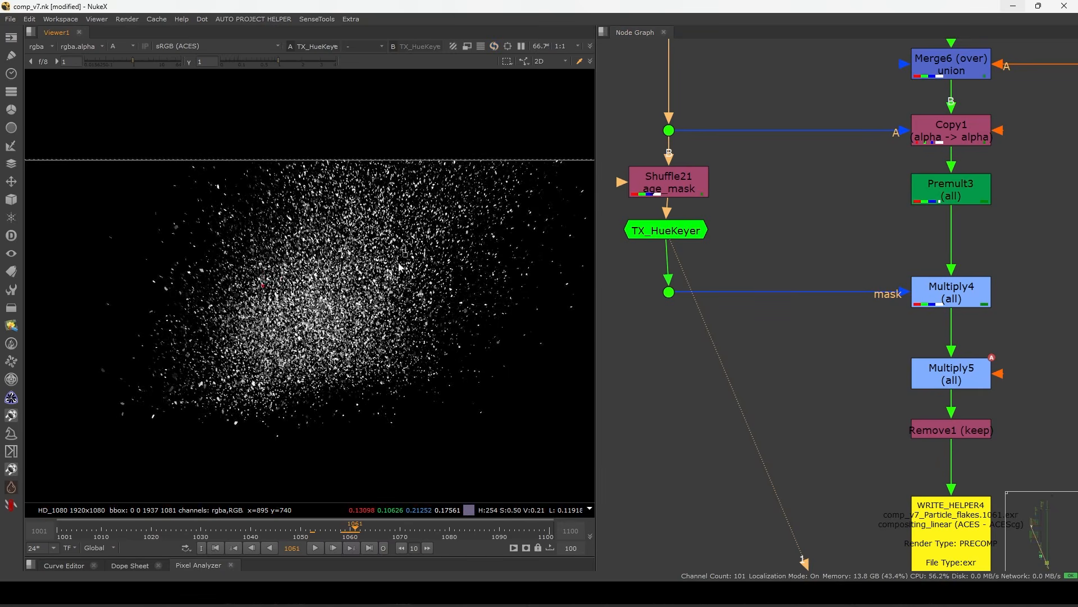
Compare Premult3 with Multiply4 in colour at frame 1061, toggling Multiply4 off and on.
key(1)
drag(921, 208, 951, 200)
key(a)
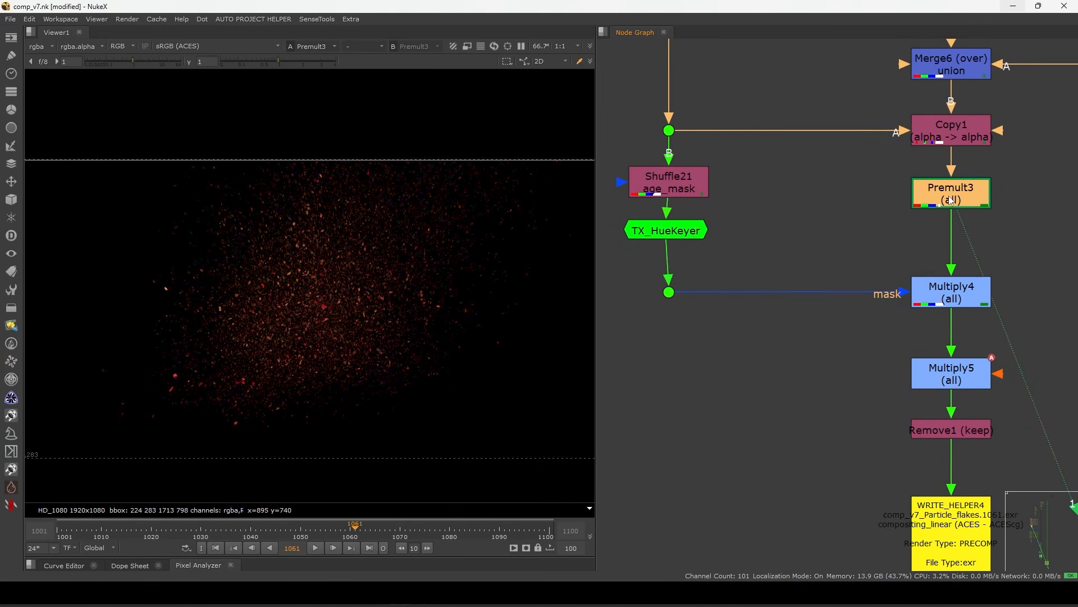
click(946, 305)
key(1)
middle_drag(882, 300, 893, 280)
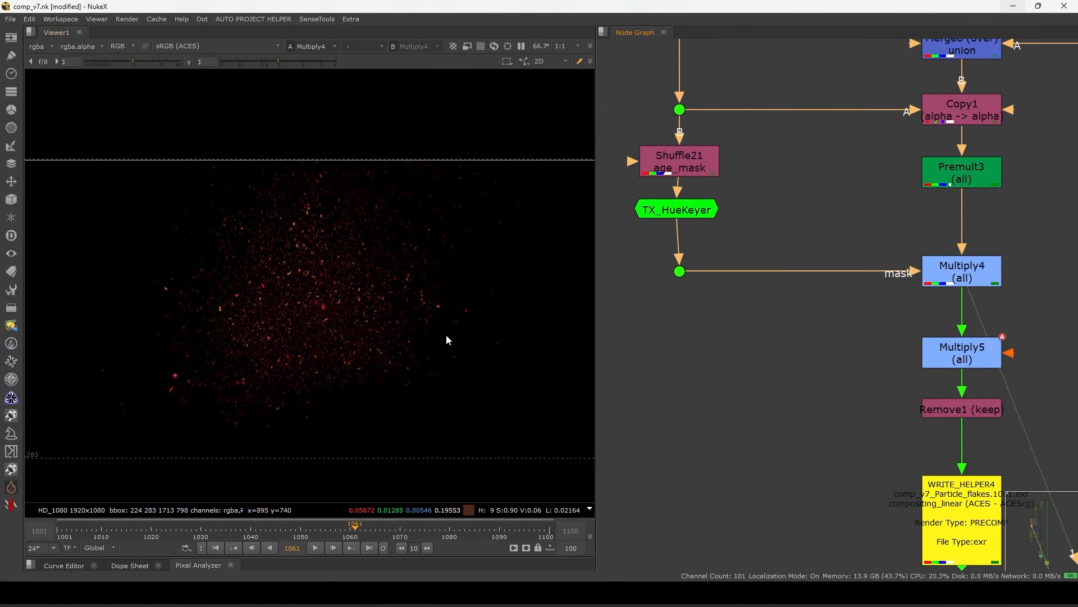
click(962, 272)
key(d)
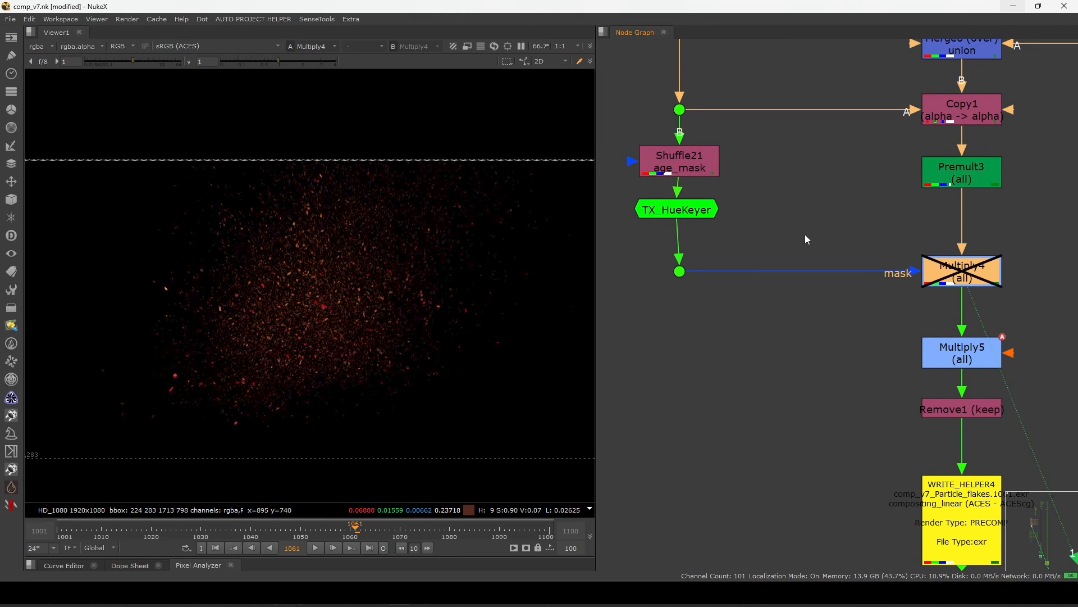
key(d)
Examine the TX_HueKeyer alpha at frames 1052 and 1055.
click(686, 217)
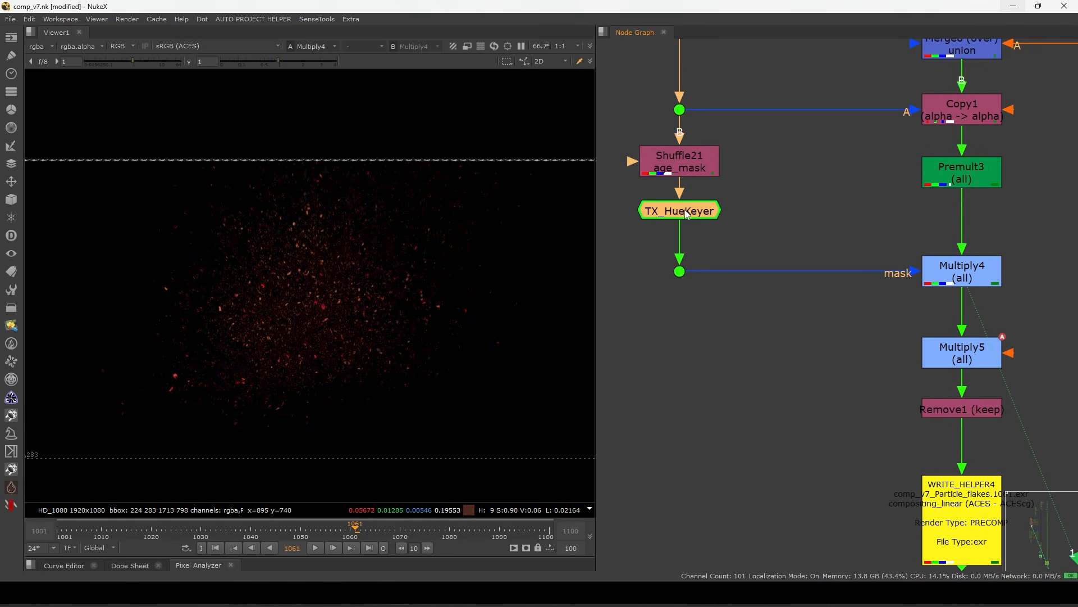
key(1)
key(a)
drag(353, 531, 312, 535)
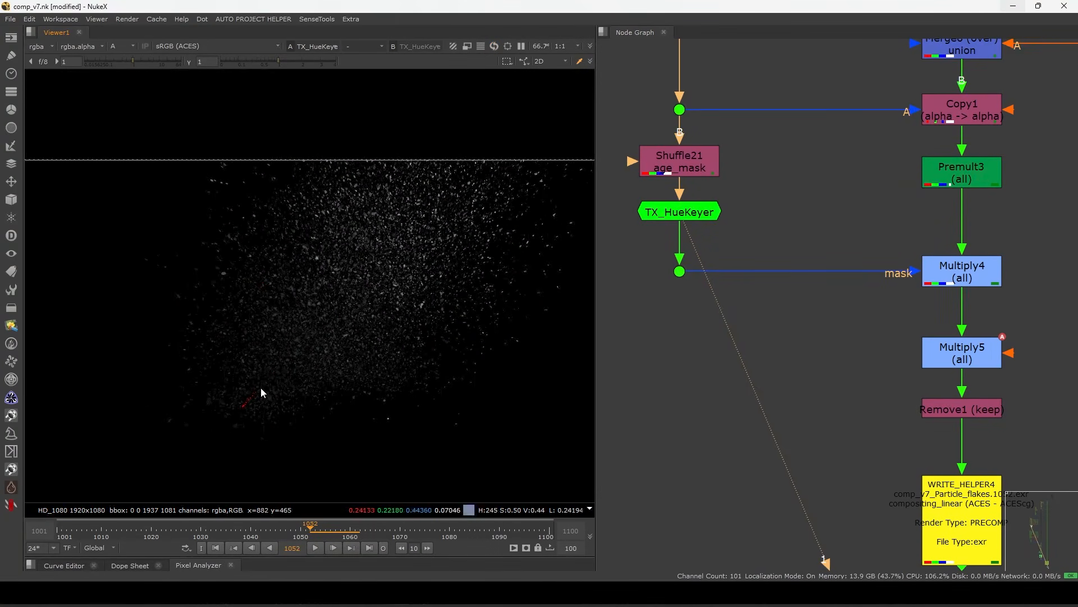
click(327, 531)
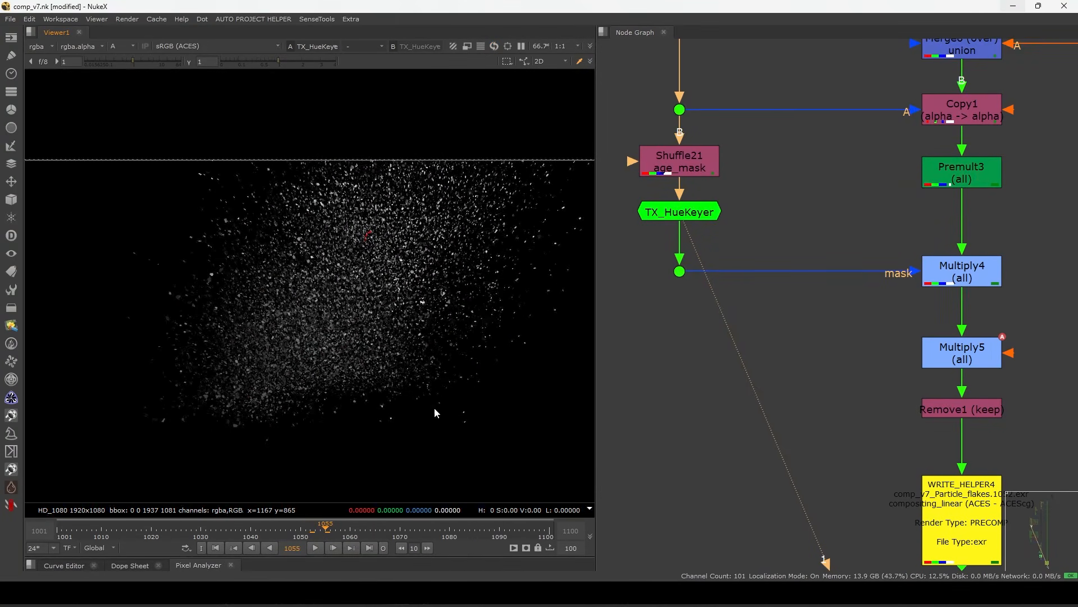
View Multiply4's alpha at frame 1055 and return the viewer to colour.
click(671, 176)
click(954, 279)
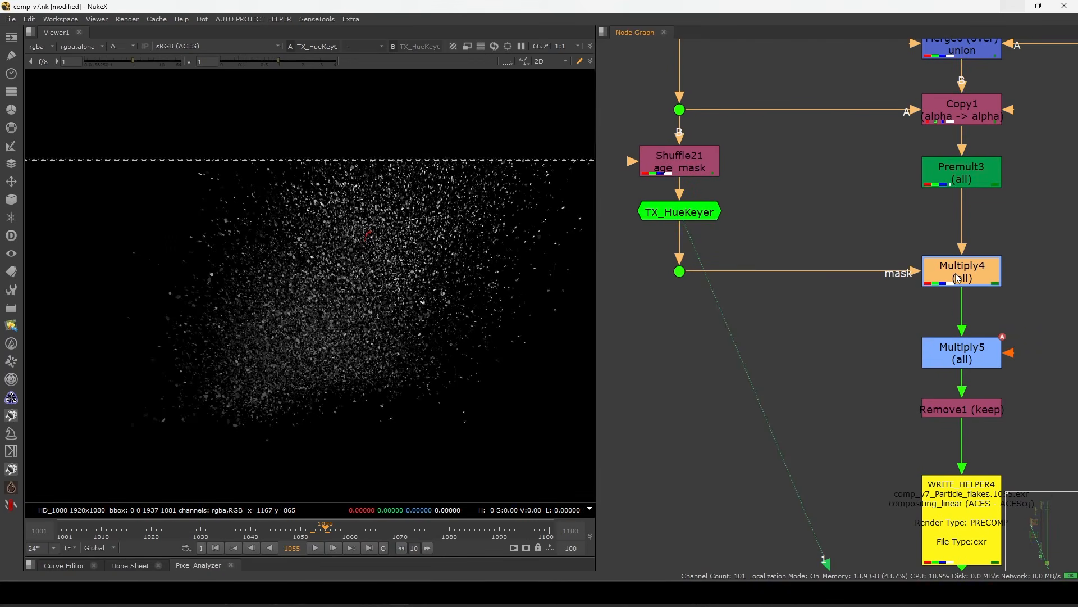
key(1)
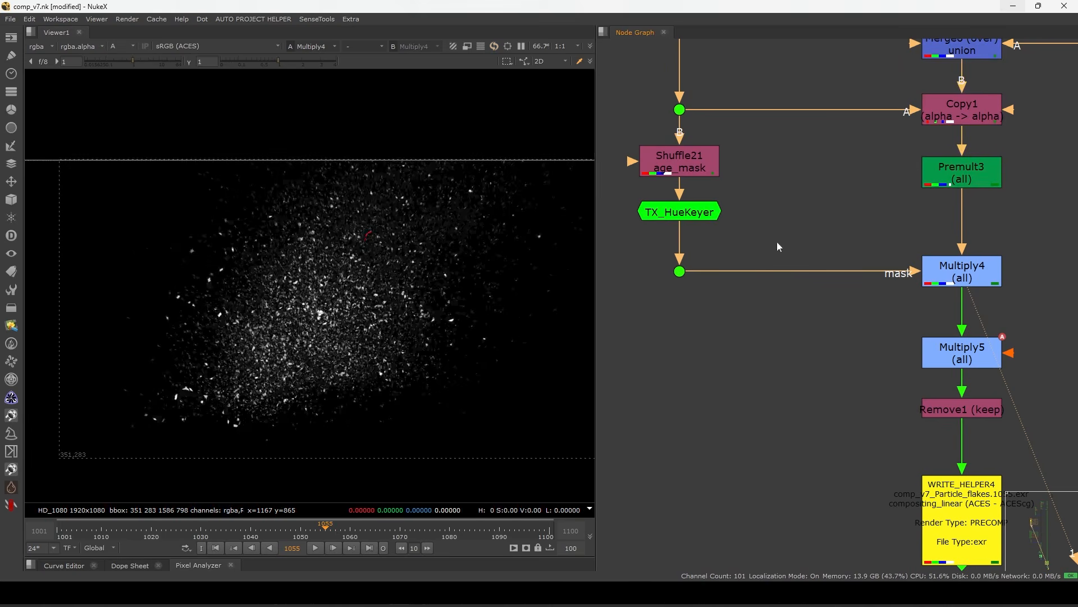
key(a)
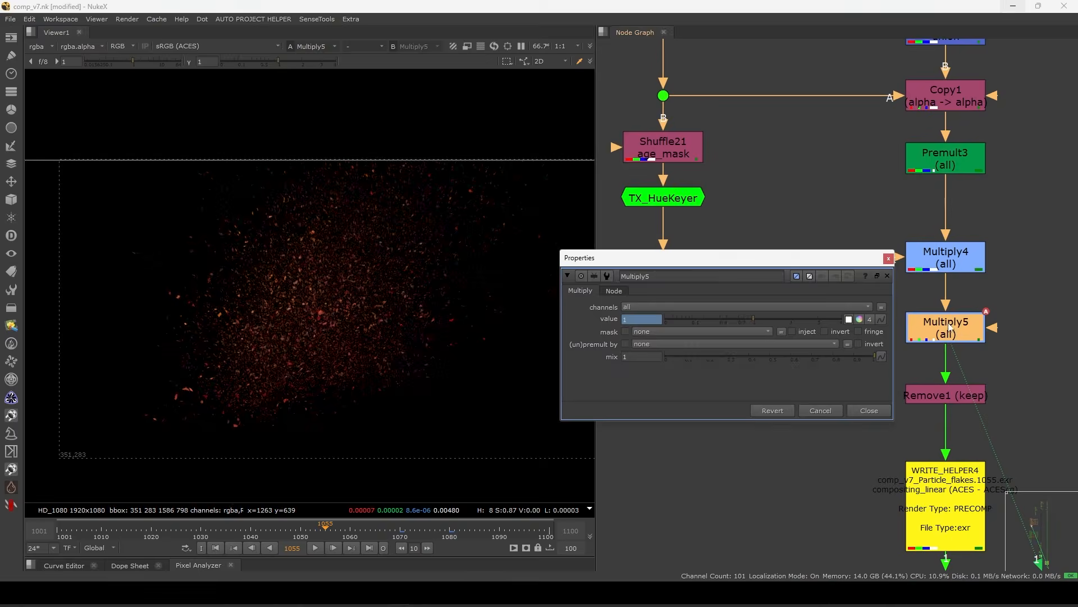
Examine Multiply5's animated value around frame 1070 and close its properties.
drag(731, 259, 781, 205)
click(400, 531)
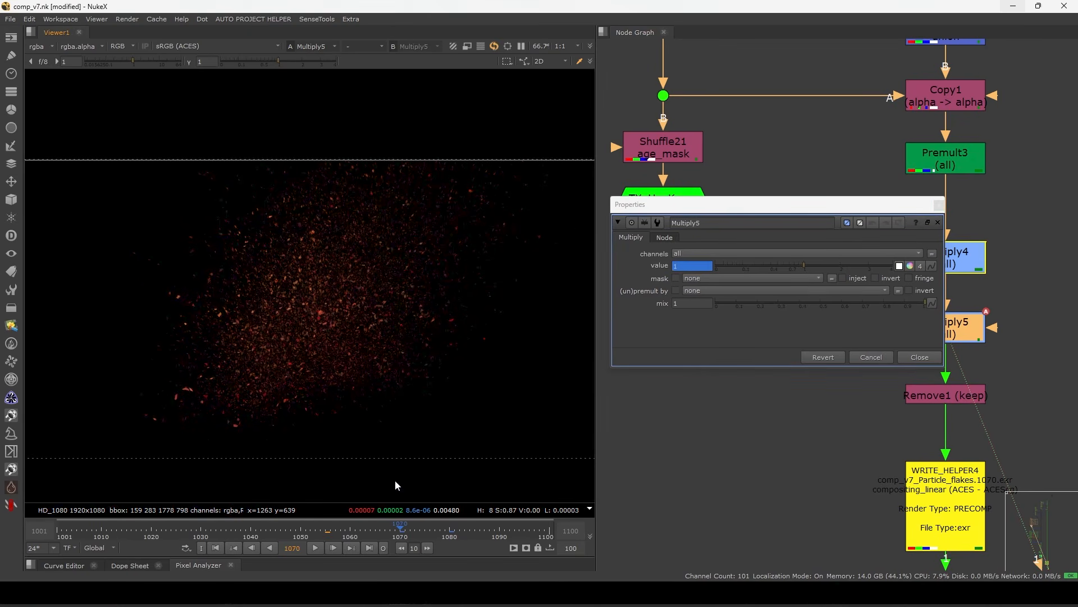
mouse_move(404, 534)
mouse_down()
mouse_move(432, 532)
mouse_move(402, 537)
mouse_up()
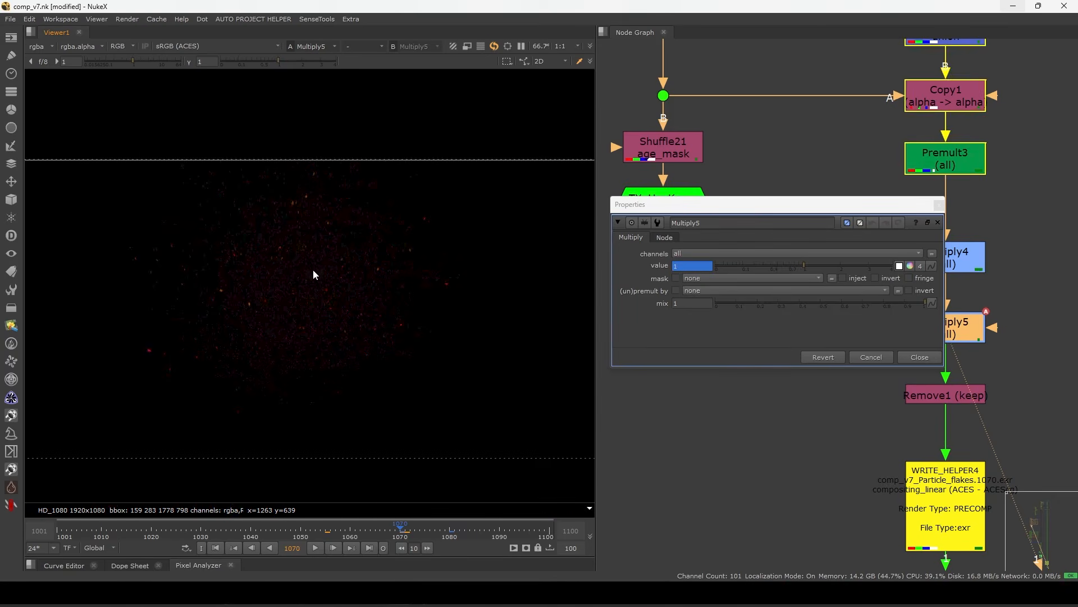
drag(406, 535, 453, 534)
click(919, 357)
Play the Read19 flakes precomp fitted to the viewer and stop at frame 1059.
scroll(853, 348, down, 5)
scroll(881, 352, up, 4)
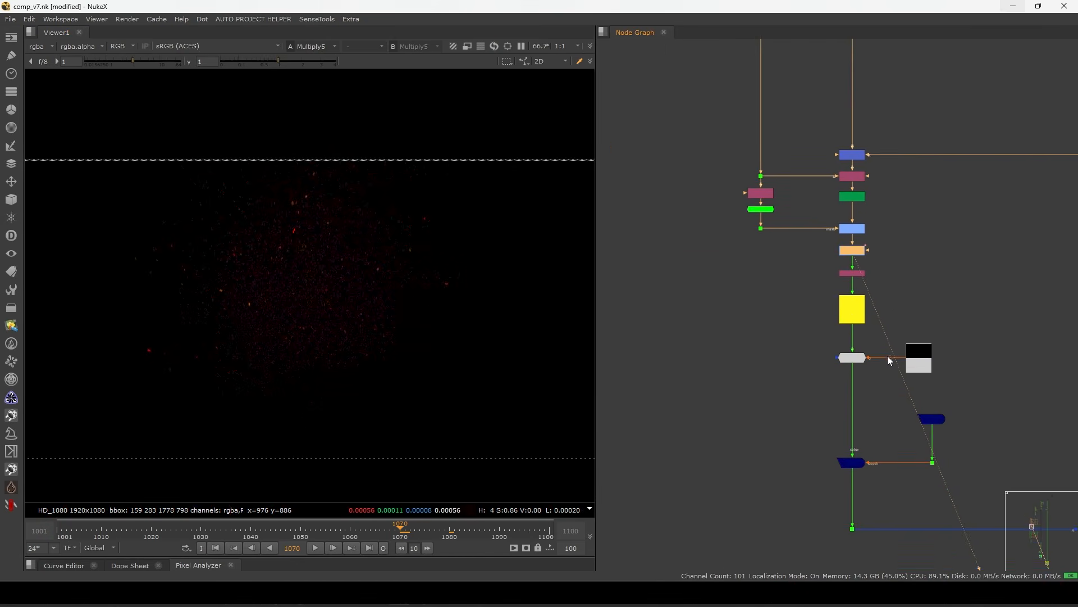
scroll(414, 304, down, 3)
key(Home)
scroll(387, 340, up, 1)
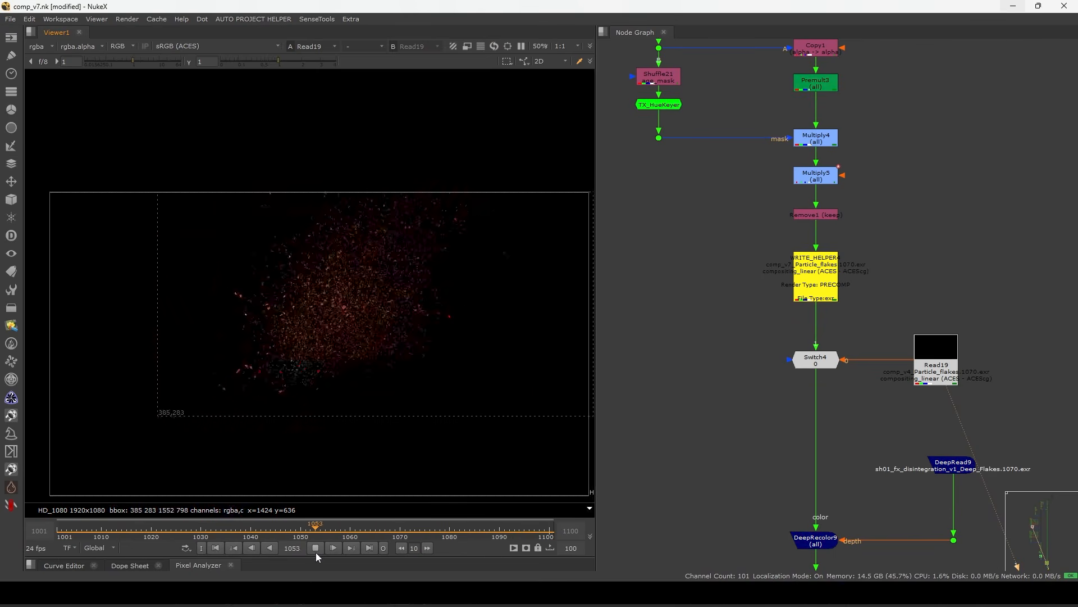
click(316, 548)
middle_drag(573, 426, 562, 368)
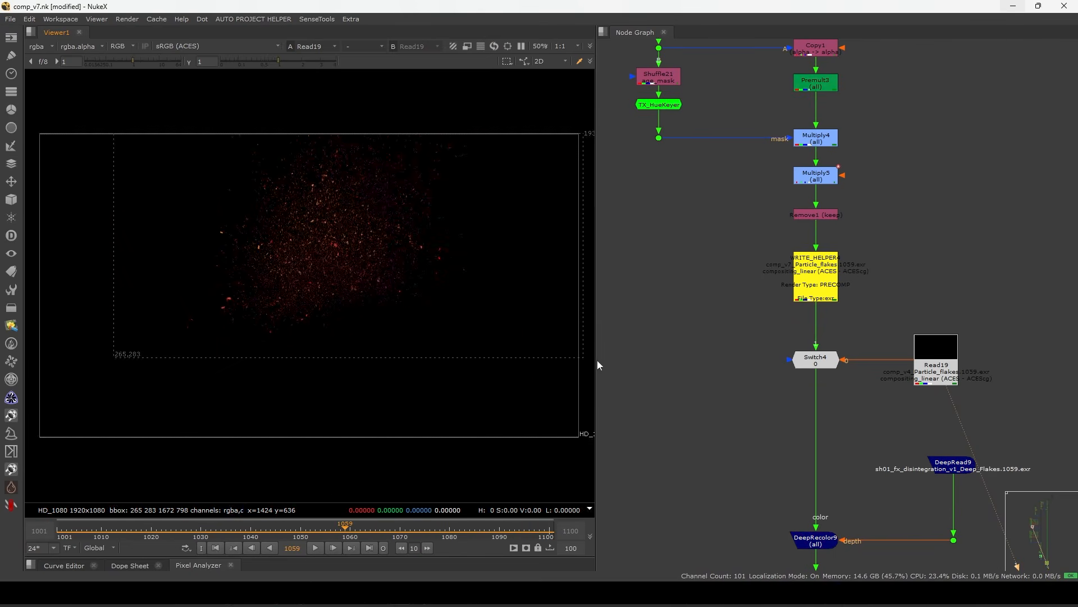
View the DeepMerge that joins the flakes branch and examine the combined particles at frame 1029.
middle_drag(833, 427, 840, 262)
scroll(804, 341, down, 8)
middle_drag(1024, 342, 851, 293)
drag(879, 289, 982, 344)
key(1)
click(252, 529)
drag(254, 531, 197, 534)
scroll(345, 295, up, 3)
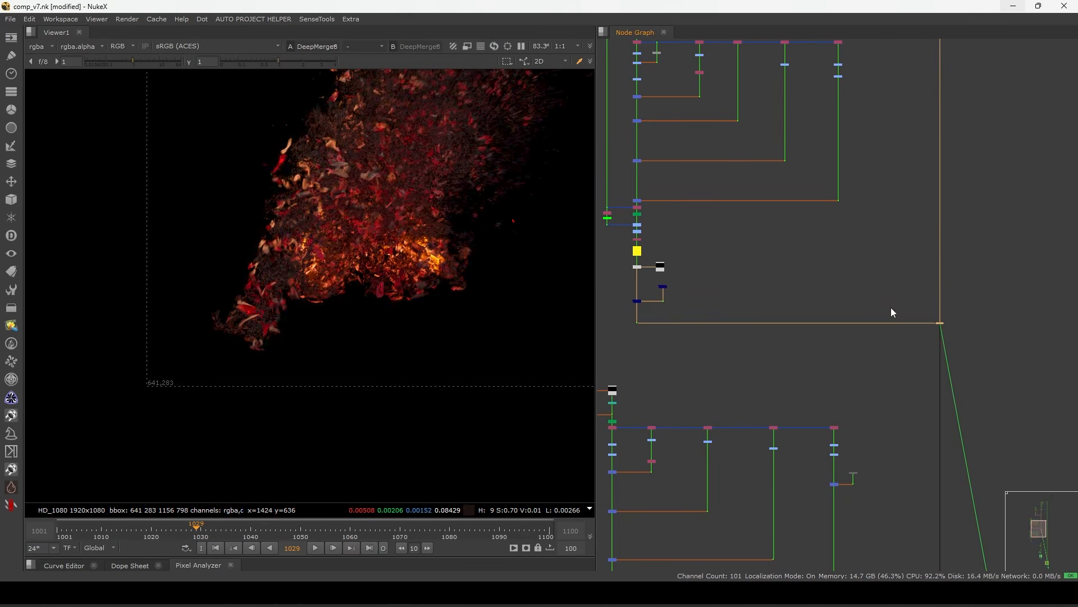
Compare the burning debris with its correction nodes enabled and disabled, examining the glowing embers up close.
scroll(409, 272, up, 3)
scroll(329, 331, up, 4)
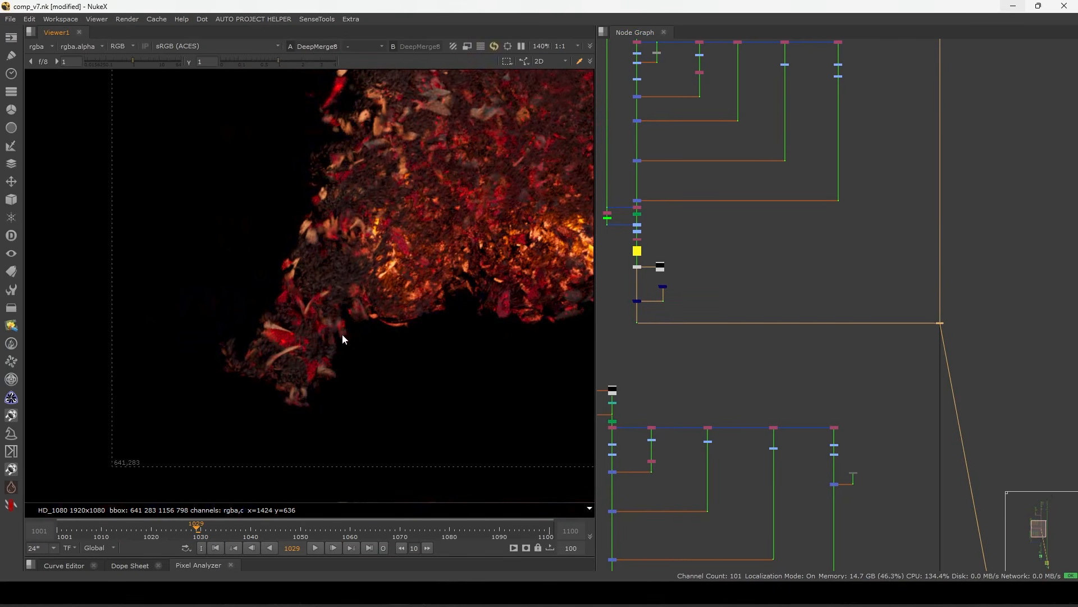
key(d)
key(d)
middle_drag(590, 151, 417, 343)
key(d)
key(d)
key(d)
key(d)
key(d)
key(d)
key(d)
key(d)
key(d)
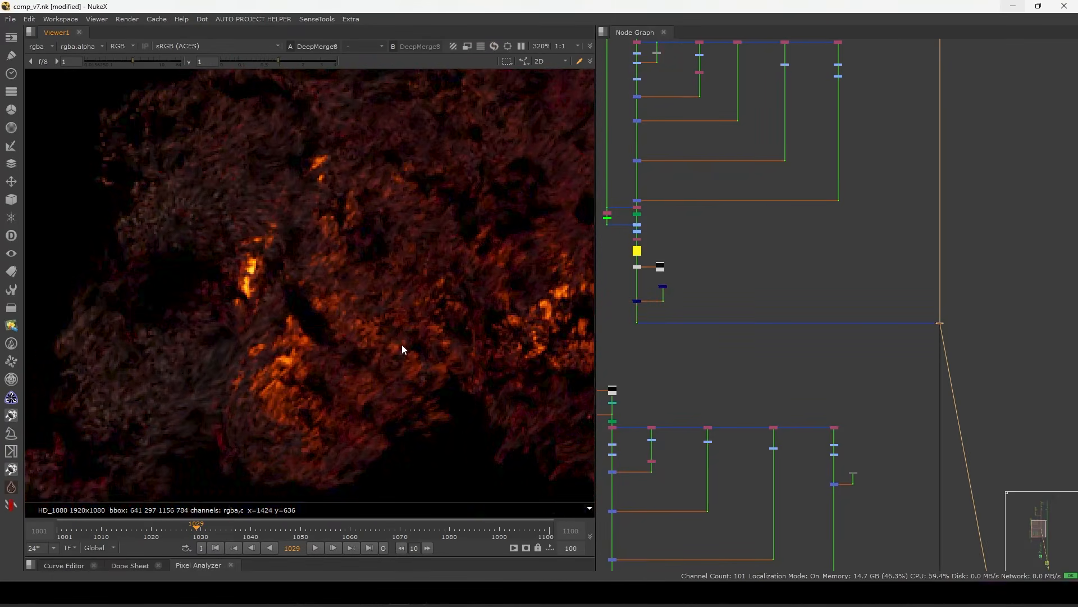
View the original smoke render from Read8 at frame 1029.
scroll(406, 319, down, 6)
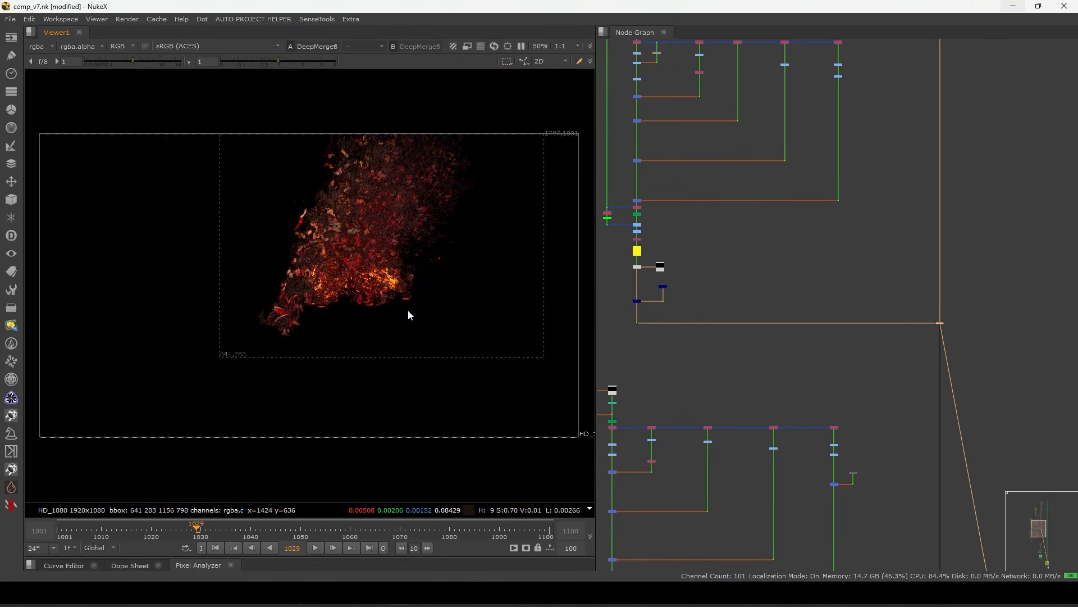
scroll(747, 505, down, 1)
middle_drag(742, 533, 842, 224)
drag(712, 383, 772, 333)
key(1)
middle_drag(726, 277, 740, 307)
middle_drag(750, 79, 737, 172)
scroll(747, 170, up, 7)
click(760, 142)
key(1)
scroll(397, 221, up, 2)
drag(429, 171, 260, 358)
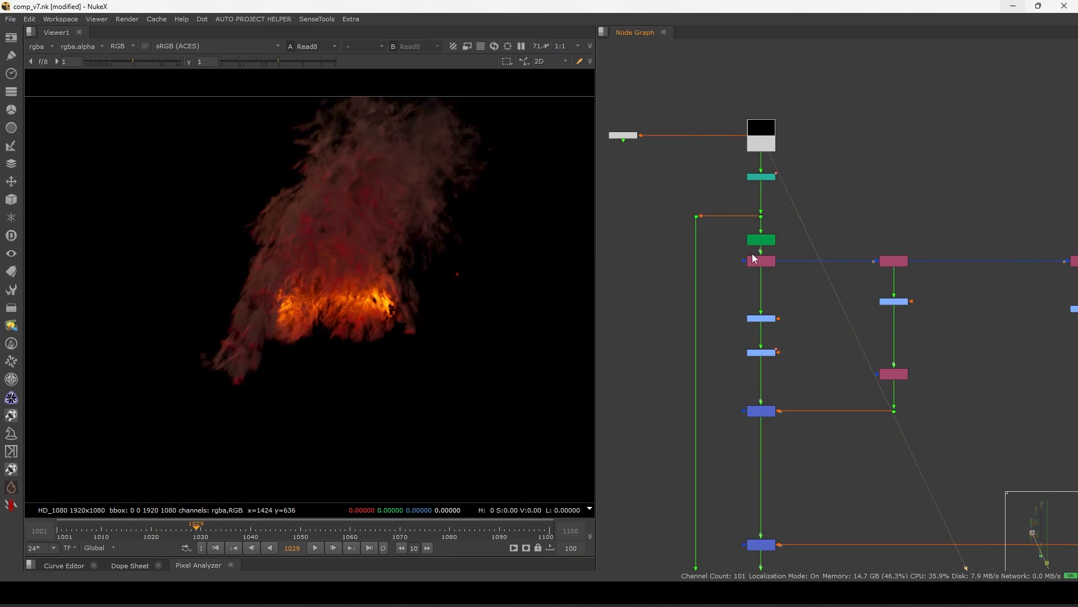
Go to frame 1040 and compare the smoke's DeepRecolor output with the original Read8 render.
scroll(754, 248, down, 2)
click(251, 530)
scroll(723, 245, down, 5)
middle_drag(719, 343, 742, 238)
scroll(743, 375, up, 7)
click(802, 460)
key(1)
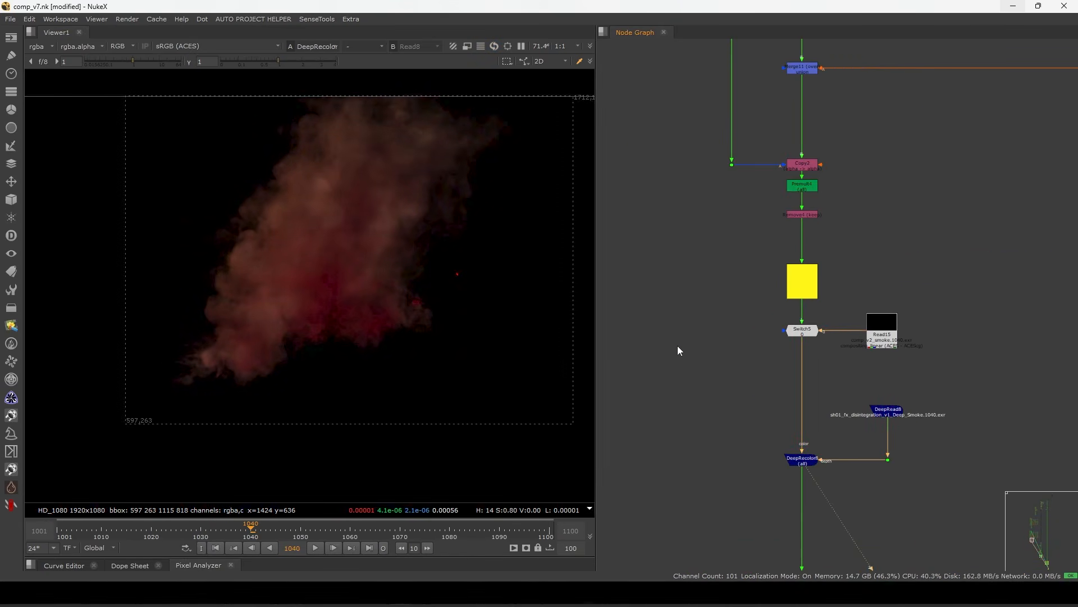
key(1)
key(2)
key(1)
Go to frame 1055 and compare the original smoke render with its DeepRecolor output.
scroll(359, 343, down, 2)
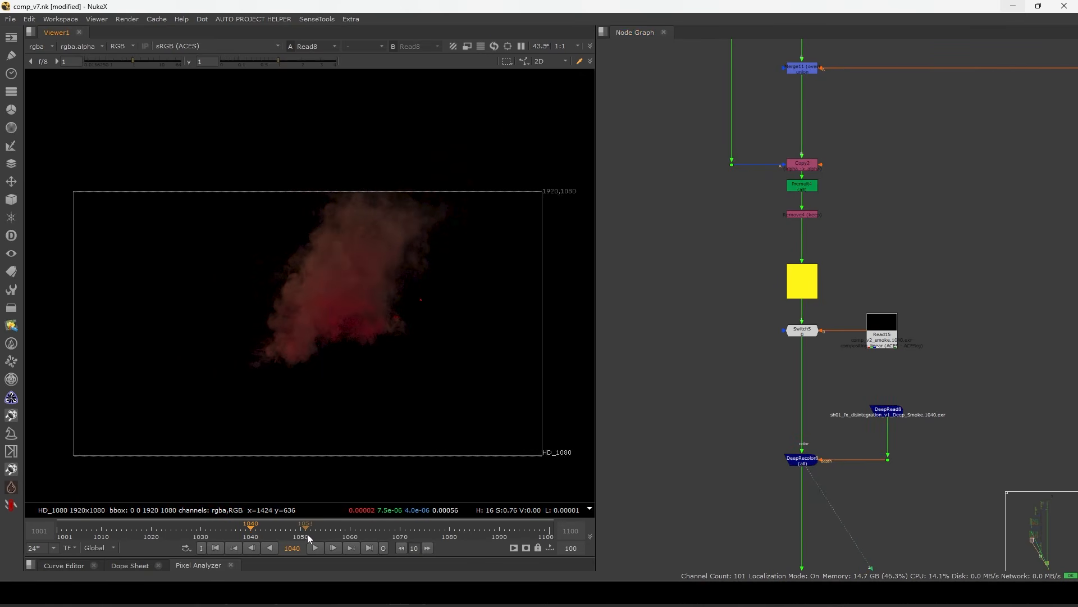
click(325, 530)
key(2)
key(1)
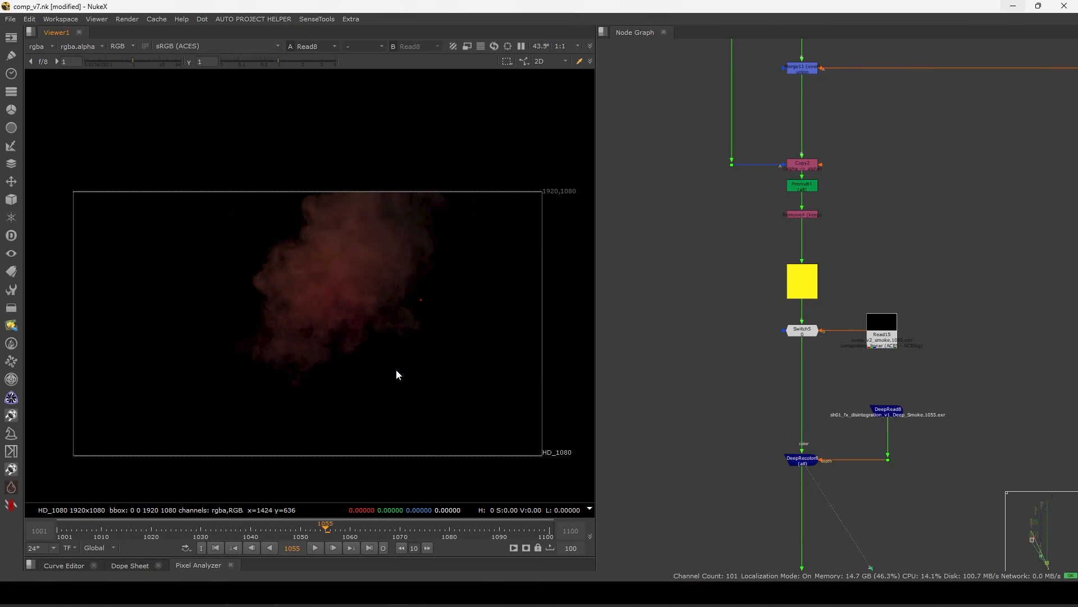
drag(406, 196, 266, 363)
key(2)
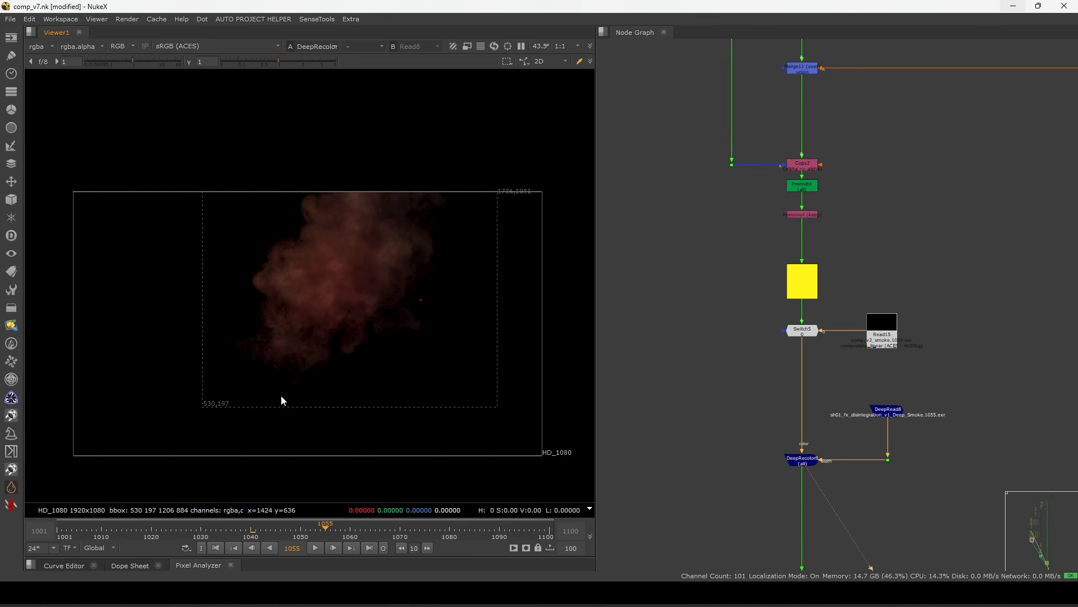
Compare the smoke versions at a frame near 1071 and scrub back to frame 1034.
click(405, 528)
key(1)
drag(258, 526, 221, 529)
click(207, 529)
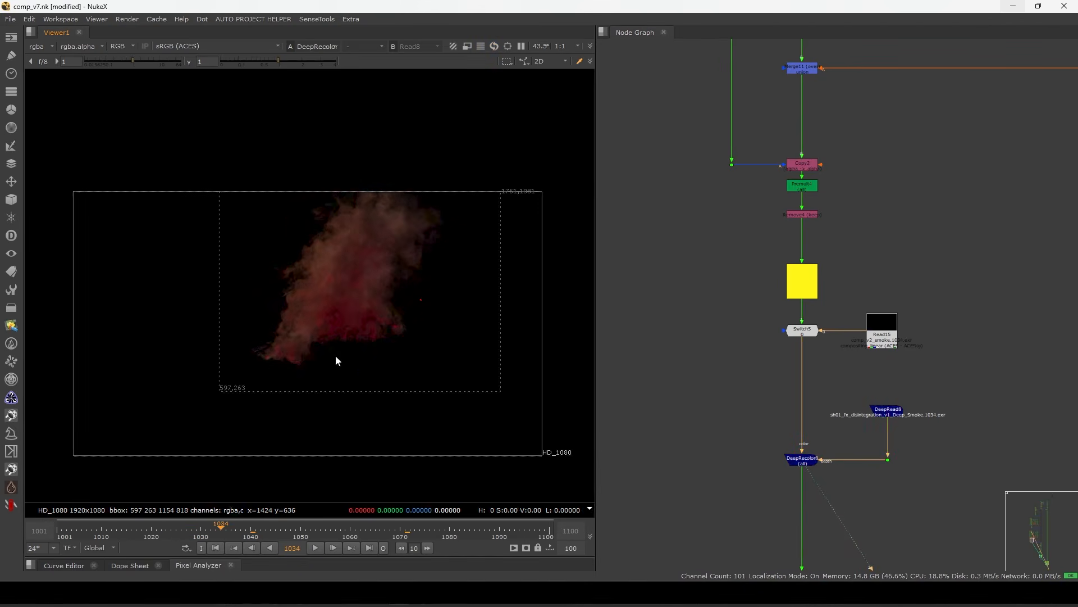
Step back to frame 1029 and compare the original smoke with its DeepRecolor output.
key(Left)
key(Left)
key(Left)
key(Left)
key(Left)
key(Left)
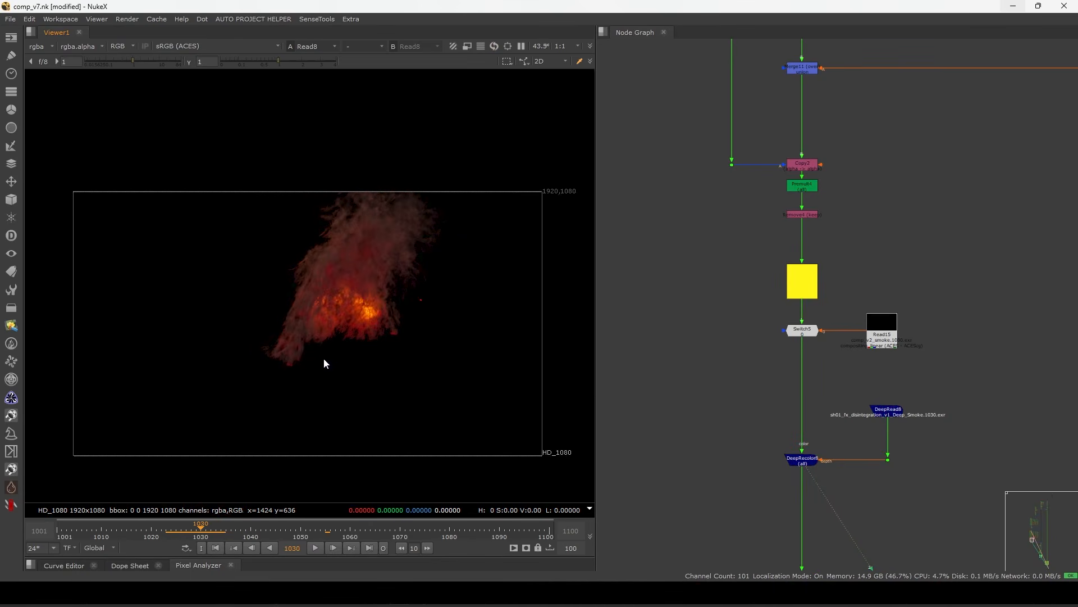
key(Right)
key(2)
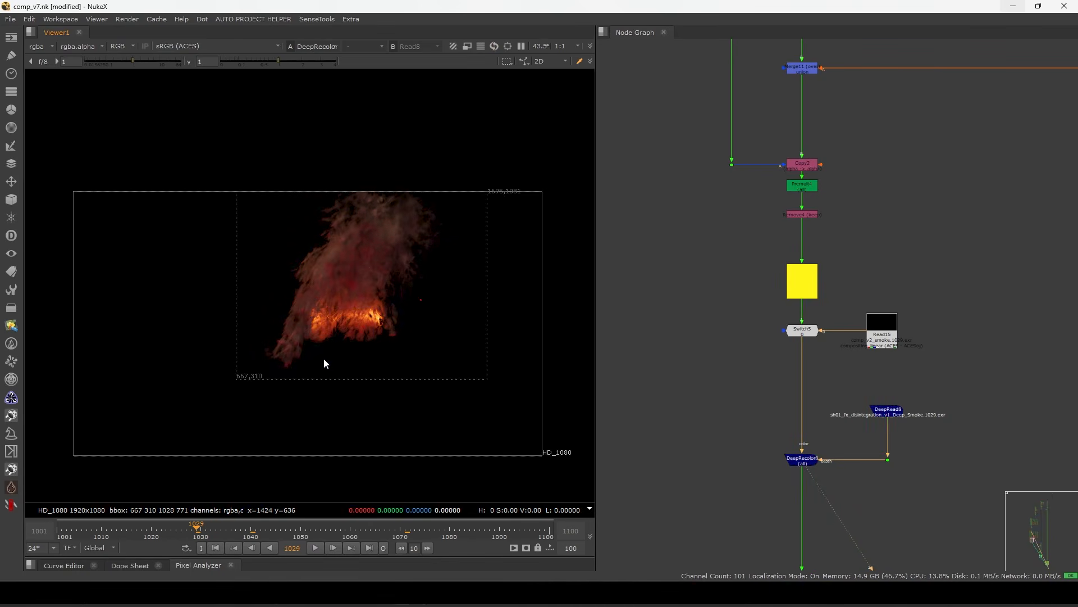
key(1)
Select the smoke's light-pass branches and view the RGBA_FX_flake_light pass from Shuffle10.
scroll(801, 415, down, 6)
middle_drag(815, 169, 790, 213)
scroll(787, 209, up, 4)
scroll(767, 168, down, 5)
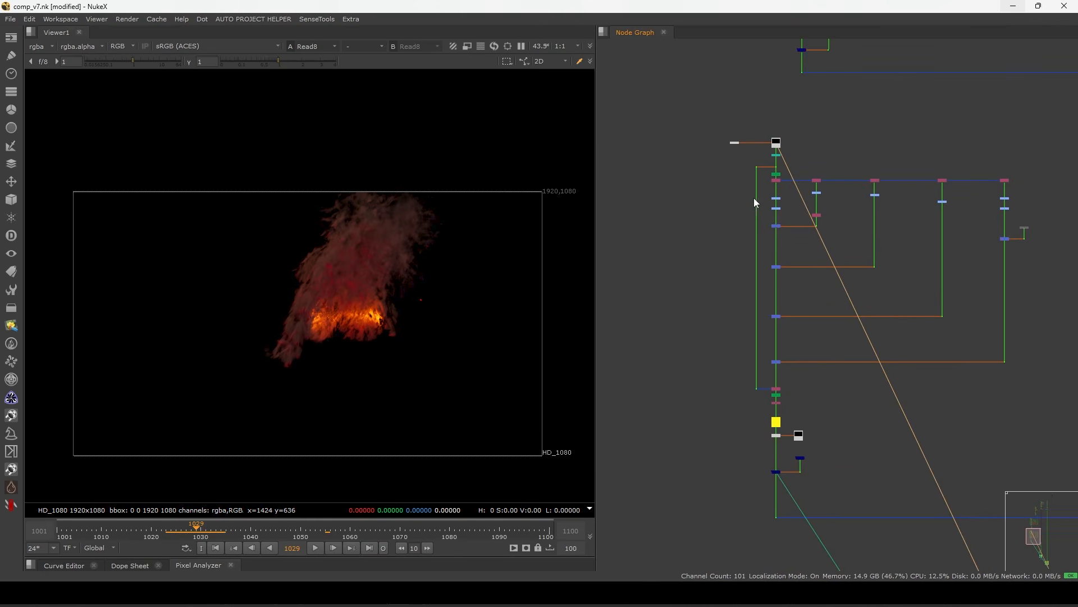
drag(762, 173, 1036, 382)
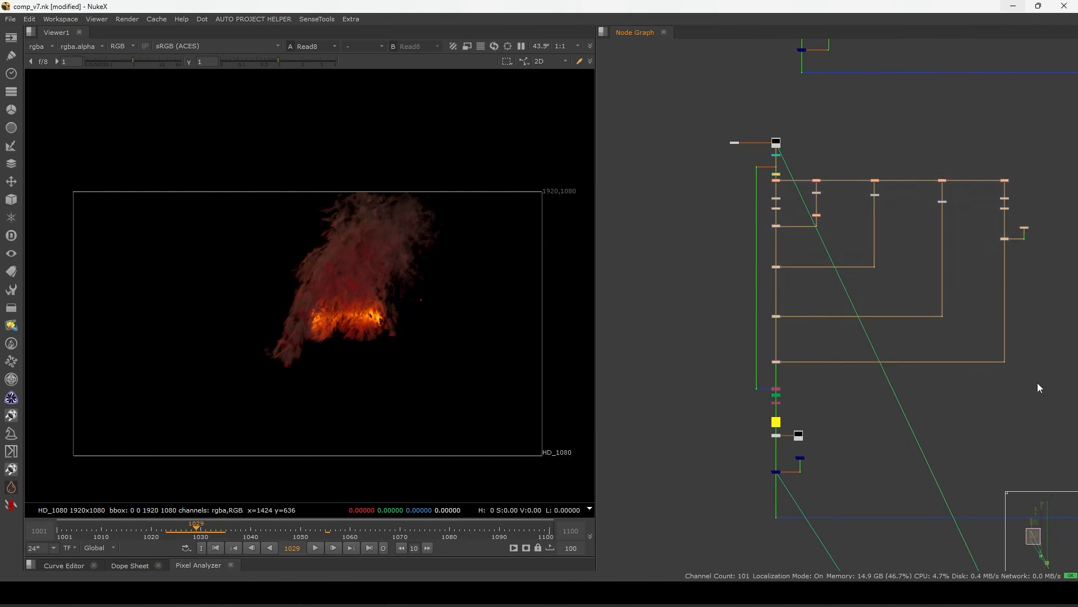
scroll(794, 177, up, 8)
click(749, 208)
key(1)
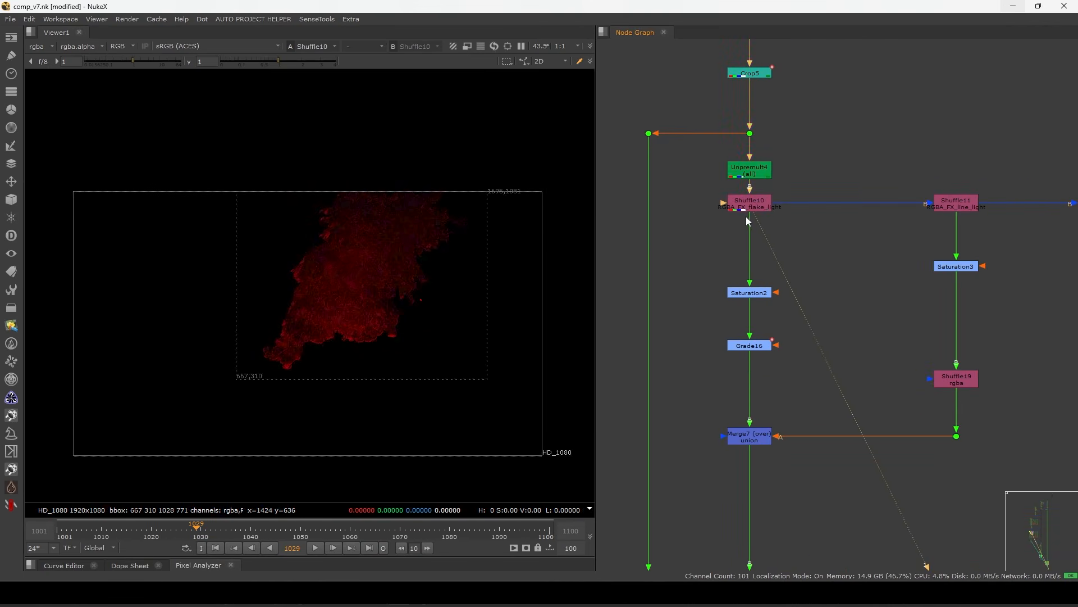
View the RGBA_FX_line_light pass from Shuffle11 and examine its fire glow closely.
scroll(752, 212, up, 4)
click(754, 202)
scroll(812, 191, down, 10)
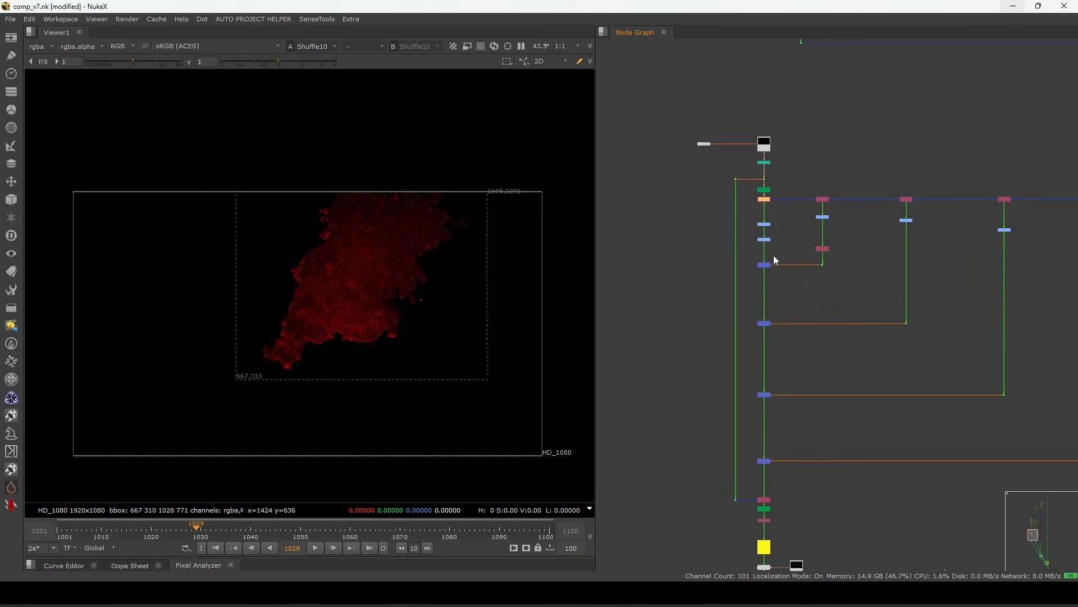
scroll(868, 196, up, 11)
click(800, 143)
scroll(821, 207, down, 3)
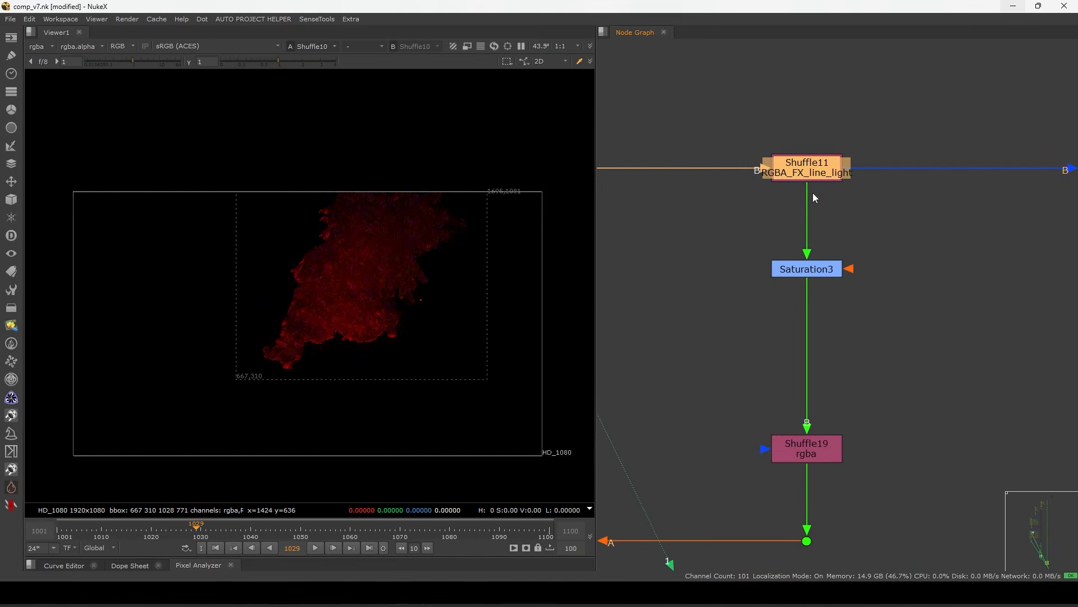
key(1)
middle_drag(868, 245, 517, 289)
scroll(381, 316, up, 4)
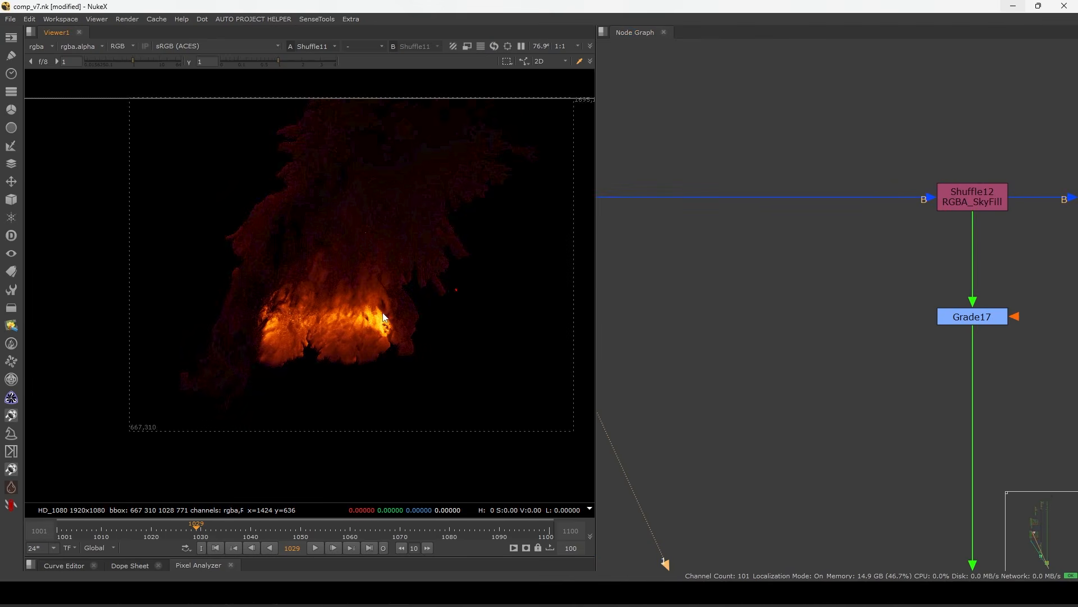
View the RGBA_SkyFill pass from Shuffle12 with a temporary viewer gain boost, and compare it with Grade17.
key(f)
middle_drag(1013, 228, 812, 272)
click(911, 232)
key(1)
click(966, 279)
drag(146, 64, 166, 66)
ctrl+click(152, 64)
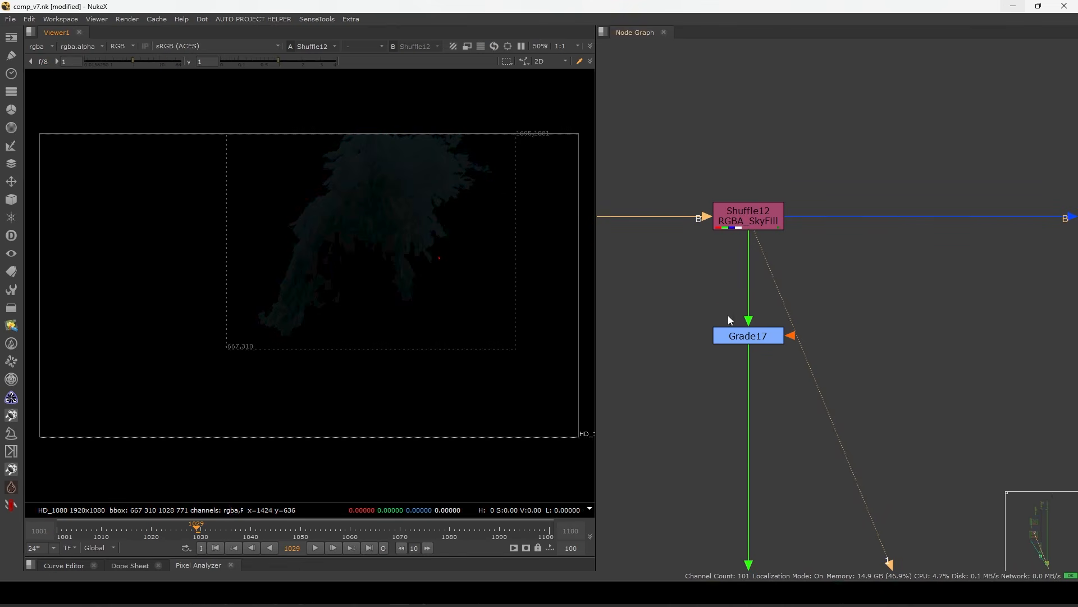
click(750, 335)
key(1)
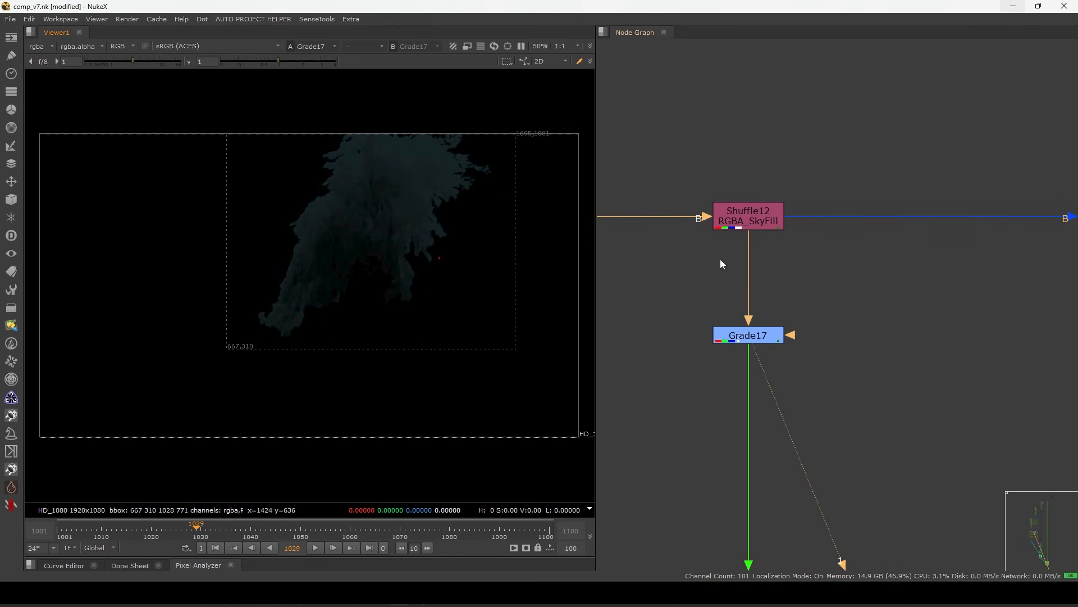
View the RGBA_char_02 pass from Shuffle14 and temporarily raise the viewer gain to examine it.
middle_drag(964, 276, 530, 292)
click(876, 244)
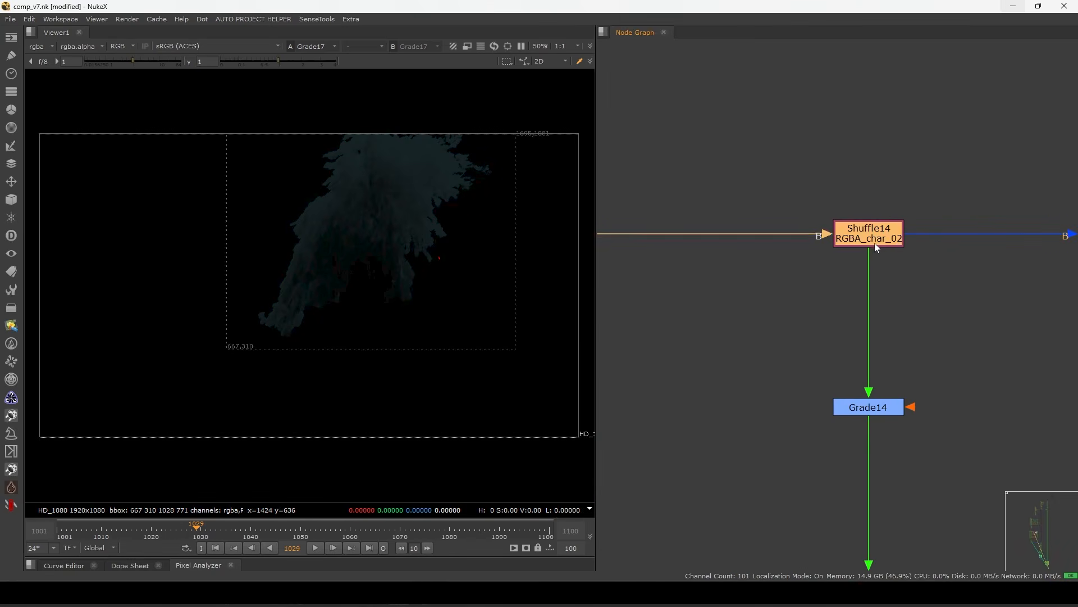
key(1)
drag(145, 61, 163, 63)
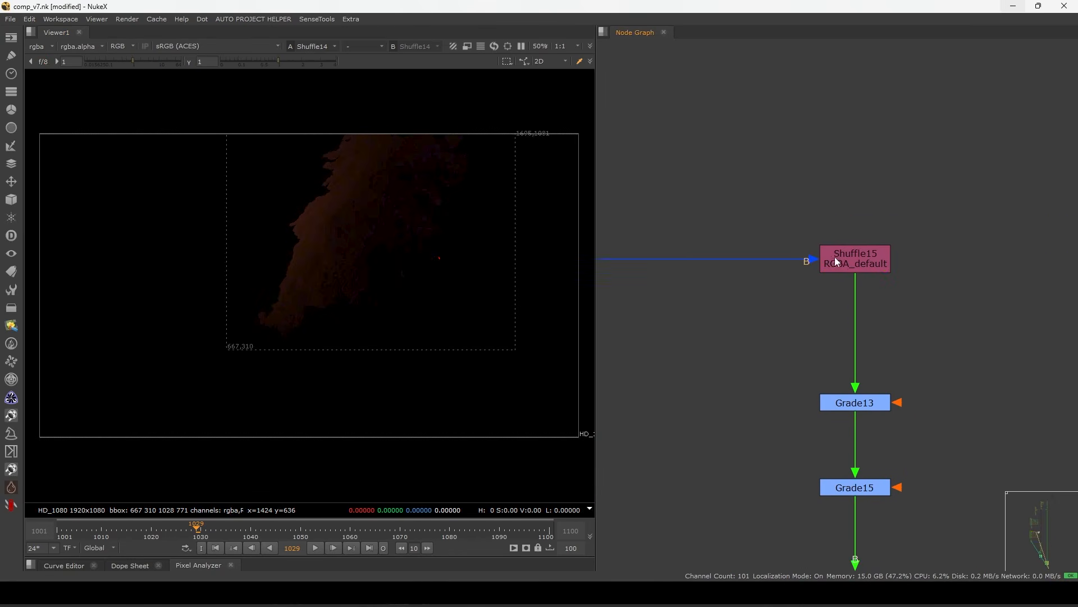
View the RGBA_default pass from Shuffle15, brighten the viewer gain temporarily and reset it.
click(840, 264)
key(1)
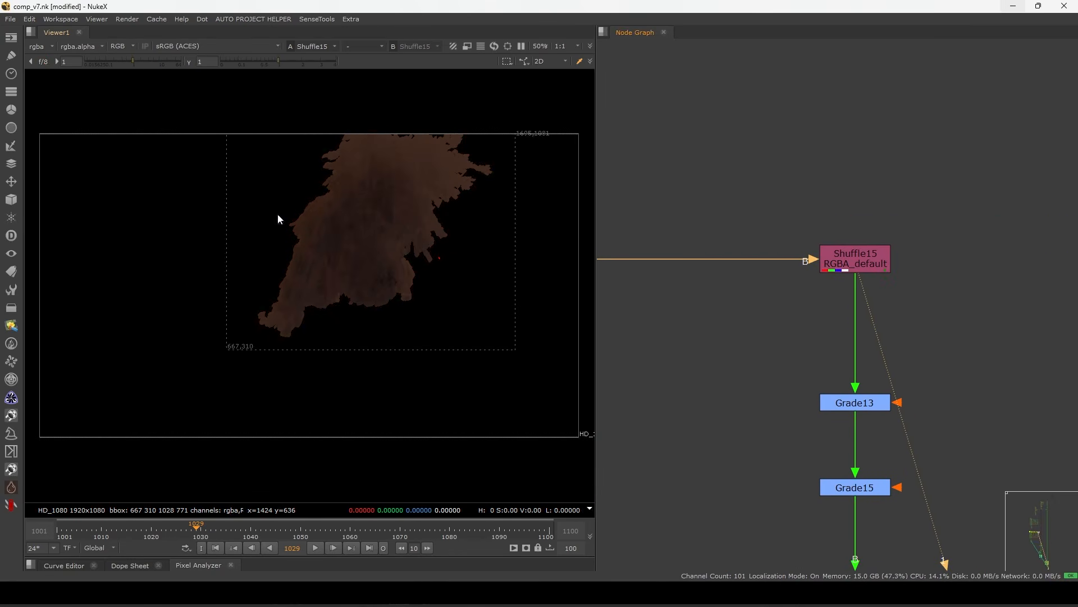
drag(148, 61, 163, 65)
ctrl+click(143, 64)
View the recombined smoke at Premult4 and at the Remove4 node below it.
scroll(807, 252, down, 4)
middle_drag(752, 380, 859, 290)
scroll(858, 289, down, 4)
middle_drag(635, 292, 770, 177)
scroll(752, 439, up, 6)
middle_drag(751, 439, 803, 325)
click(797, 355)
key(1)
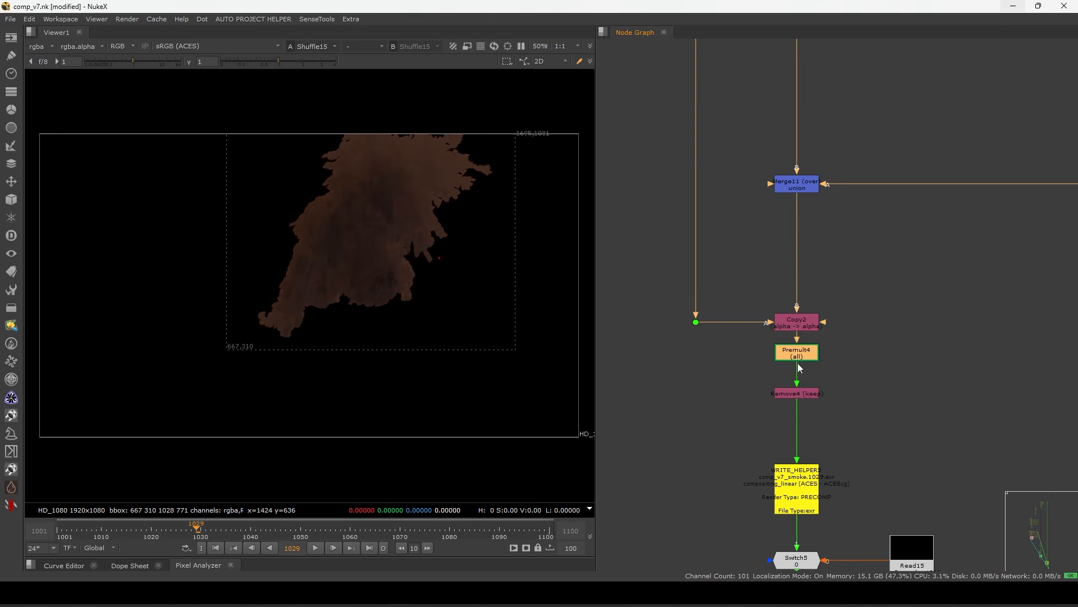
click(797, 395)
key(1)
Disable the color correction nodes across the smoke's light-pass branches to view the smoke without corrections.
scroll(796, 392, down, 6)
middle_drag(758, 418, 674, 505)
middle_drag(783, 336, 757, 404)
scroll(706, 195, up, 6)
drag(878, 110, 618, 241)
scroll(651, 240, down, 6)
middle_drag(860, 217, 757, 242)
shift+drag(746, 212, 1006, 292)
middle_drag(1024, 327, 729, 300)
shift+drag(787, 191, 863, 332)
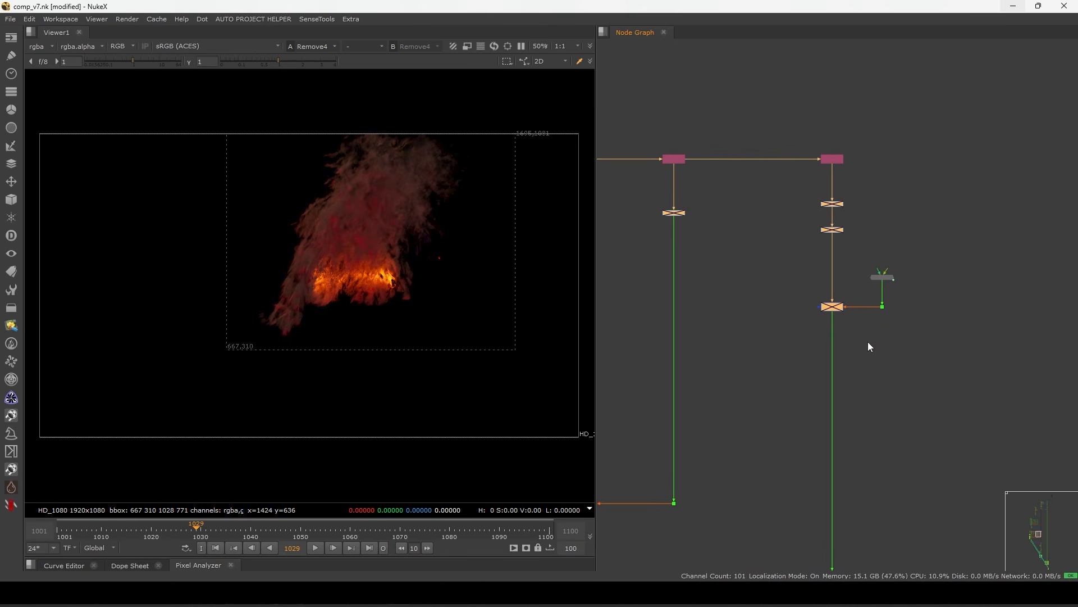
key(d)
Toggle the selected correction nodes off and on, leaving them enabled, to compare the smoke and fire detail up close.
scroll(386, 220, up, 3)
middle_drag(787, 257, 892, 260)
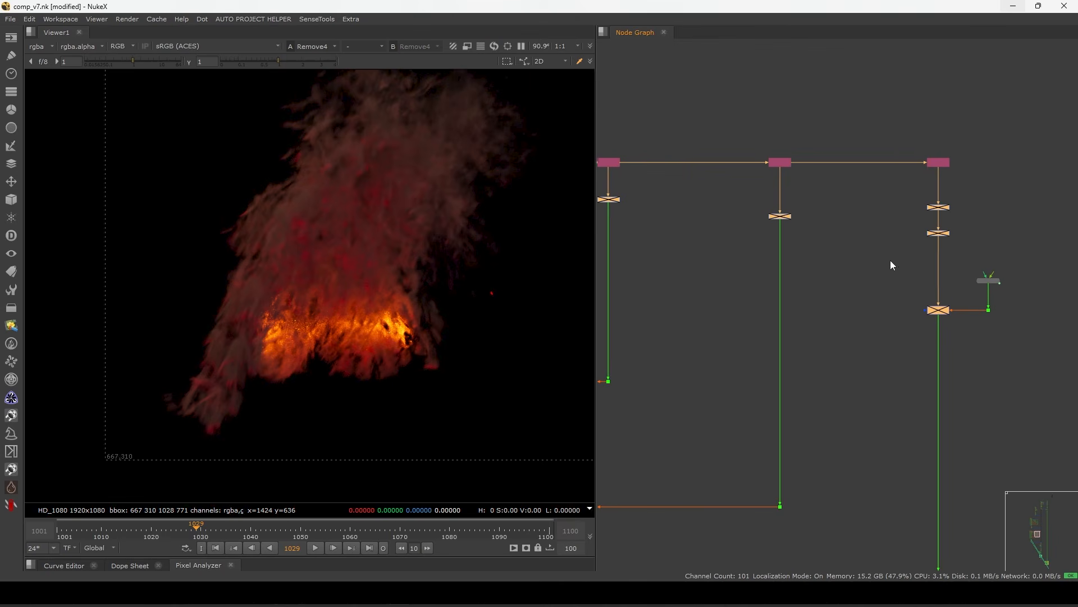
key(d)
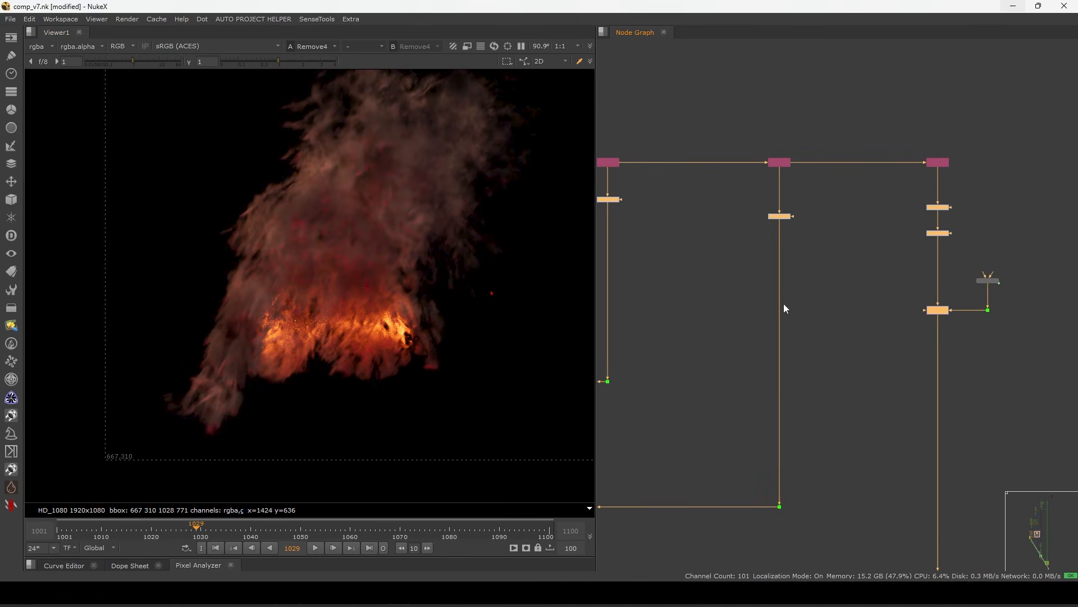
key(d)
scroll(365, 318, up, 7)
key(d)
key(d)
key(d)
scroll(418, 309, up, 3)
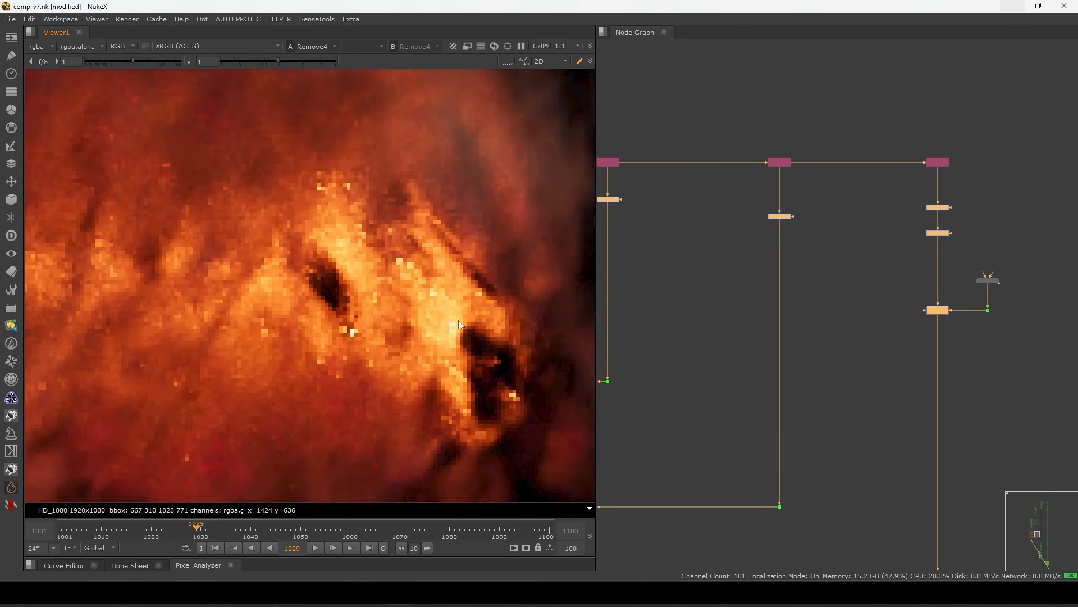
key(d)
key(d)
scroll(447, 318, up, 2)
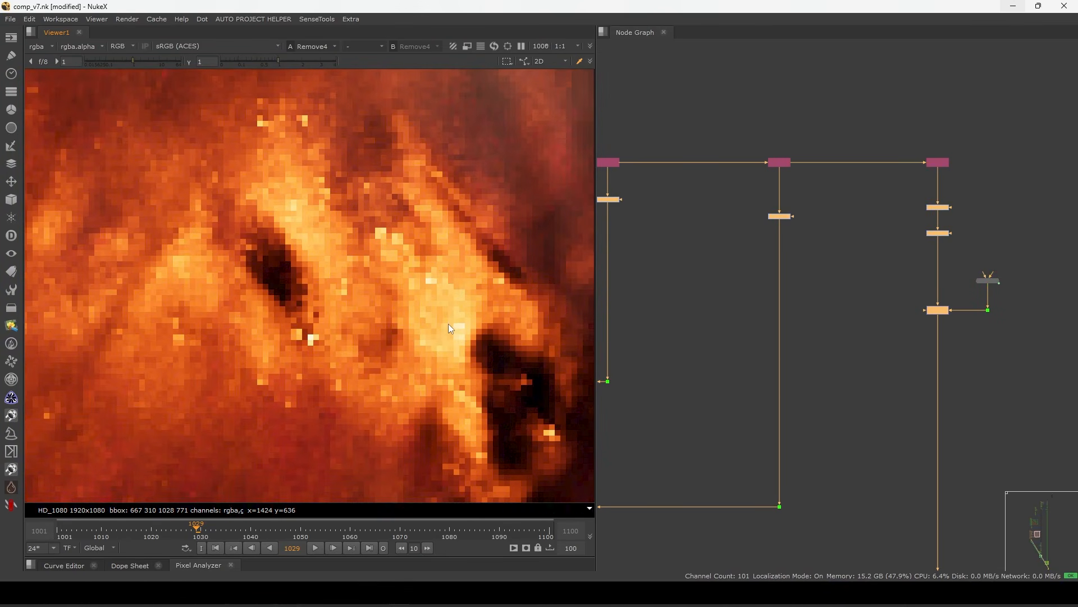
Disable the noise multiply merge and Grade15 on the RGBA_default branch to view the smoke without them.
key(f)
click(876, 300)
middle_drag(960, 267, 878, 271)
scroll(878, 271, up, 1)
scroll(469, 261, up, 3)
drag(776, 308, 871, 337)
key(d)
scroll(876, 355, down, 6)
middle_drag(849, 346, 764, 304)
scroll(760, 297, up, 6)
drag(814, 245, 875, 275)
key(d)
scroll(852, 253, up, 3)
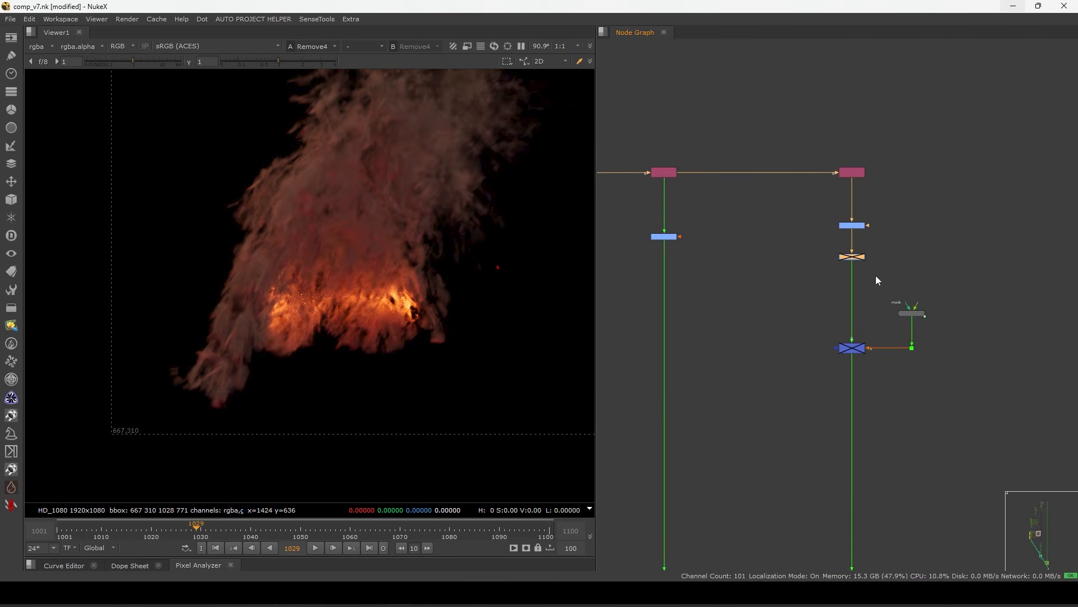
Toggle Grade15 and the noise multiply merge together to compare their effect on the smoke, leaving both enabled.
scroll(849, 255, down, 1)
drag(811, 241, 898, 403)
key(d)
key(d)
key(d)
key(d)
key(d)
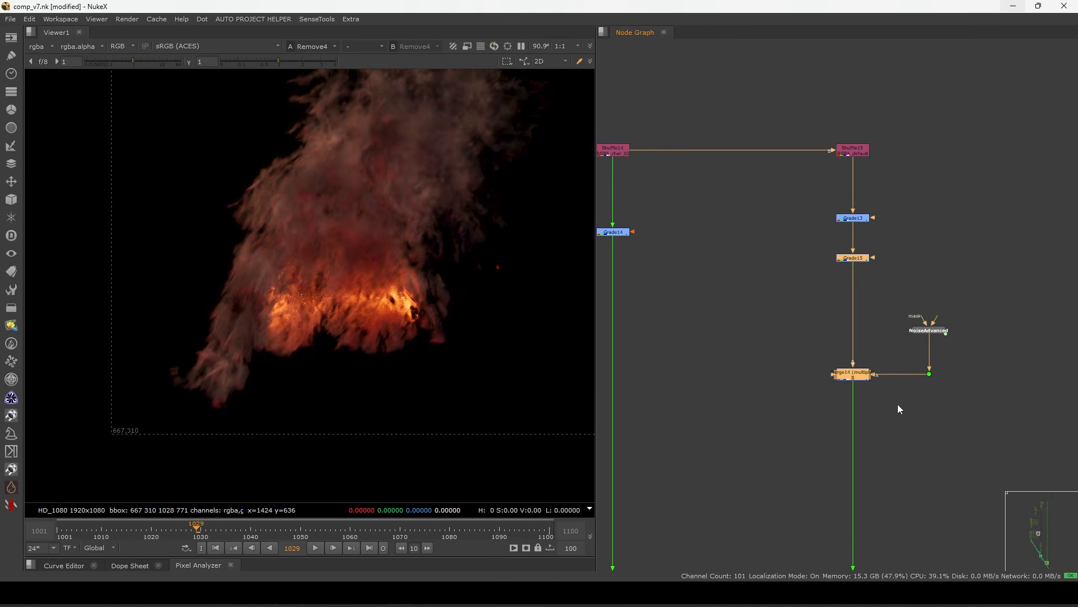
key(d)
key(d)
key(d)
key(d)
View the NoiseAdvanced node's full frame and play its animated pattern, then stop playback.
middle_drag(905, 342, 878, 337)
click(902, 309)
key(1)
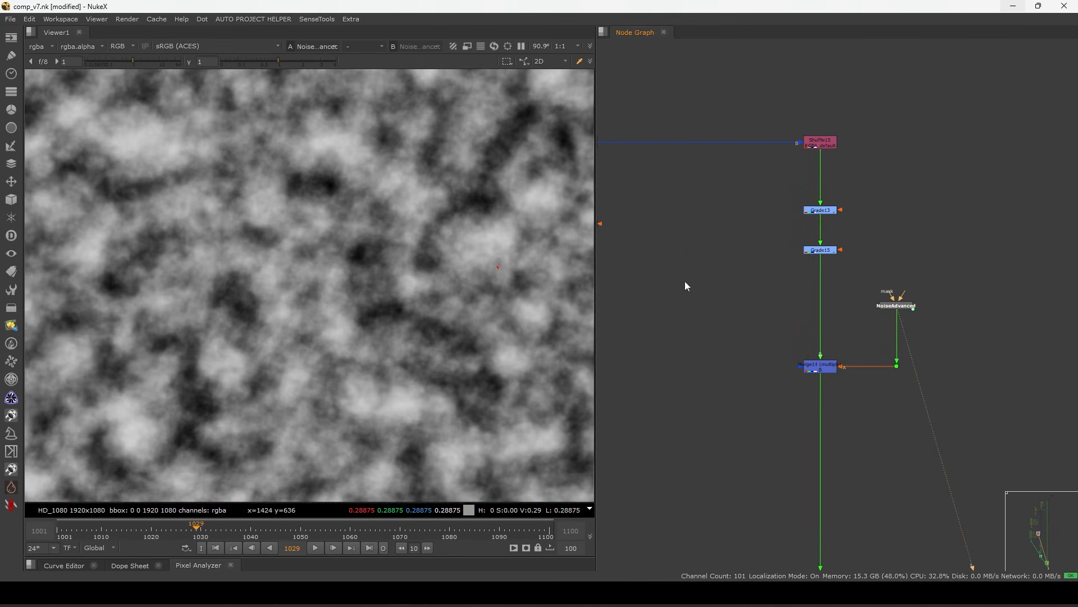
key(f)
click(314, 547)
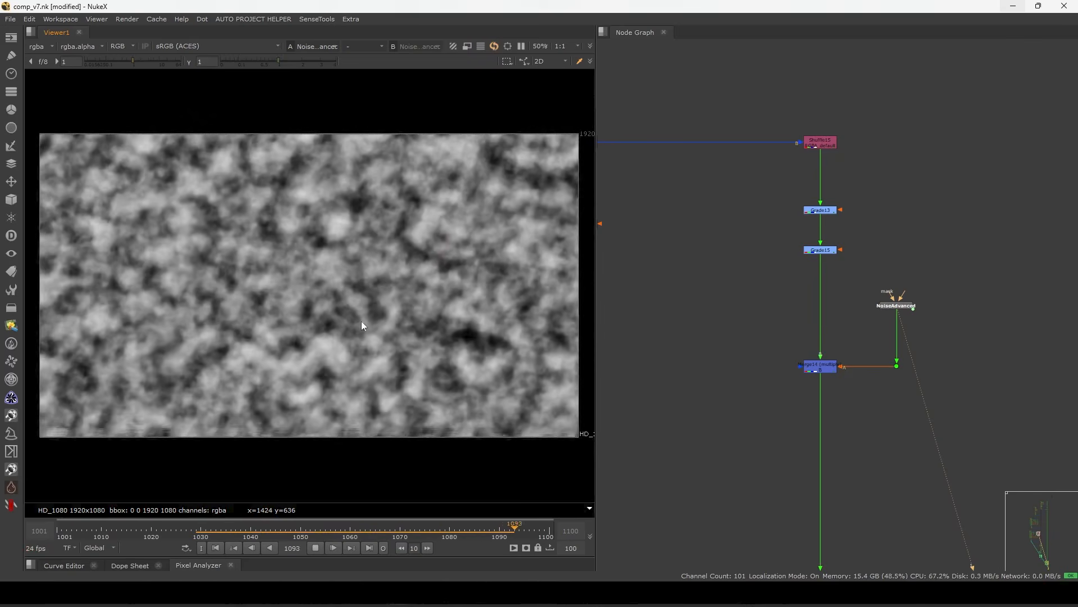
click(316, 547)
View the rendered comp in Read21, play the disintegration and stop at frame 1031.
scroll(803, 397, down, 12)
middle_drag(801, 431, 820, 284)
scroll(865, 286, up, 9)
scroll(871, 174, up, 2)
click(796, 181)
key(1)
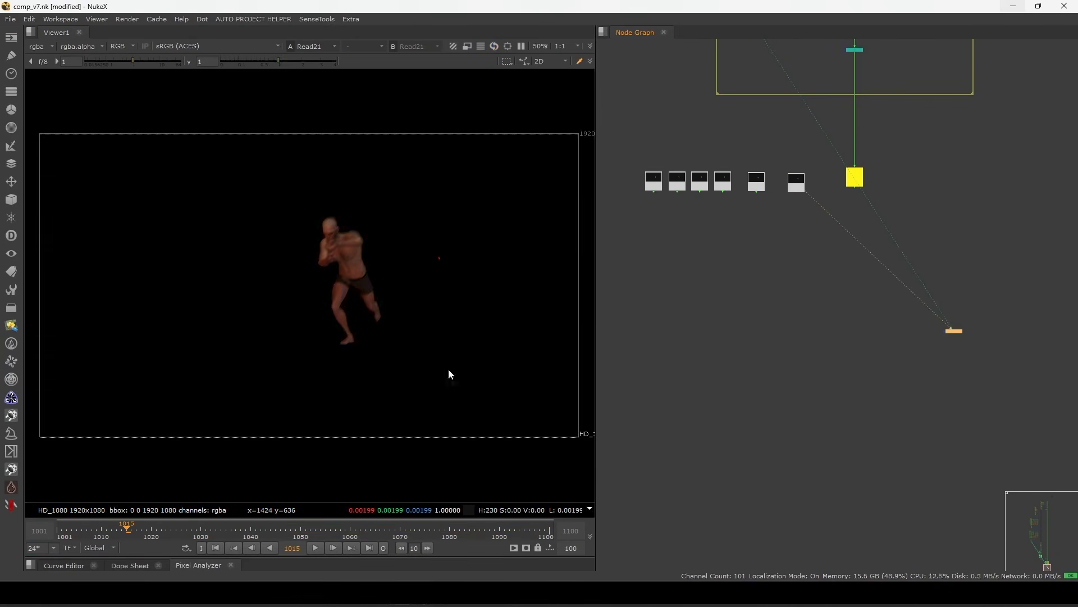
click(316, 547)
click(316, 547)
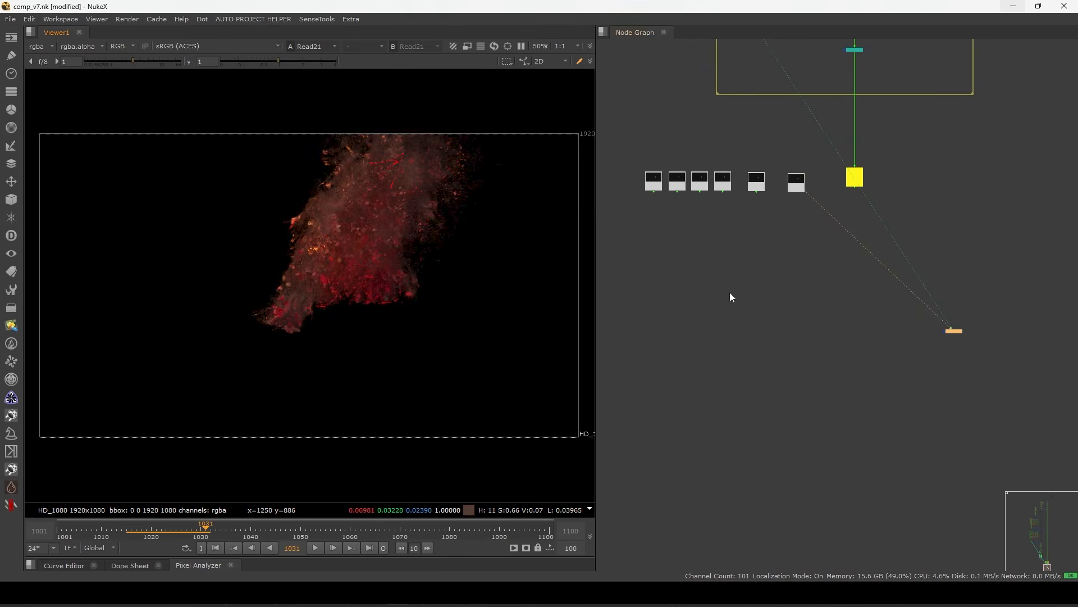
View the noise pattern at the dot below NoiseAdvanced, play its animation and stop at frame 1041.
scroll(831, 292, down, 5)
middle_drag(842, 200, 893, 438)
middle_drag(840, 214, 938, 423)
scroll(895, 142, up, 6)
click(914, 146)
key(1)
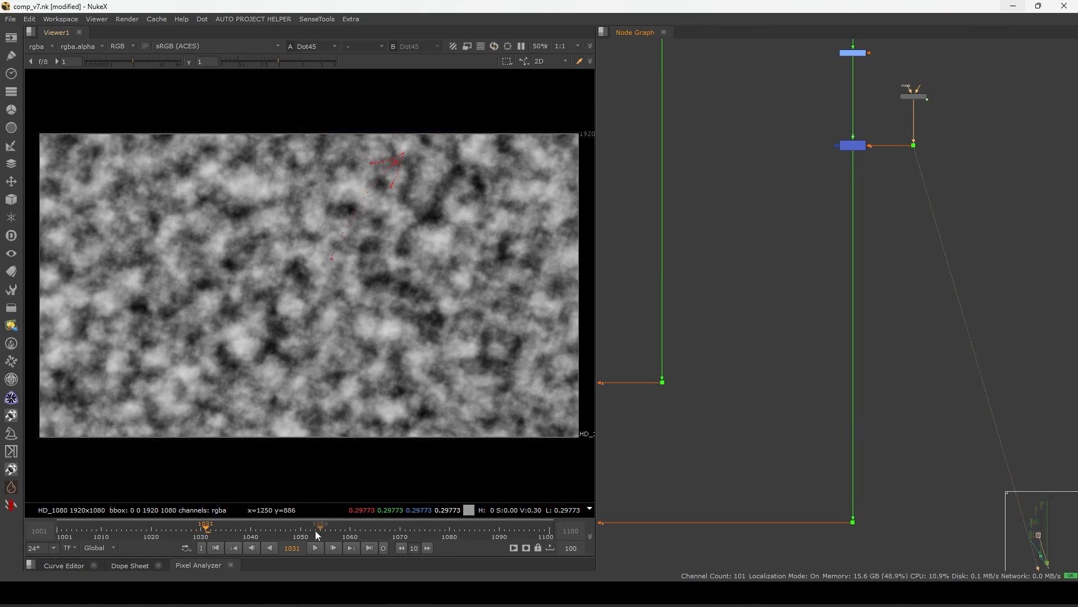
click(316, 547)
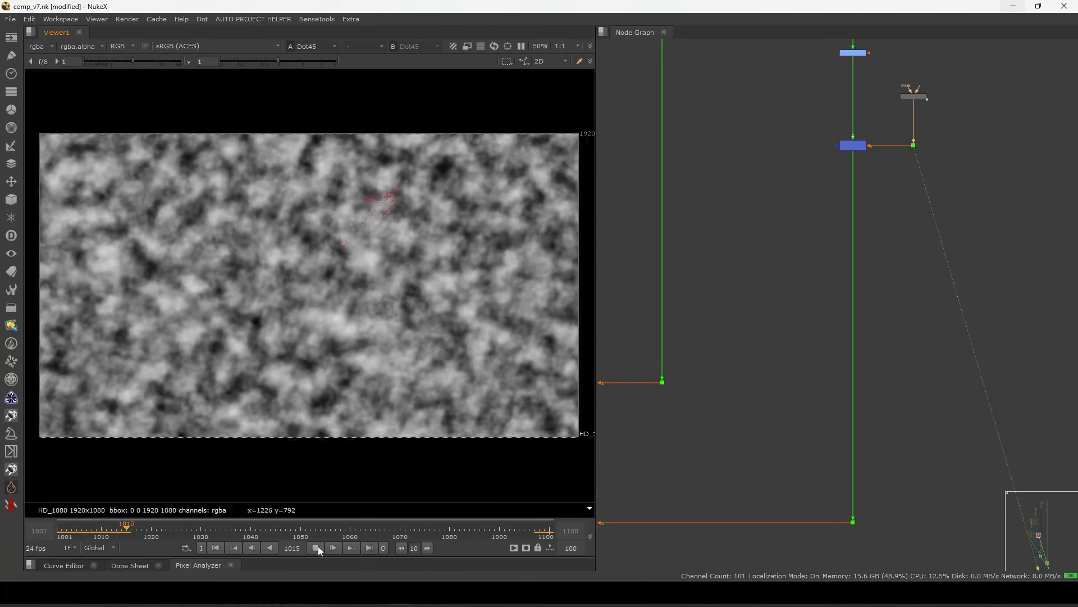
click(316, 549)
scroll(893, 152, up, 3)
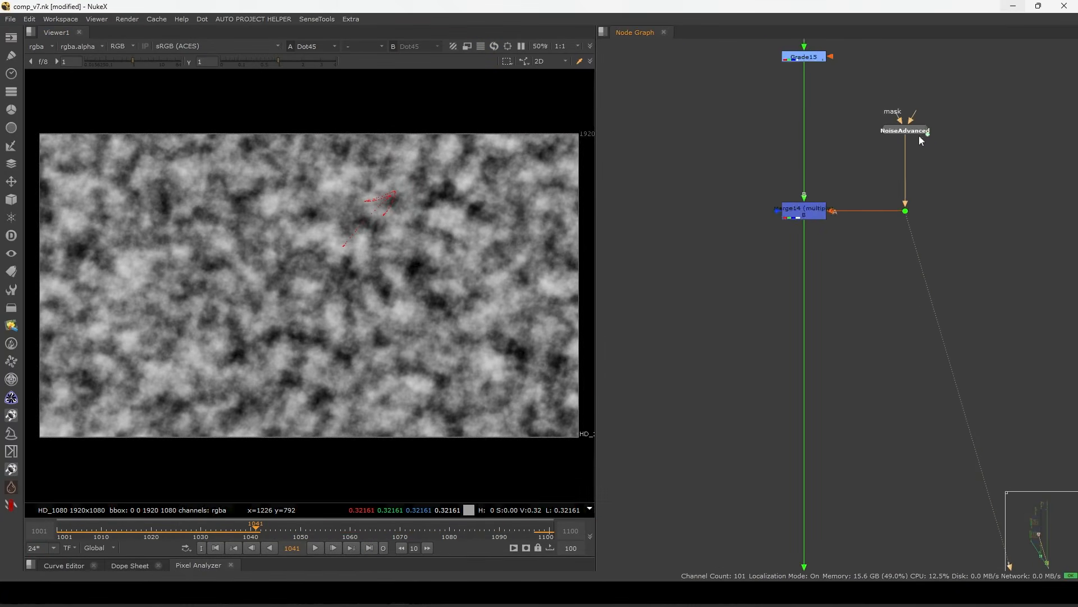
Move NoiseAdvanced and its dot slightly farther from the multiply merge, and view Merge14's result.
double_click(907, 129)
click(822, 341)
drag(857, 86, 1001, 298)
drag(903, 237, 933, 237)
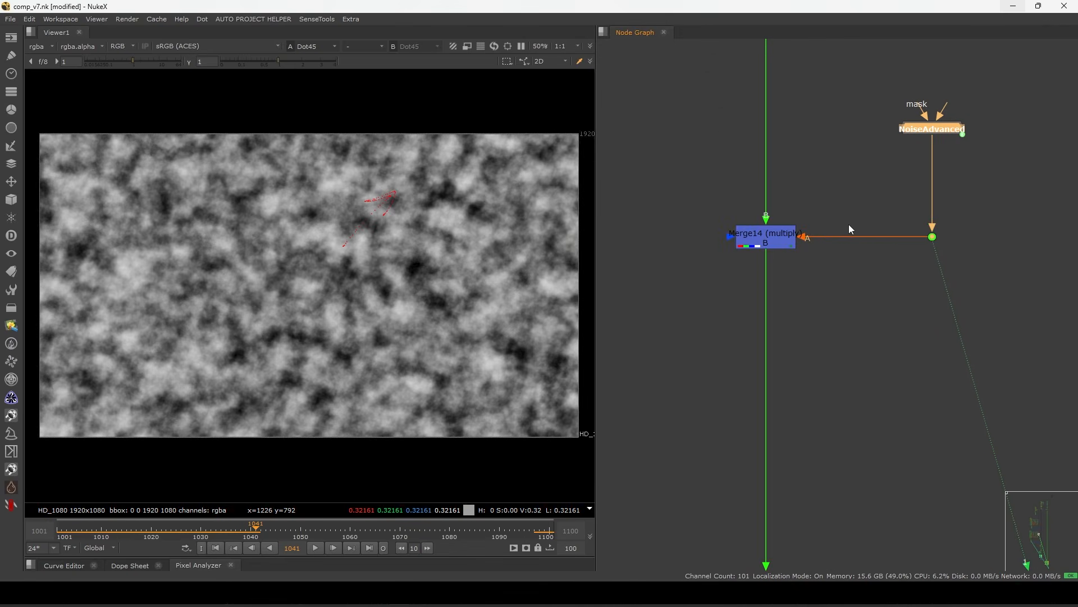
drag(1018, 189, 716, 292)
key(1)
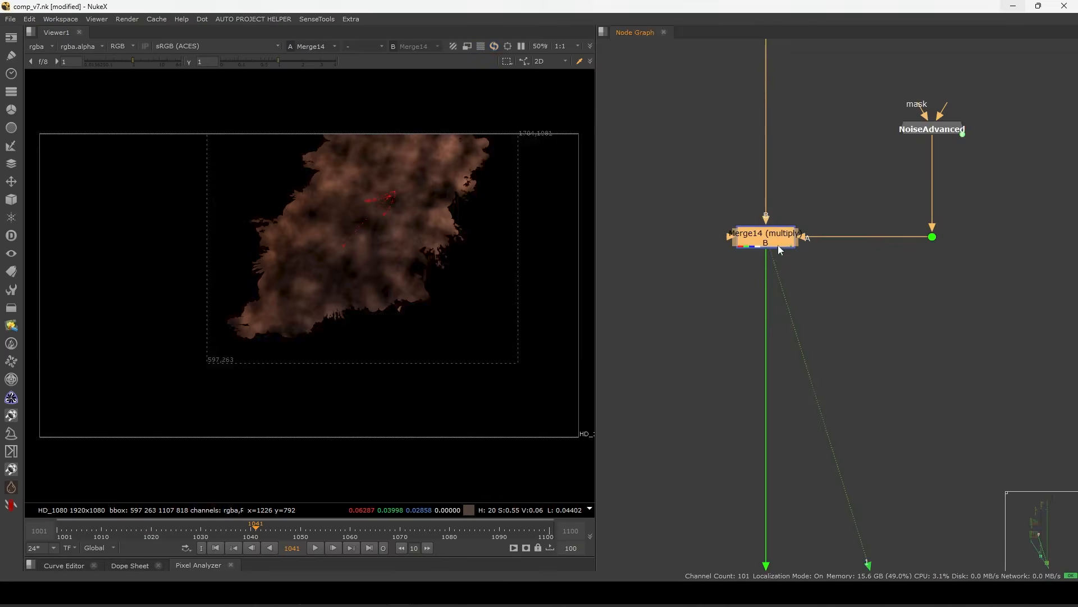
Toggle Grade15 and Merge14 separately to compare the smoke with and without each.
scroll(842, 264, down, 5)
scroll(854, 253, up, 5)
drag(766, 129, 866, 157)
key(d)
drag(736, 249, 871, 338)
key(d)
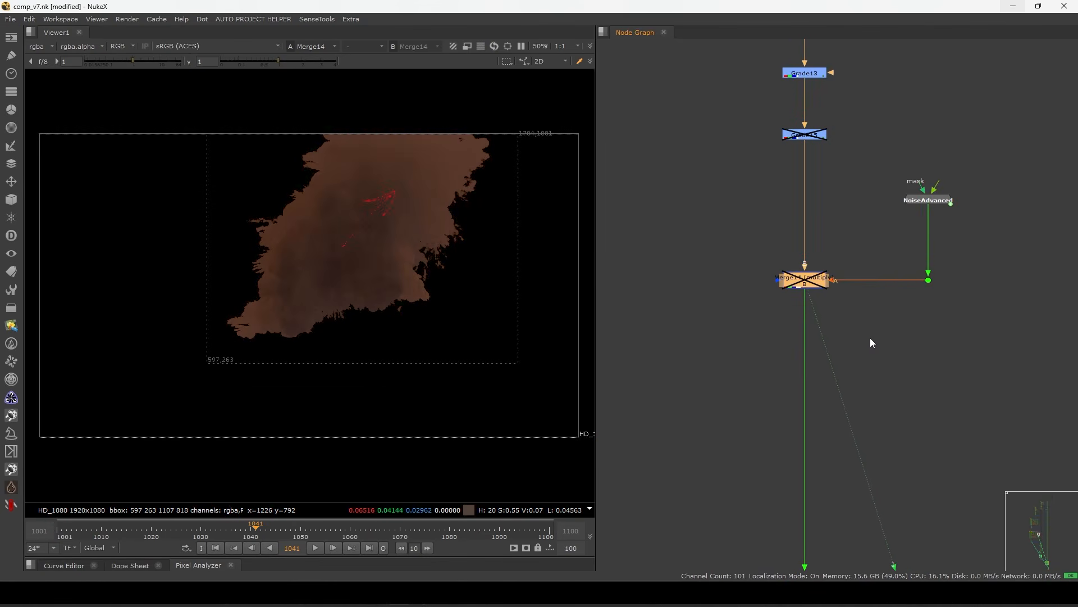
key(d)
key(d)
key(d)
key(d)
key(d)
click(851, 117)
drag(851, 117, 763, 186)
key(d)
Toggle Grade15 and Merge14 together while viewing Merge14, leaving both enabled.
drag(843, 108, 746, 305)
key(d)
key(d)
key(d)
key(d)
key(d)
key(d)
key(d)
key(d)
key(d)
key(d)
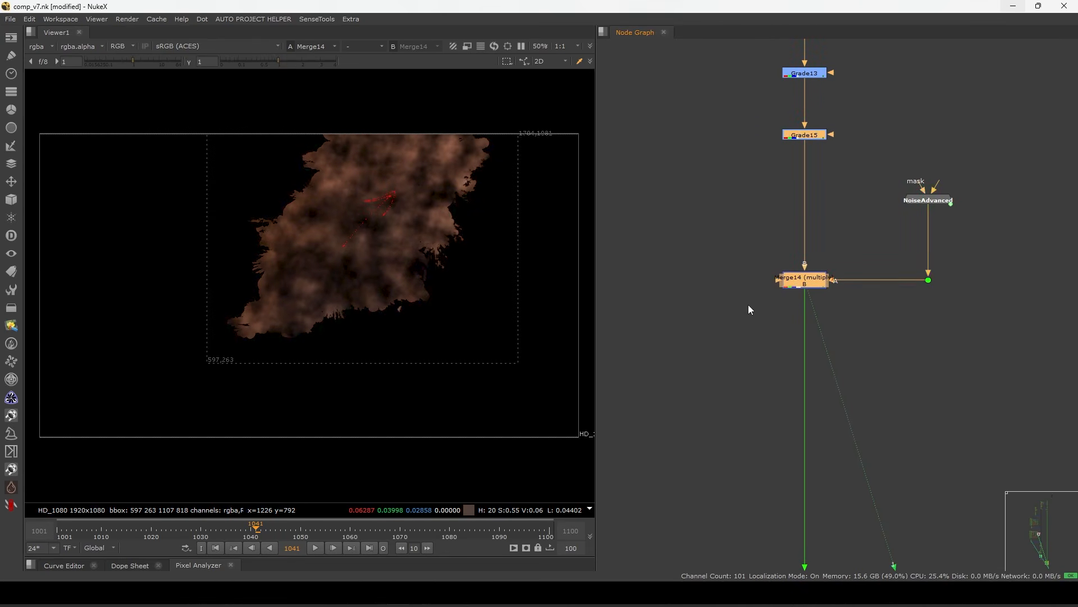
Sample a point in the smoke, and view the combined smoke passes at Merge11 and at Remove4.
ctrl+shift+click(385, 254)
scroll(878, 259, down, 8)
scroll(813, 251, up, 4)
click(788, 259)
key(1)
scroll(786, 306, up, 7)
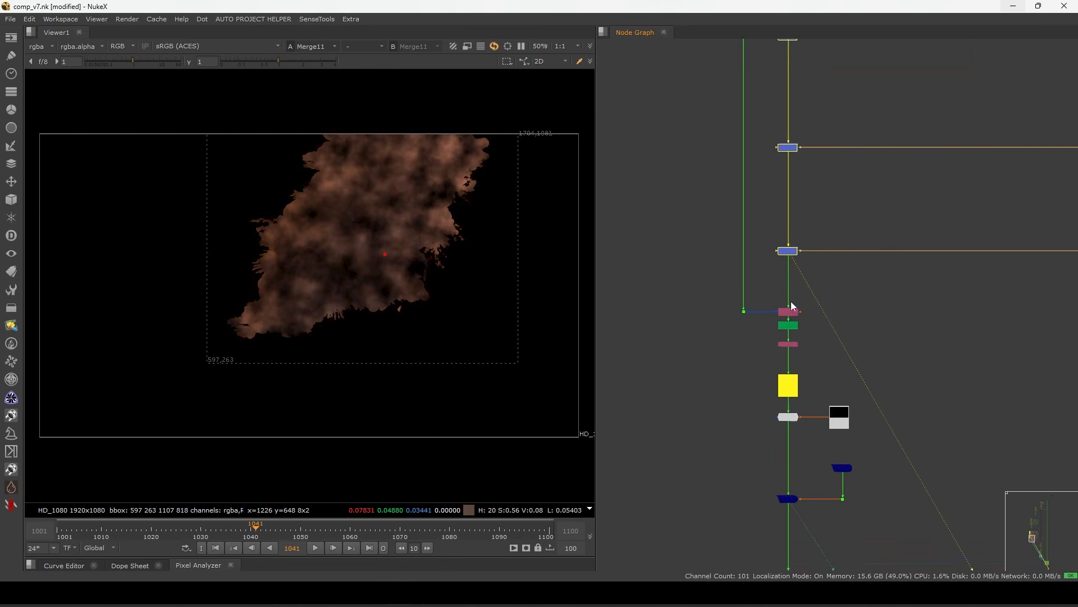
click(796, 362)
key(1)
Compare the full smoke at Remove4 with and without the Grade15 and noise multiply breakup, leaving both nodes enabled.
middle_drag(786, 363, 852, 285)
middle_drag(784, 145, 670, 361)
scroll(764, 286, down, 10)
scroll(823, 245, up, 5)
drag(910, 151, 945, 221)
key(d)
scroll(382, 257, up, 2)
key(d)
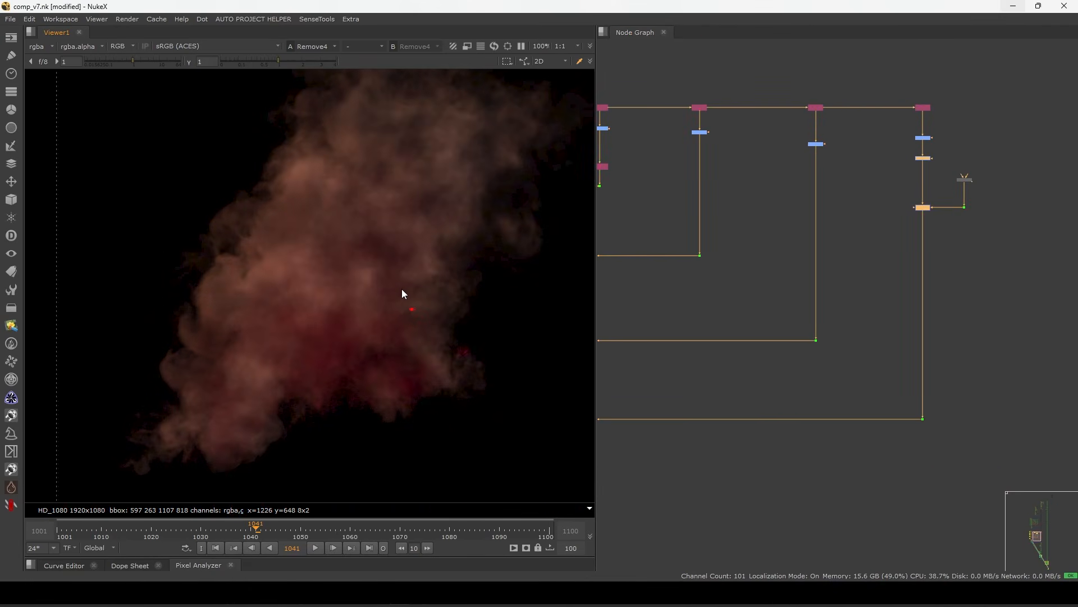
key(d)
key(d)
key(d)
key(d)
key(d)
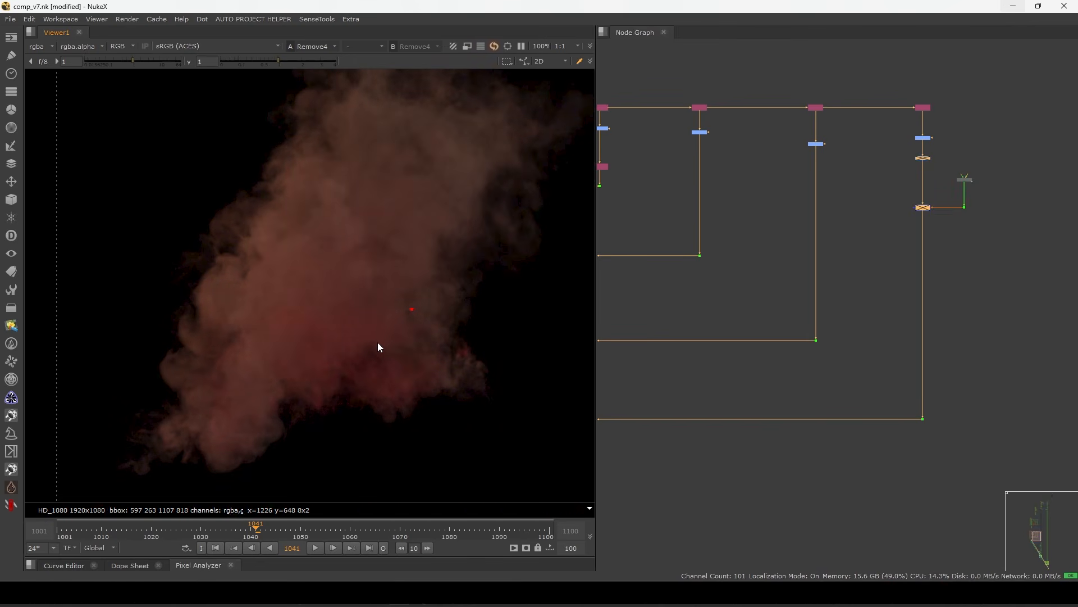
key(d)
key(d)
key(d)
key(d)
key(d)
Sample a red area of the smoke and view the smoke branch's output at Dot4 in the full frame.
scroll(747, 245, down, 5)
ctrl+drag(355, 373, 313, 378)
scroll(828, 308, up, 5)
drag(827, 304, 713, 392)
key(1)
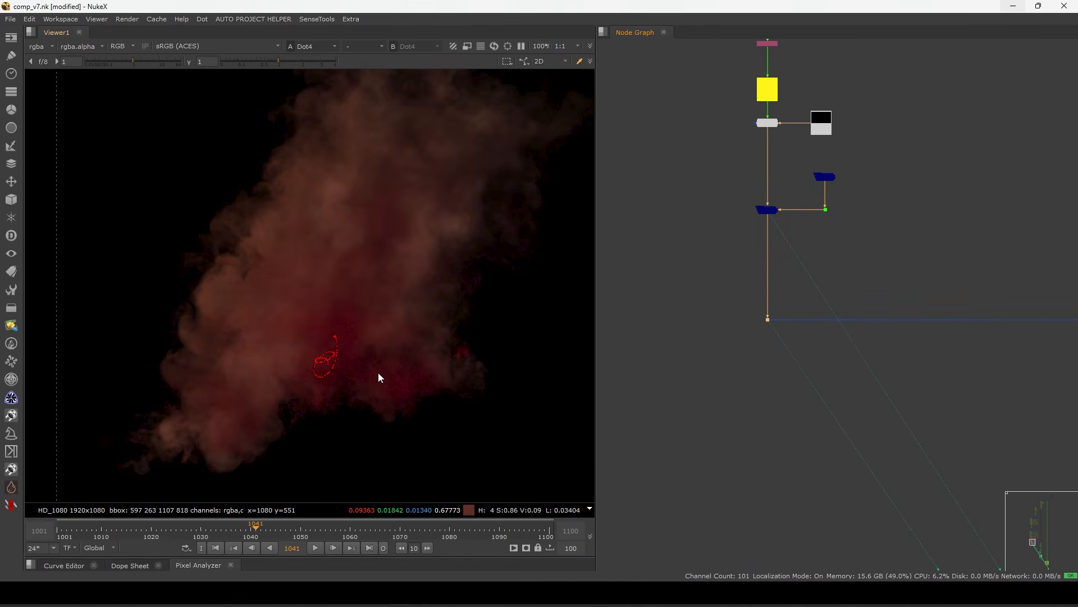
key(f)
View Switch5 and compare the live smoke branch with the Read15 precomp.
middle_drag(680, 235, 719, 367)
click(805, 254)
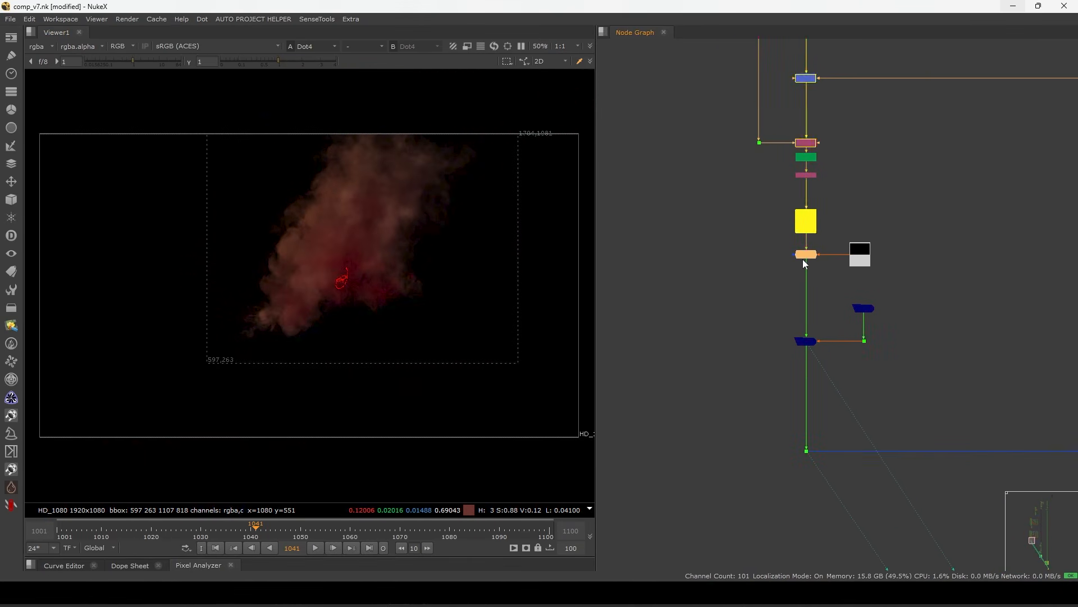
key(1)
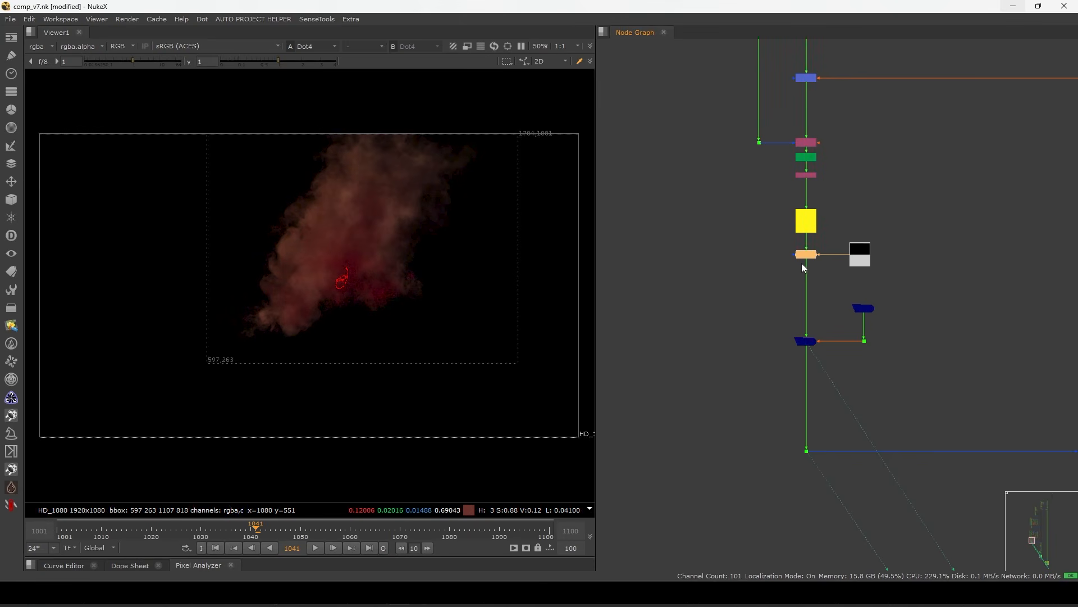
scroll(802, 260, up, 1)
click(784, 254)
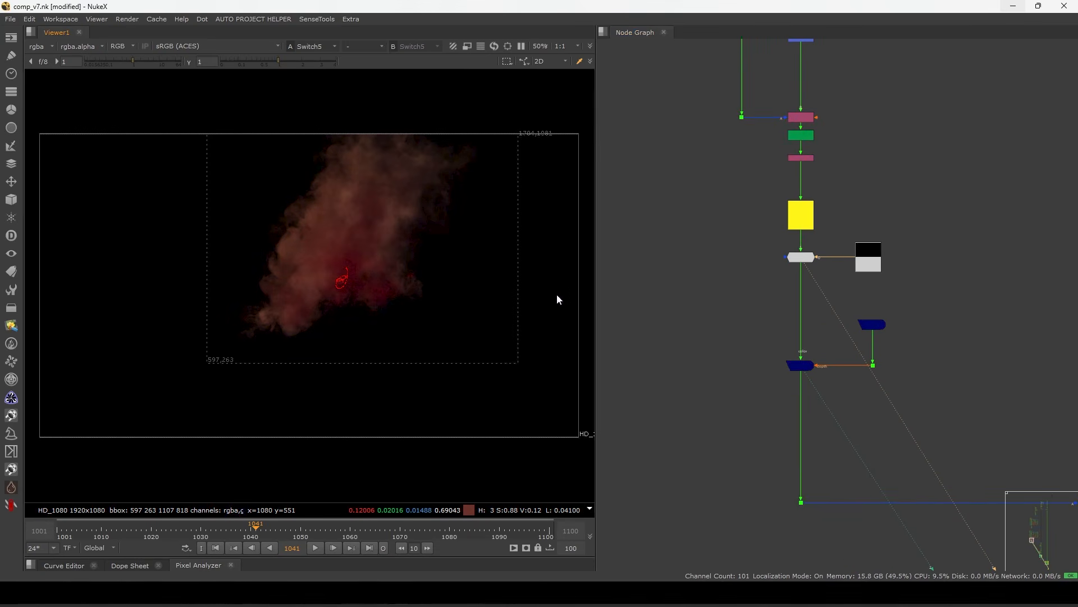
scroll(801, 260, up, 2)
key(Tab)
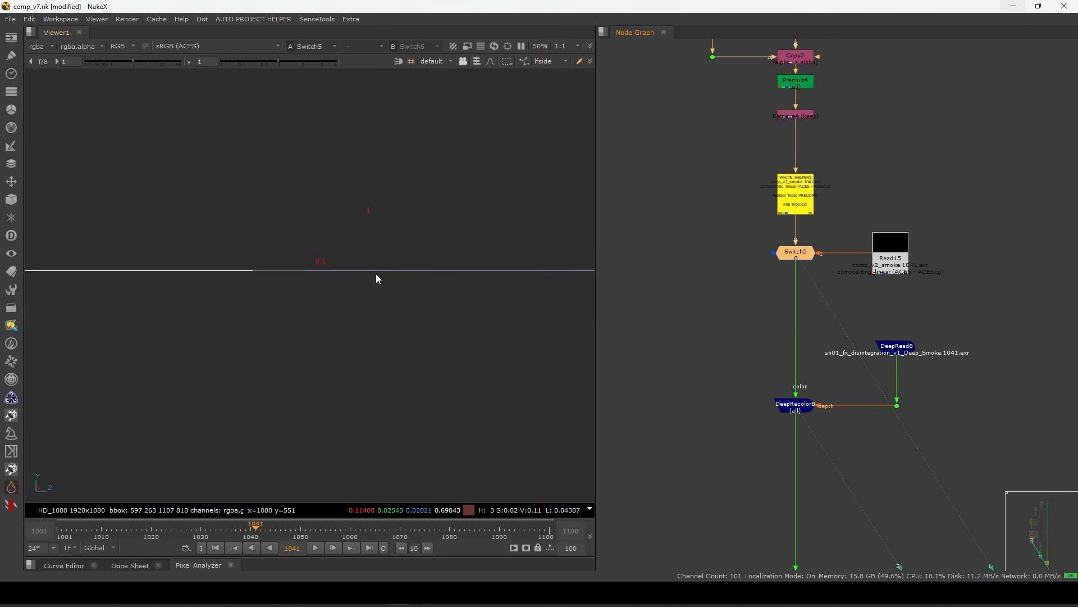
key(Tab)
View the smoke output at Dot4 again and examine the nodes around Switch5.
scroll(809, 224, down, 8)
middle_drag(809, 238, 743, 343)
scroll(872, 179, up, 3)
middle_drag(633, 535, 693, 412)
drag(672, 421, 710, 381)
key(1)
middle_drag(709, 382, 682, 338)
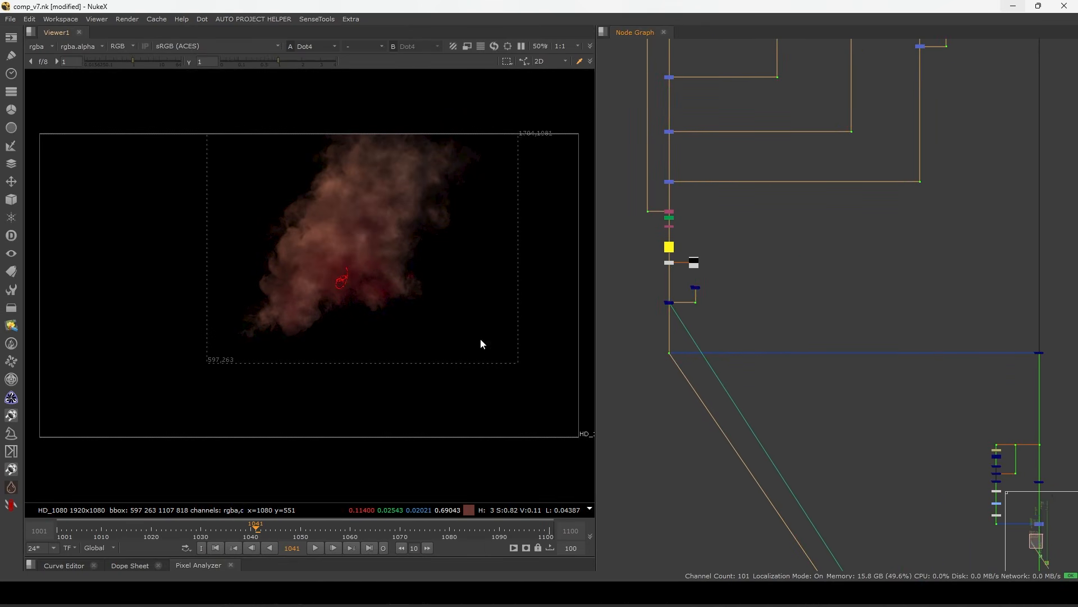
click(720, 259)
middle_drag(681, 224, 726, 243)
scroll(726, 242, up, 3)
scroll(725, 243, up, 3)
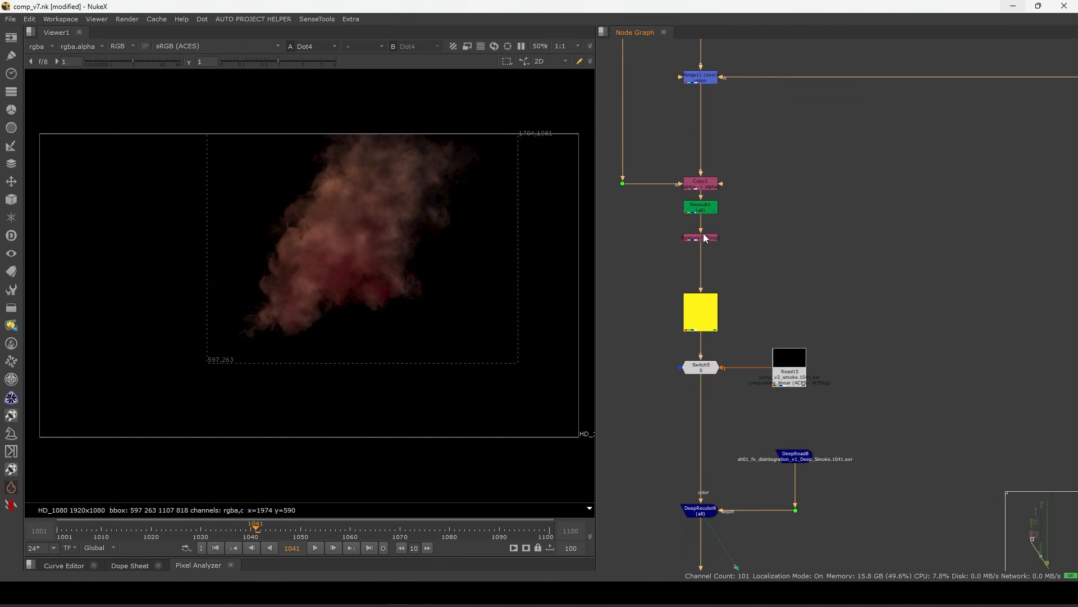
View Switch5 and swap its inputs to show the Read15 smoke precomp.
click(704, 370)
key(1)
double_click(703, 368)
click(653, 457)
click(699, 372)
key(shift+x)
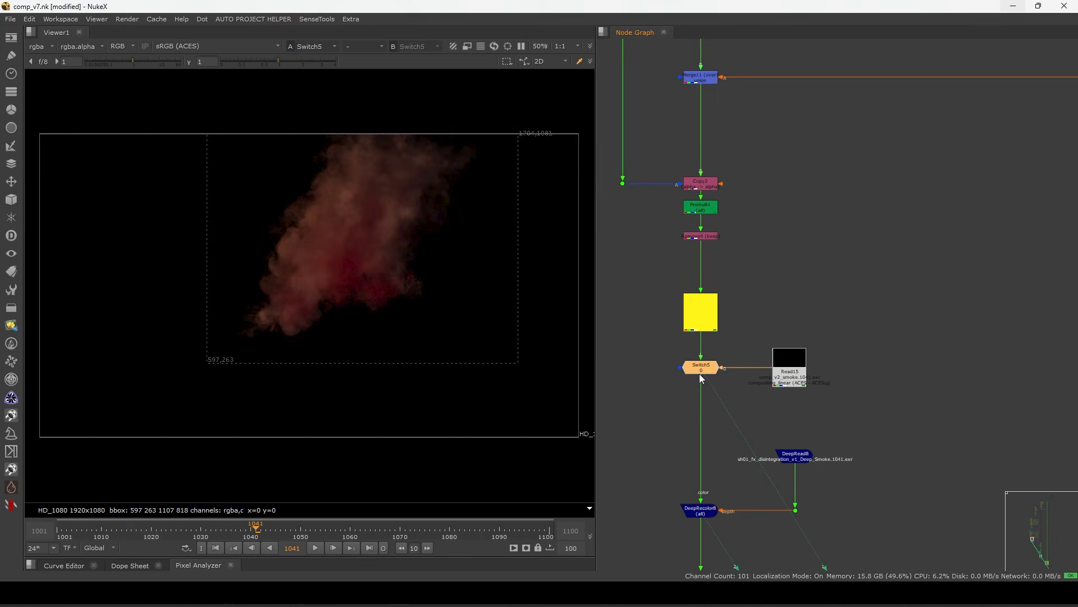
View the combined debris and smoke at Merge2.
scroll(699, 373, down, 8)
middle_drag(700, 373, 682, 269)
click(881, 316)
key(1)
middle_drag(898, 352, 881, 339)
middle_drag(835, 407, 822, 248)
middle_drag(855, 407, 841, 296)
middle_drag(895, 462, 883, 315)
scroll(883, 315, down, 6)
scroll(743, 238, up, 10)
Return to Switch5 and swap its inputs repeatedly to compare the Read15 precomp with the live smoke.
click(739, 232)
key(1)
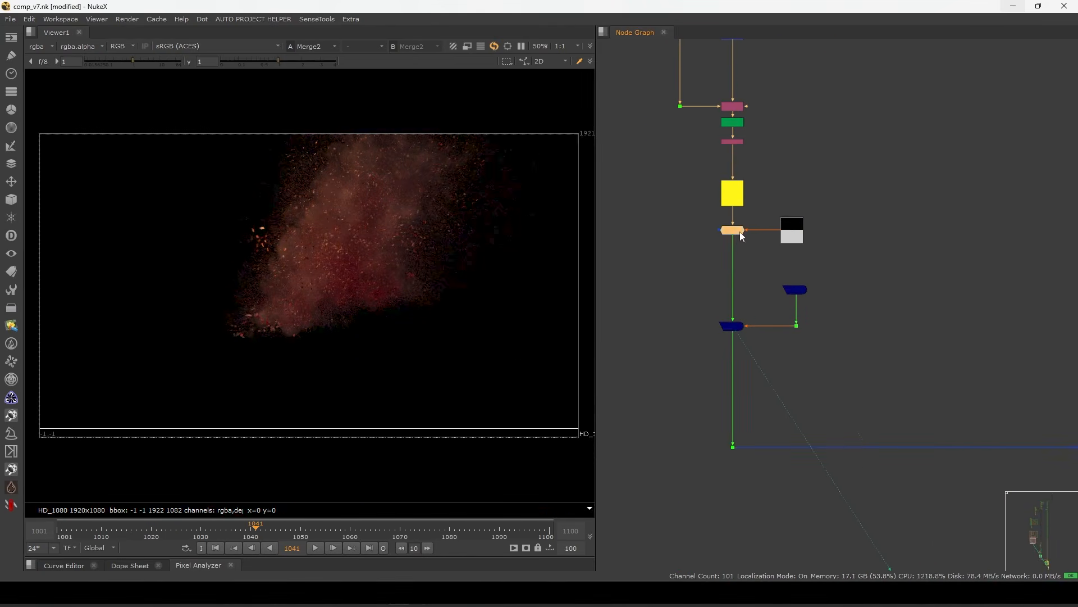
key(1)
scroll(733, 237, down, 8)
middle_drag(912, 121, 817, 283)
scroll(831, 281, up, 12)
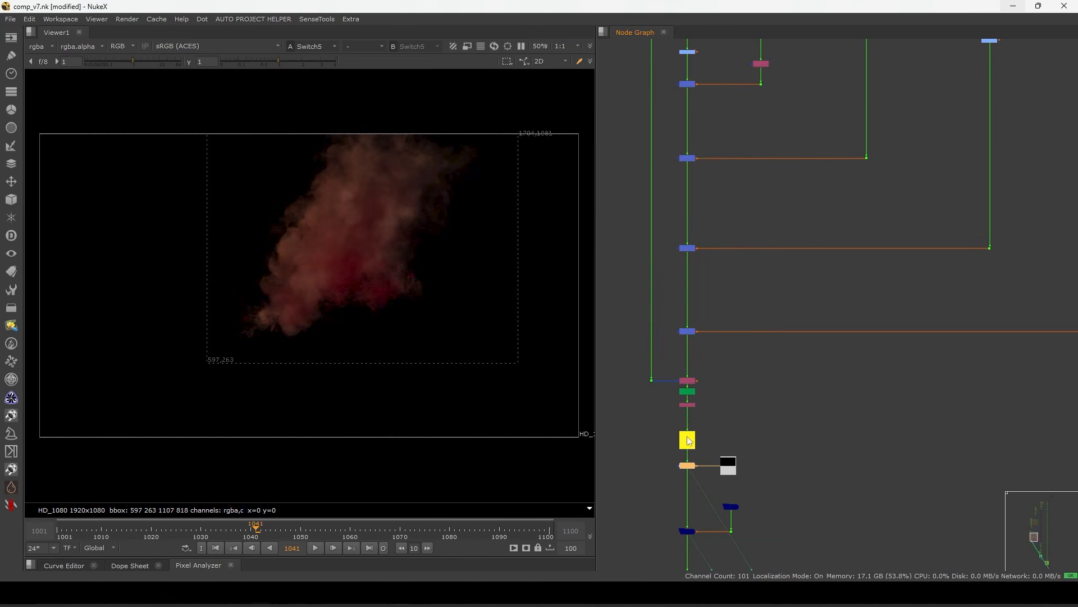
key(d)
key(d)
key(d)
key(d)
key(d)
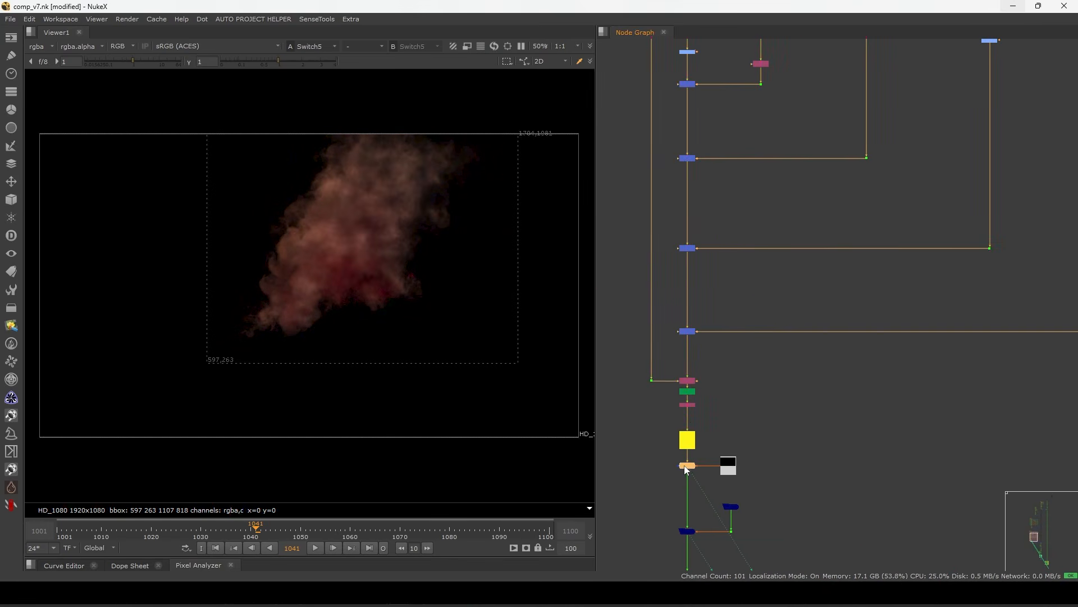
Open Grade15's properties to check its gain, and close them.
middle_drag(1064, 134, 825, 285)
scroll(837, 211, up, 3)
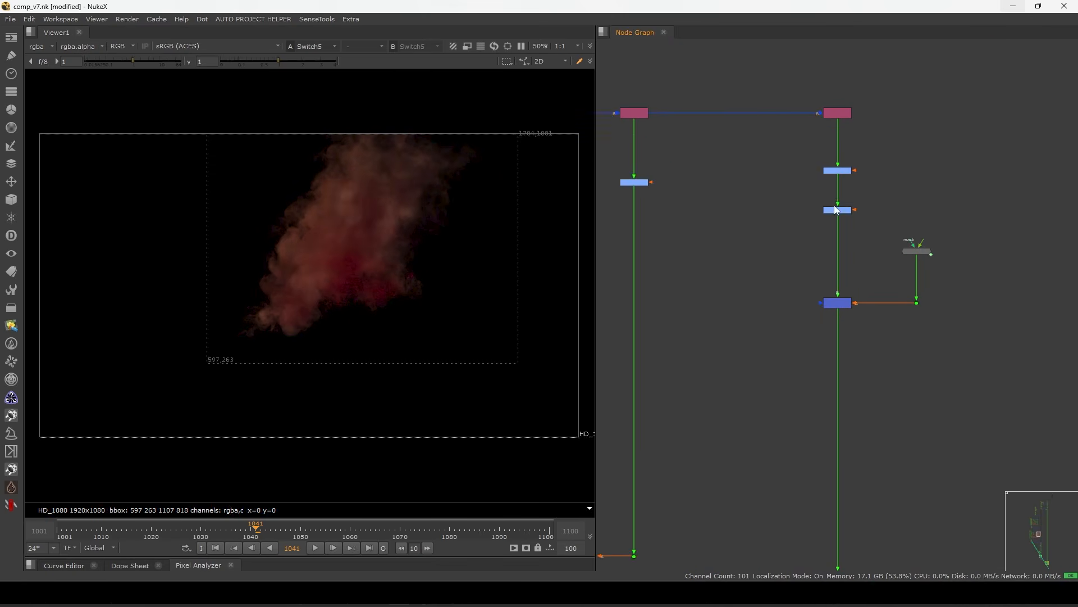
double_click(837, 209)
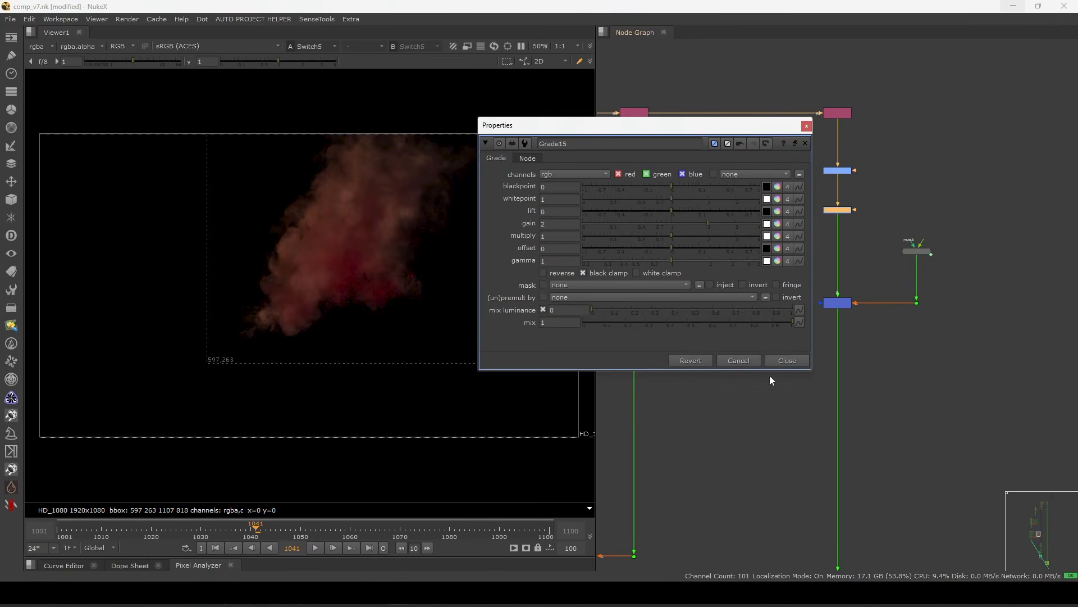
click(782, 363)
scroll(738, 435, down, 2)
middle_drag(663, 477, 877, 264)
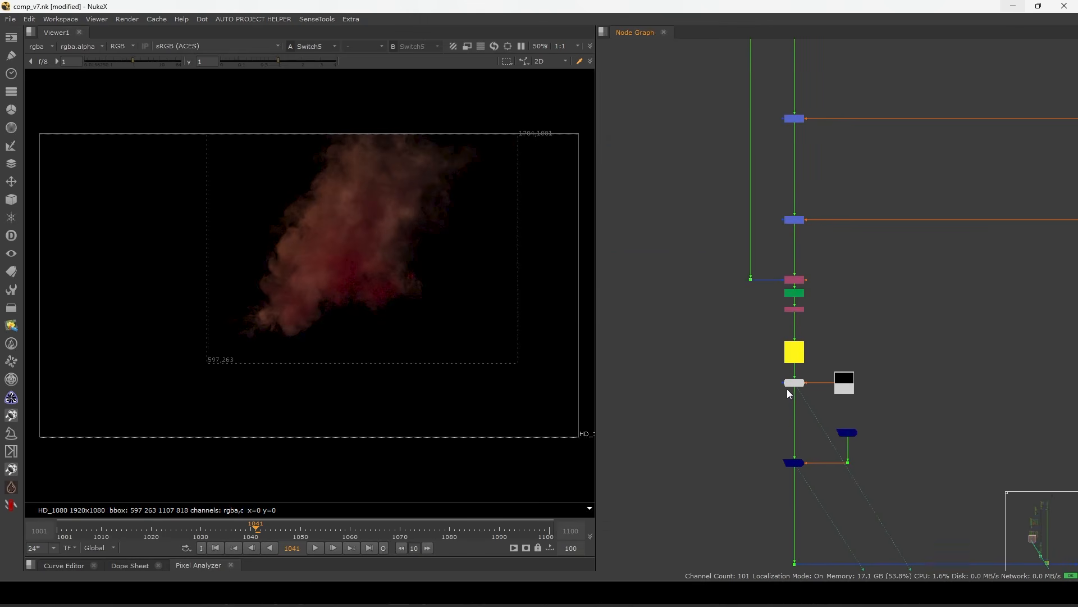
Compare the Read15 precomp with the regraded smoke at Switch5, ending on the live smoke branch.
scroll(789, 392, up, 2)
click(793, 384)
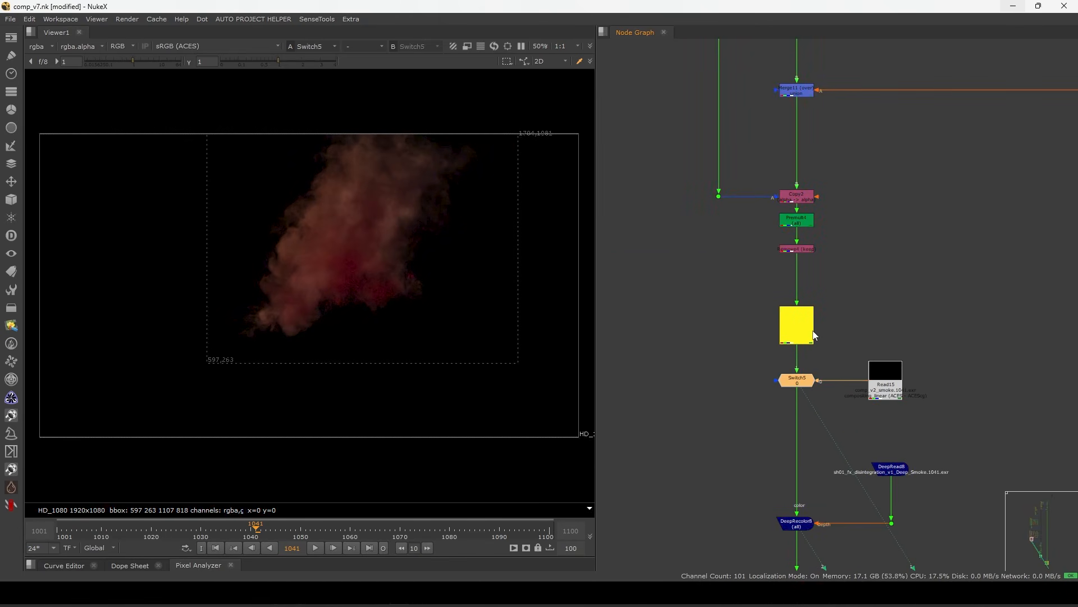
scroll(806, 417, down, 2)
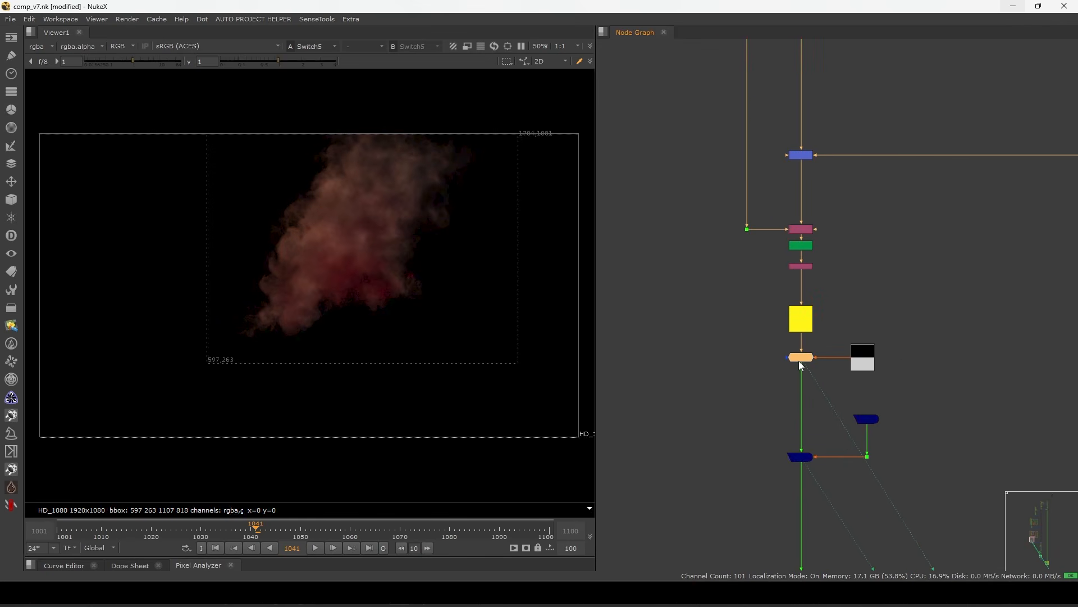
scroll(835, 346, up, 3)
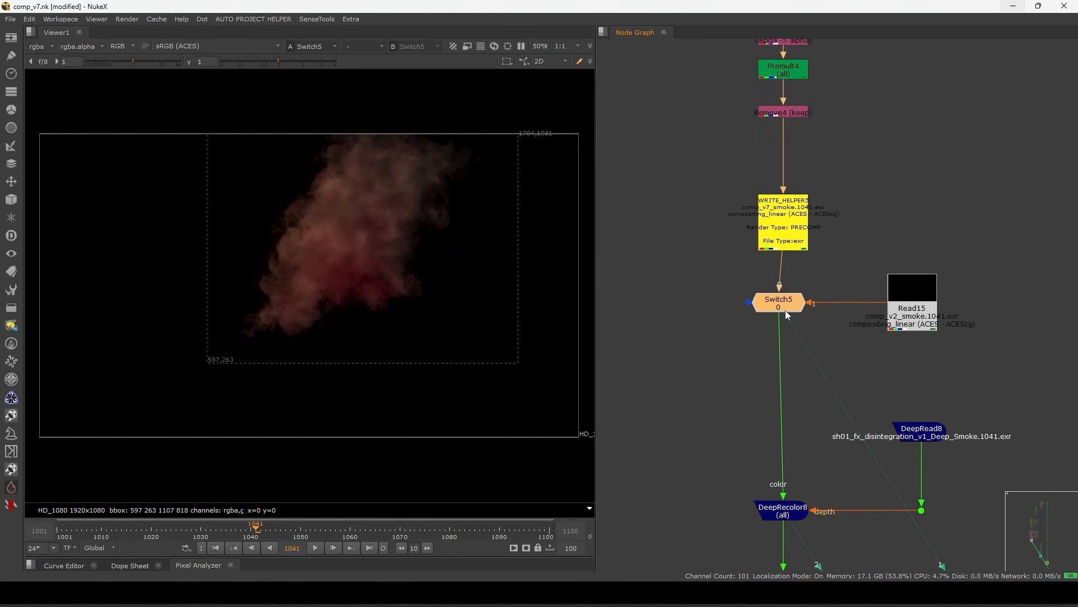
scroll(730, 179, down, 3)
scroll(764, 185, up, 3)
View the merged deep debris and smoke at DeepMerge6.
click(724, 361)
key(1)
scroll(747, 281, down, 8)
middle_drag(940, 225, 849, 225)
scroll(882, 370, up, 5)
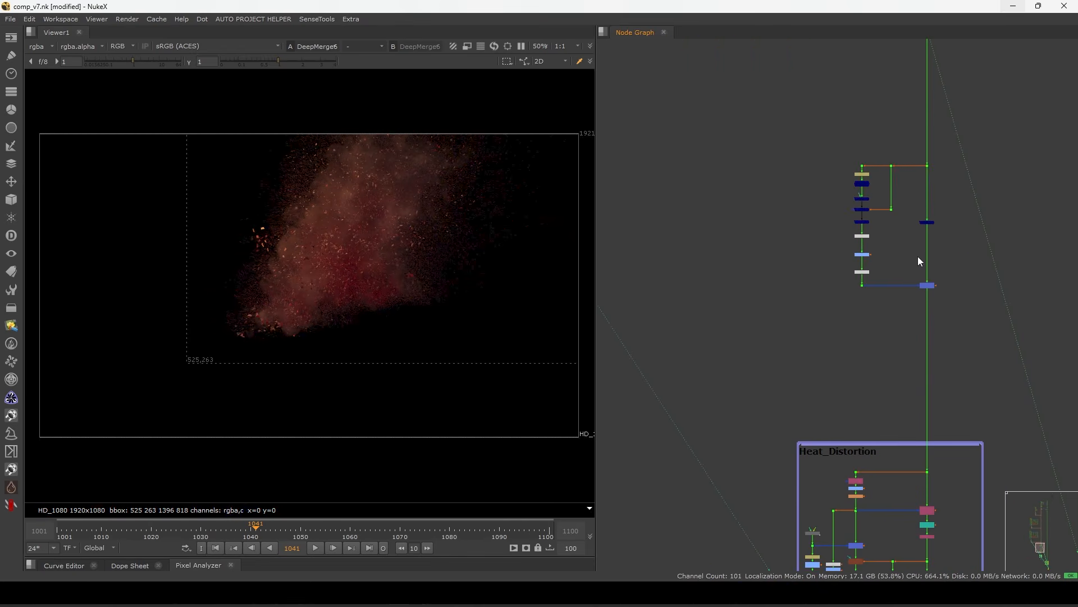
middle_drag(906, 148, 902, 314)
drag(864, 272, 868, 269)
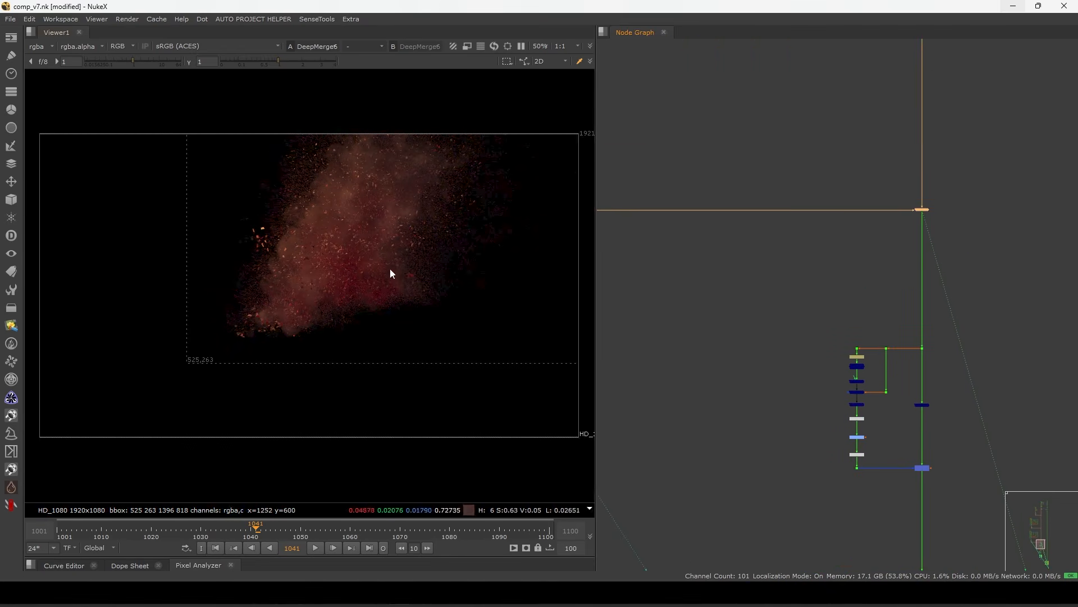
Inspect the debris within the smoke at DeepMerge6 up close, and go to frame 1036.
scroll(399, 265, up, 4)
scroll(362, 267, up, 5)
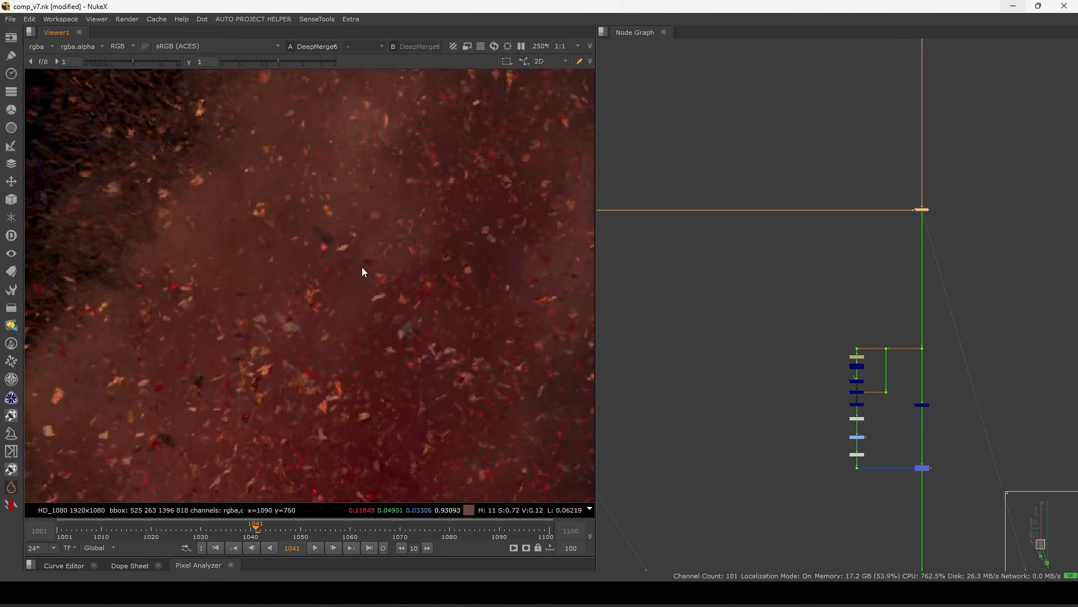
scroll(312, 331, down, 5)
scroll(296, 312, up, 3)
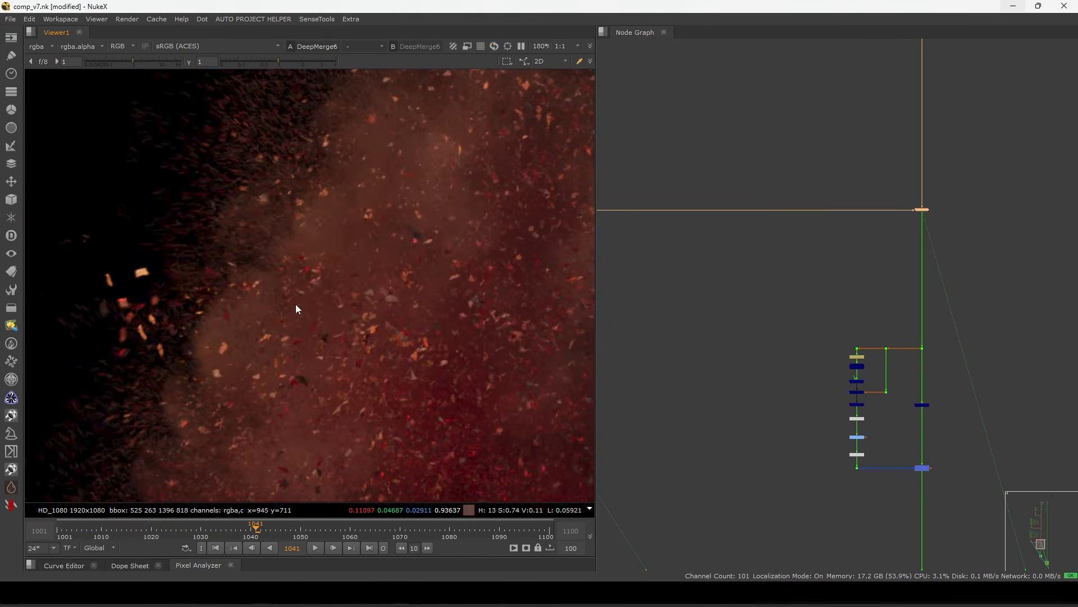
middle_drag(439, 347, 339, 244)
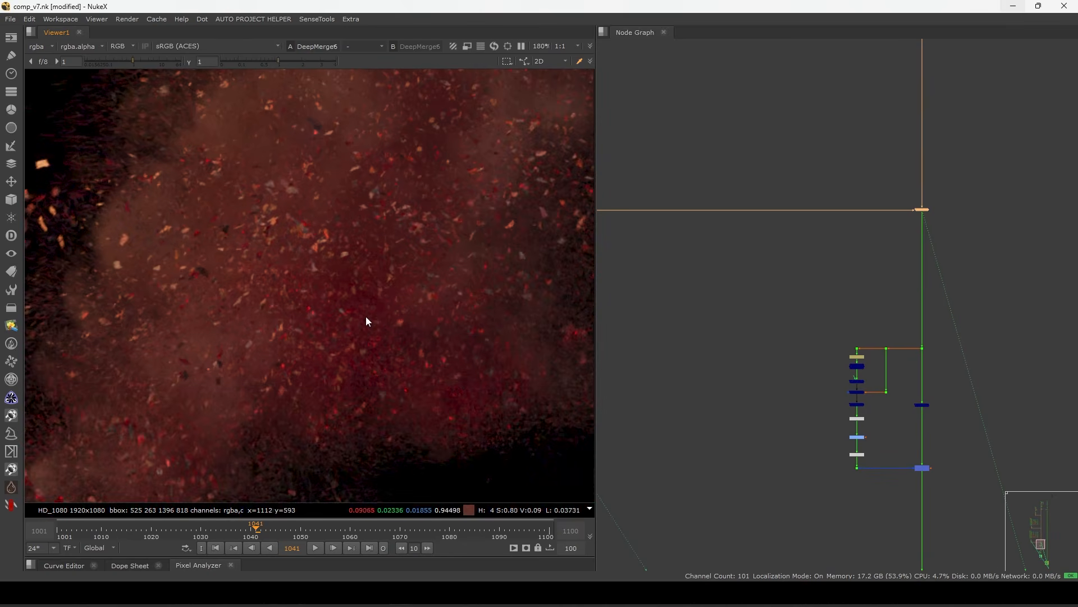
scroll(365, 312, down, 2)
drag(255, 529, 233, 529)
middle_drag(273, 425, 323, 382)
Examine the TimeOffset2 to Merge18 node group below DeepMerge6 and view the DeepToImage3 output.
middle_drag(873, 379, 865, 267)
drag(764, 216, 965, 395)
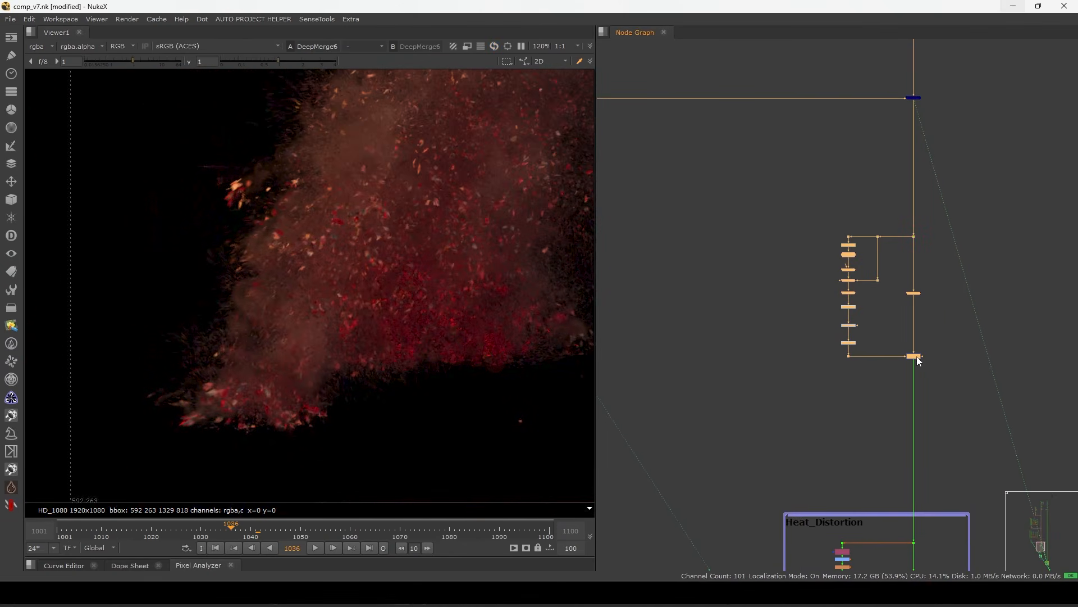
scroll(919, 264, up, 5)
click(937, 258)
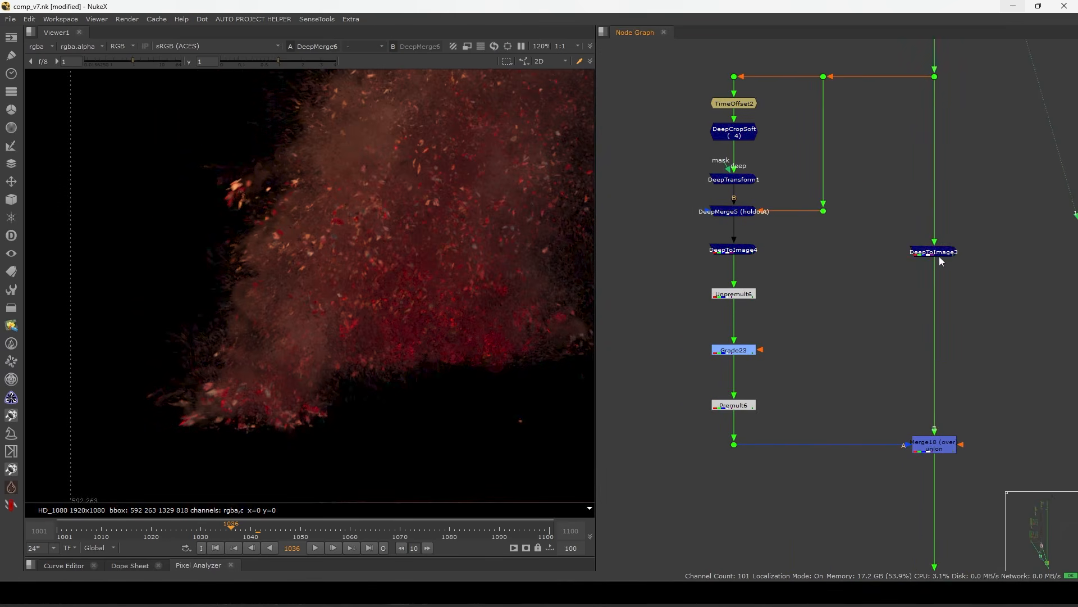
middle_drag(922, 194, 937, 226)
middle_drag(483, 300, 416, 338)
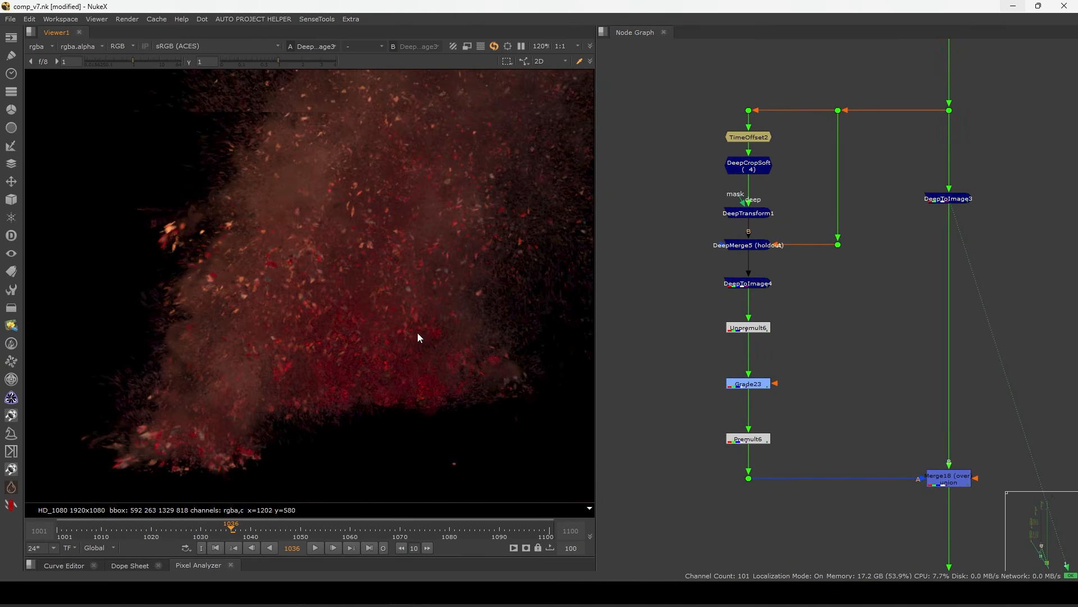
View the TimeOffset2 output and the cropped deep result at DeepCropSoft at frame 1036.
key(f)
middle_drag(735, 165, 736, 194)
scroll(757, 178, up, 2)
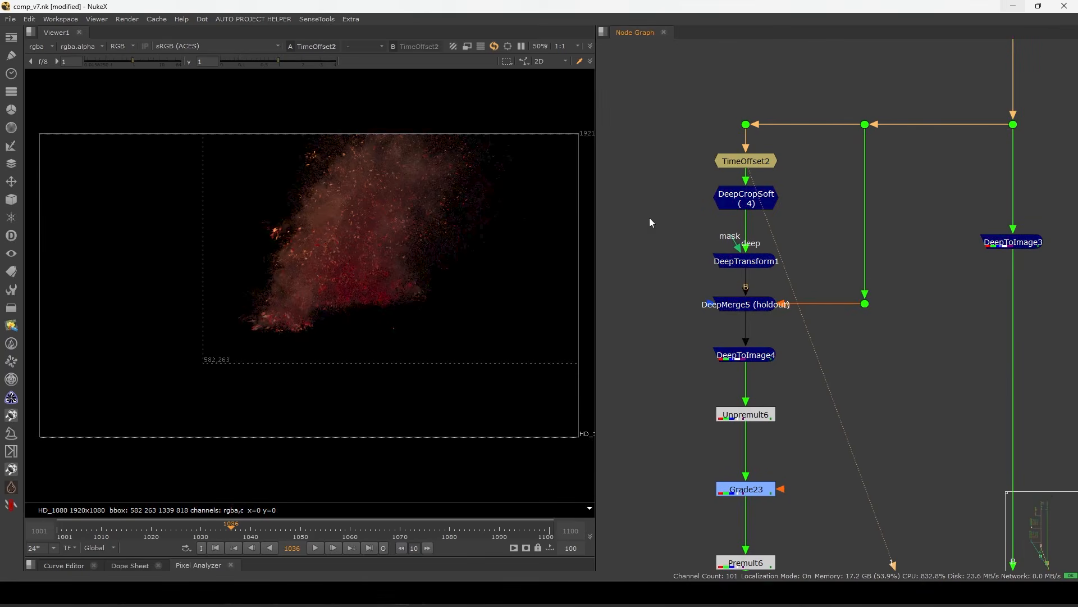
middle_drag(567, 254, 560, 261)
scroll(764, 219, up, 2)
drag(830, 176, 653, 256)
key(1)
scroll(372, 295, up, 2)
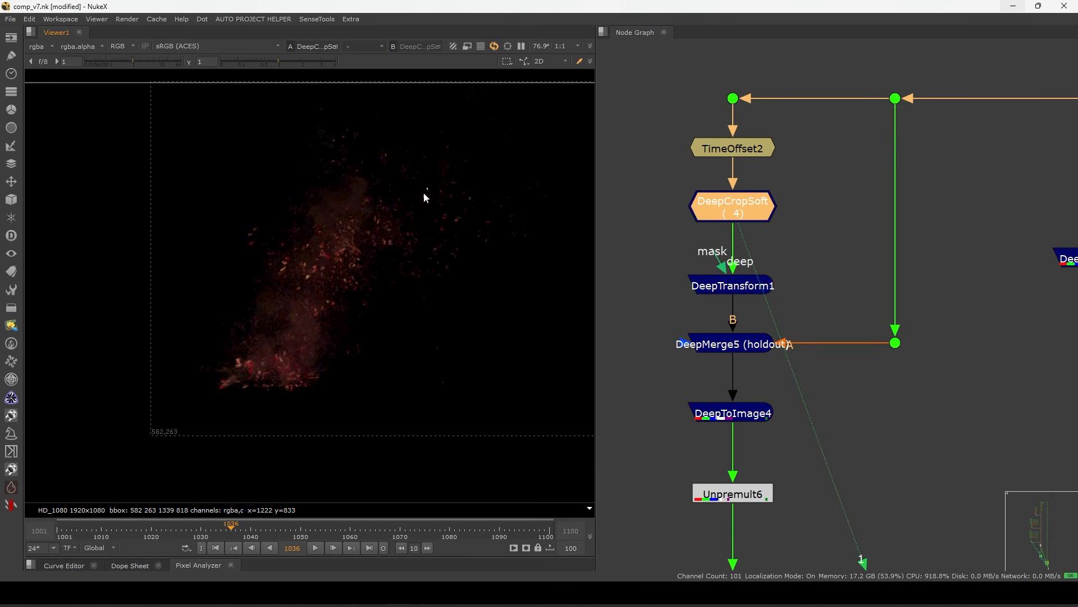
Toggle DeepCropSoft off and on repeatedly to compare the image with and without the deep crop.
key(d)
key(d)
key(d)
key(d)
key(d)
key(d)
key(d)
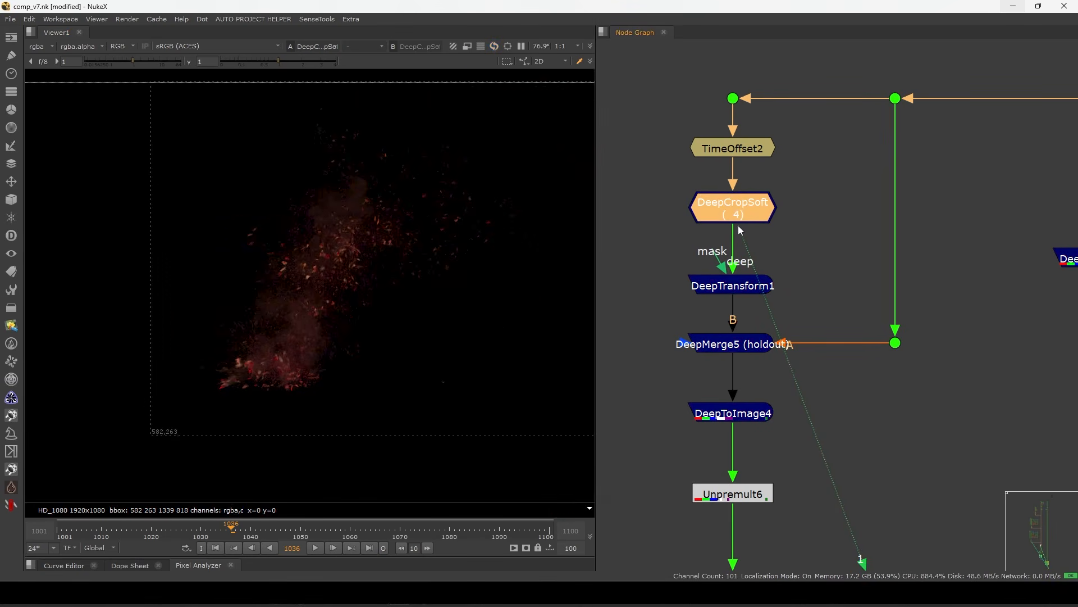
key(d)
View the DeepTransform1 output, followed by the DeepMerge5 holdout result.
click(737, 286)
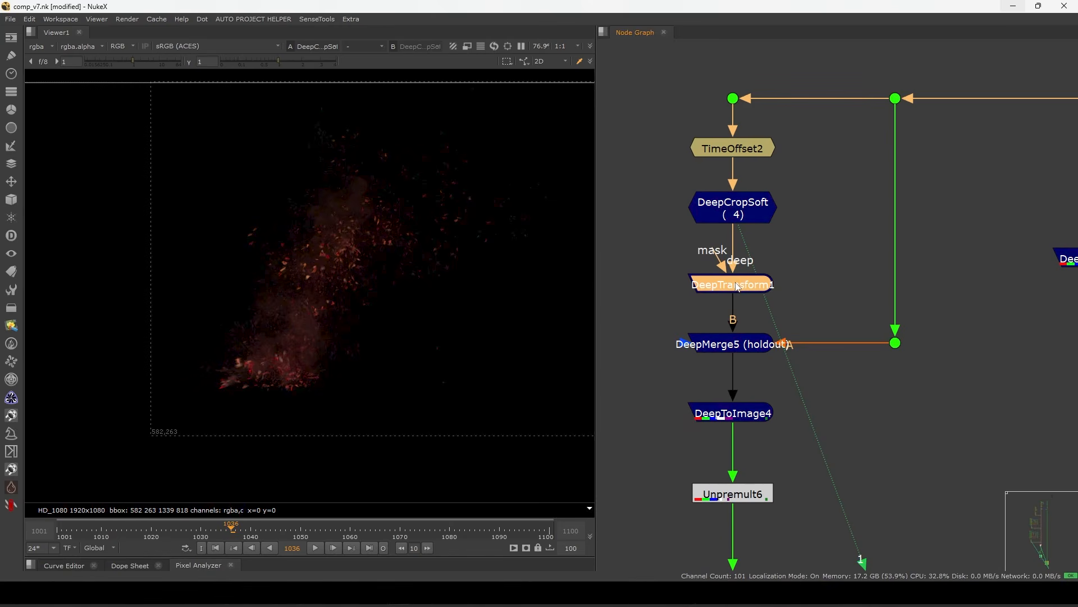
key(1)
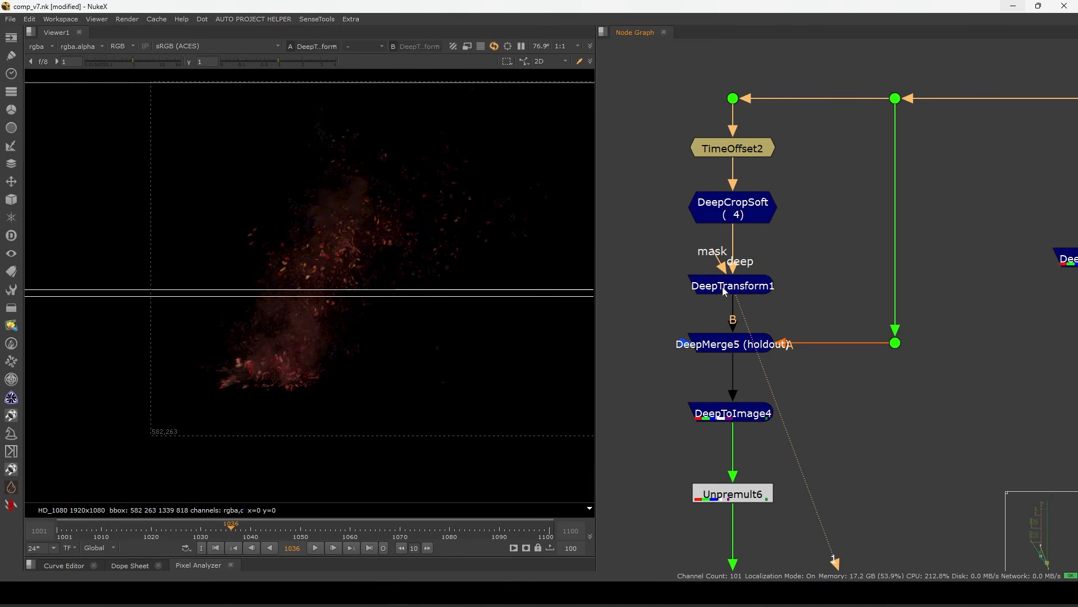
middle_drag(724, 350, 739, 322)
click(789, 289)
key(1)
Compare the DeepMerge5 holdout with DeepTransform1 disabled and enabled, leaving DeepTransform1 enabled.
click(743, 297)
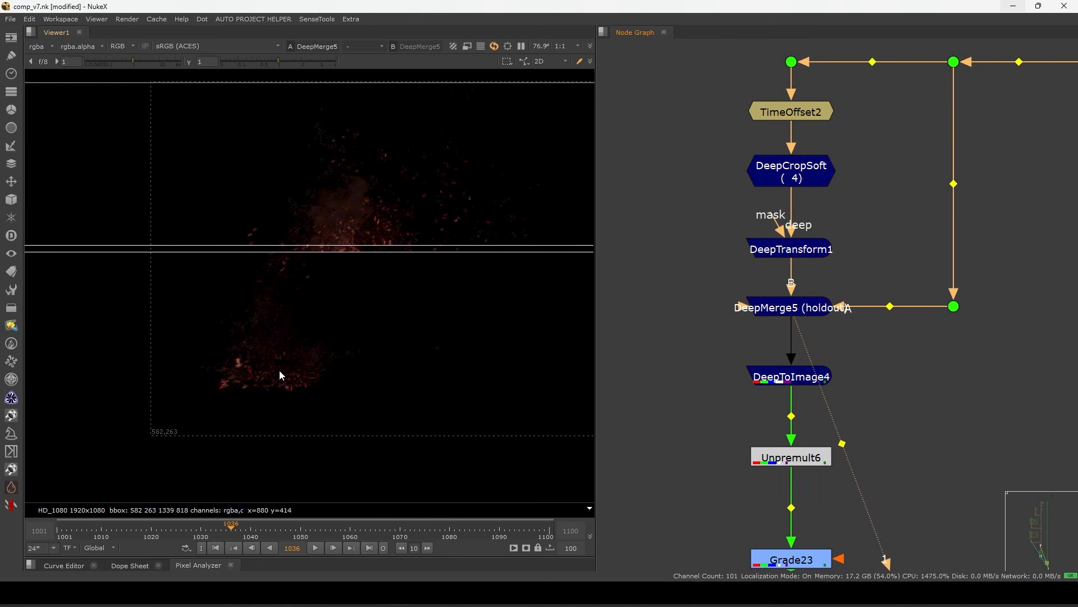
mouse_move(216, 356)
mouse_down()
mouse_move(292, 342)
mouse_move(298, 409)
mouse_move(204, 366)
mouse_up()
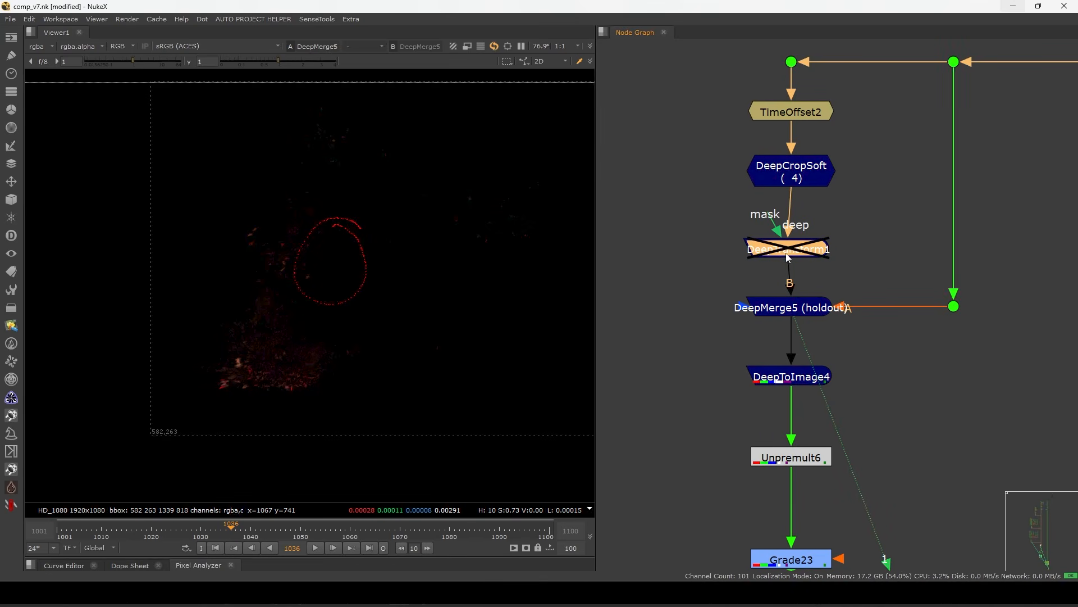
drag(788, 259, 791, 260)
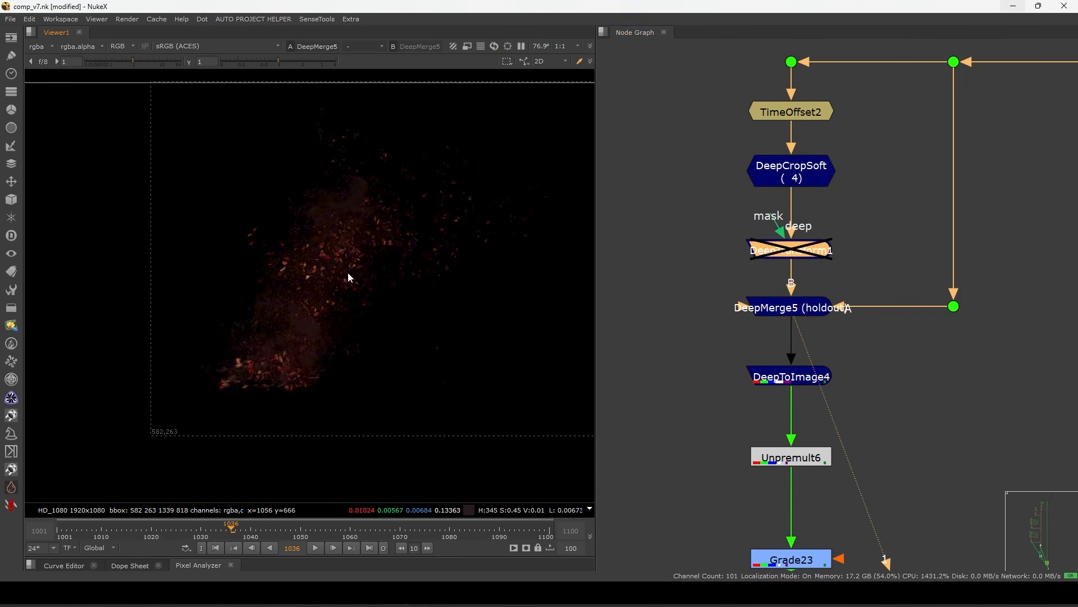
key(d)
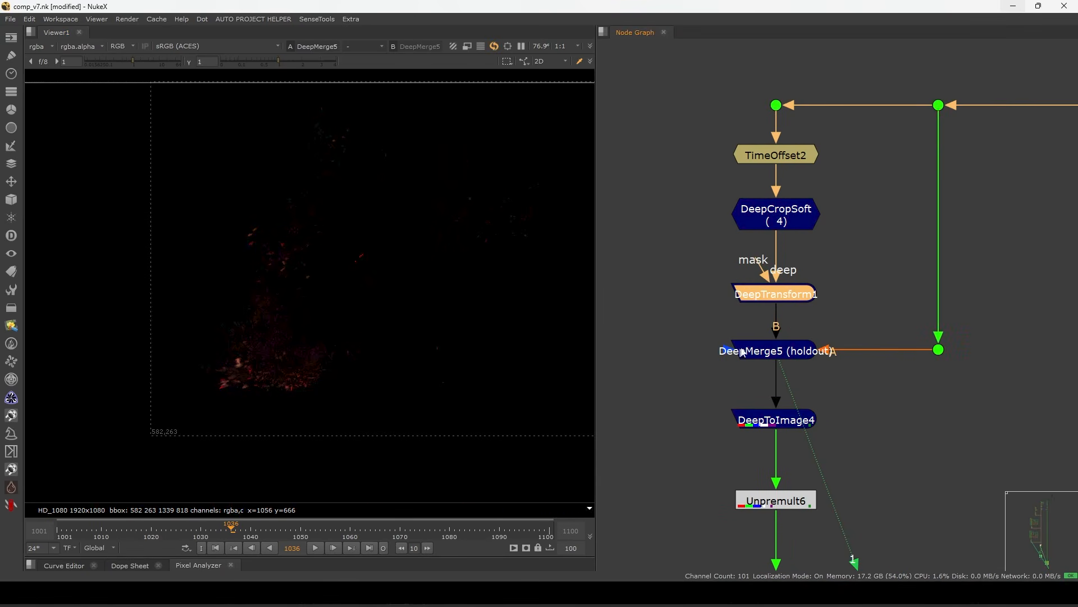
click(770, 301)
View the DeepToImage4 output and examine the chain leading to it from TimeOffset2.
middle_drag(772, 400, 776, 298)
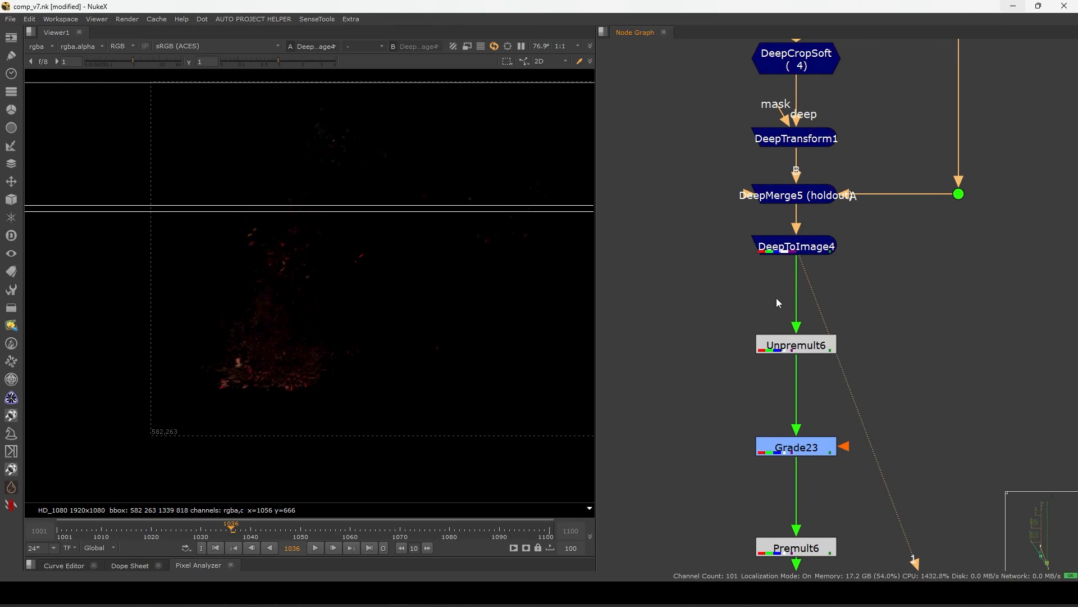
middle_drag(788, 246, 796, 302)
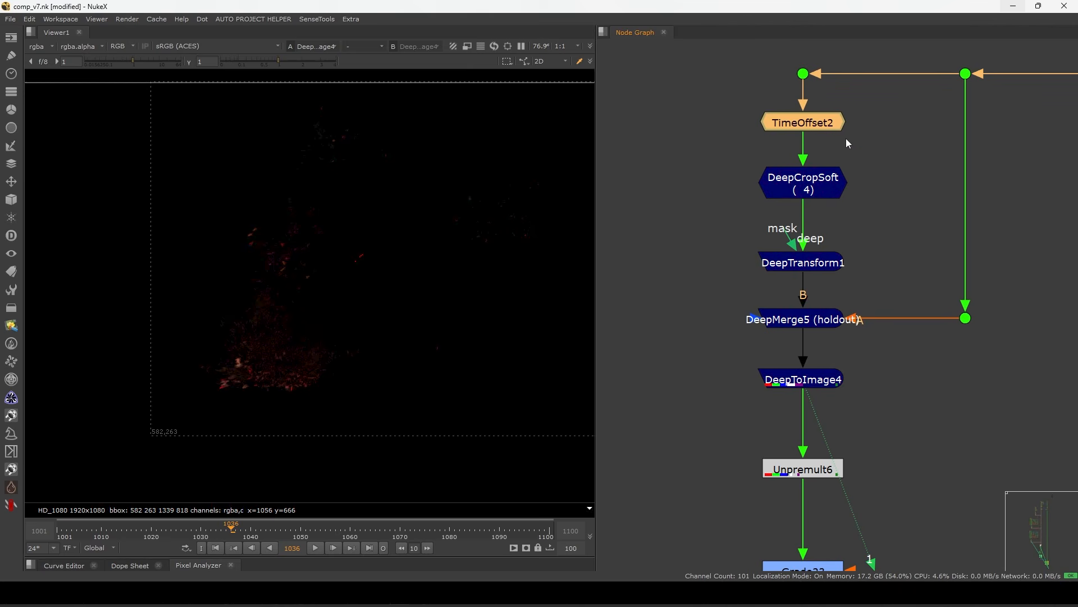
middle_drag(849, 278, 852, 214)
mouse_move(988, 167)
mouse_down()
mouse_move(967, 193)
mouse_move(708, 347)
mouse_up()
click(785, 317)
mouse_move(786, 332)
middle_down()
mouse_move(783, 308)
mouse_move(745, 313)
middle_up()
click(743, 325)
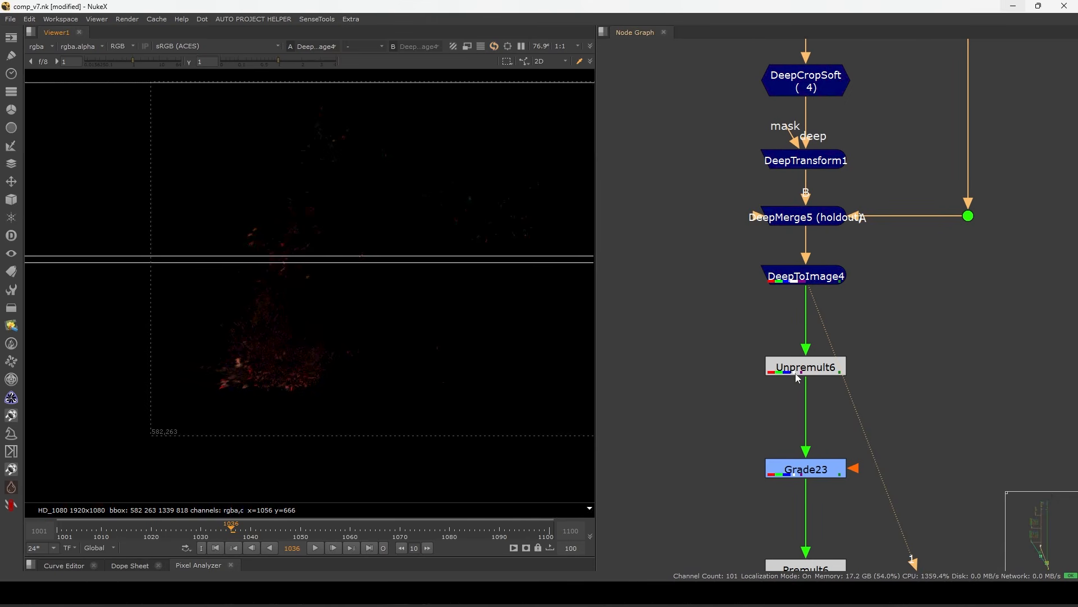
Follow the branch through Unpremult6, Grade23 and Premult6, and view the combined result at Merge18.
scroll(787, 362, down, 3)
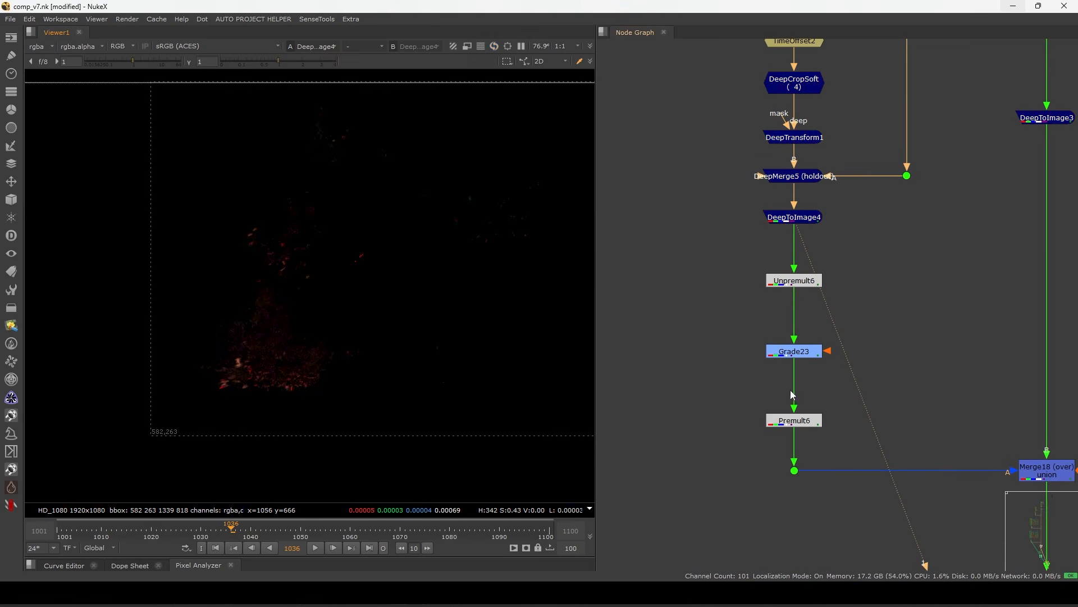
key(1)
click(898, 411)
middle_drag(906, 408, 806, 295)
drag(890, 310, 1012, 390)
key(1)
click(1011, 392)
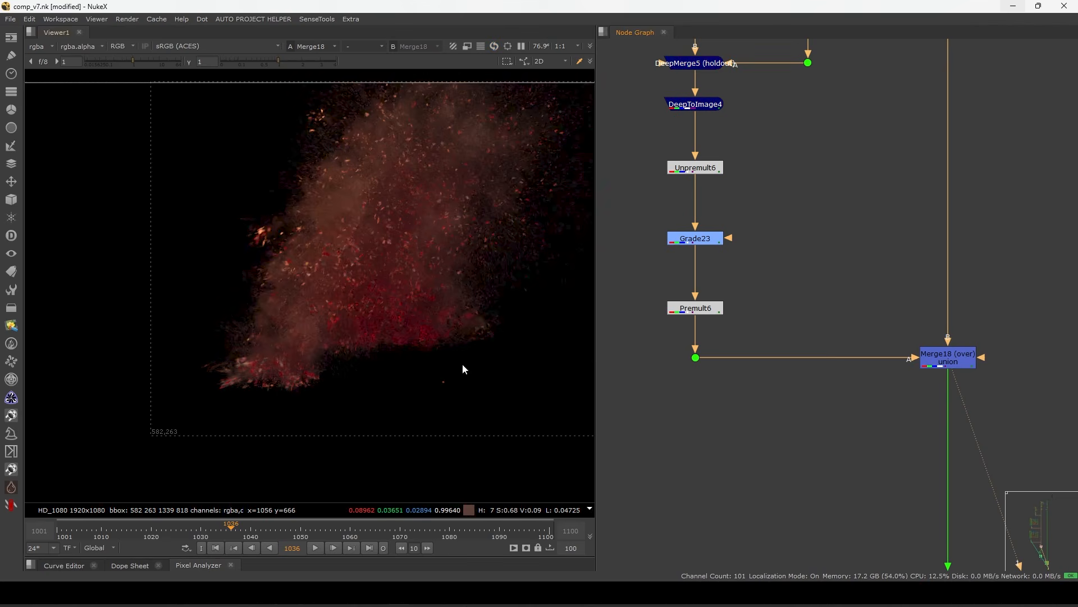
Toggle Merge18 off and on to compare its effect on the lower debris edge up close.
scroll(289, 393, up, 3)
scroll(302, 346, up, 2)
drag(856, 269, 1015, 379)
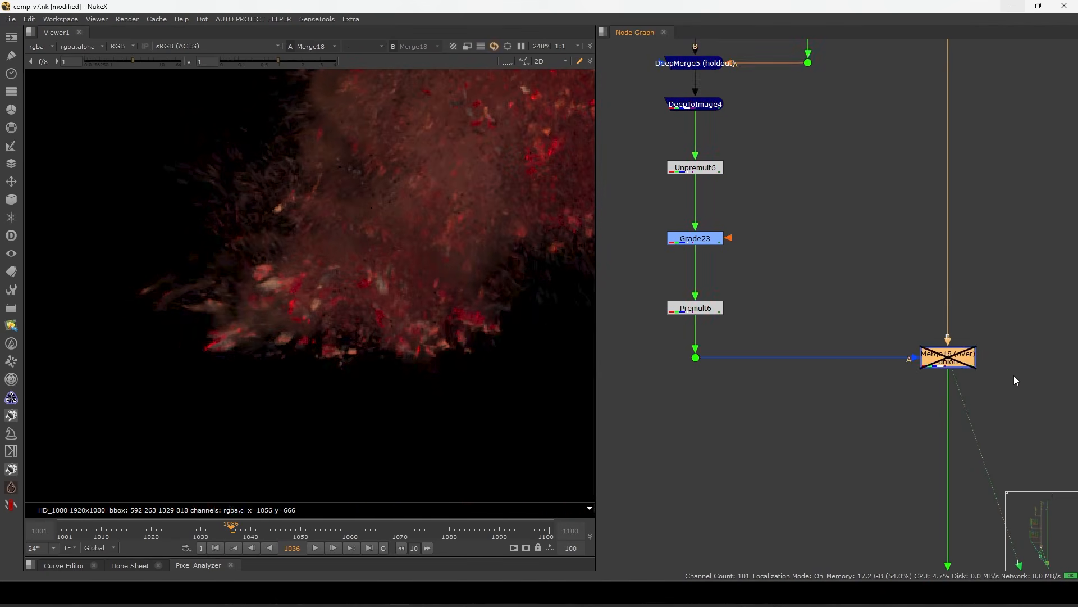
key(d)
key(d)
key(d)
key(d)
key(d)
key(d)
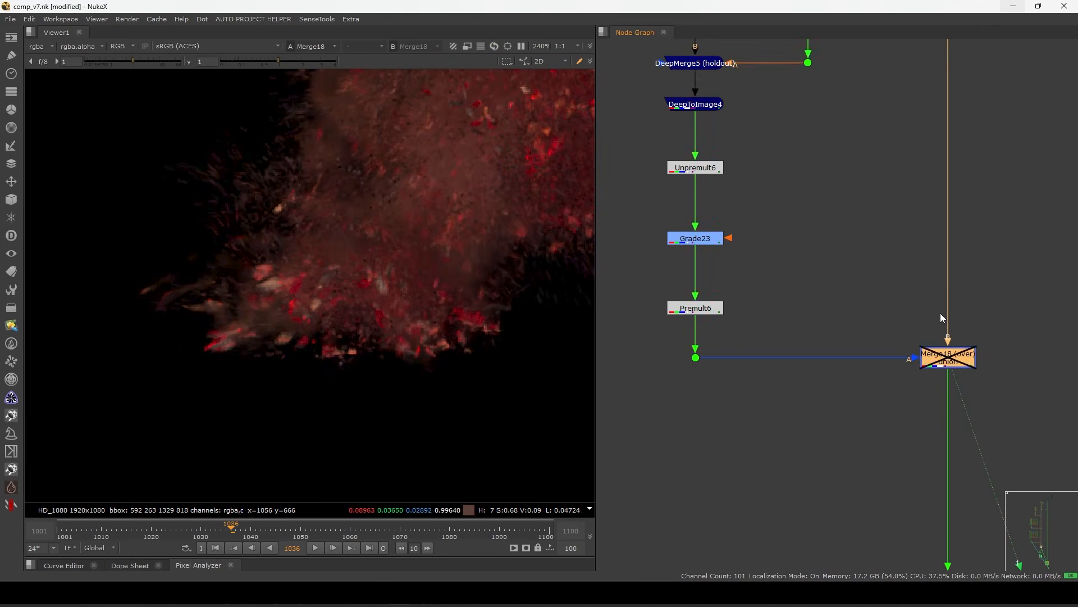
Repeat the Merge18 on/off comparison on neighbouring frames, ending on frame 1038 with Merge18 enabled.
key(Left)
key(d)
key(d)
key(d)
key(d)
key(d)
key(Right)
key(Right)
key(Right)
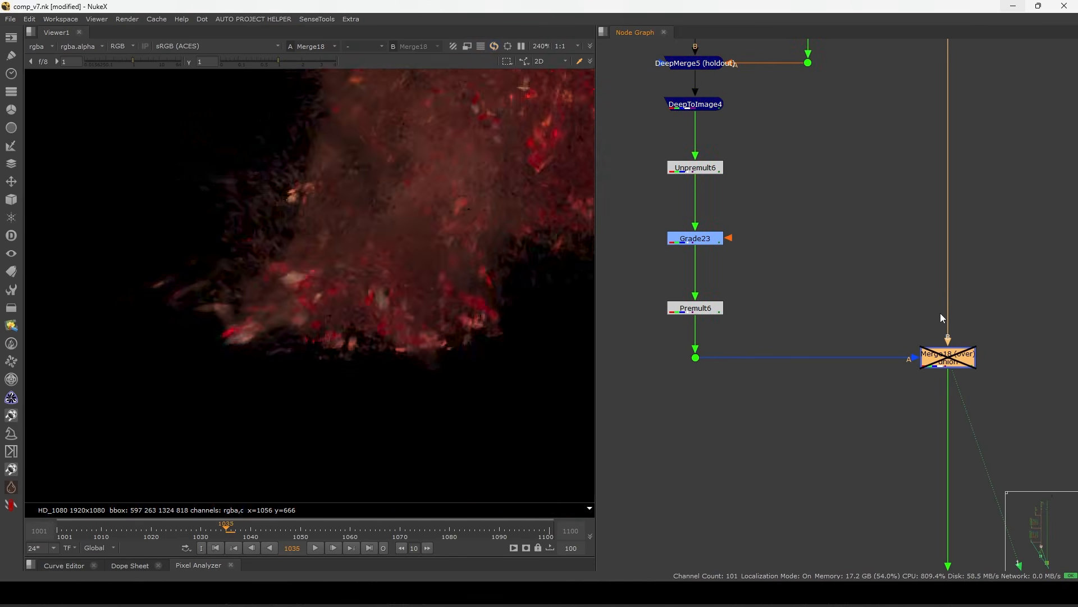
key(d)
key(d)
key(d)
key(d)
key(d)
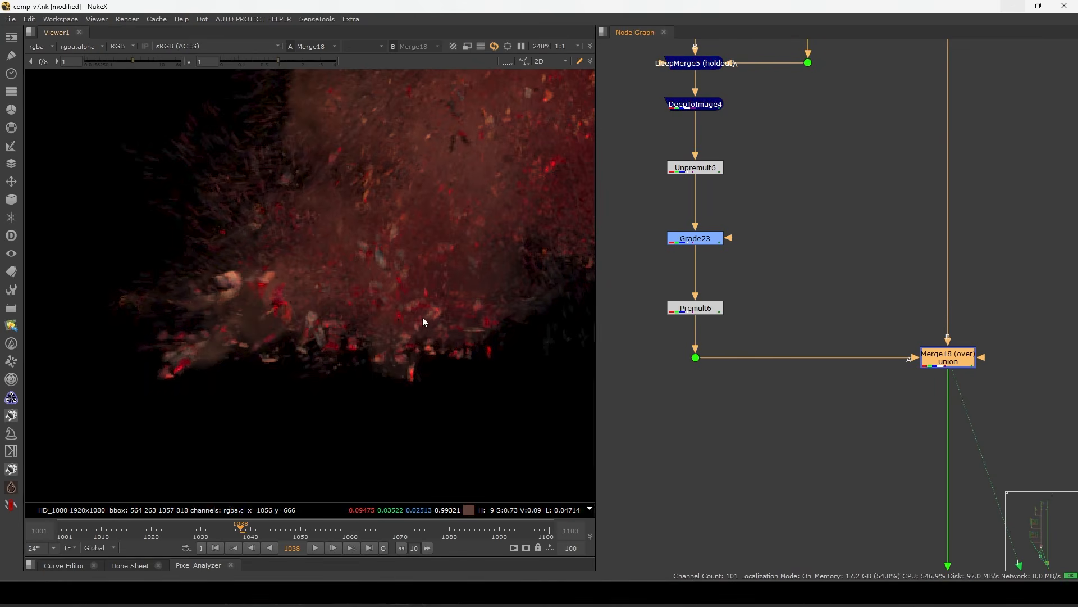
Disable DeepTransform1 and examine the whole debris cloud at Merge18.
scroll(409, 308, down, 3)
scroll(382, 396, down, 2)
middle_drag(410, 308, 320, 408)
middle_drag(694, 101, 818, 263)
click(831, 190)
key(d)
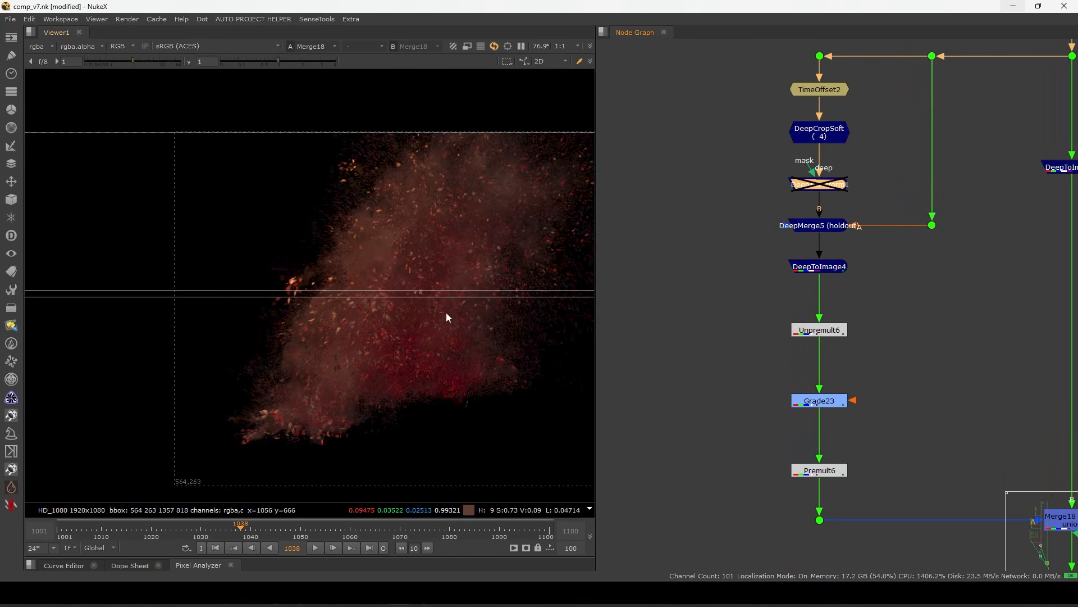
scroll(450, 283, up, 2)
middle_drag(901, 315, 842, 233)
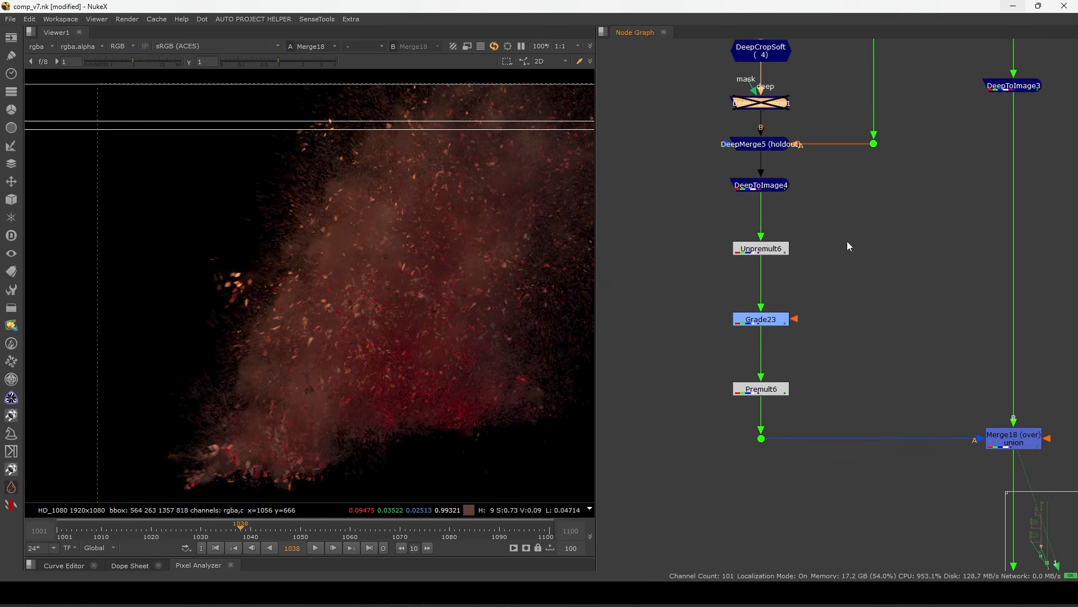
Compare Merge18 off and on up close with DeepTransform1 bypassed, and toggle DeepTransform1 back.
click(1015, 440)
key(d)
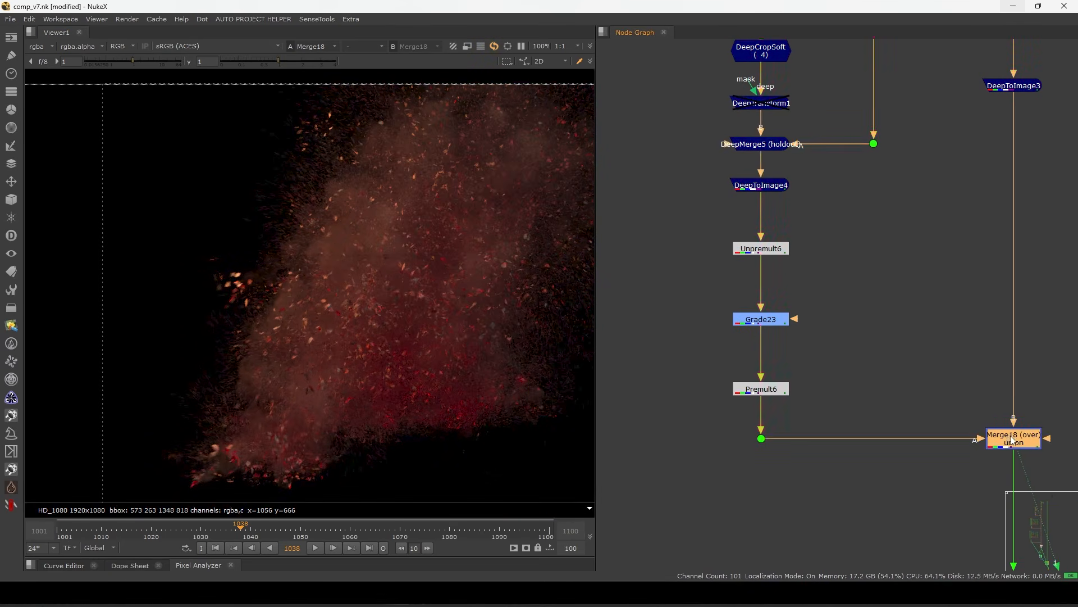
scroll(416, 354, up, 5)
key(d)
key(d)
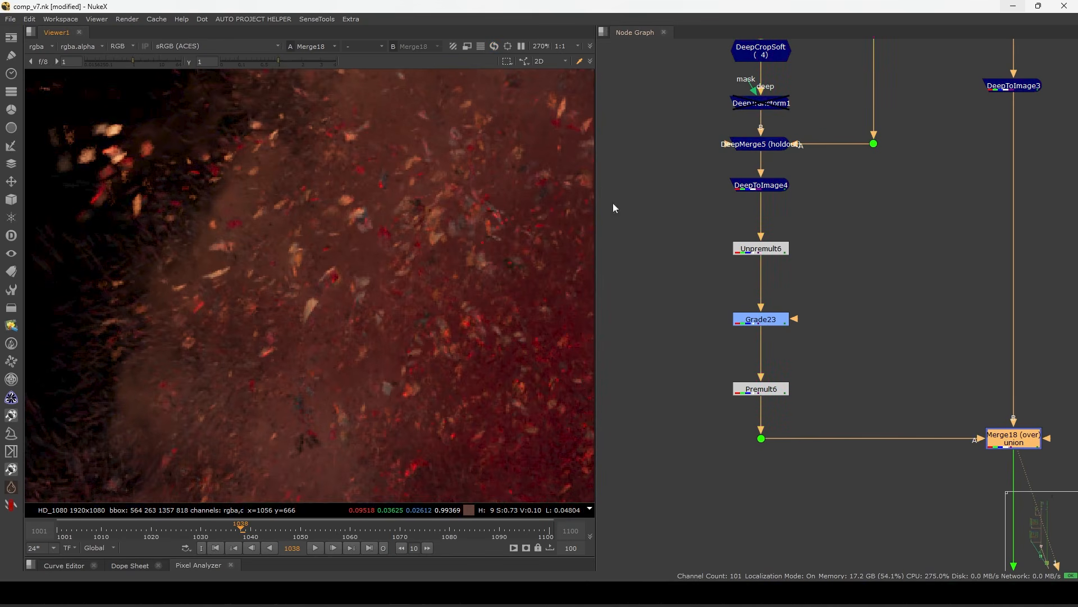
click(759, 104)
drag(400, 285, 358, 329)
key(d)
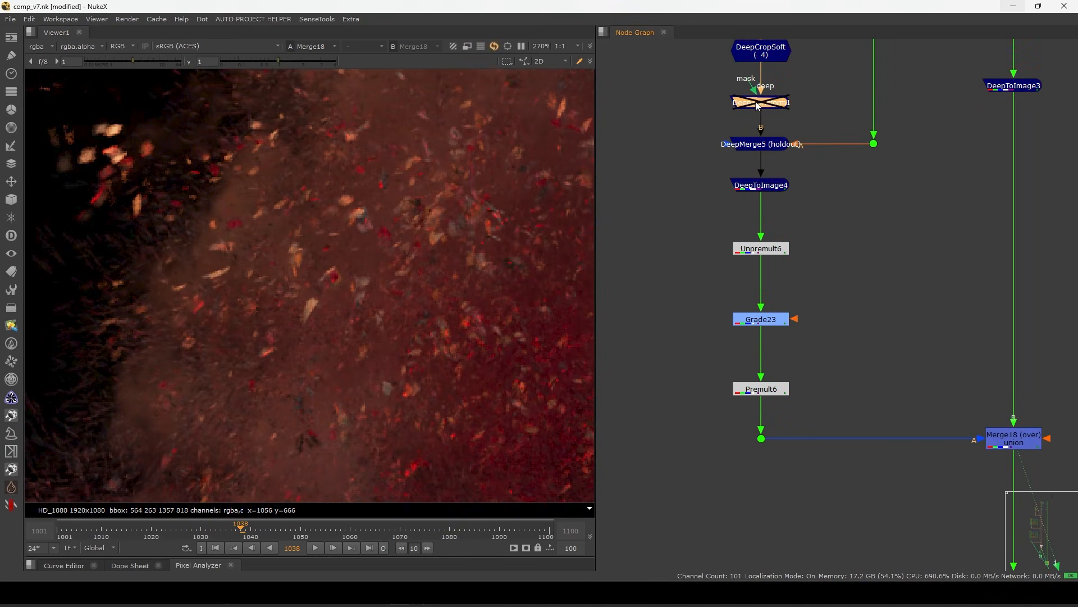
Frame the whole image and locate the Heat_Distortion group in the node graph below Merge18.
key(f)
scroll(834, 294, down, 5)
middle_drag(865, 500, 885, 406)
drag(976, 336, 783, 78)
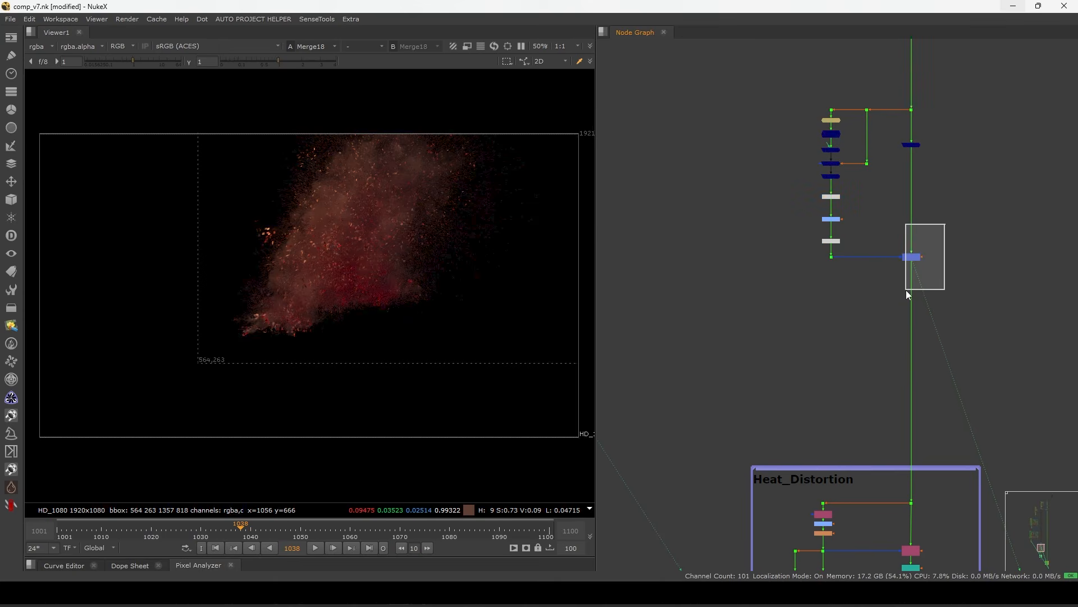
scroll(302, 326, up, 6)
key(f)
middle_drag(846, 381, 857, 233)
scroll(857, 233, down, 5)
drag(763, 227, 944, 383)
scroll(895, 337, up, 3)
middle_drag(822, 259, 821, 187)
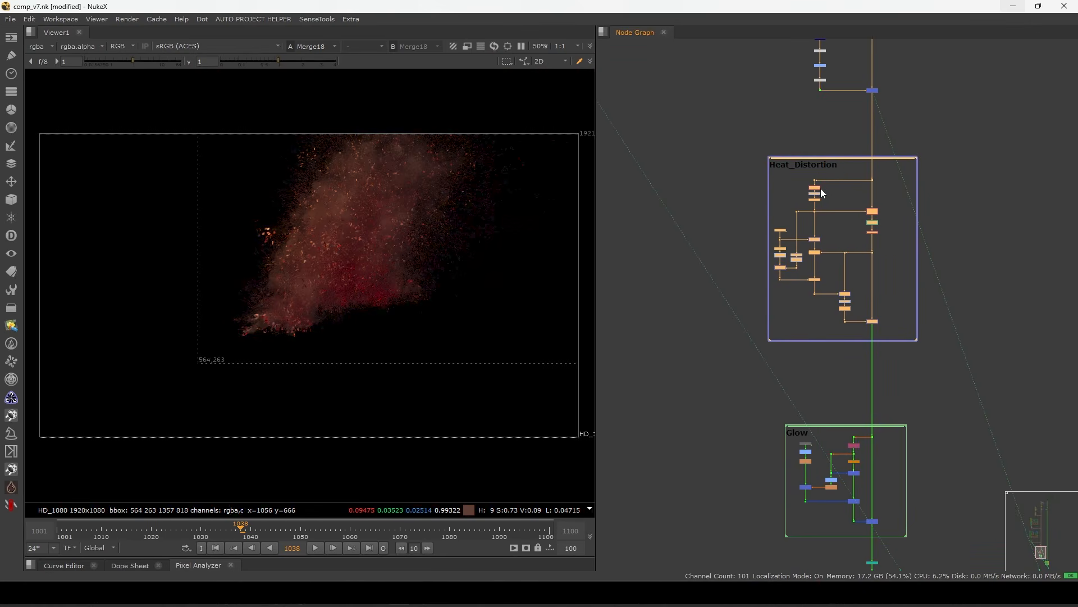
Examine the node branches inside the Heat_Distortion group.
scroll(854, 193, up, 3)
drag(826, 150, 861, 413)
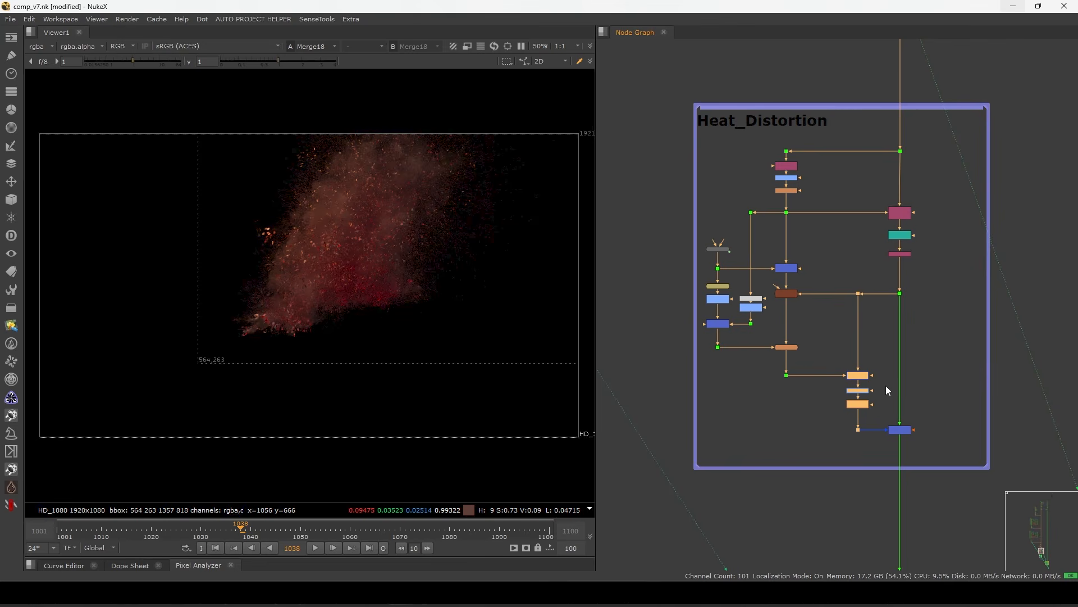
drag(832, 128, 774, 383)
drag(787, 271, 813, 268)
drag(770, 223, 698, 371)
drag(722, 325, 737, 325)
click(737, 369)
View the distortion layer at Shuffle22 and go to frame 1023.
scroll(876, 209, up, 6)
scroll(825, 218, up, 2)
click(805, 256)
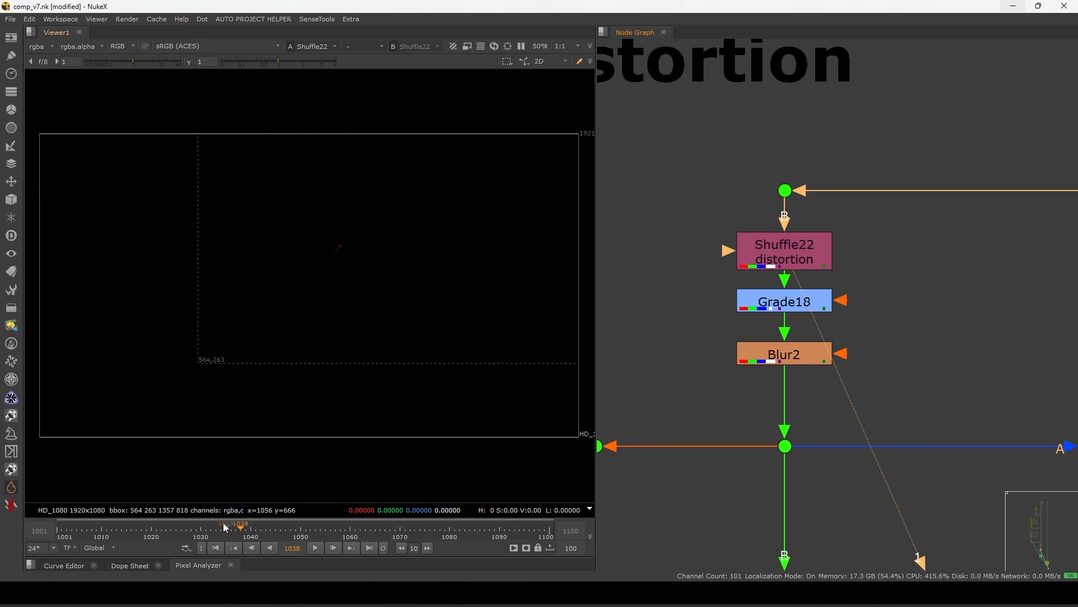
drag(203, 532, 159, 535)
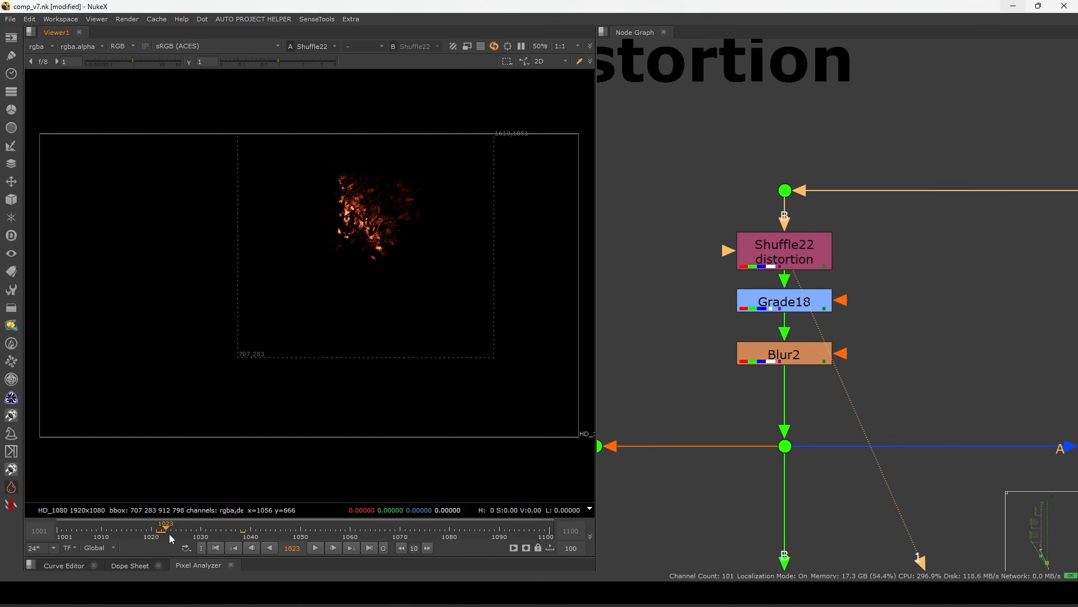
Trace the distortion source up to the debris branches and view the branch output at Dot8.
scroll(821, 201, down, 6)
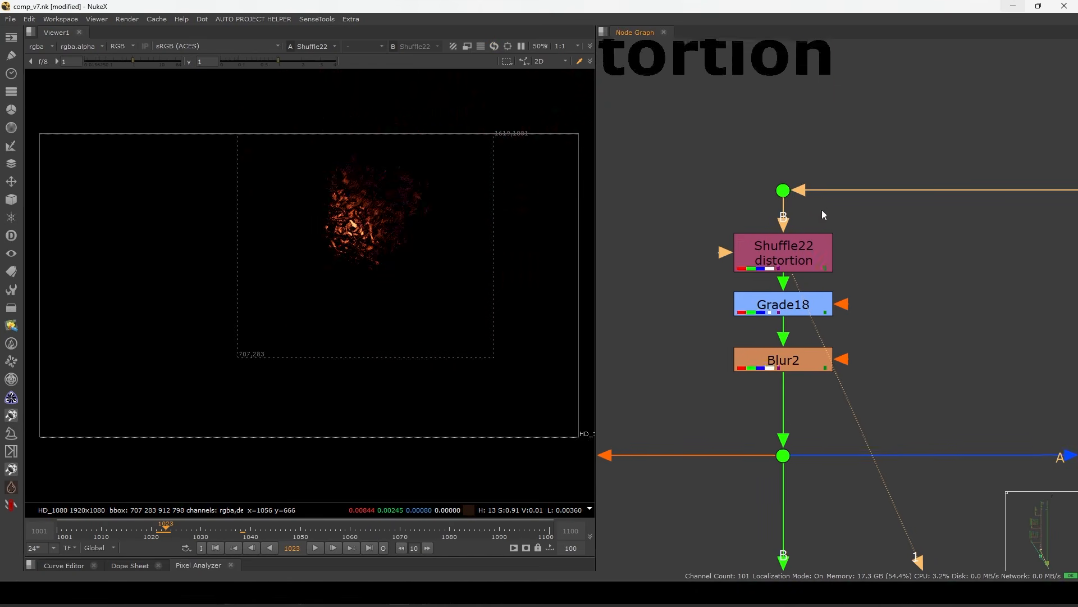
middle_drag(796, 376, 843, 532)
middle_drag(801, 311, 812, 504)
scroll(827, 258, up, 3)
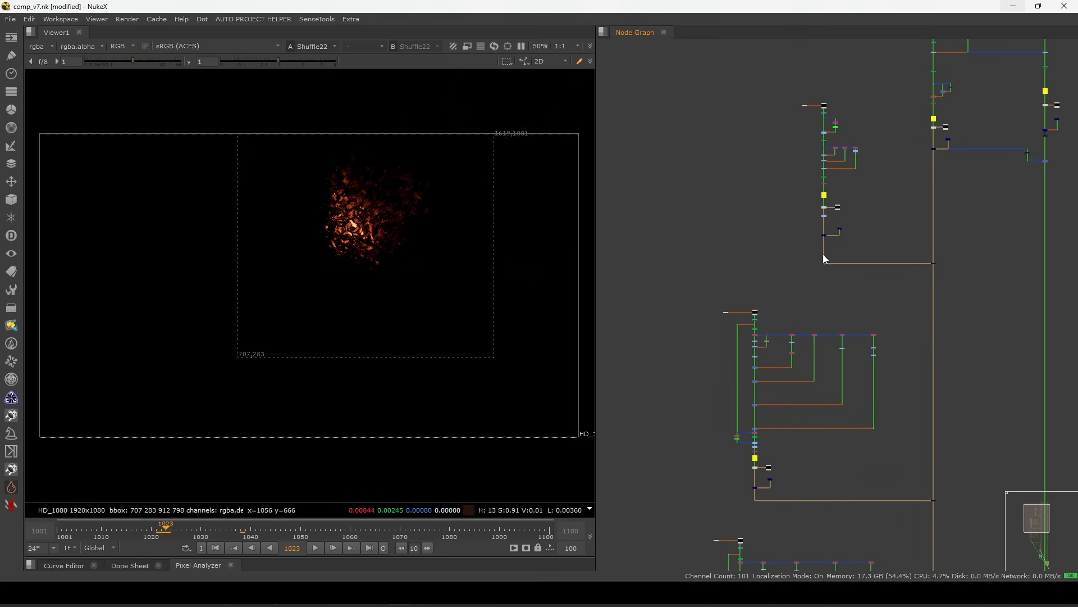
click(824, 262)
key(1)
middle_drag(783, 435, 800, 366)
drag(768, 440, 794, 429)
key(1)
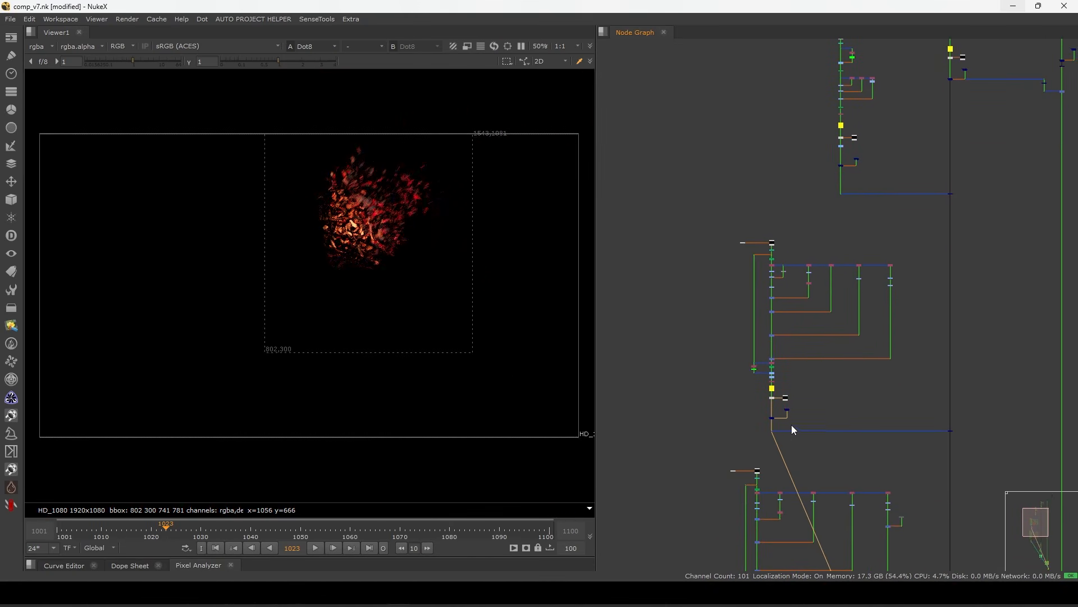
View the Saturation1 output below Shuffle6, which extracts the RGBA_FX_line_light layer.
scroll(801, 292, up, 6)
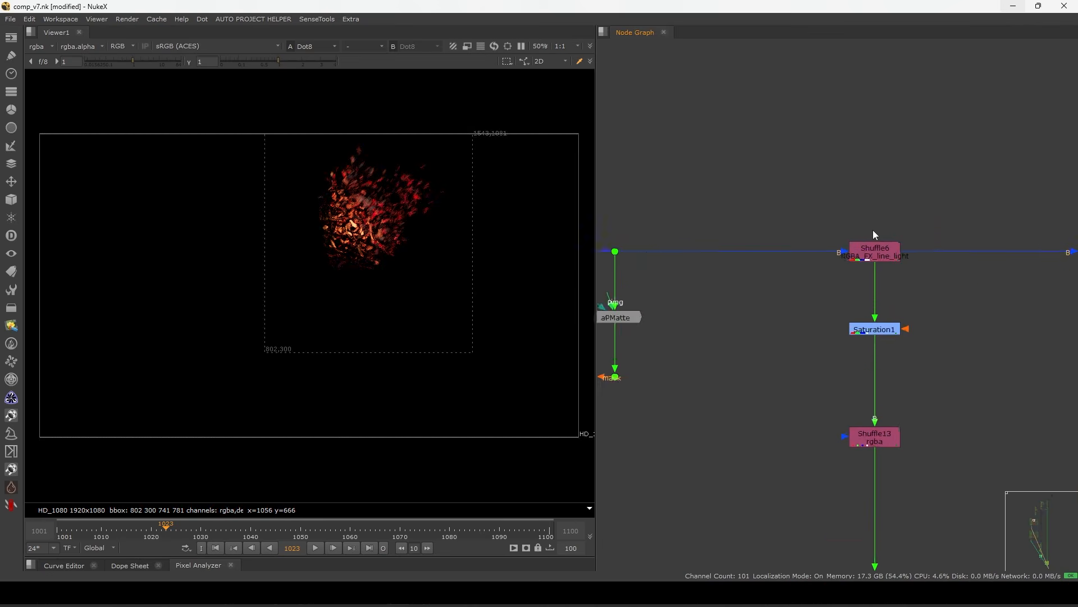
key(1)
middle_drag(877, 340, 871, 284)
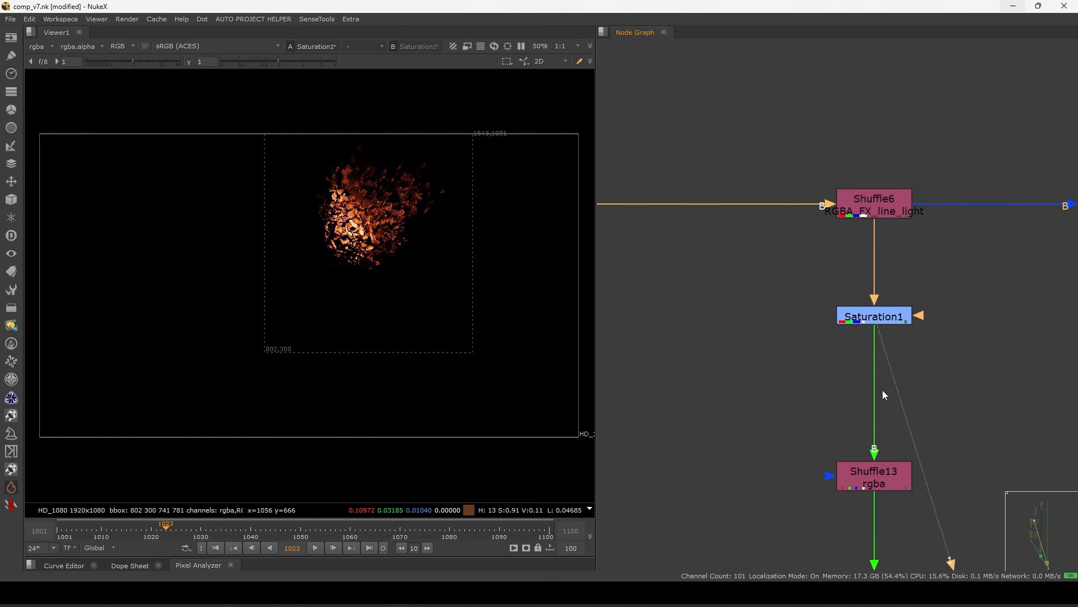
Inspect how Shuffle13 routes the rgba channels into the distortion layer, and close its properties.
middle_drag(882, 390, 874, 333)
middle_drag(859, 379, 862, 321)
double_click(876, 272)
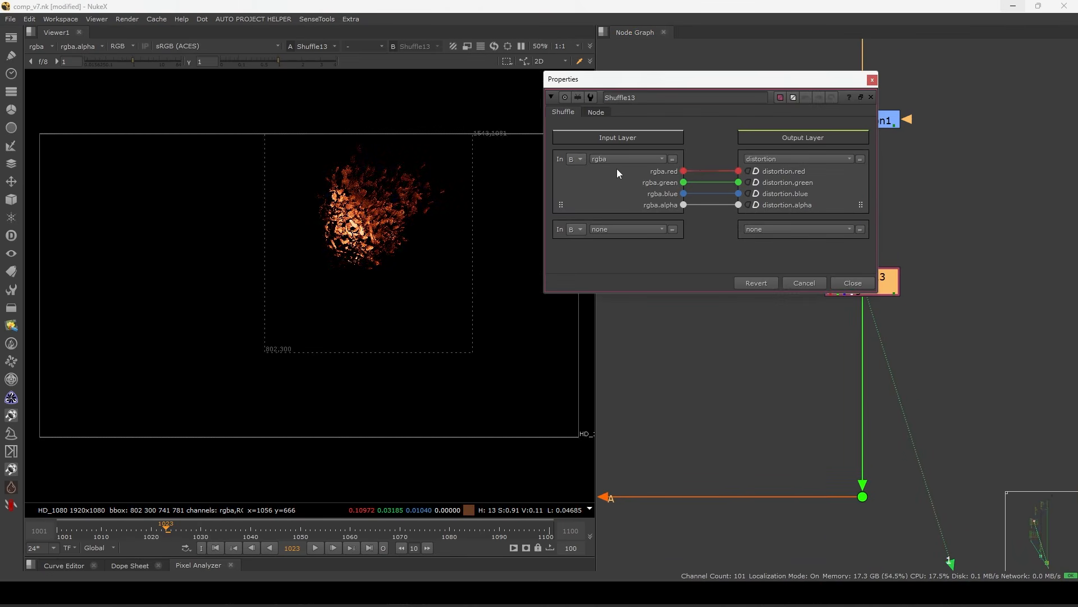
click(850, 284)
View the merged debris lighting at Merge3, below Grade8.
scroll(884, 288, down, 8)
middle_drag(885, 288, 921, 255)
scroll(903, 212, up, 7)
click(907, 217)
key(1)
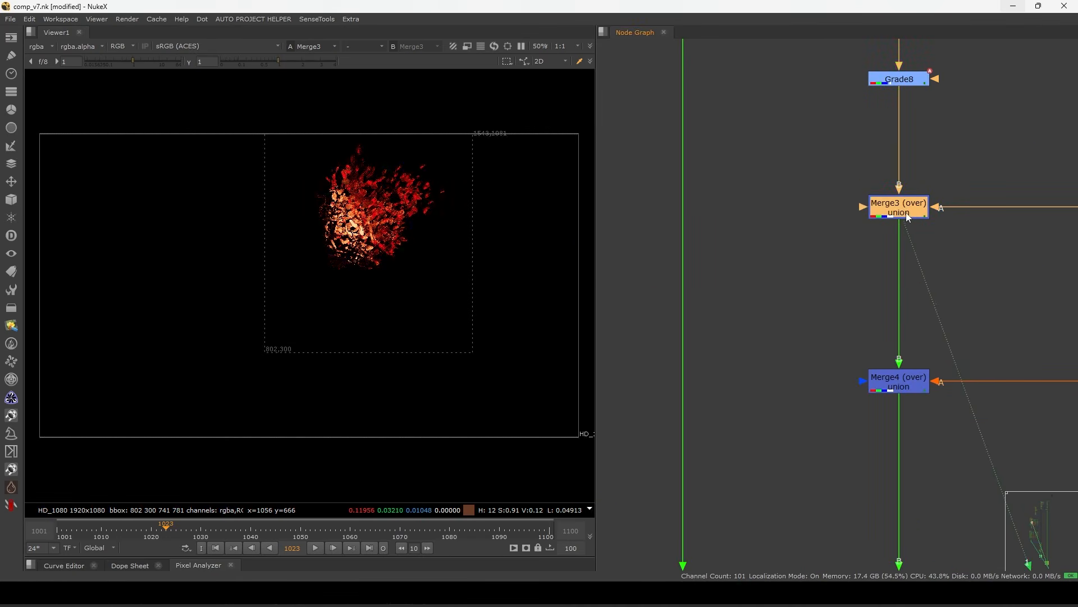
View the Remove1 output above WRITE_HELPER4, inspect its kept rgba and distortion layers, and close its properties.
double_click(908, 217)
click(781, 318)
scroll(881, 240, down, 6)
scroll(874, 388, up, 8)
double_click(889, 441)
key(1)
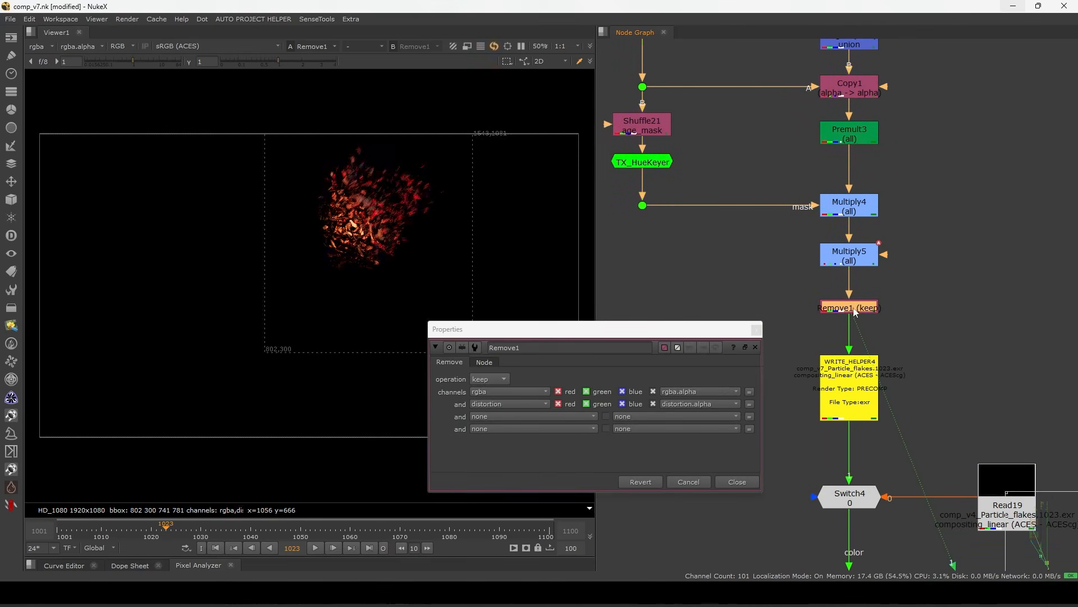
click(497, 403)
click(491, 483)
click(737, 481)
View the prerendered flakes in Read19 and display their distortion layer.
scroll(771, 476, down, 5)
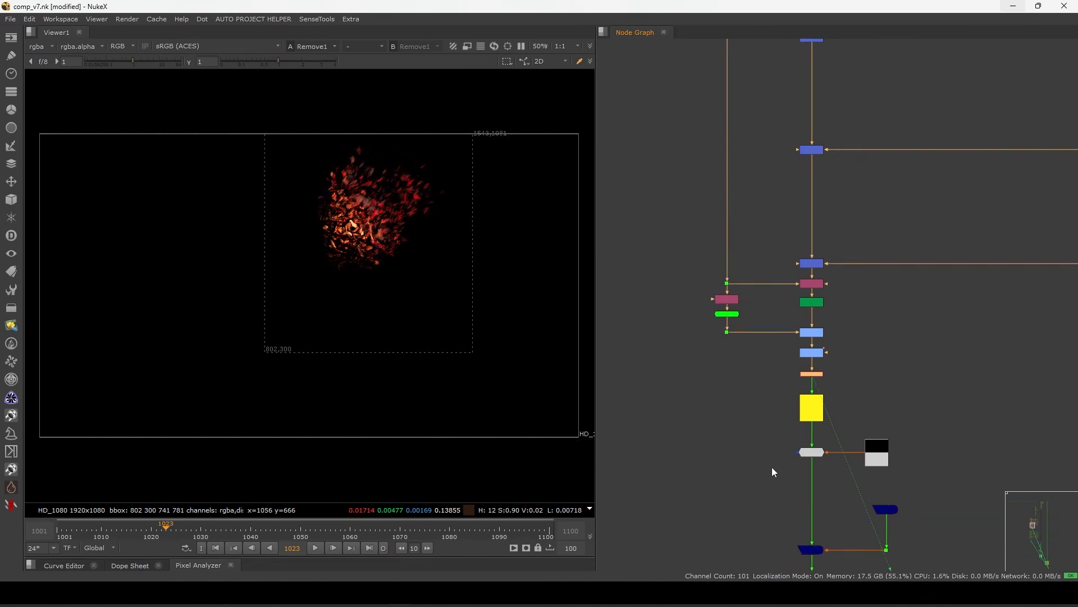
middle_drag(771, 475, 759, 358)
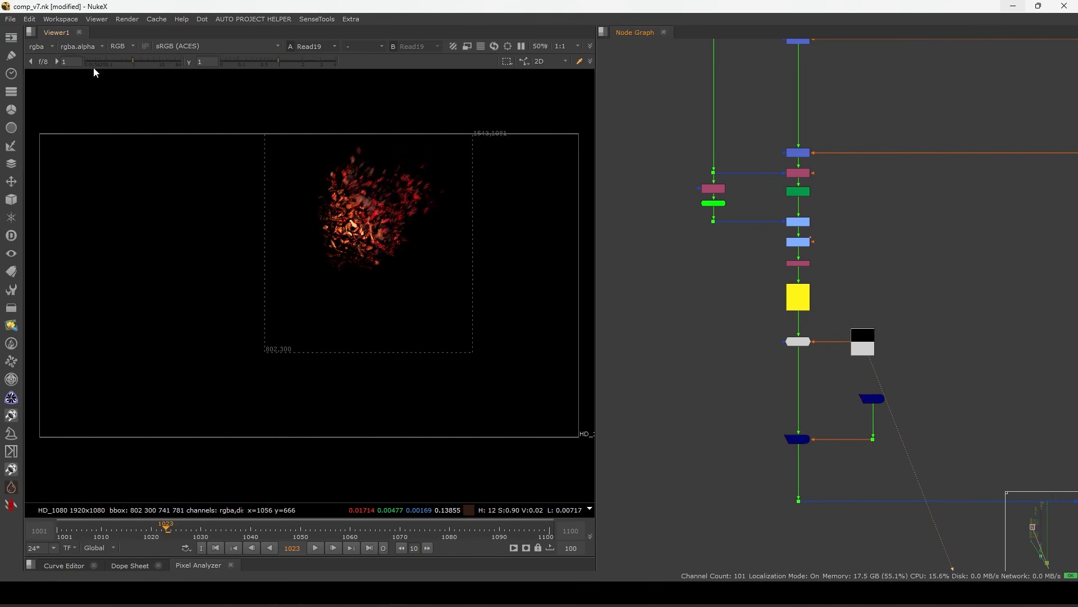
click(40, 50)
click(60, 111)
click(41, 47)
click(50, 85)
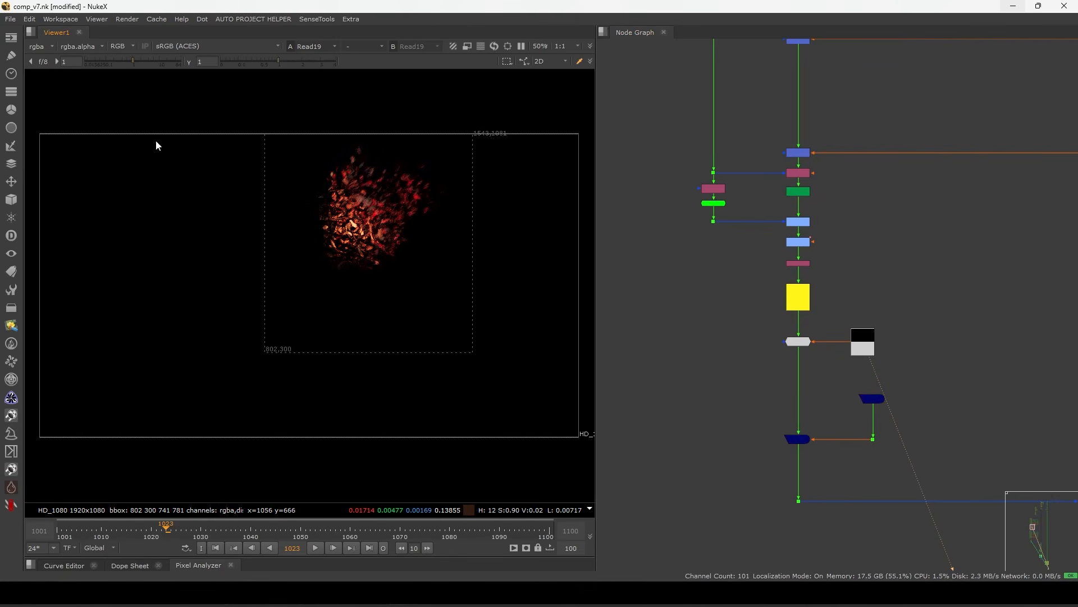
click(41, 49)
click(51, 105)
View the distortion layer at the DeepMerge joining the upper flakes branch and toggle that node off and on.
scroll(798, 315, down, 5)
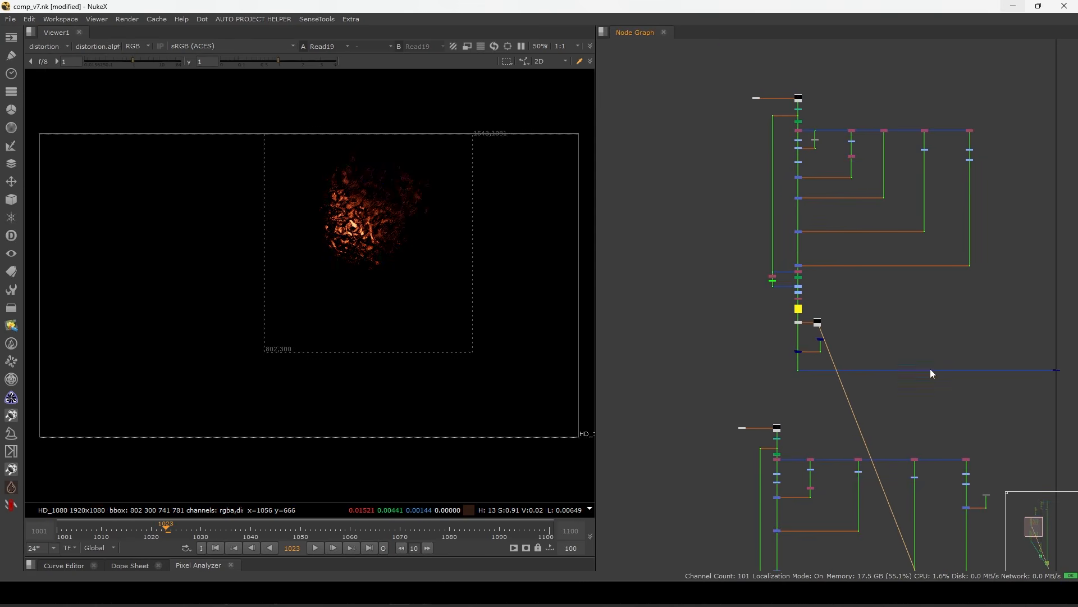
middle_drag(913, 375, 765, 356)
drag(873, 330, 931, 371)
key(1)
scroll(395, 224, up, 5)
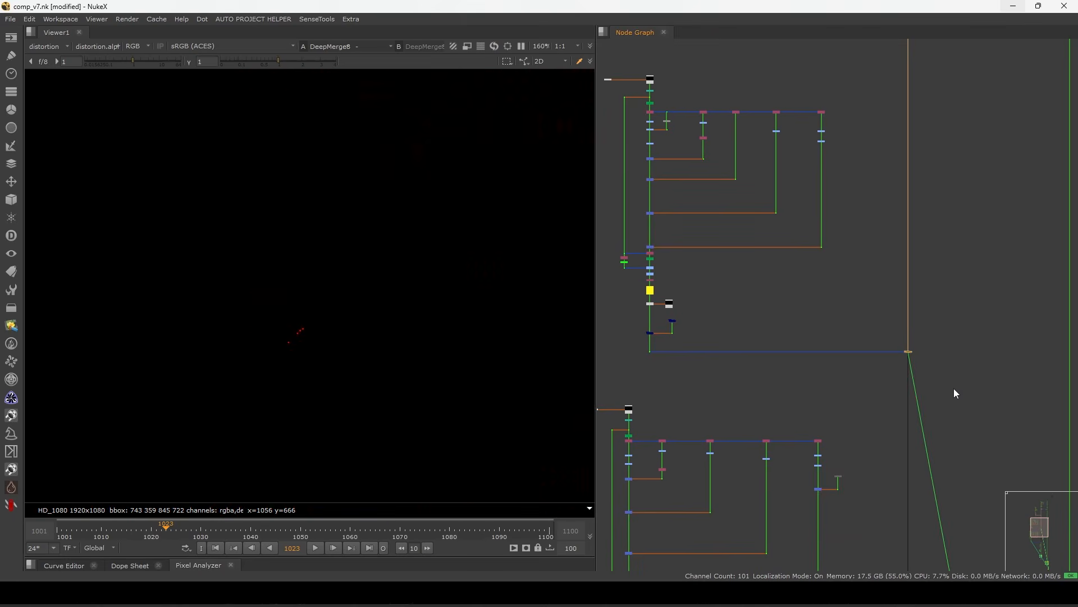
scroll(932, 371, up, 8)
middle_drag(983, 319, 1027, 188)
click(962, 229)
key(d)
key(d)
key(d)
key(d)
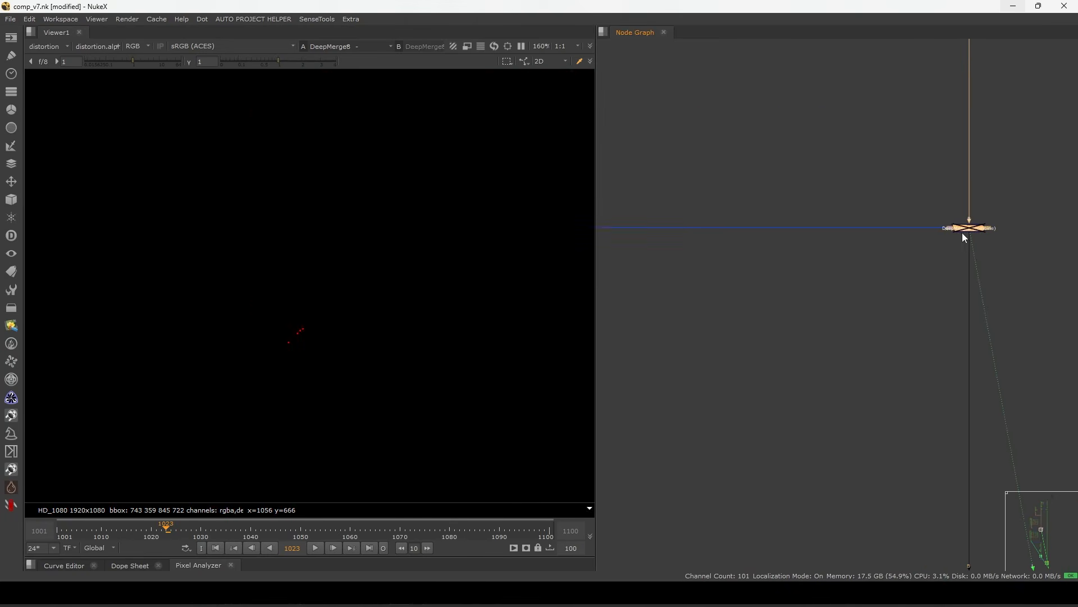
Compare the distortion layer at the dot ending the flakes branch with the DeepMerge output it feeds.
scroll(916, 249, down, 4)
middle_drag(671, 277, 934, 268)
drag(667, 259, 709, 223)
key(1)
scroll(777, 239, down, 3)
middle_drag(857, 241, 782, 257)
drag(896, 220, 952, 259)
key(1)
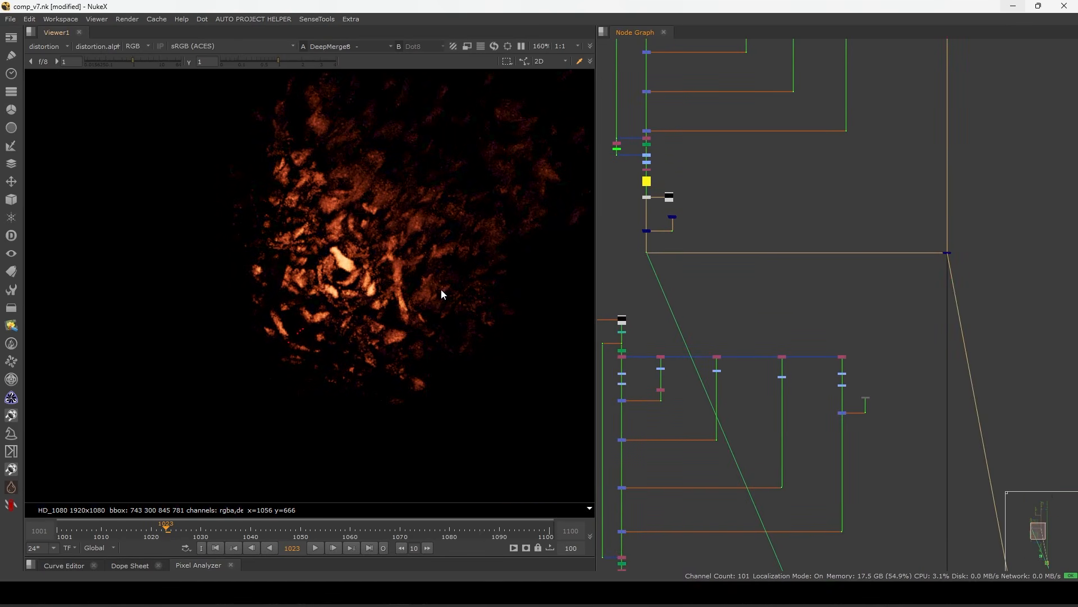
Check the distortion layer further down the main deep branch and trace it back up to Read19.
middle_drag(843, 322, 880, 268)
scroll(880, 267, down, 5)
drag(924, 341, 926, 343)
key(1)
middle_drag(910, 361, 898, 341)
middle_drag(902, 396, 903, 359)
middle_drag(880, 256, 900, 298)
drag(900, 298, 931, 324)
scroll(863, 256, up, 10)
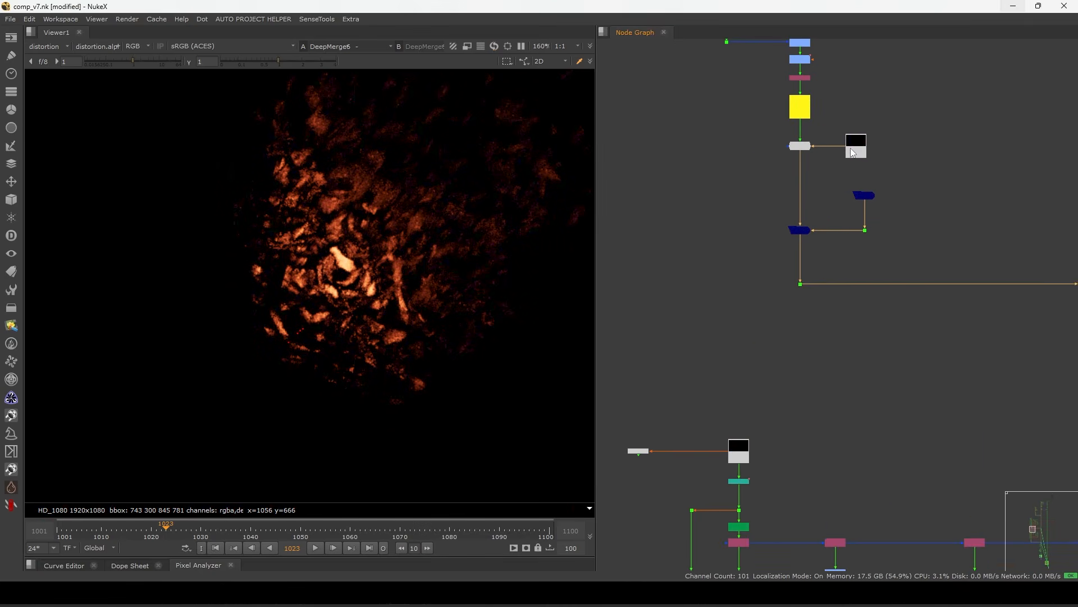
View Read19's distortion layer and examine the glowing flakes in close detail.
key(1)
click(875, 167)
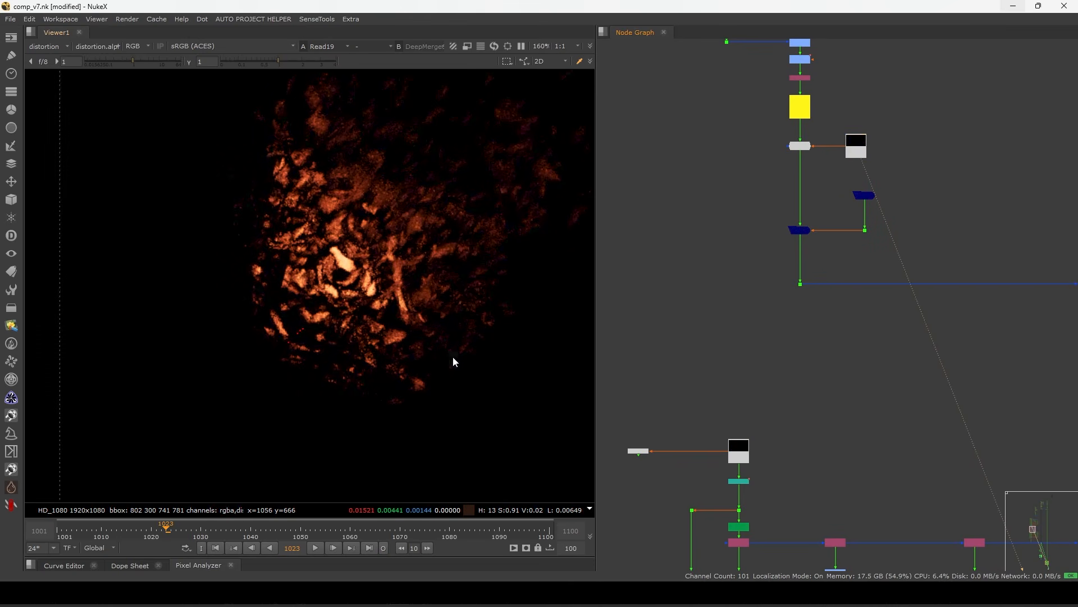
key(f)
scroll(365, 229, up, 4)
middle_drag(411, 232, 406, 265)
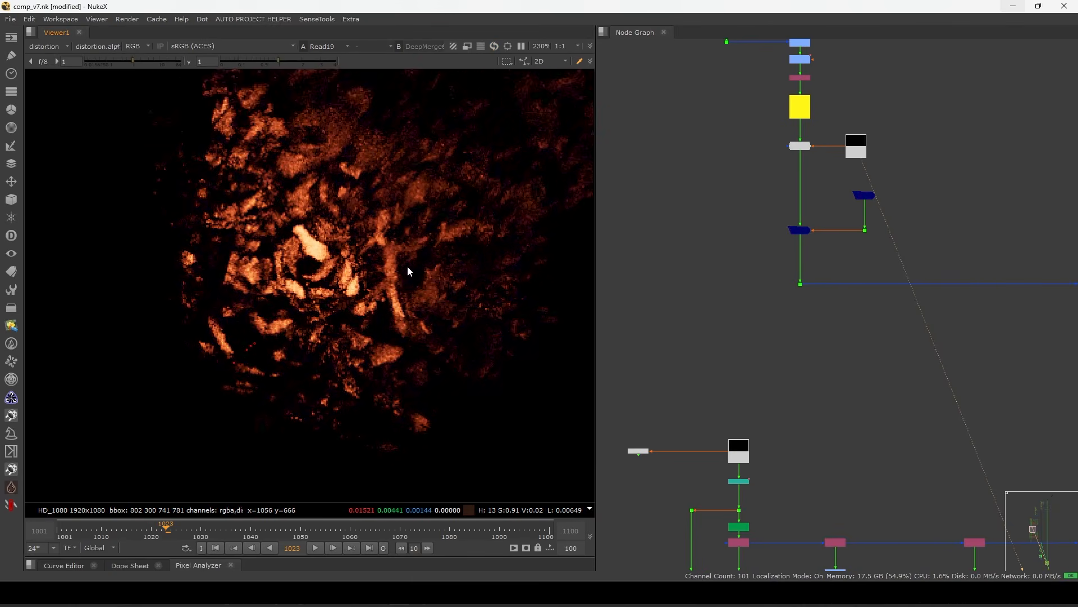
scroll(406, 269, down, 1)
key(1)
key(1)
Display the rgba layer and view the DeepMerge output where the flakes branch joins the main branch.
click(47, 46)
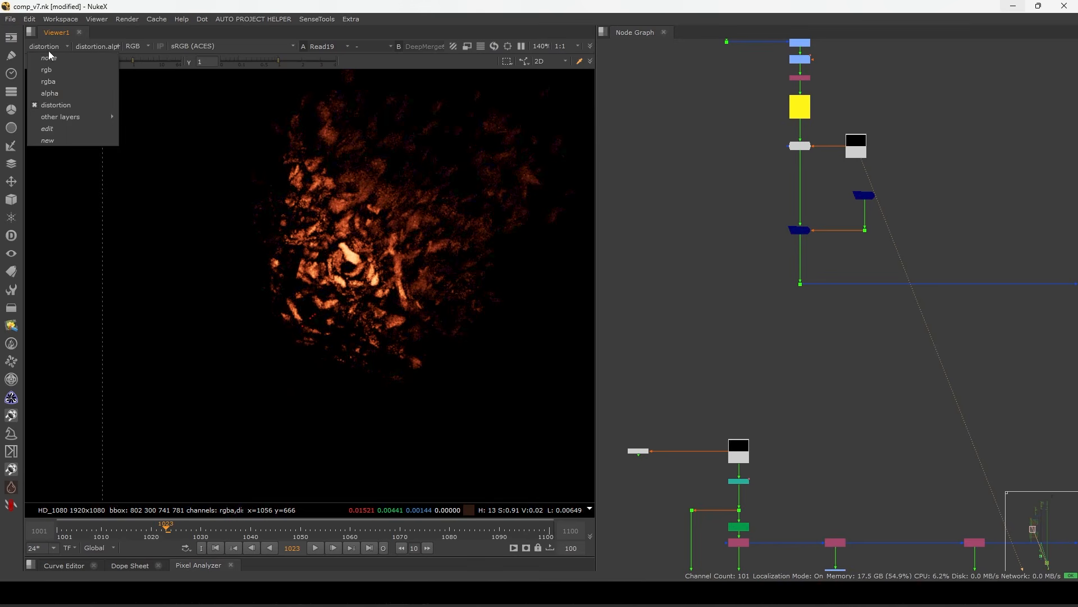
click(57, 83)
scroll(790, 191, down, 8)
click(951, 207)
key(1)
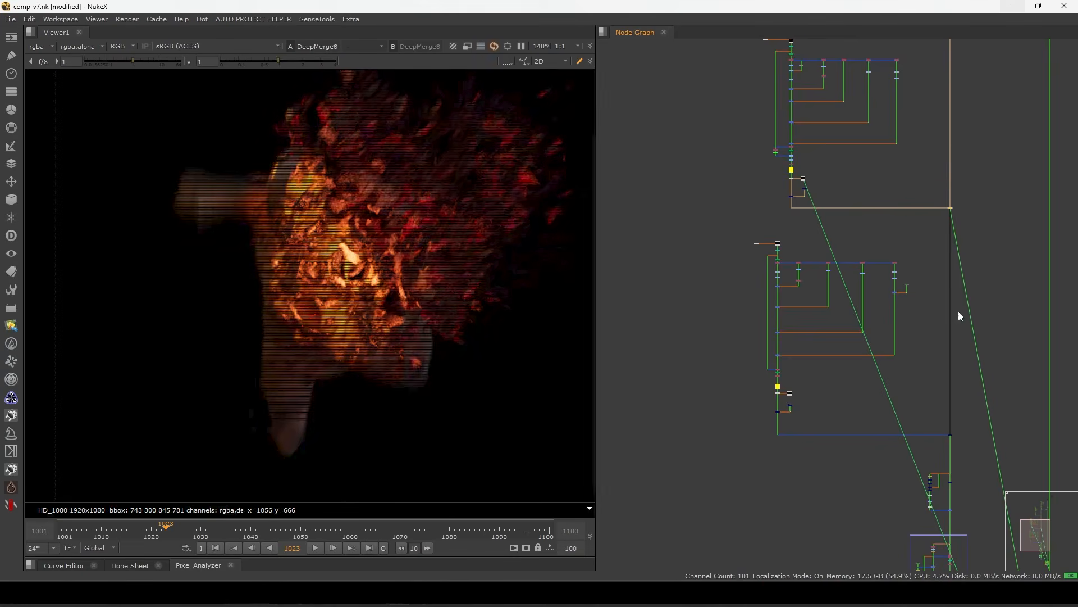
View the Grade18 and Blur2 outputs below Shuffle22 in the Heat_Distortion group.
middle_drag(954, 420, 908, 247)
scroll(908, 248, up, 3)
scroll(868, 217, up, 6)
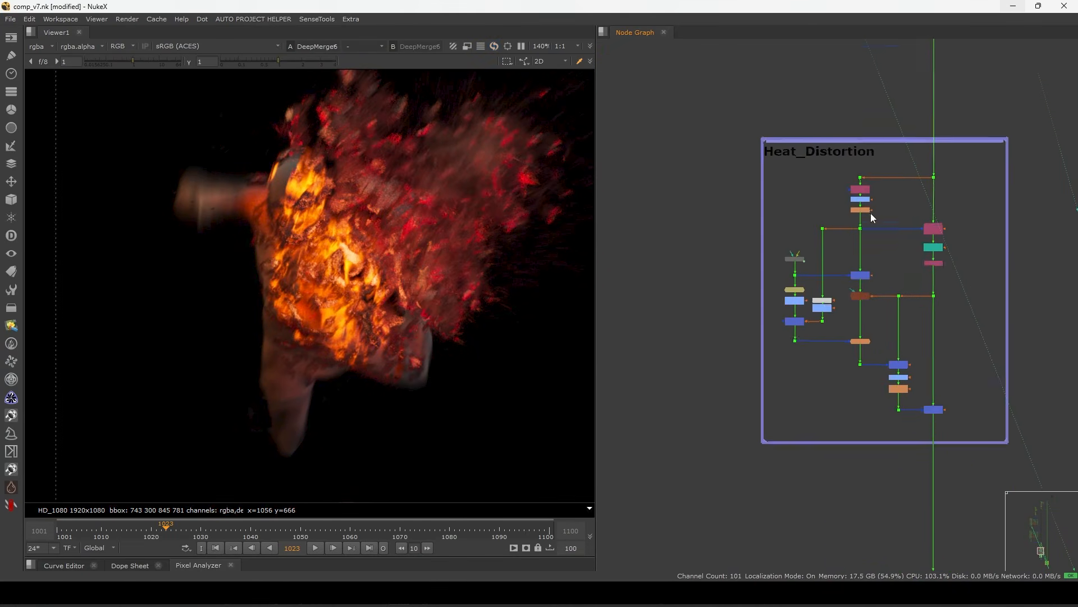
key(1)
click(880, 224)
key(1)
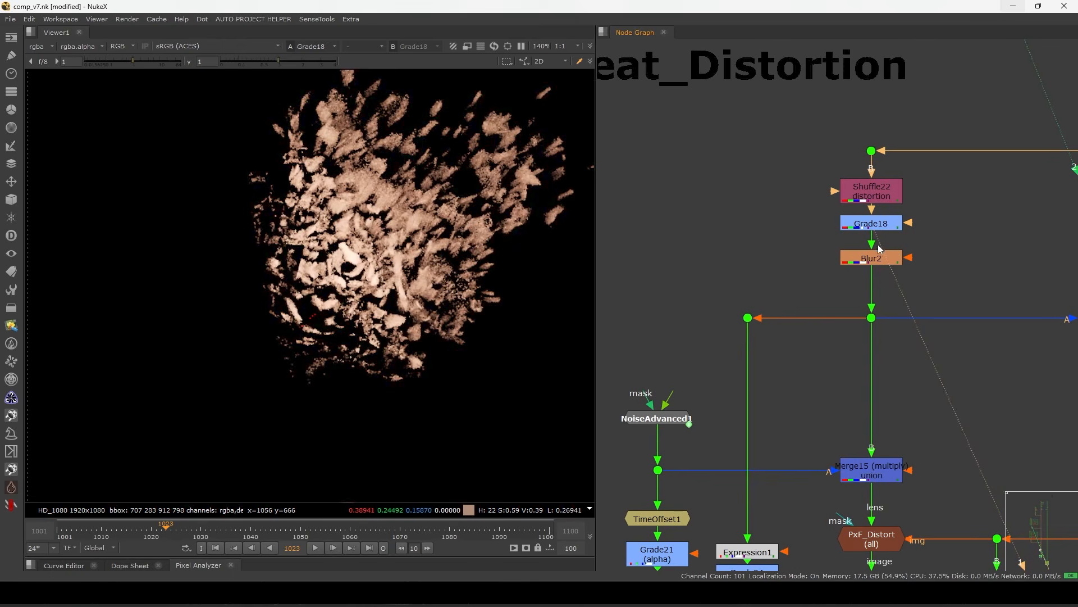
click(881, 258)
key(1)
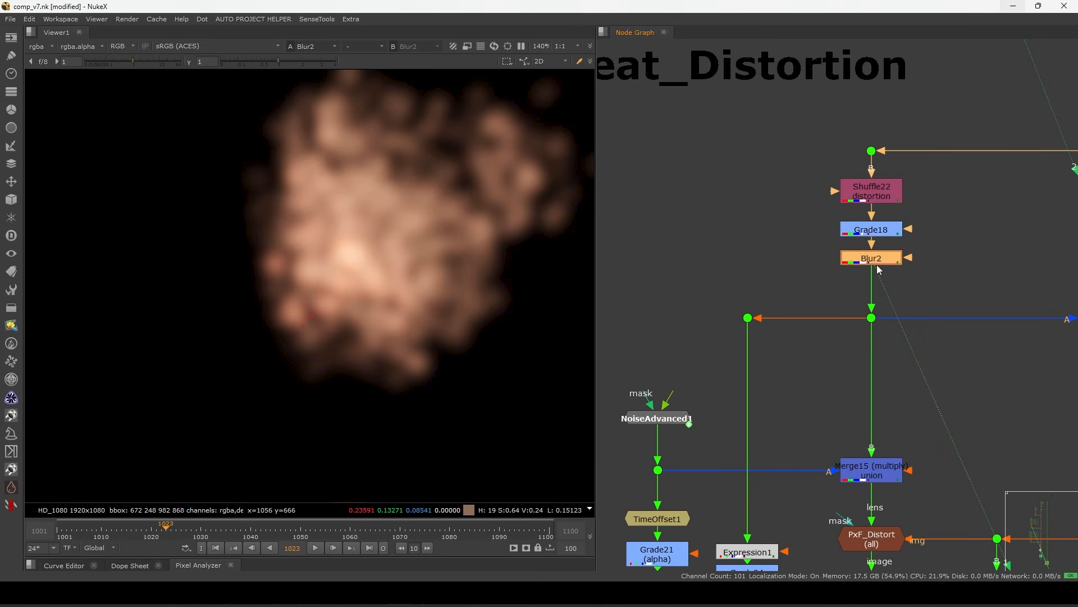
Compare the image at Copy3 with the distorted result at IDistort1.
scroll(880, 270, down, 5)
scroll(871, 247, up, 6)
drag(843, 183, 991, 248)
key(1)
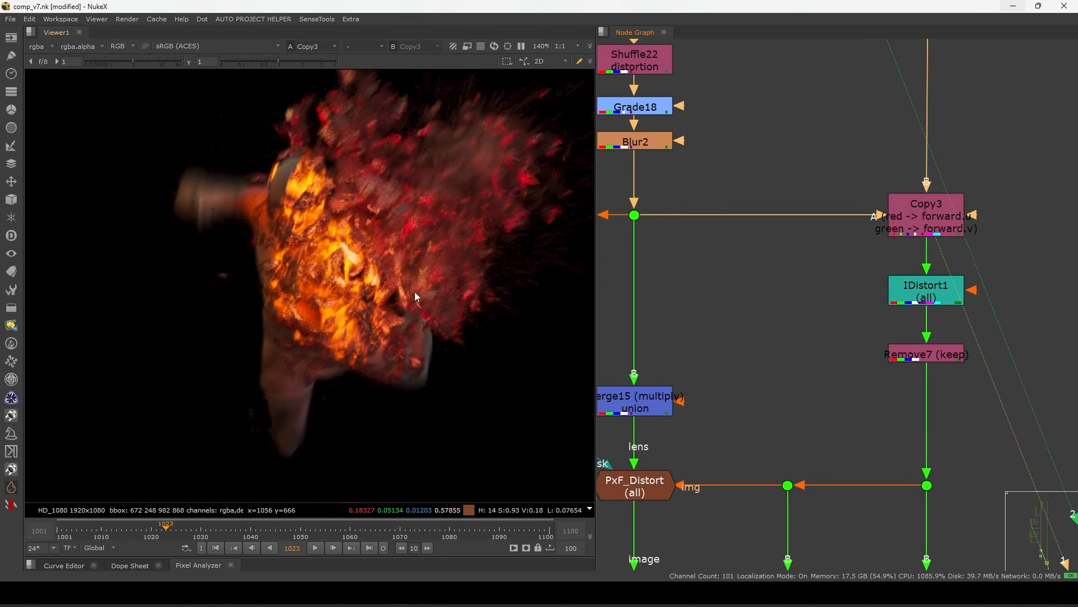
drag(816, 145, 1013, 284)
drag(601, 170, 935, 272)
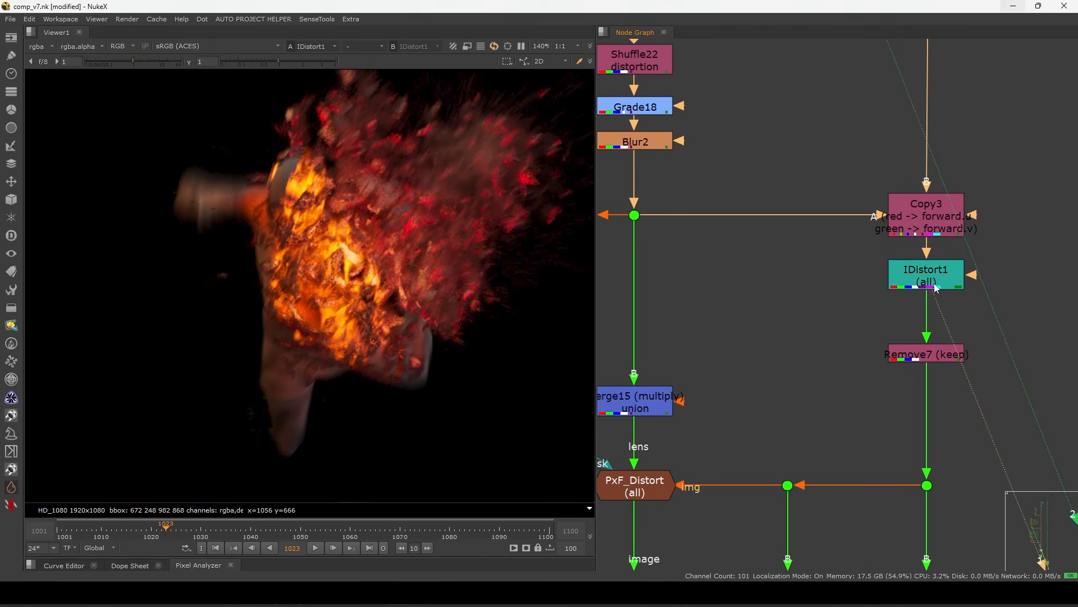
Inspect how Copy3 maps the red and green channels to forward.u and forward.v, and close its properties.
double_click(928, 222)
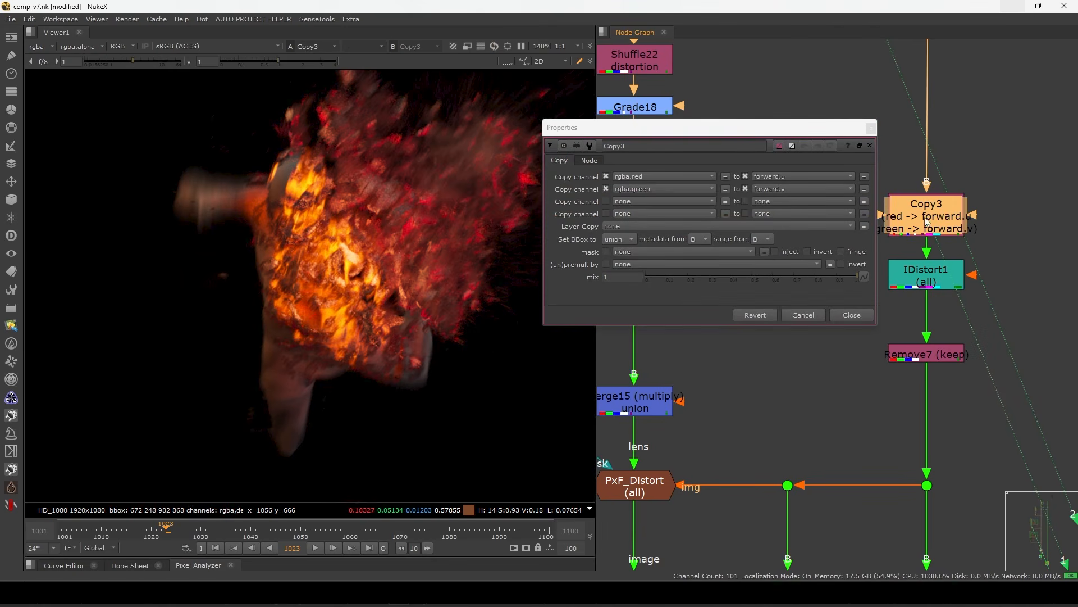
click(784, 177)
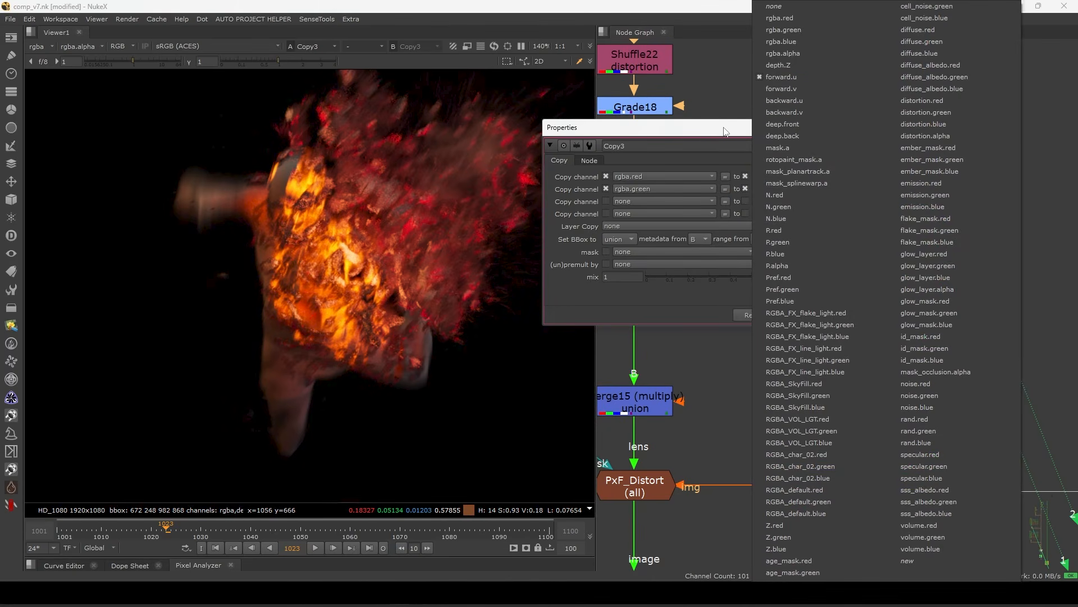
click(725, 131)
click(851, 315)
Inspect IDistort1's UV channels and UV scale settings, and close its properties.
double_click(926, 276)
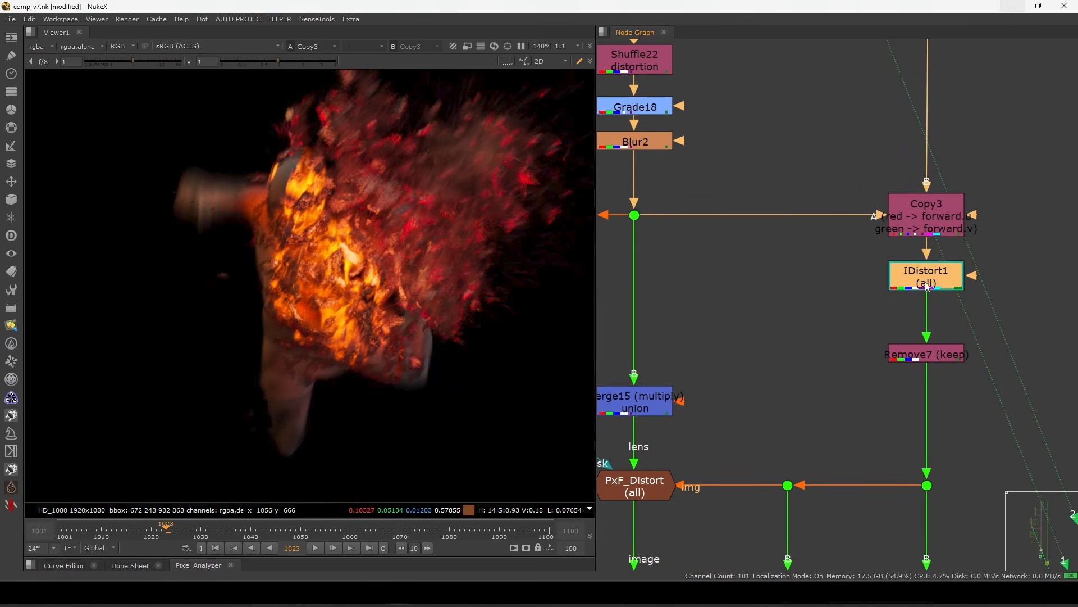
click(617, 208)
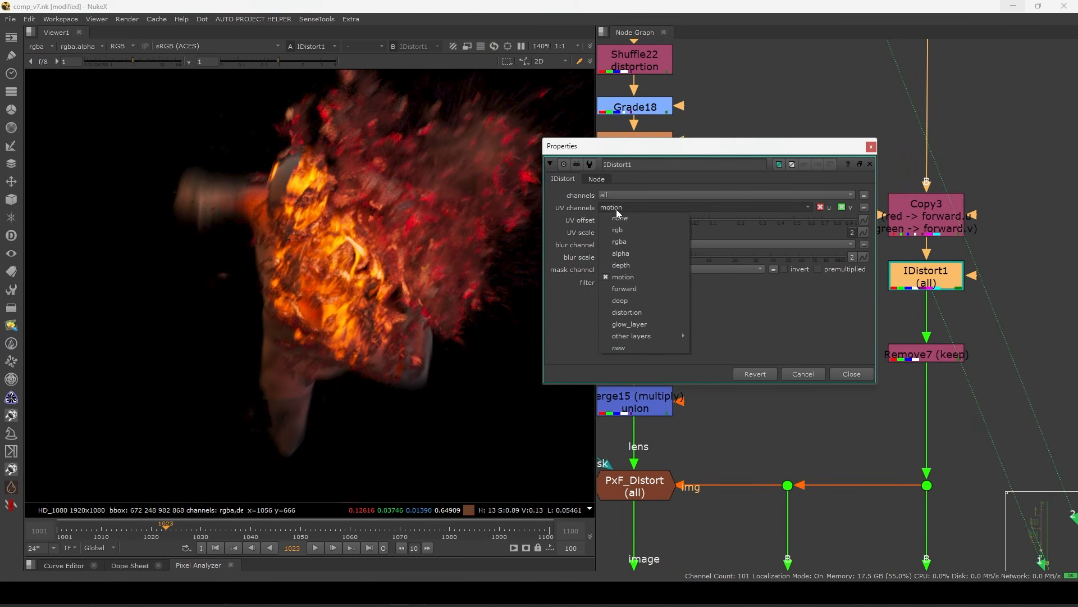
click(636, 274)
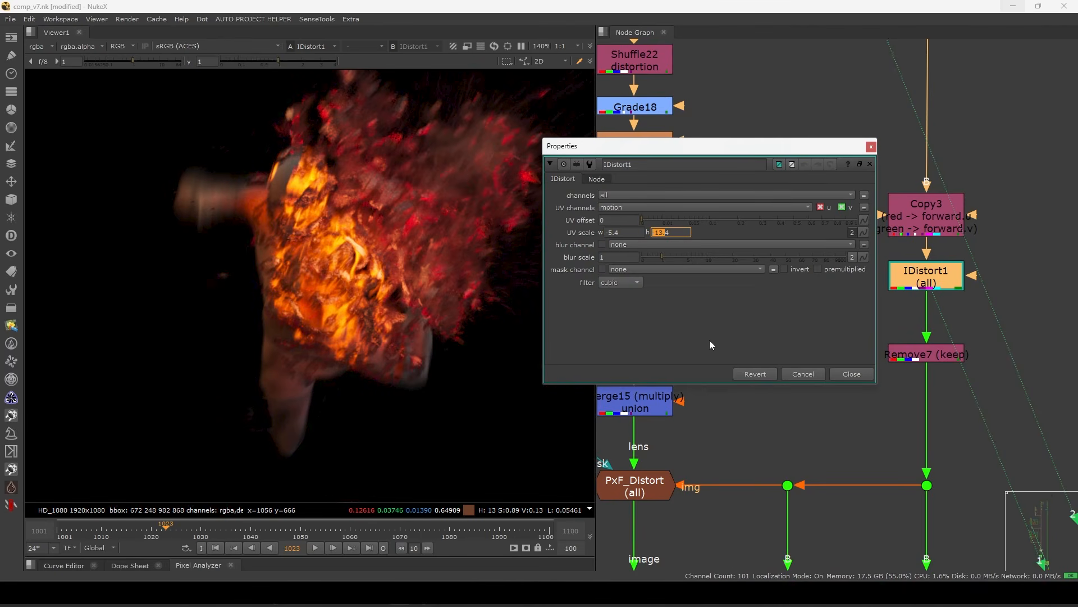
click(852, 374)
Toggle IDistort1 off and on repeatedly to compare the image with and without the heat distortion.
drag(940, 287, 931, 278)
key(d)
key(d)
key(d)
key(d)
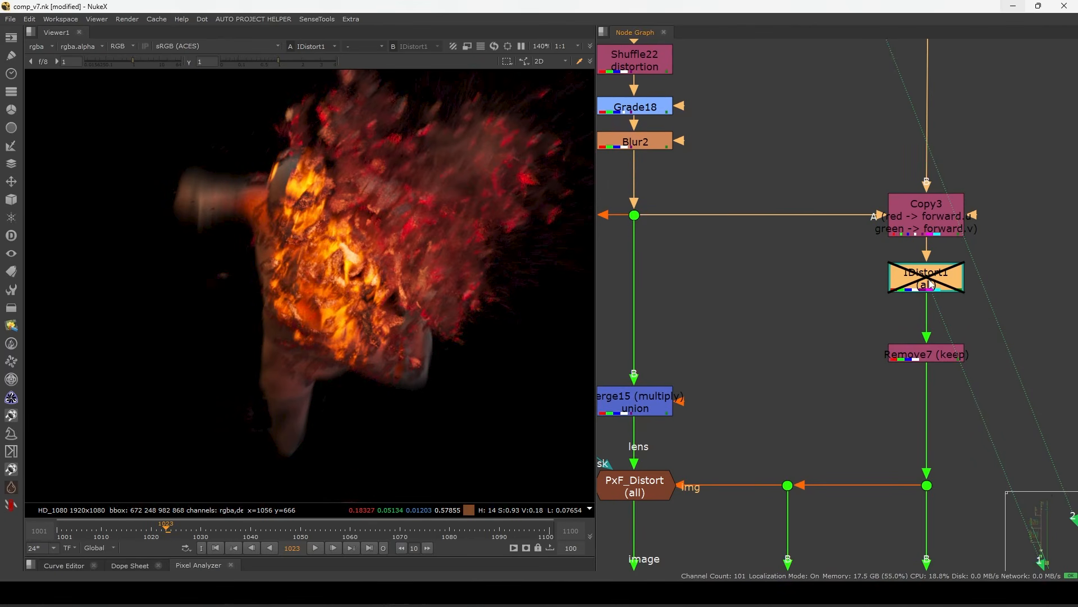
key(d)
key(d)
key(d)
key(d)
key(d)
key(d)
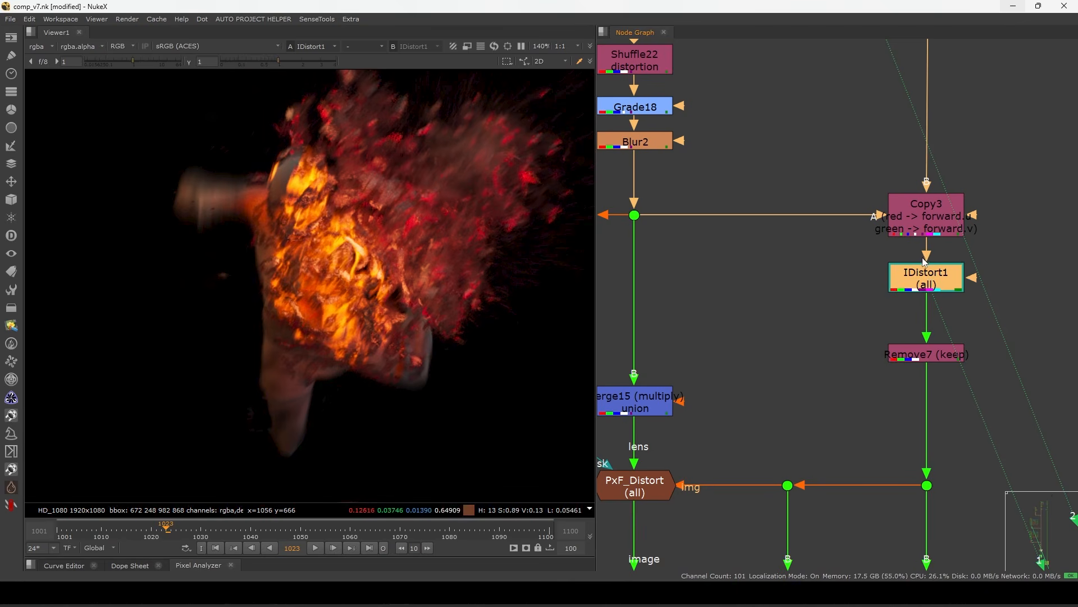
View the Remove7 output below IDistort1, inspect which layers it keeps, and close its properties.
middle_drag(815, 261, 845, 284)
drag(958, 375, 957, 360)
key(1)
click(905, 349)
double_click(958, 360)
drag(716, 298, 717, 263)
click(639, 325)
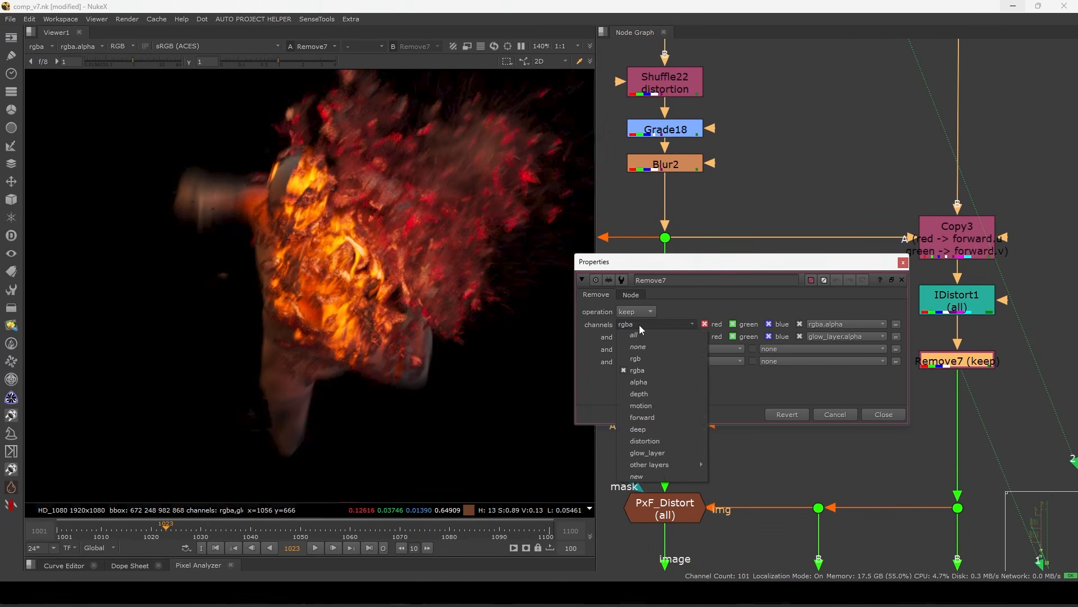
click(609, 341)
click(836, 414)
scroll(859, 331, down, 3)
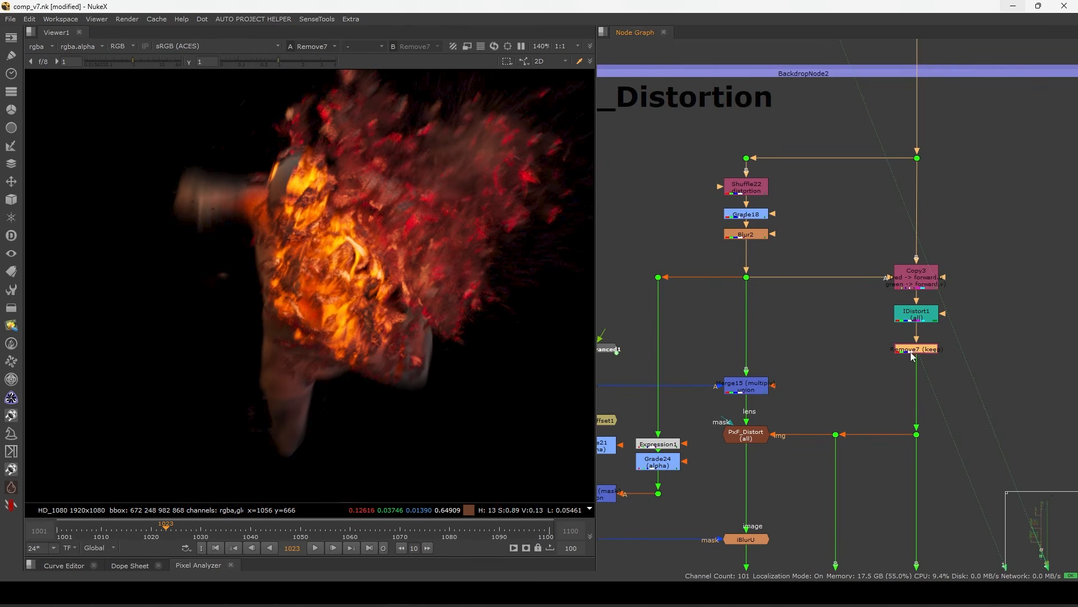
Review the layers available at IDistort1, keep rgba displayed, and view Remove7 again.
click(926, 319)
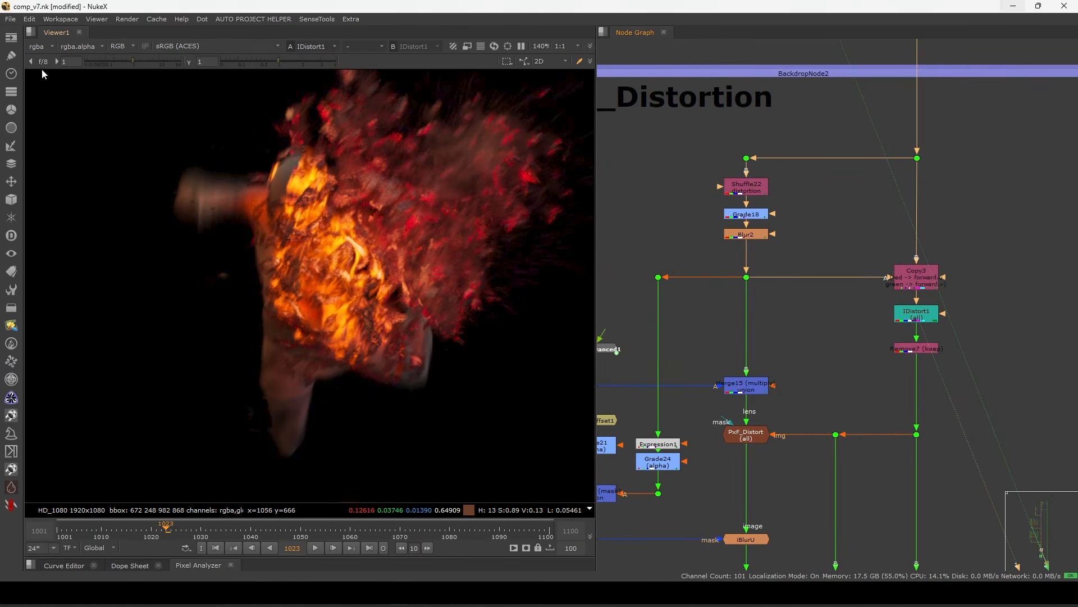
click(39, 46)
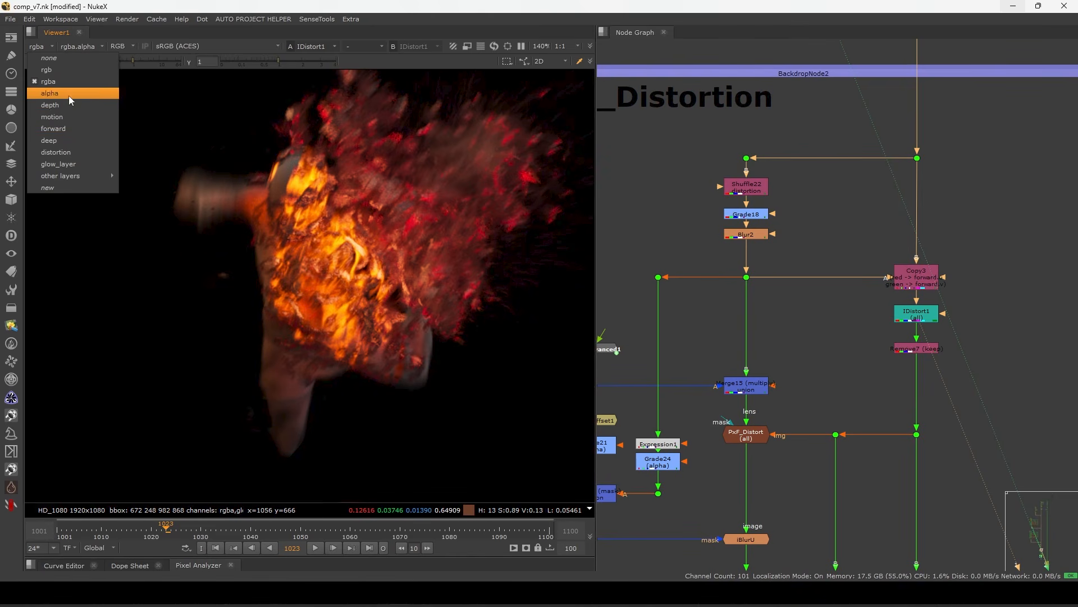
click(55, 81)
scroll(899, 346, up, 2)
click(925, 343)
key(1)
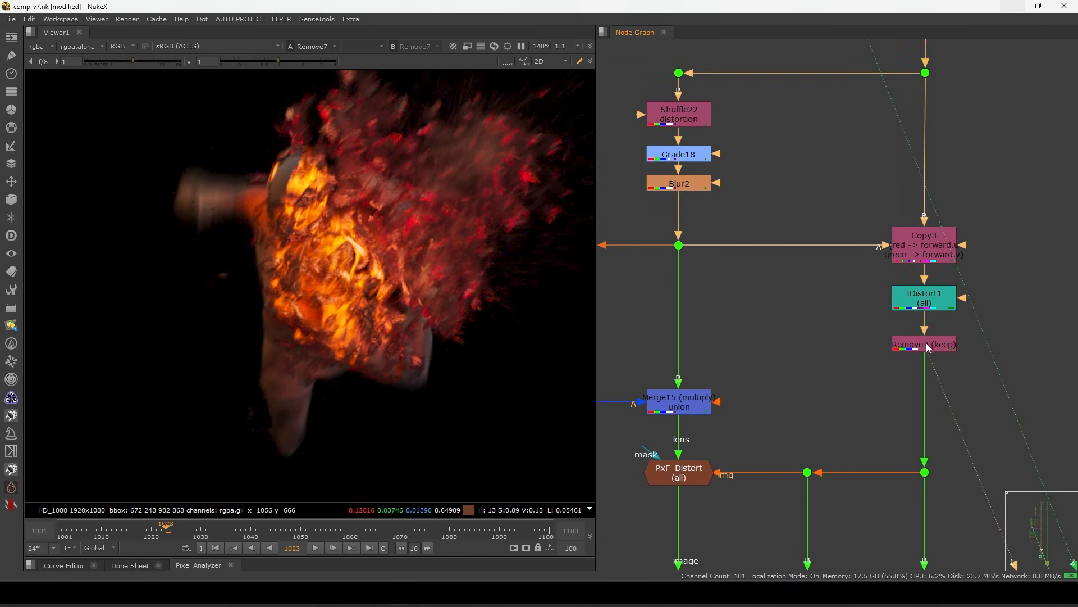
View the NoiseAdvanced1 pattern at full frame, play its animation, and stop the playback.
scroll(906, 329, down, 3)
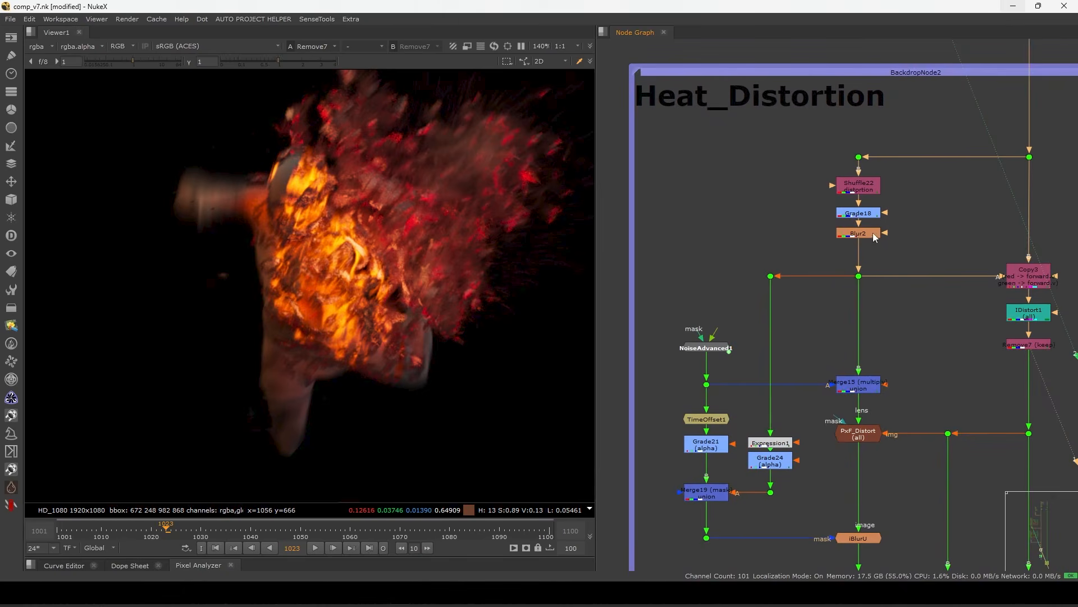
drag(840, 307, 840, 309)
key(1)
middle_drag(860, 295, 861, 241)
middle_drag(873, 348, 876, 298)
scroll(791, 262, up, 2)
drag(719, 251, 715, 212)
key(1)
key(f)
key(l)
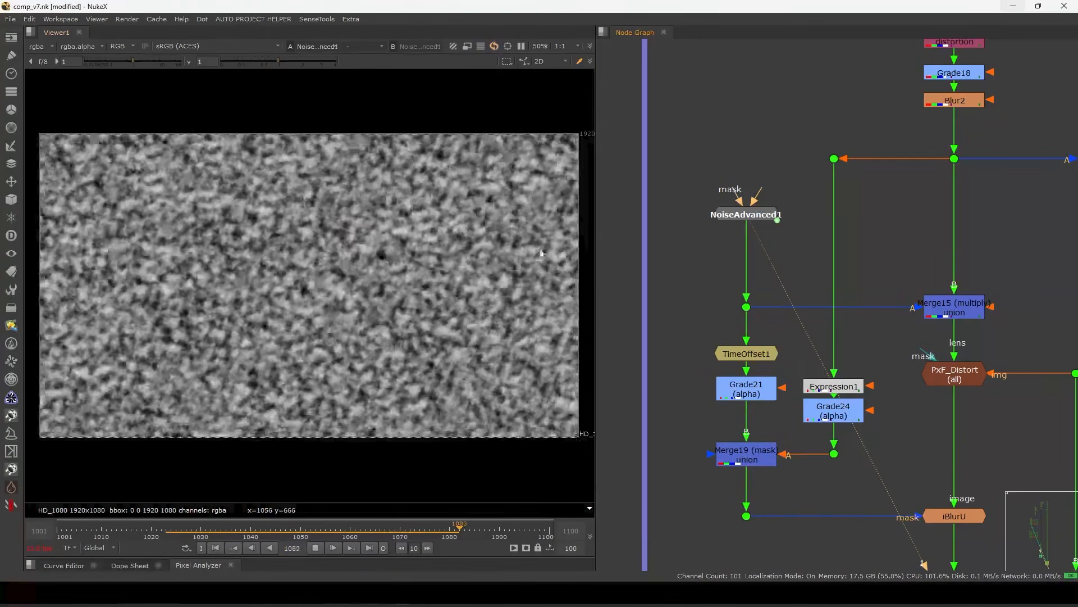
click(748, 218)
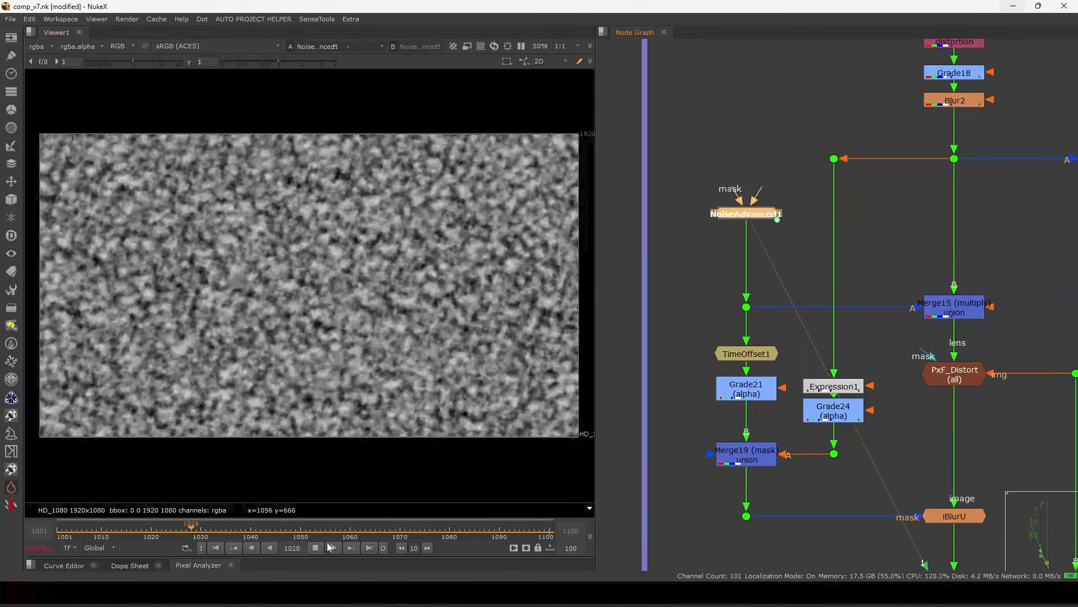
click(318, 547)
View the alpha channel of Merge15, where the noise is multiplied with the blurred distortion.
middle_drag(972, 311, 957, 252)
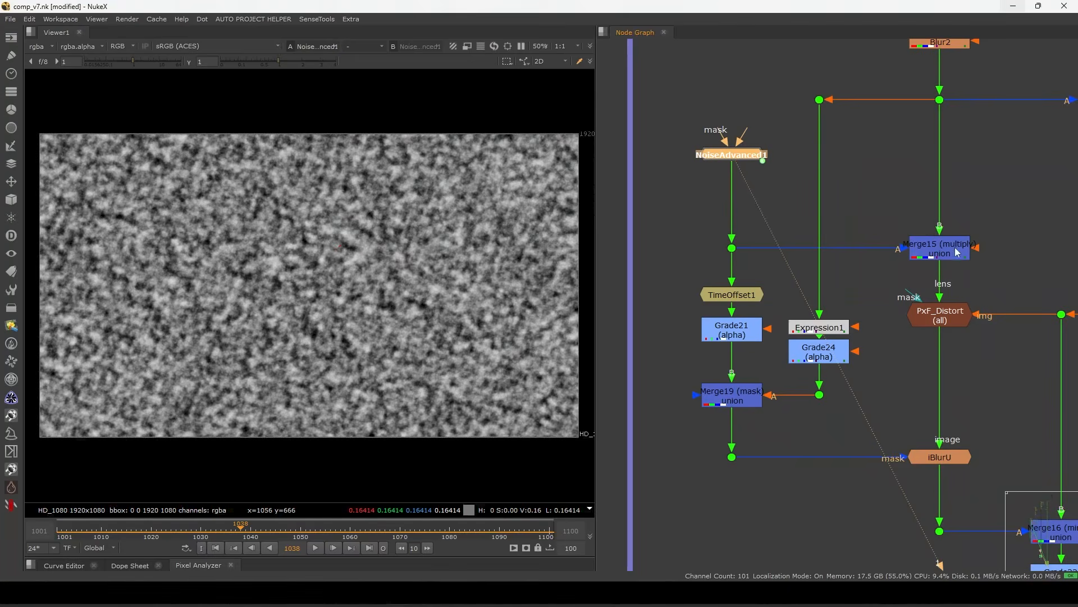
click(958, 252)
key(1)
middle_drag(926, 315, 870, 293)
key(a)
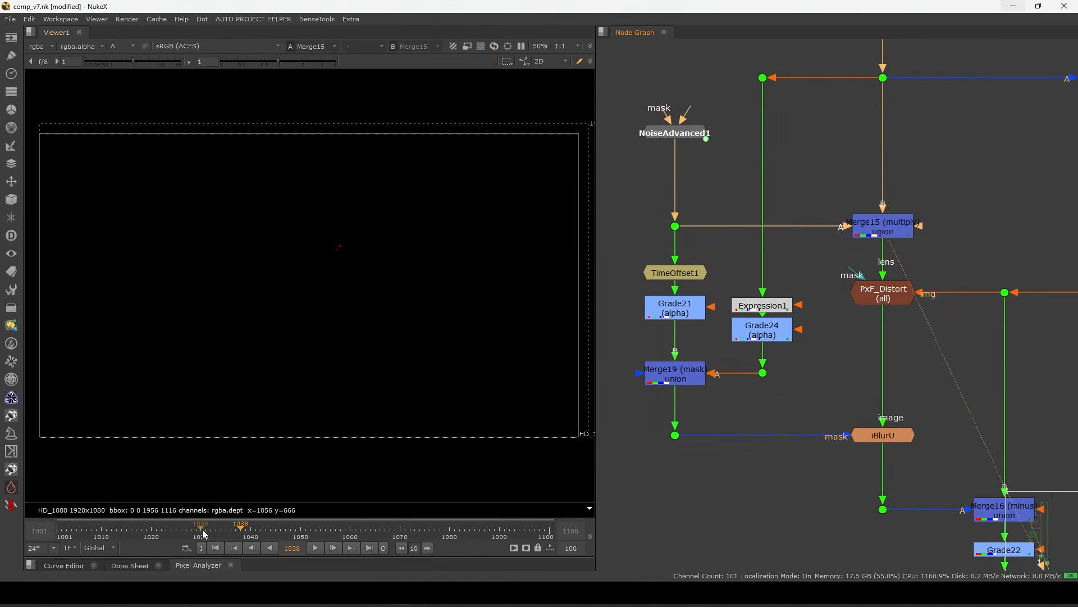
View the blurred distortion at the dot below Blur2 in RGB and play and scrub it around frame 1030.
middle_drag(842, 118, 869, 215)
click(909, 175)
key(1)
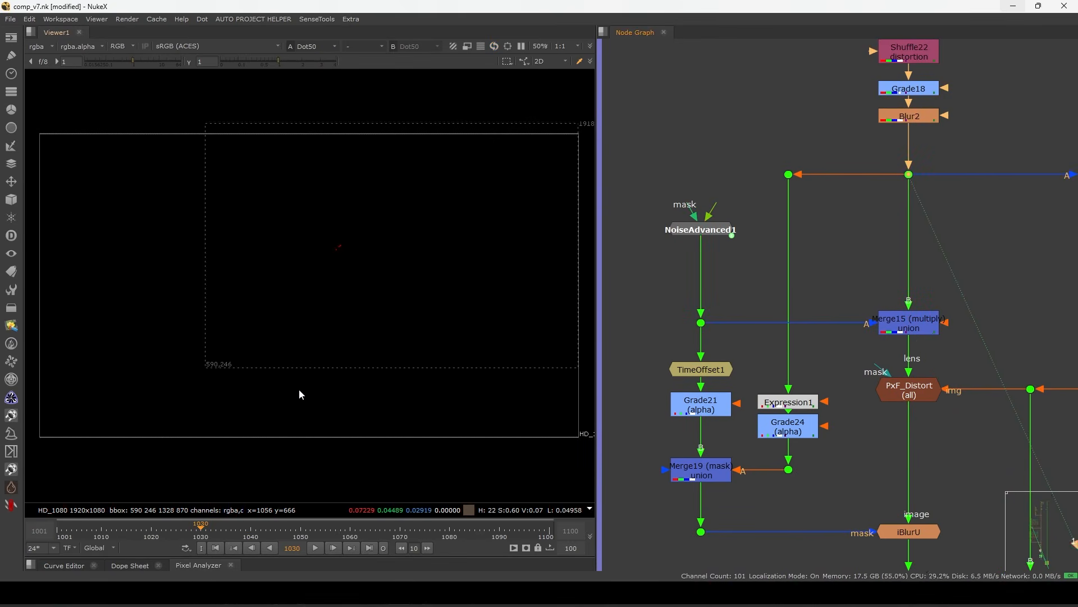
key(a)
mouse_move(199, 530)
mouse_down()
mouse_move(171, 531)
mouse_move(195, 533)
mouse_up()
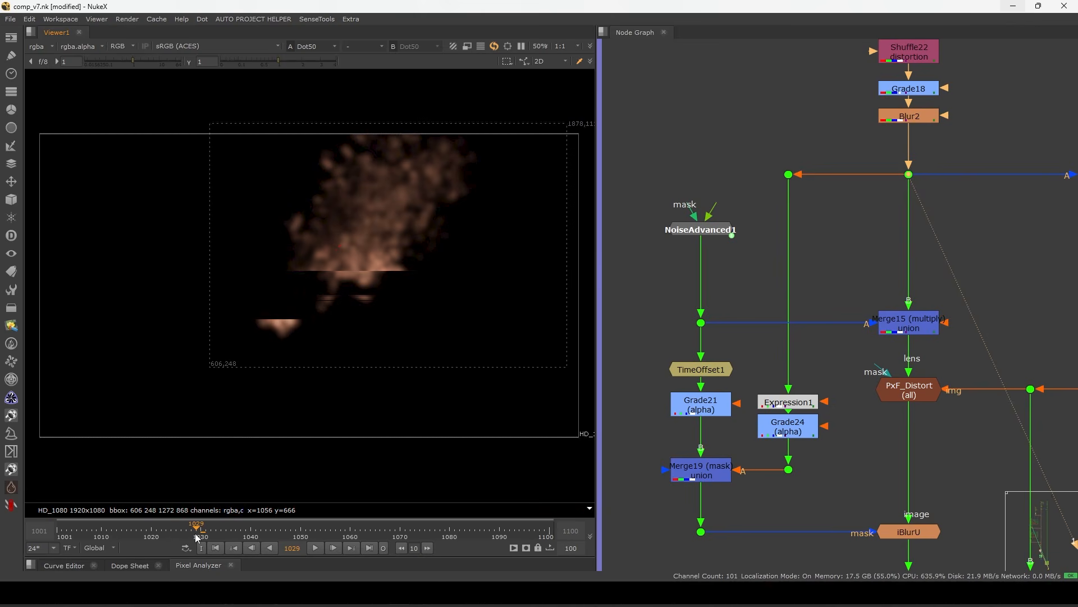
click(317, 548)
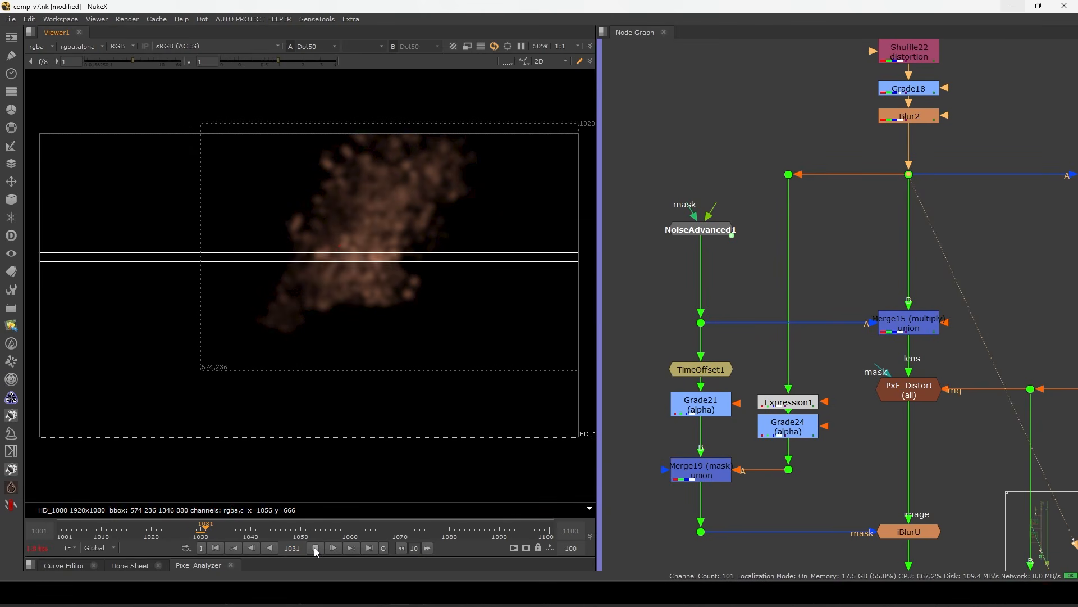
click(317, 548)
click(207, 535)
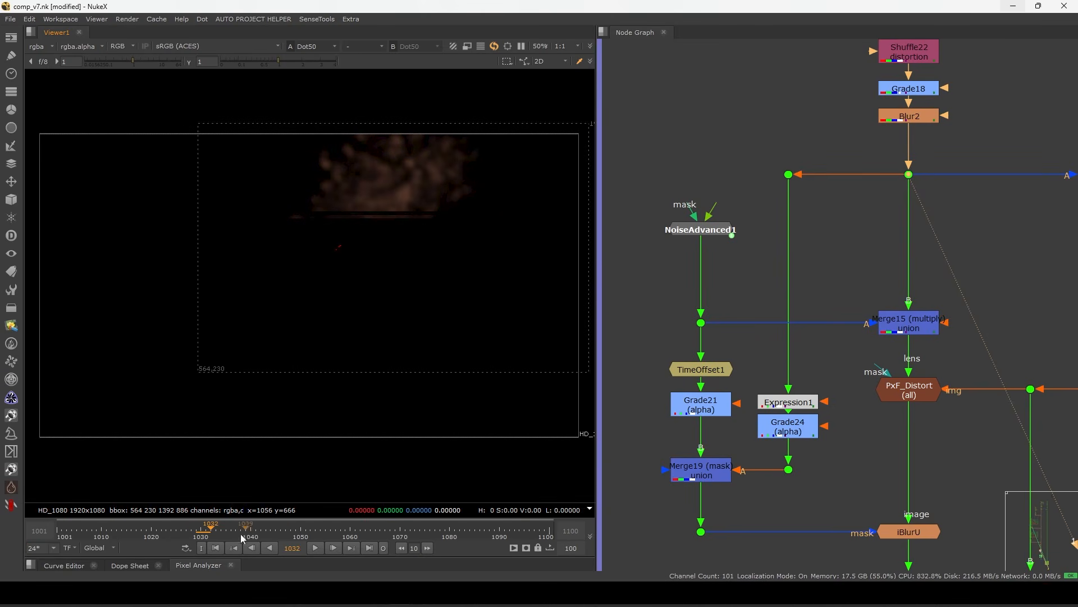
click(266, 532)
click(196, 534)
View the image at the dot entering the Heat_Distortion group and play its animation.
scroll(784, 302, down, 6)
middle_drag(784, 302, 779, 306)
click(870, 232)
key(1)
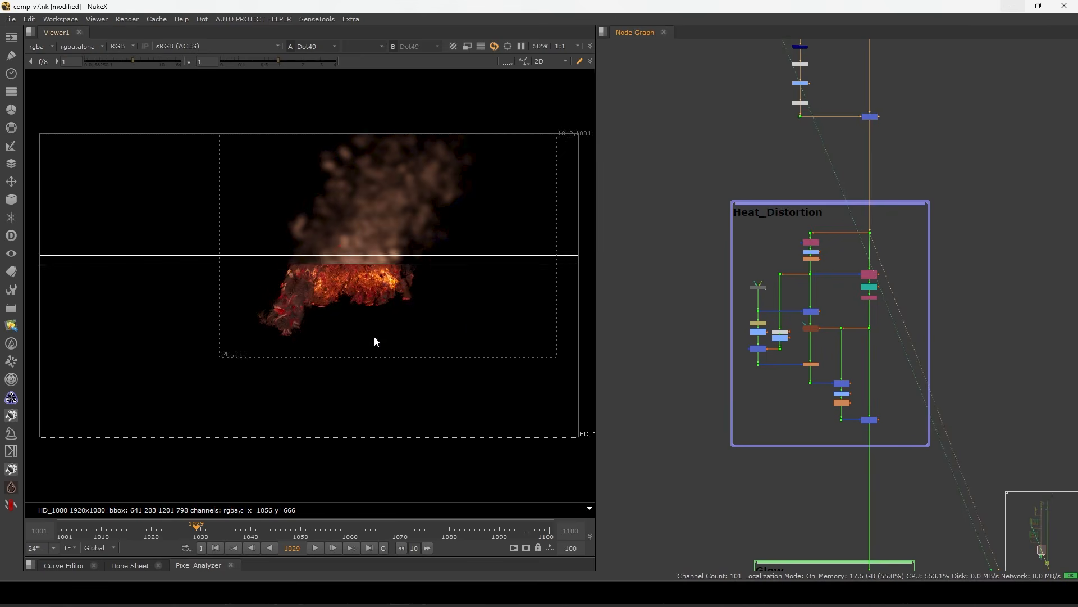
click(315, 548)
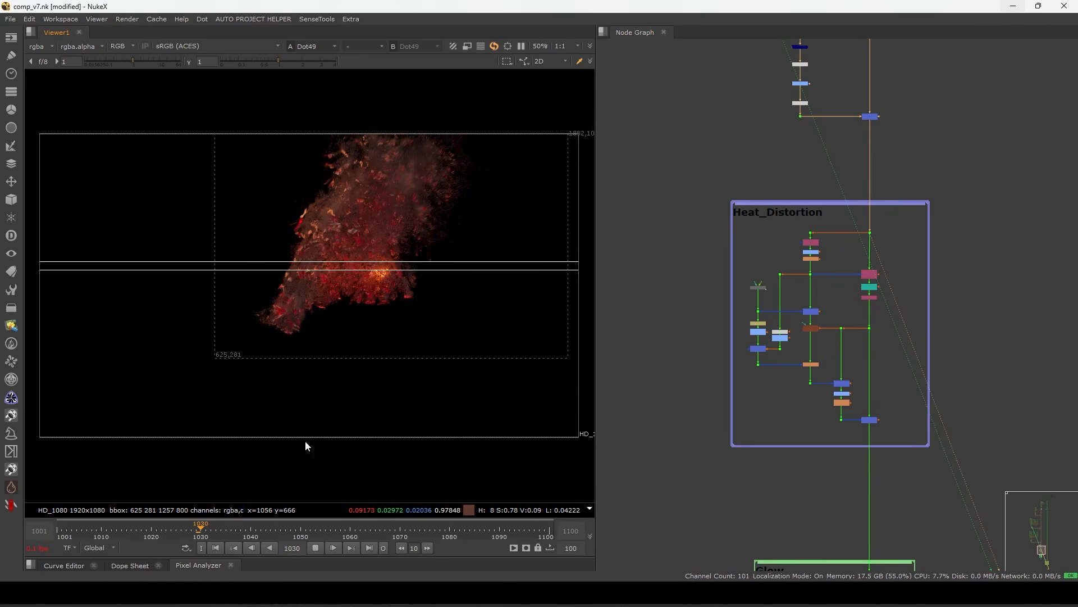
scroll(366, 288, up, 1)
scroll(393, 259, up, 2)
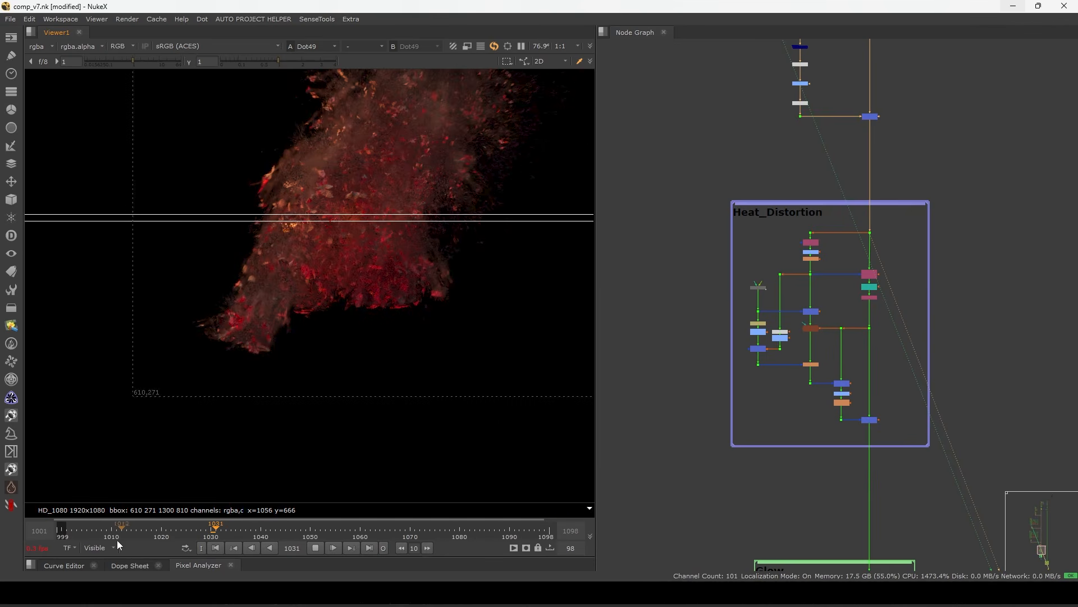
Set the timeline range to Global, stop the playback, and go to frame 1028.
click(100, 547)
click(110, 502)
click(316, 548)
click(202, 531)
drag(203, 532, 191, 532)
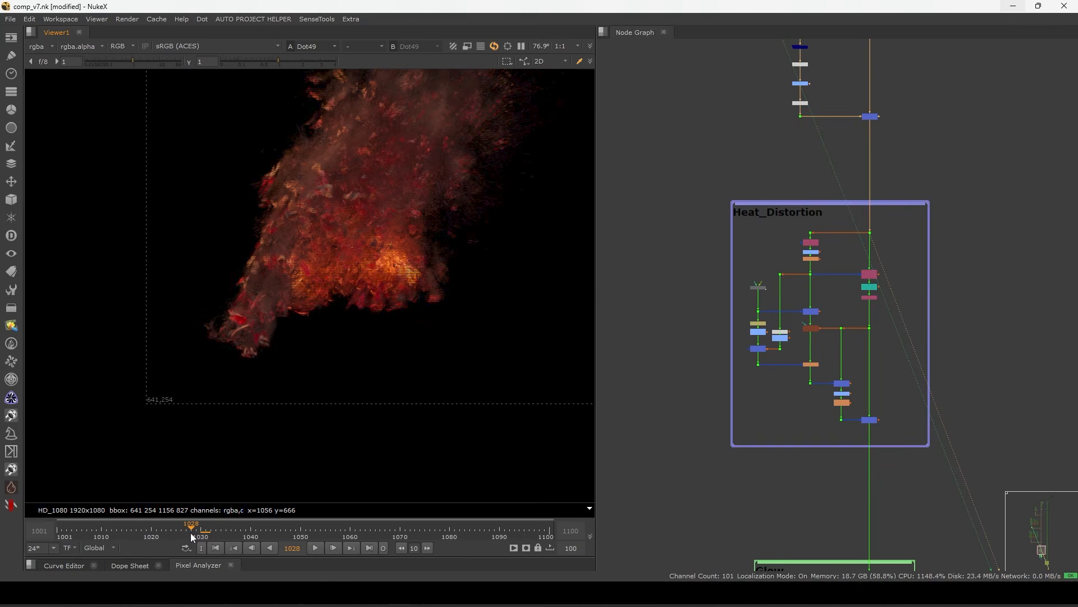
View Merge15 and the PxF_Distort output it drives at frame 1028.
scroll(829, 299, up, 5)
middle_drag(845, 289, 935, 234)
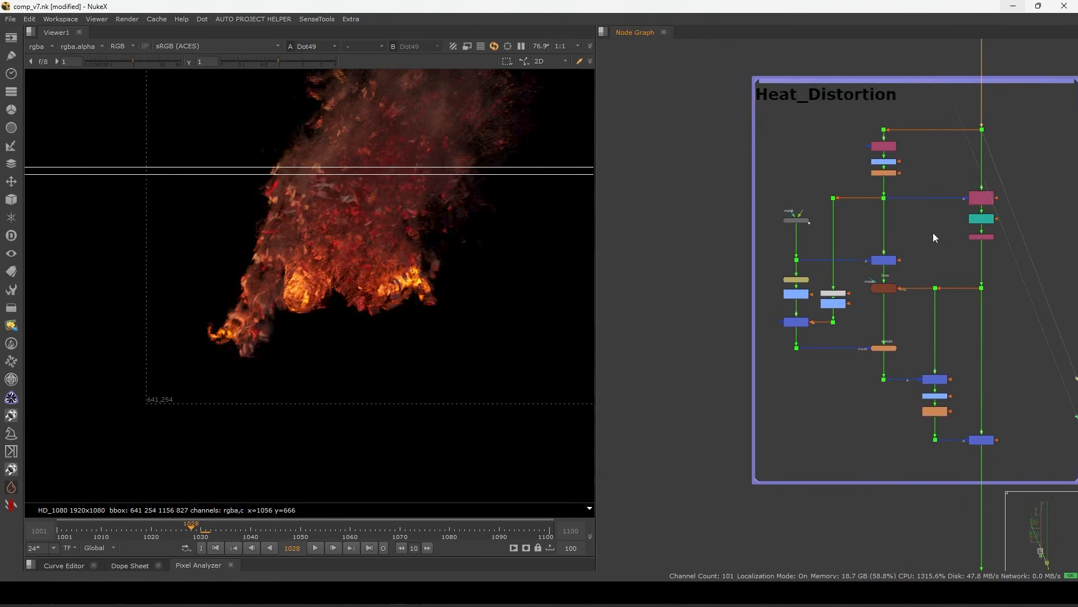
scroll(882, 272, up, 6)
ctrl+shift+click(895, 259)
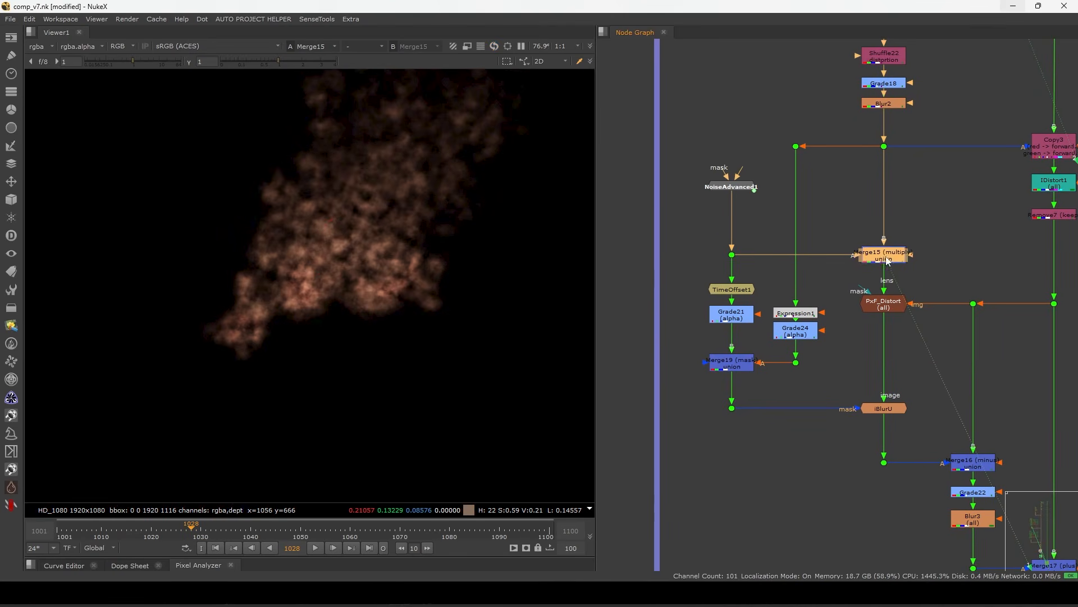
scroll(899, 292, up, 3)
click(874, 306)
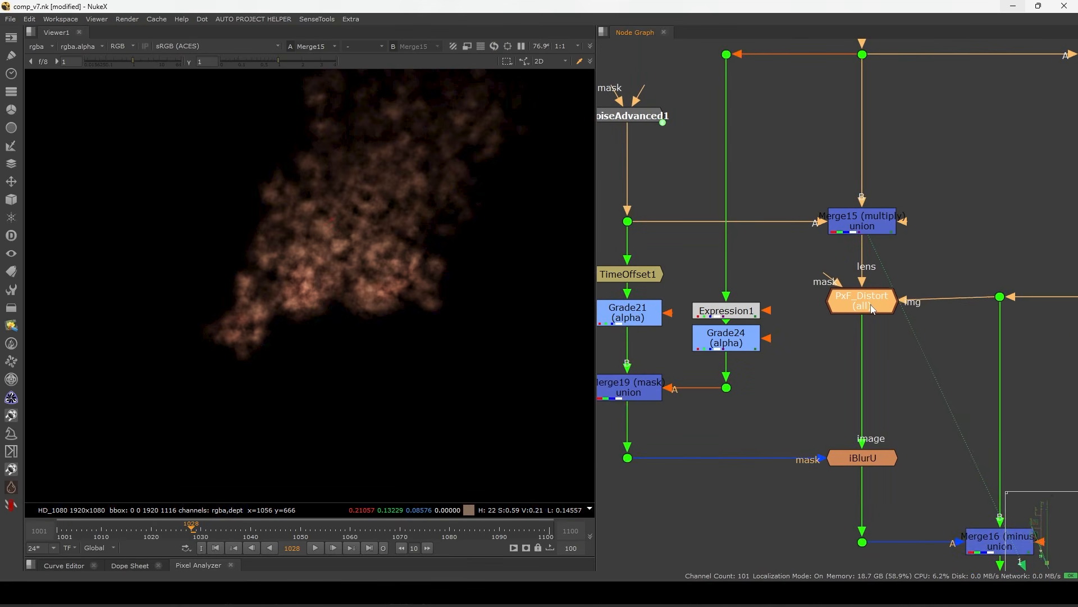
key(1)
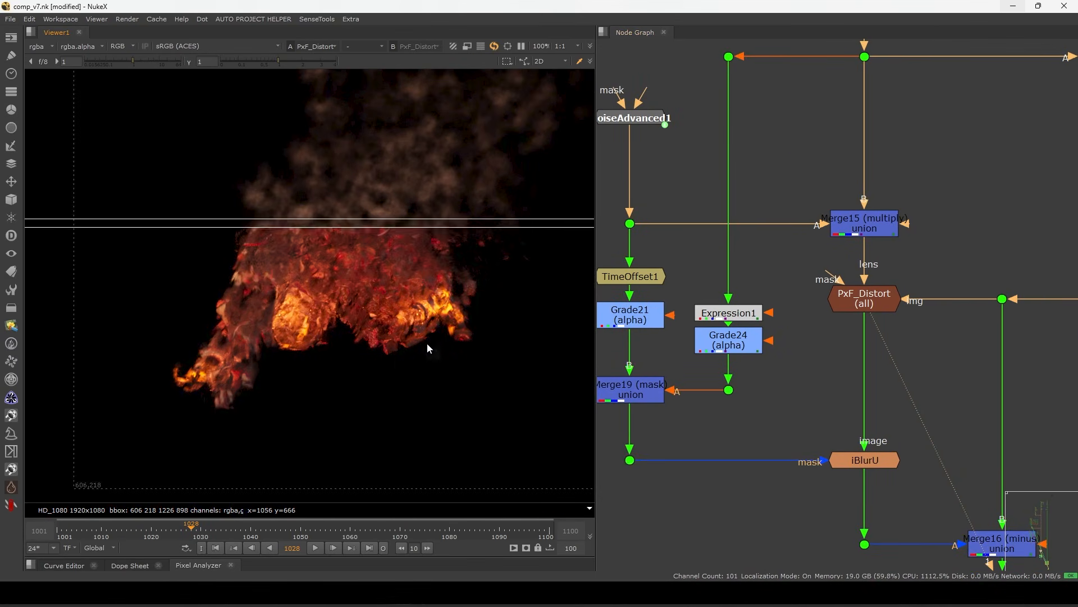
Examine the PxF_Distort result up close, comparing it with the node bypassed and enabled.
key(plus)
key(d)
key(d)
scroll(408, 326, down, 1)
middle_drag(848, 388, 821, 358)
middle_drag(925, 335, 865, 332)
click(864, 331)
drag(1003, 233, 1056, 289)
click(786, 269)
mouse_move(812, 360)
middle_down()
mouse_move(824, 342)
mouse_move(803, 299)
middle_up()
click(803, 299)
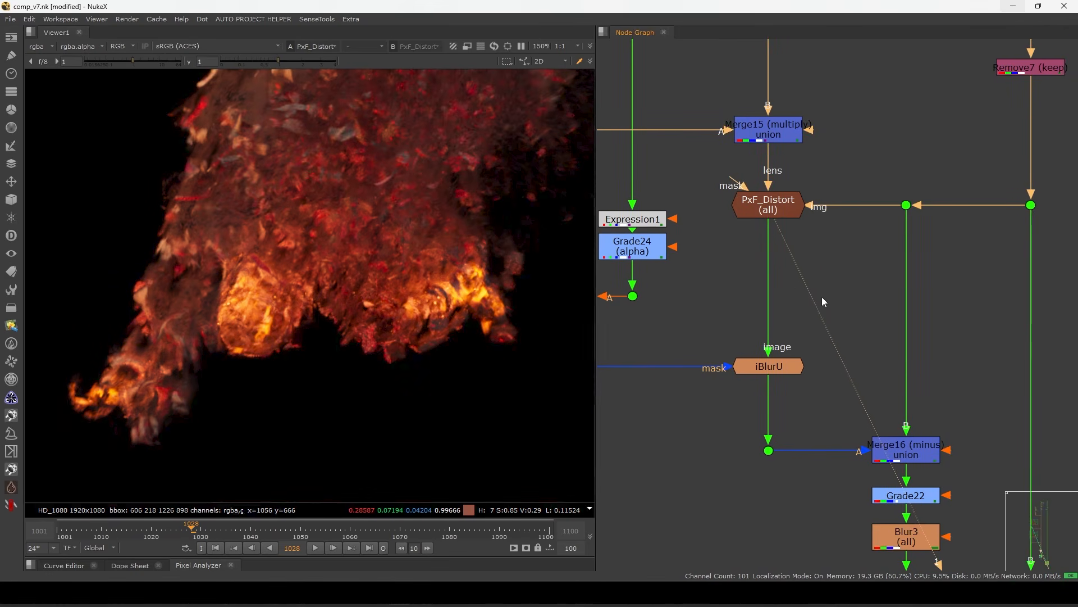
Disable iBlurU and compare the undistorted image feeding PxF_Distort with its distorted output.
click(790, 366)
key(d)
middle_drag(799, 396, 821, 374)
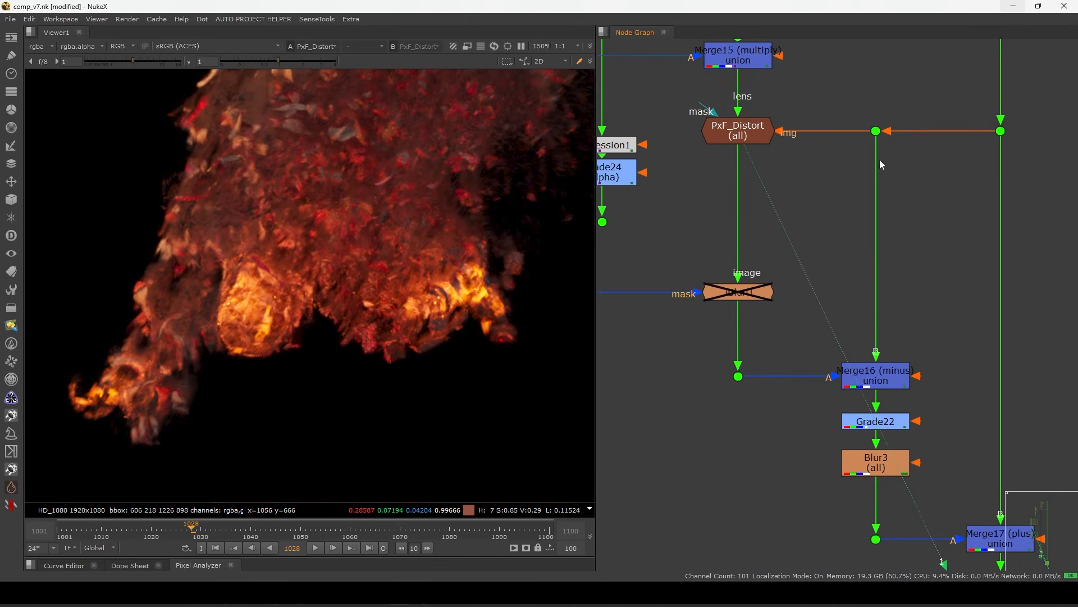
drag(842, 159, 842, 159)
key(1)
middle_drag(856, 191, 871, 198)
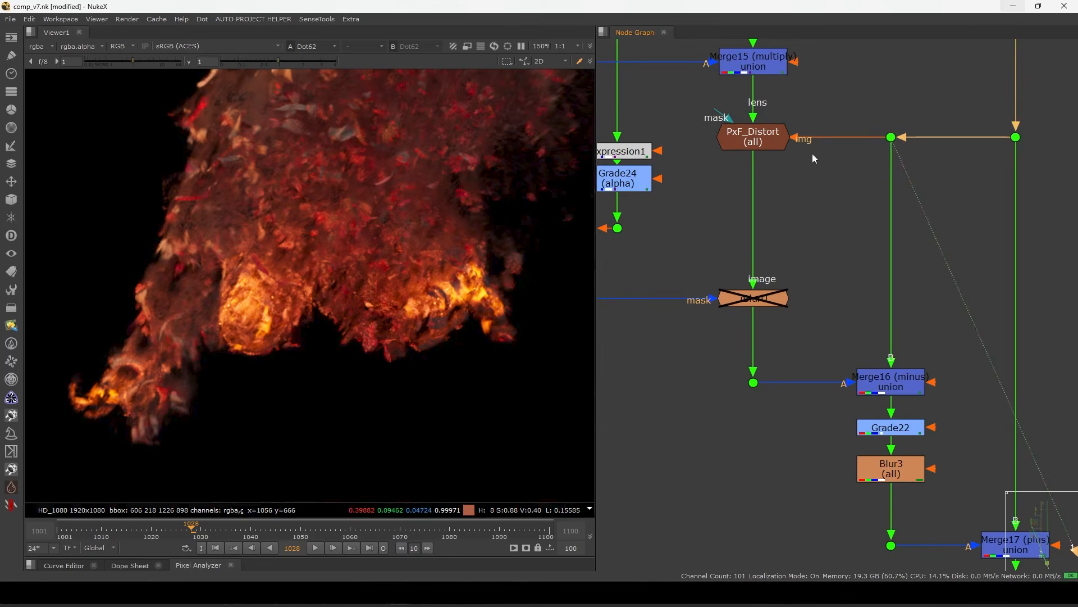
click(779, 143)
key(1)
click(788, 191)
View Merge16 (minus) to see the difference between the distorted and original image.
click(899, 382)
key(1)
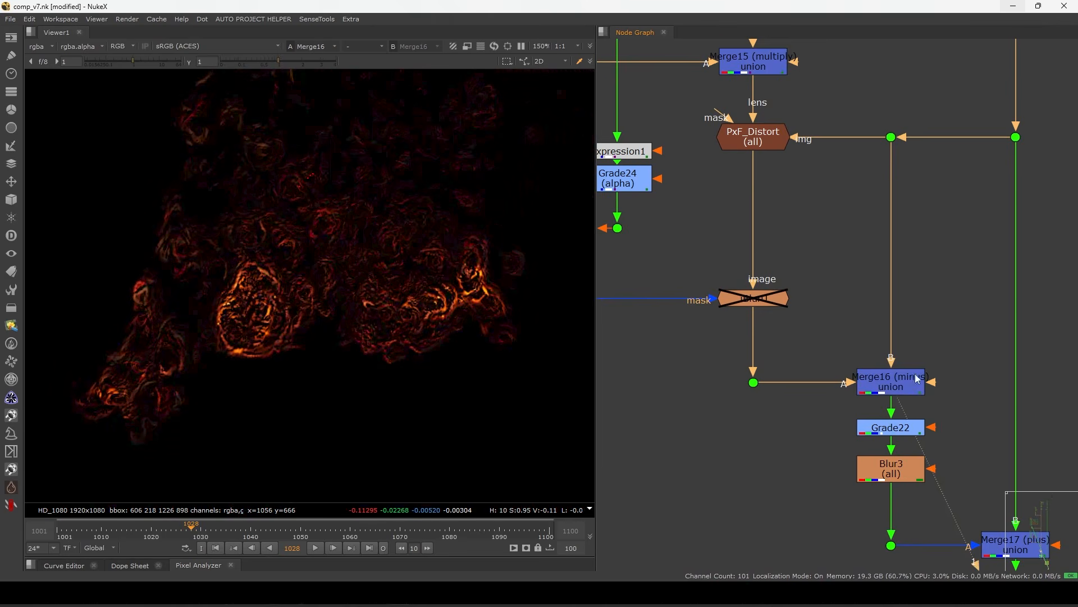
middle_drag(943, 366, 909, 308)
View Merge17 (plus) and toggle it off and on repeatedly to compare the added difference.
click(980, 489)
key(1)
middle_drag(980, 489, 965, 387)
key(d)
key(d)
key(d)
key(d)
key(d)
key(d)
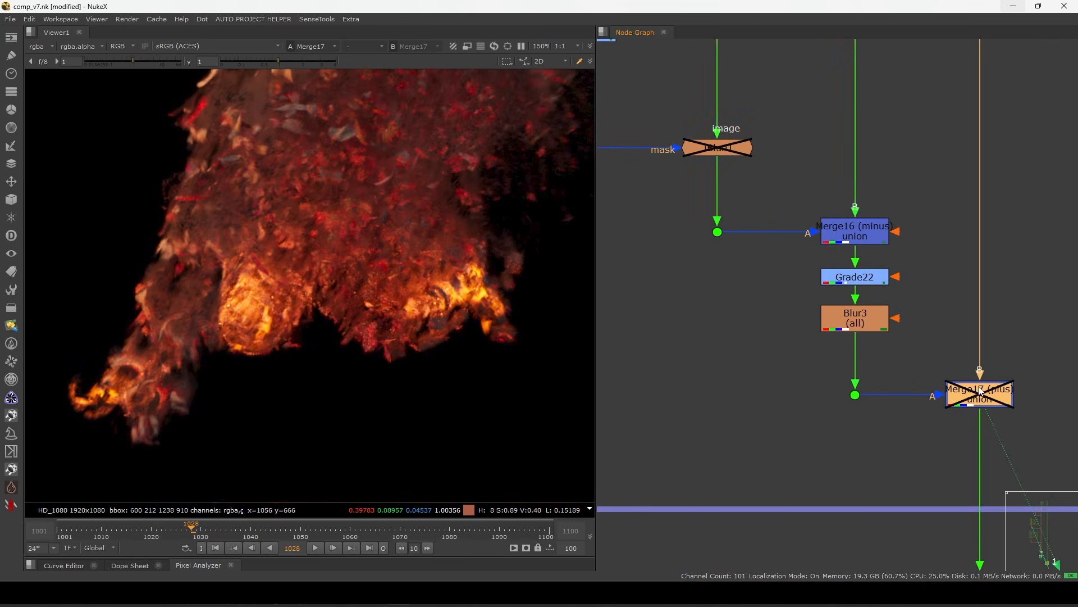
Enable iBlurU again and examine the Merge17 result up close.
middle_drag(926, 279, 960, 347)
scroll(934, 319, down, 3)
drag(935, 205, 764, 408)
middle_drag(848, 229, 845, 241)
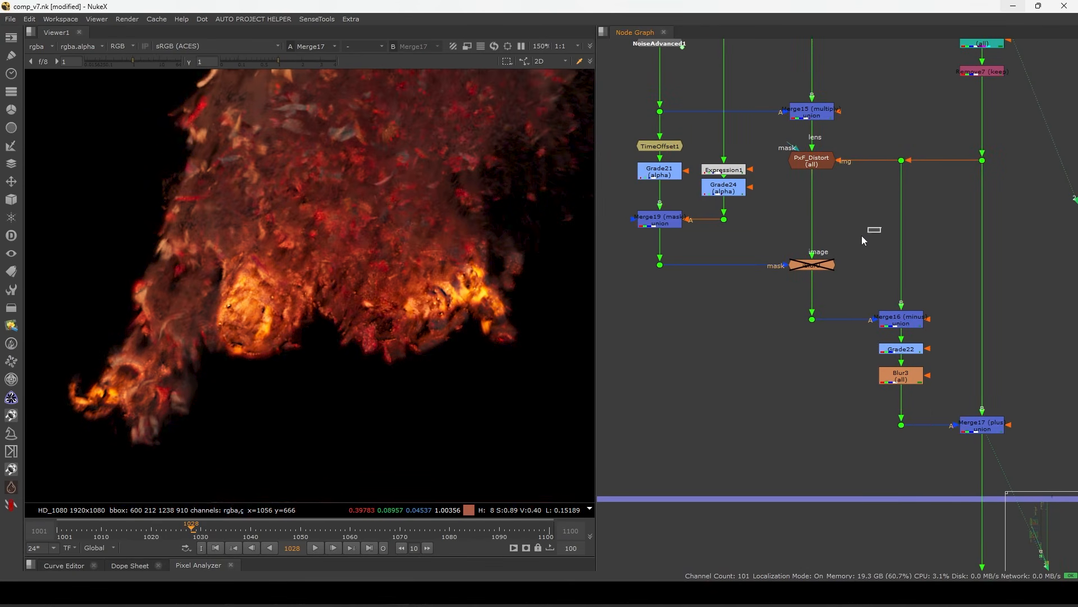
click(817, 267)
drag(859, 246, 768, 305)
key(d)
scroll(316, 347, up, 4)
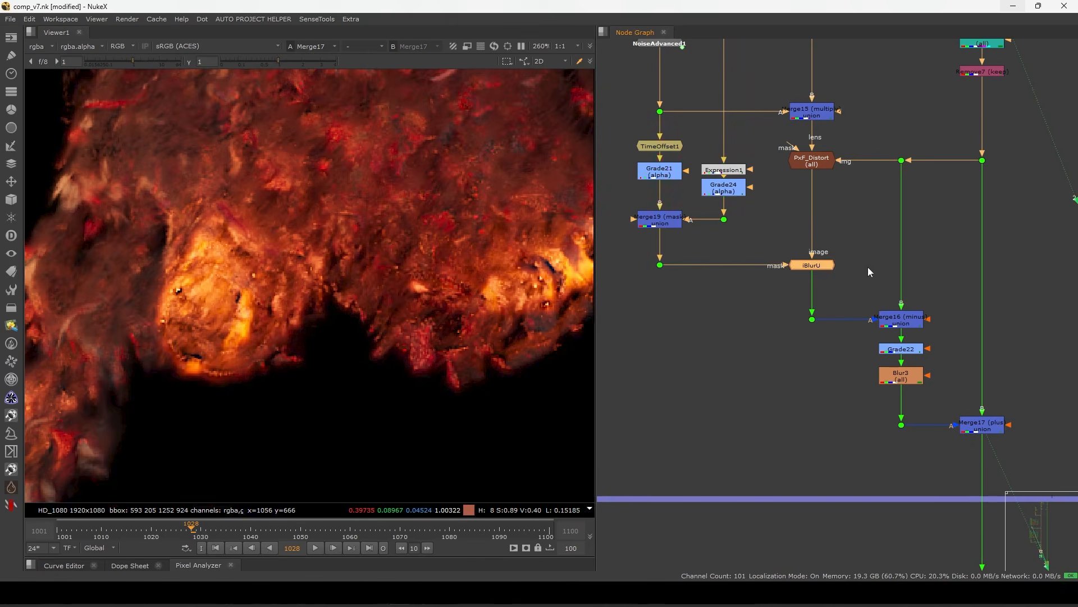
Bypass and restore Grade22 and Blur3 together to compare the Merge17 result at frame 1028.
drag(937, 334, 866, 385)
key(d)
key(d)
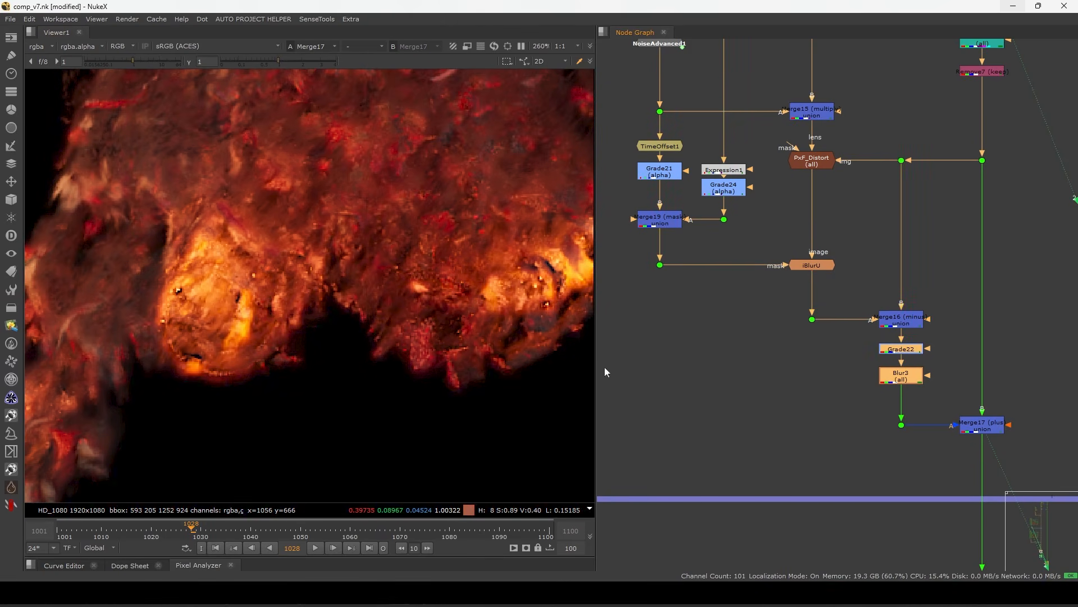
Go to frame 1026, bypass Grade22 and Blur3 to compare the result, and undo the bypass.
scroll(345, 419, down, 5)
click(166, 530)
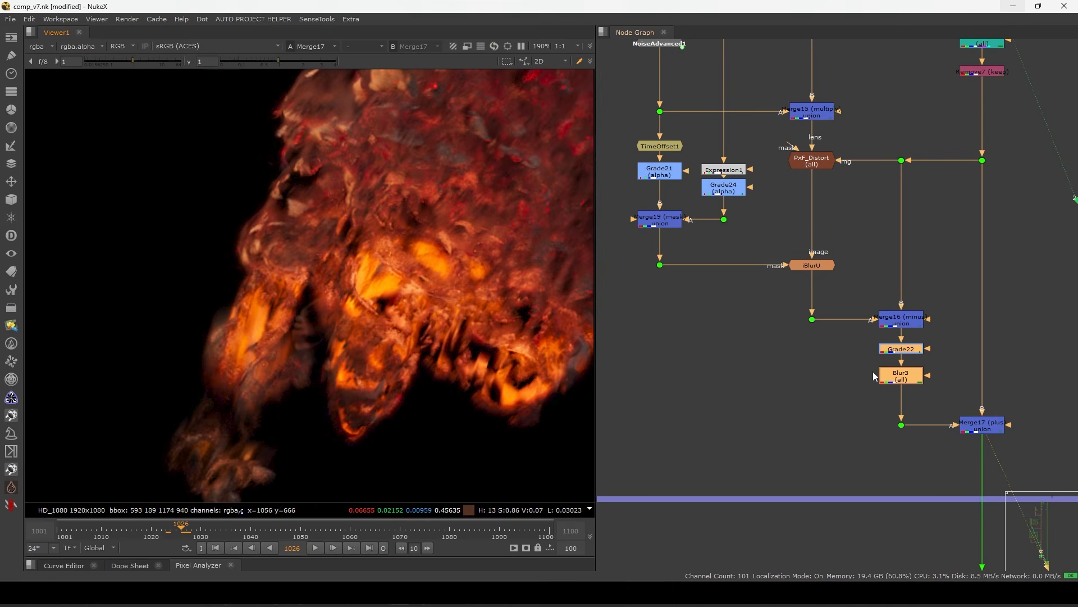
drag(863, 340, 933, 392)
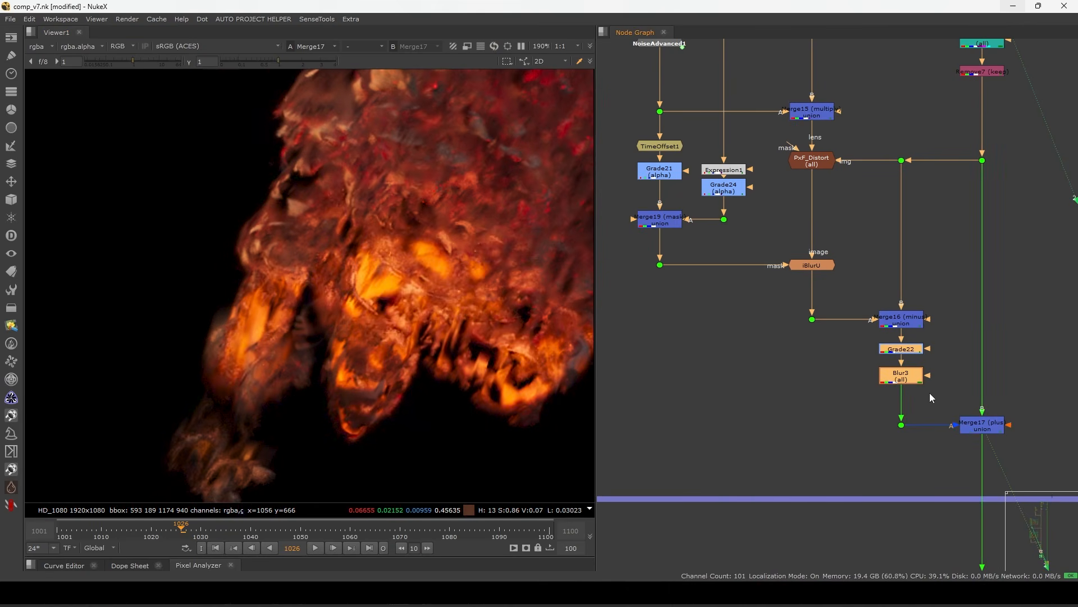
key(d)
scroll(281, 362, up, 5)
key(ctrl+z)
Compare the frame 1026 result with Merge17 bypassed and active, leaving the merge enabled.
click(982, 425)
key(d)
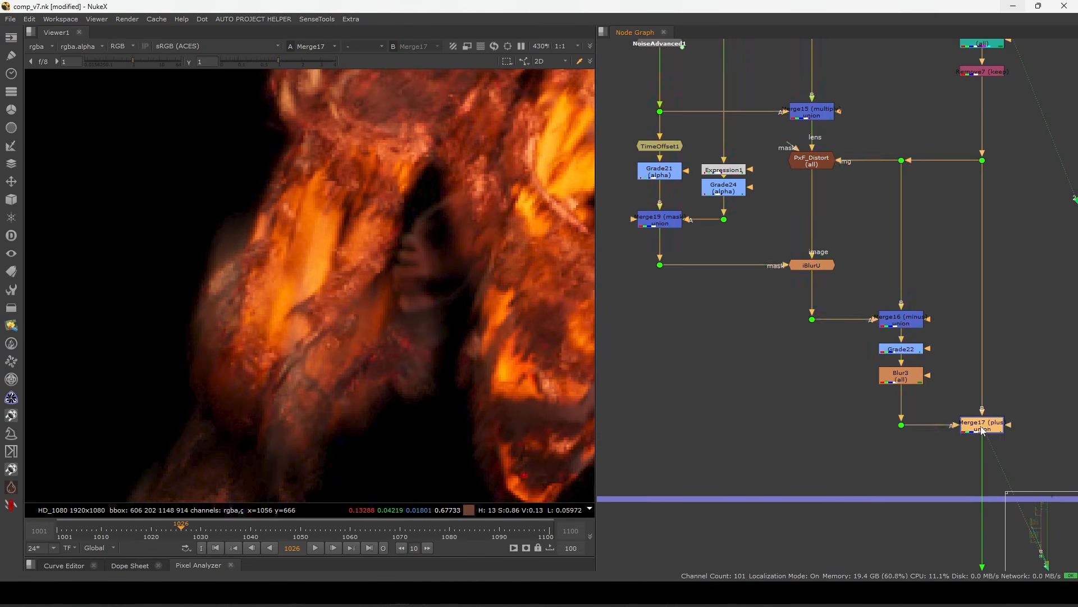
scroll(361, 361, down, 3)
key(ctrl+z)
key(ctrl+shift+z)
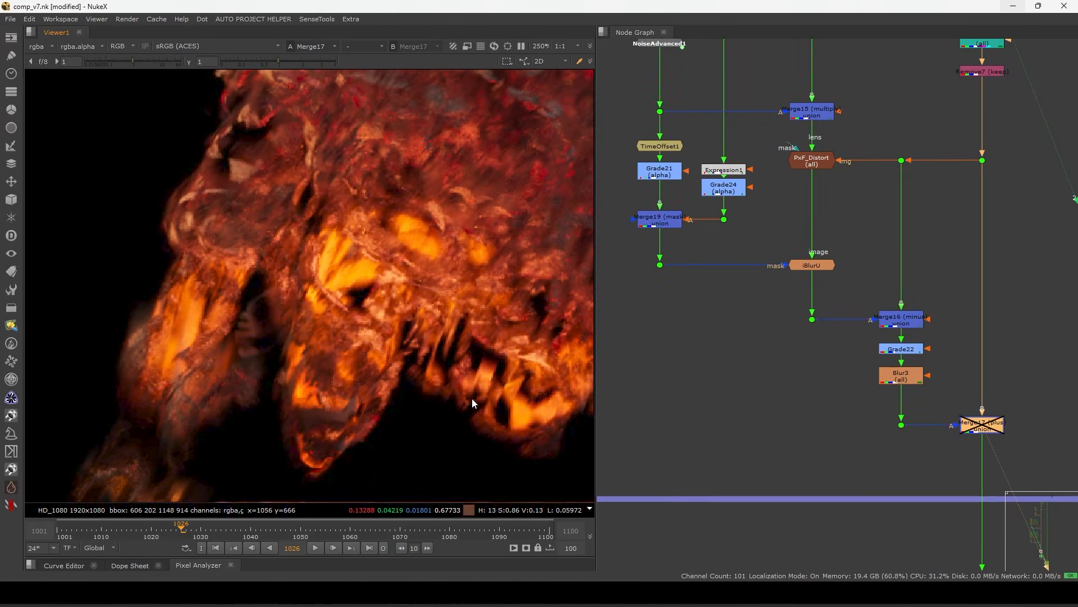
key(ctrl+z)
View the Merge17 result at full frame and examine the disintegrating figure.
key(f)
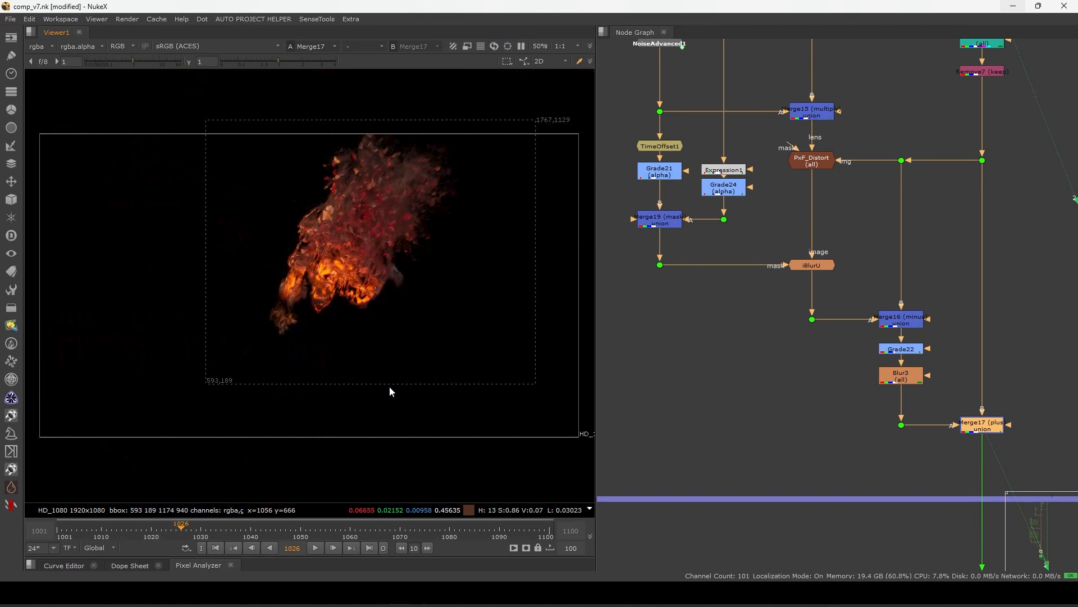
scroll(351, 280, up, 1)
middle_drag(367, 257, 360, 310)
scroll(359, 311, up, 1)
drag(302, 322, 338, 259)
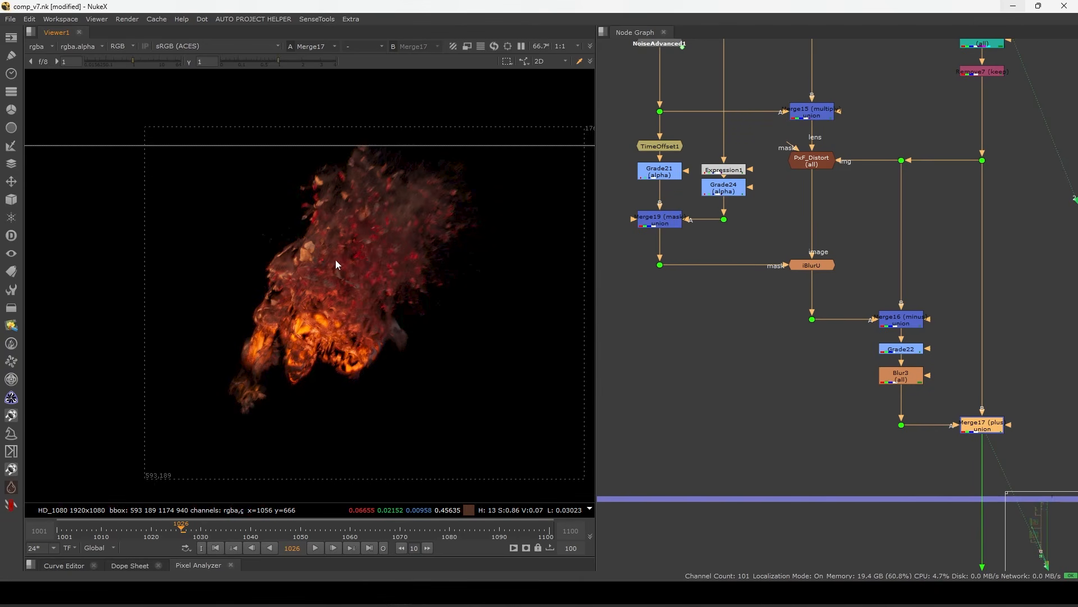
Add a HeatWave DB node to the Heat_Distortion group, look at its properties, and delete it.
scroll(813, 378, down, 2)
key(Tab)
text(h)
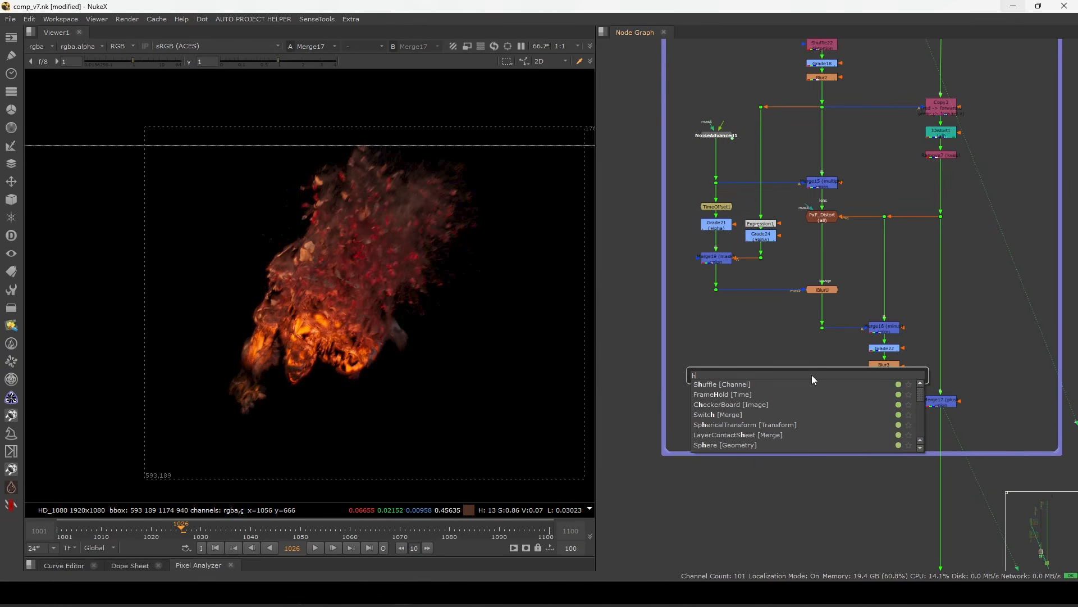
text(eatw)
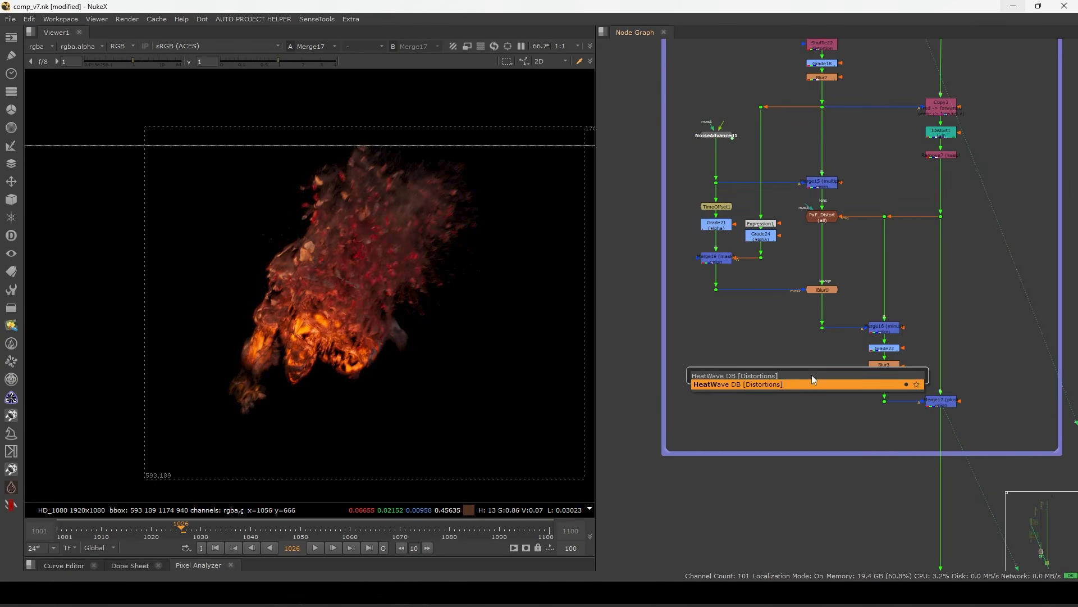
key(Return)
scroll(872, 290, up, 2)
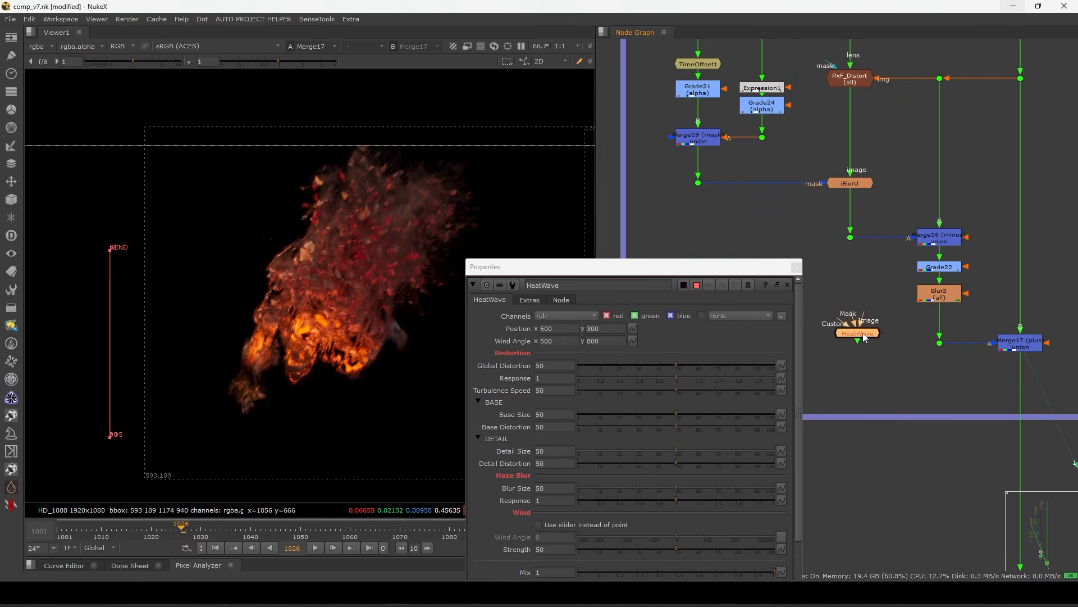
key(Delete)
Review the Heat_Distortion node chain and examine the Merge17 result up close.
scroll(893, 291, down, 4)
middle_drag(875, 308, 853, 372)
click(983, 108)
scroll(859, 375, up, 3)
click(865, 188)
scroll(864, 189, up, 2)
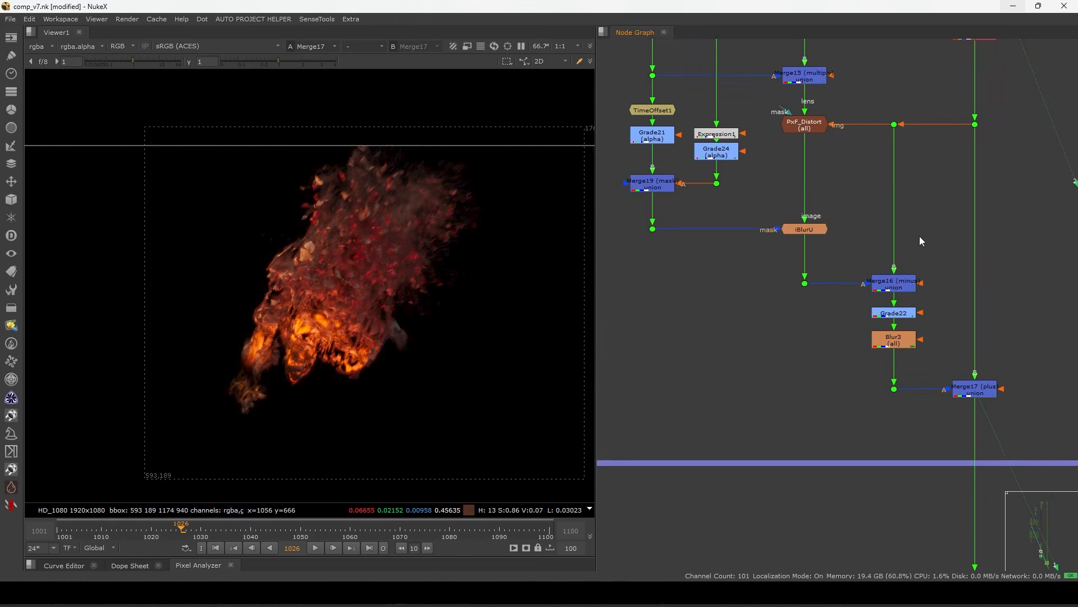
middle_drag(919, 235, 896, 179)
click(957, 337)
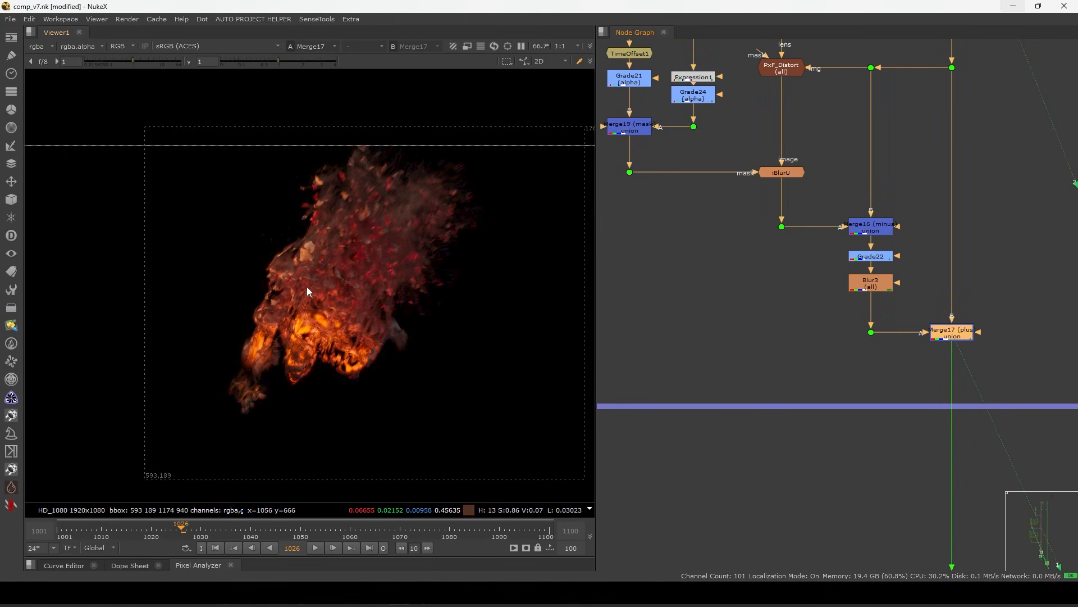
scroll(322, 347, up, 3)
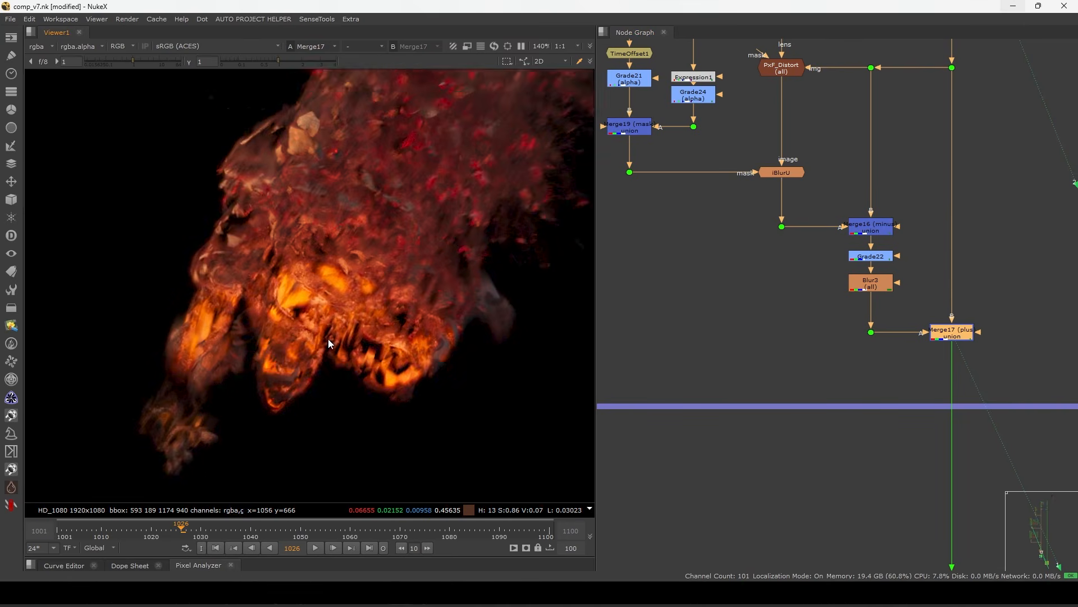
scroll(325, 350, down, 2)
scroll(853, 356, down, 5)
View Shuffle20, which extracts glow_layer at the start of the Glow group.
click(876, 233)
middle_drag(883, 378, 905, 316)
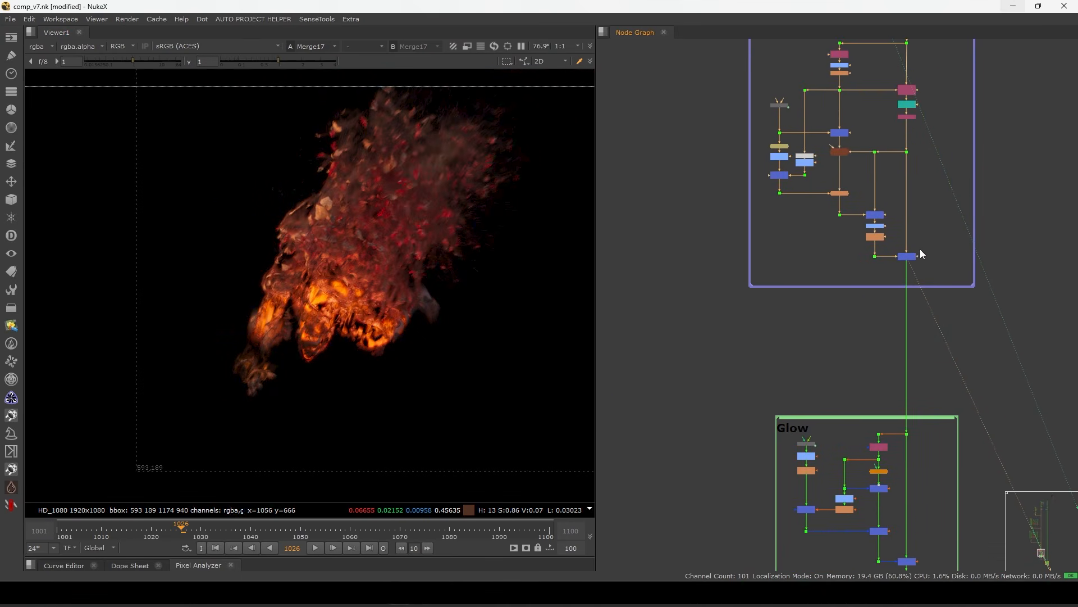
drag(892, 290, 892, 292)
click(894, 337)
middle_drag(899, 428, 941, 277)
scroll(884, 305, up, 3)
scroll(939, 272, up, 6)
click(914, 289)
key(1)
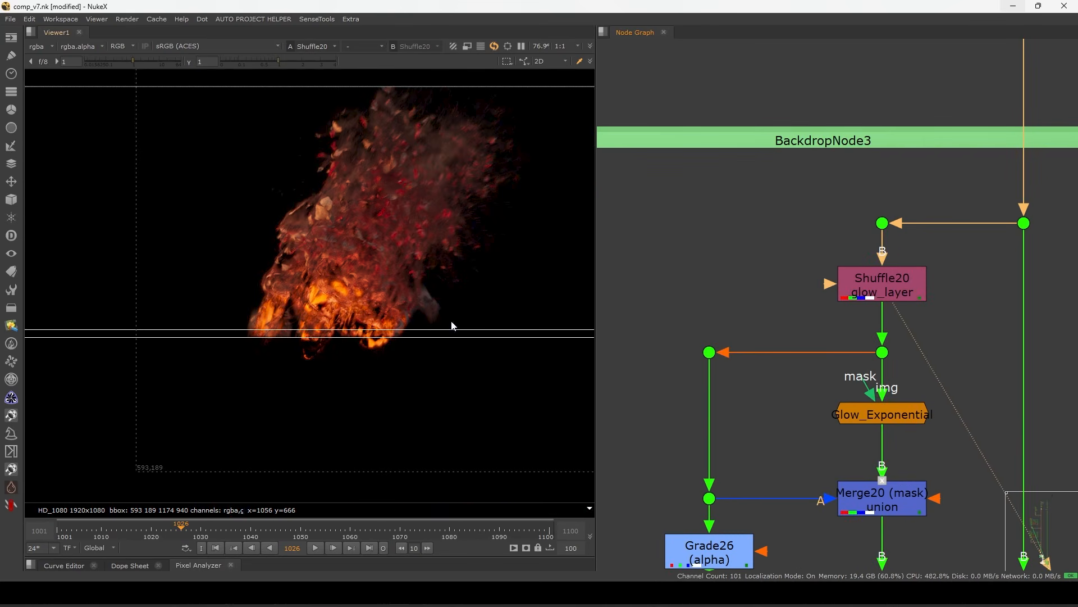
View the DeepRecolor output in the deep element branches near the start of the comp.
alt+middle_drag(835, 251, 709, 408)
middle_drag(804, 172, 828, 390)
alt+middle_drag(851, 336, 866, 316)
scroll(855, 349, up, 5)
click(909, 257)
key(1)
middle_drag(922, 139, 888, 225)
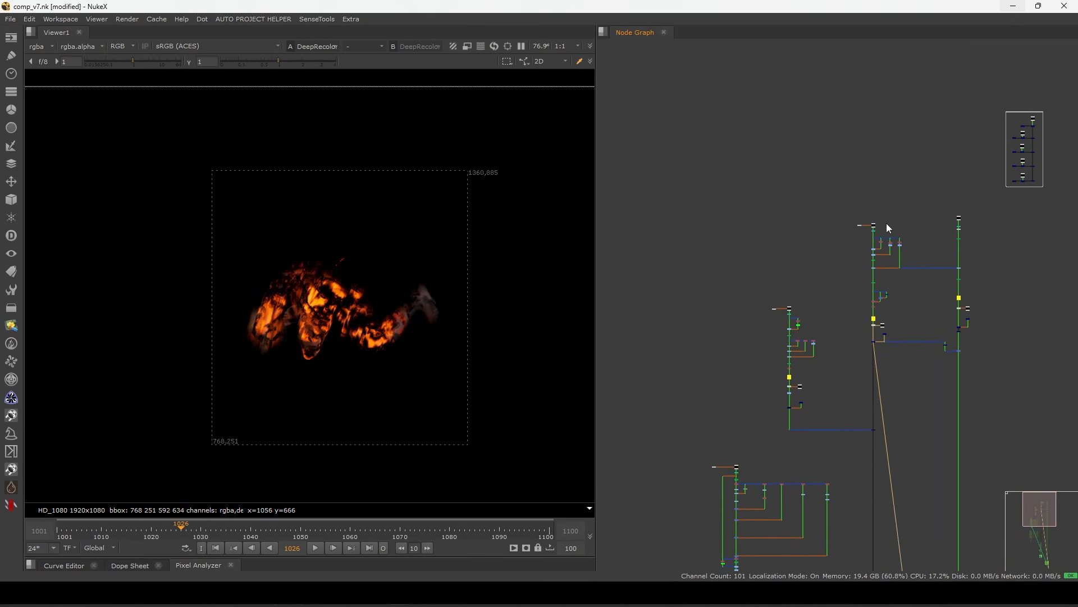
Return to the Glow group and view the glow_layer output of Shuffle20.
scroll(893, 270, up, 7)
scroll(865, 390, up, 6)
drag(1017, 272, 751, 441)
scroll(780, 379, down, 10)
middle_drag(804, 438, 871, 305)
scroll(846, 312, up, 7)
scroll(812, 275, up, 6)
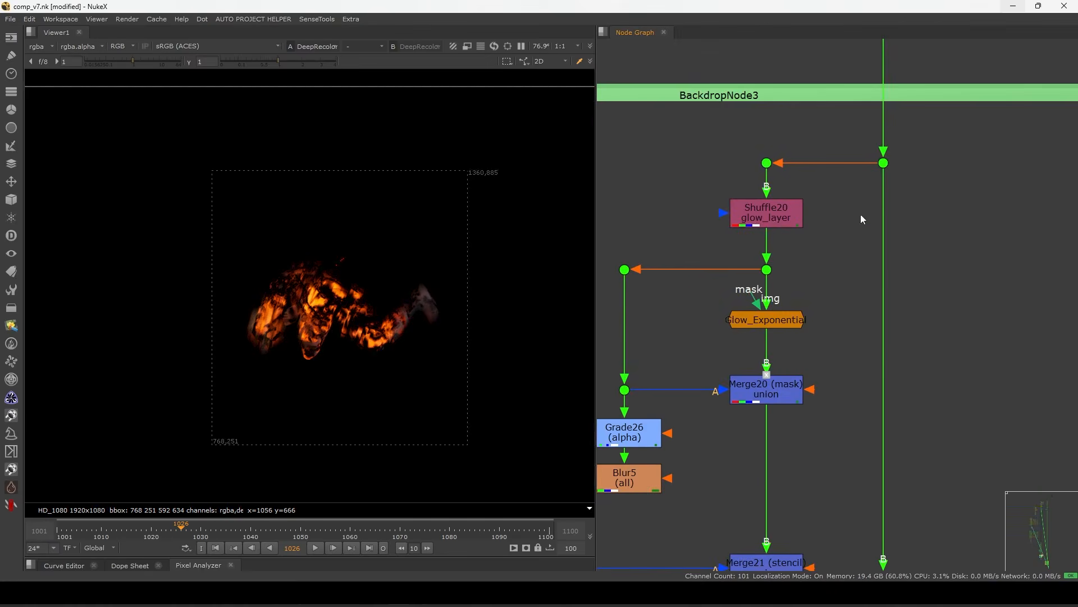
click(777, 220)
key(1)
middle_drag(777, 220, 888, 206)
middle_drag(848, 237, 885, 215)
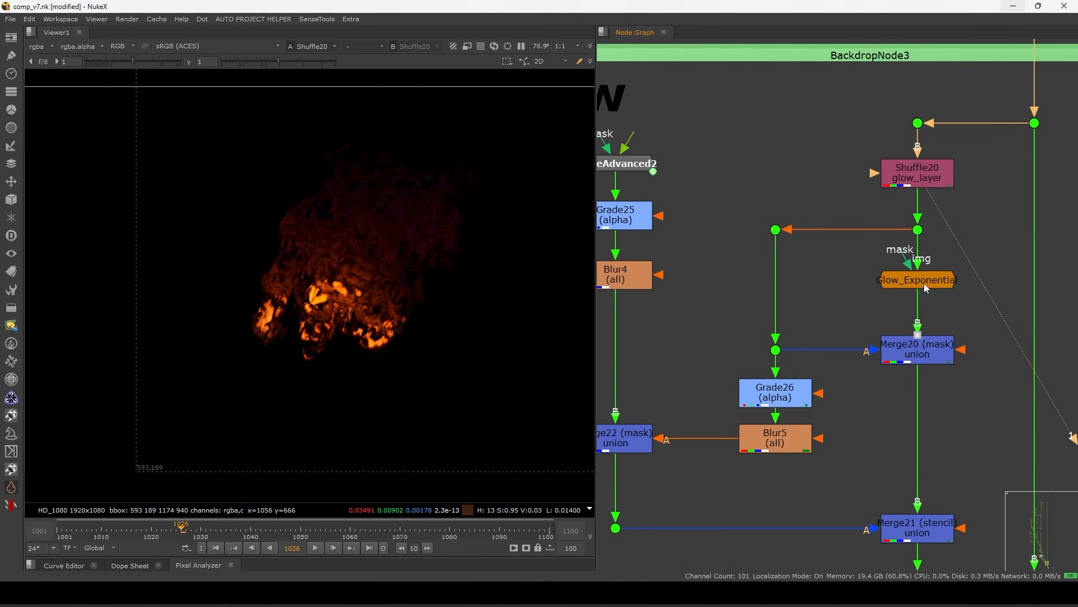
View the Glow_Exponential output, inspect its properties and toggle Glow only off and on.
click(899, 284)
key(1)
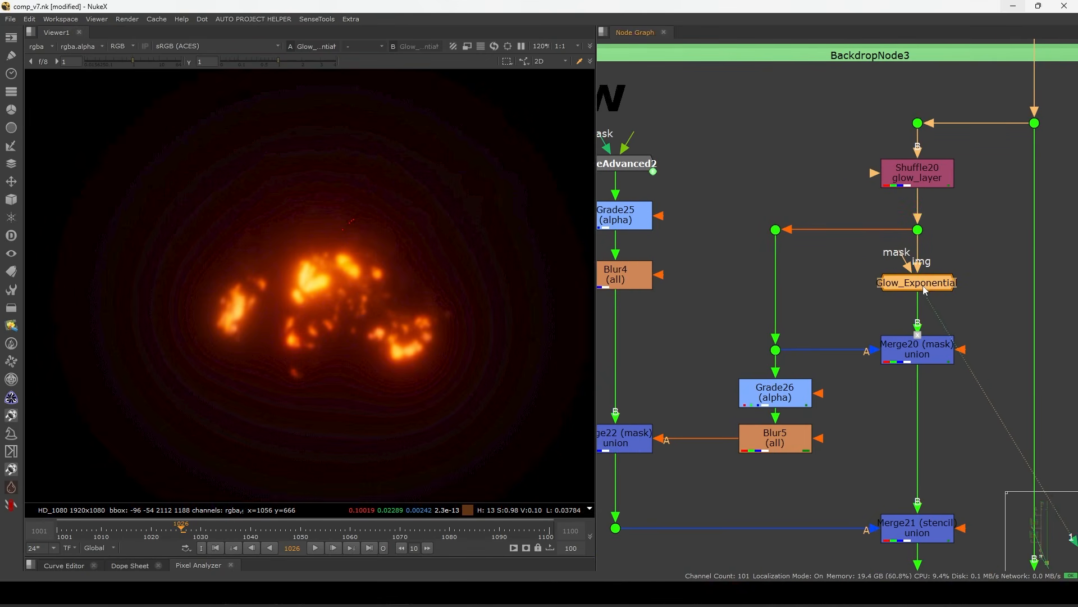
double_click(916, 283)
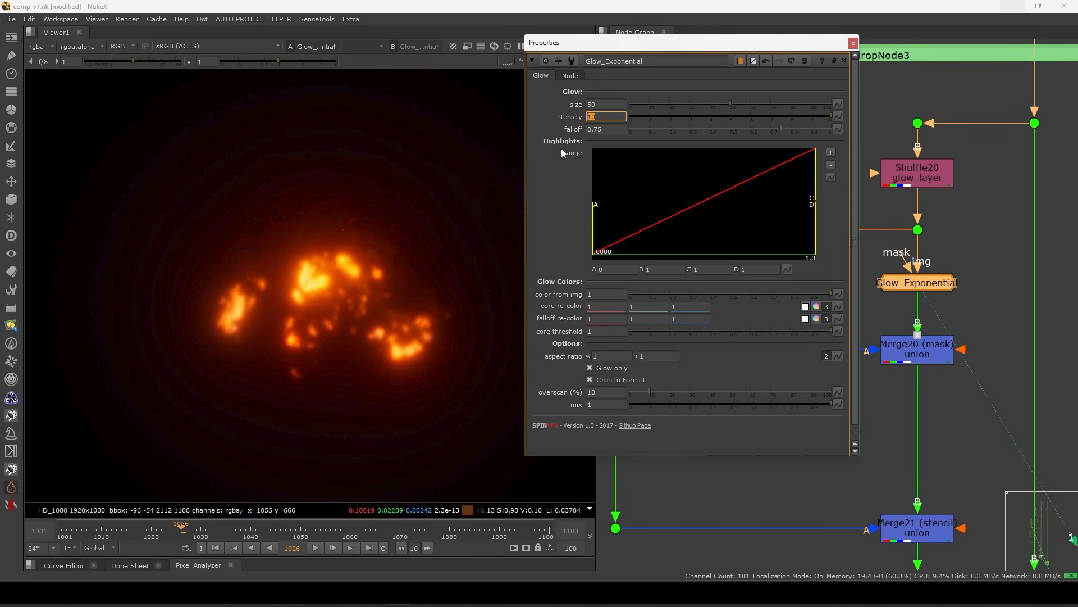
click(612, 369)
click(613, 369)
click(853, 43)
View the unglowed glow_layer at the dot feeding Merge20's A input, switching between its alpha and colour.
click(876, 338)
middle_drag(877, 337, 877, 284)
scroll(879, 290, down, 4)
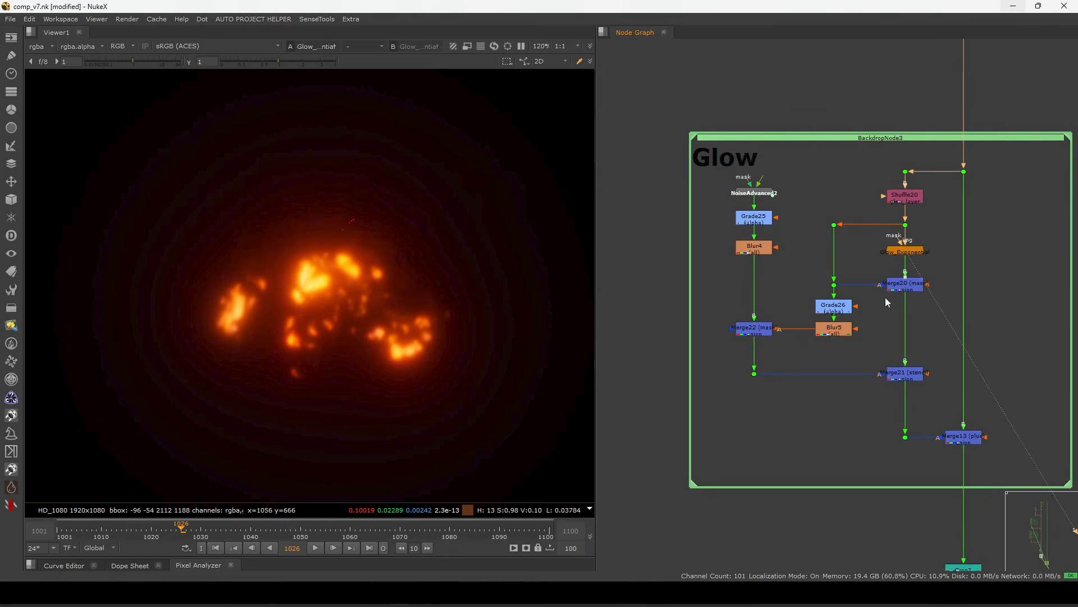
scroll(851, 268, up, 4)
click(821, 190)
key(1)
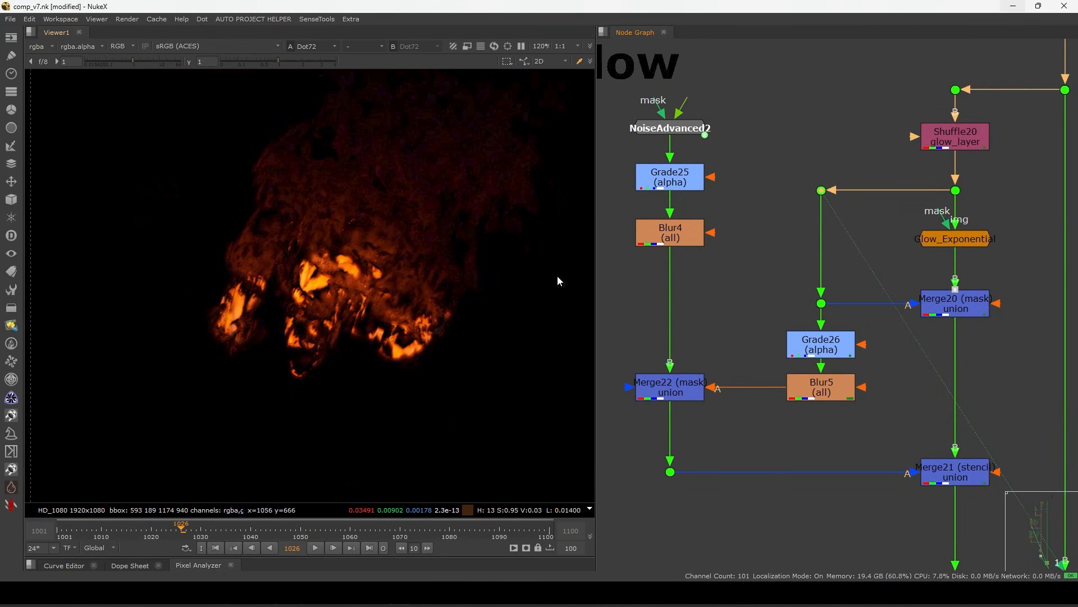
key(a)
key(a)
key(a)
key(a)
key(a)
key(a)
View the Merge20 (mask) result in alpha and colour, and inspect its operation and mix settings.
click(958, 306)
key(1)
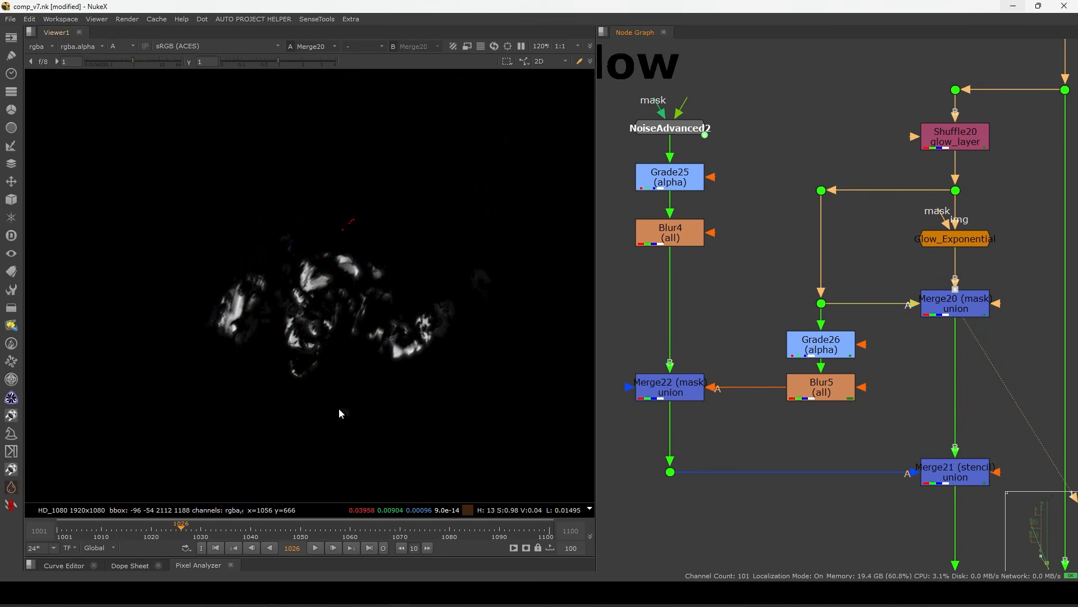
key(a)
double_click(958, 306)
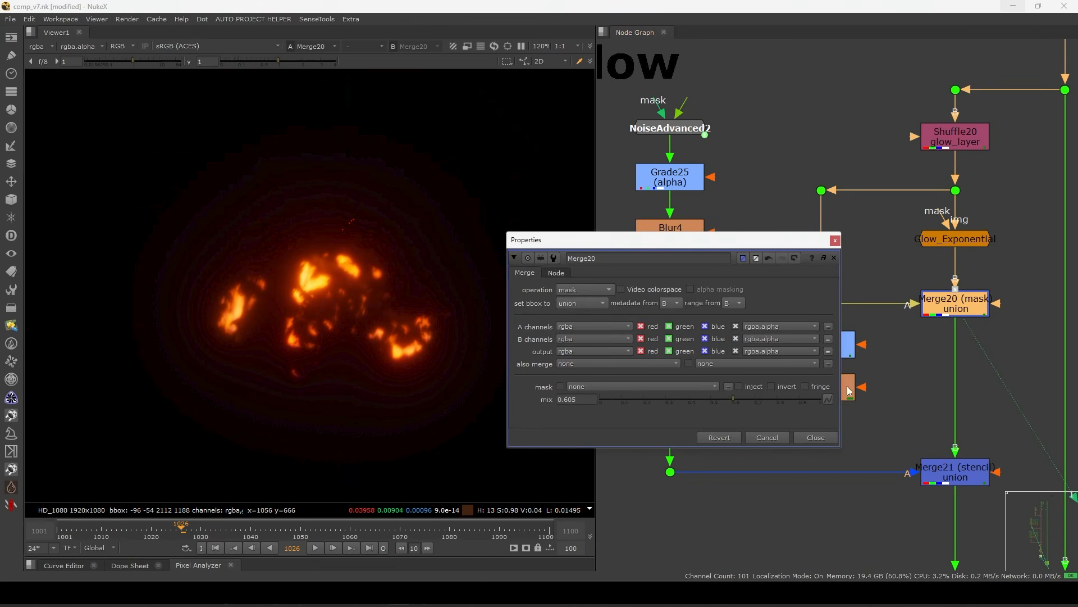
click(834, 433)
Disable the Merge21 stencil node and view the combined glow result at Merge13 (plus).
scroll(831, 444, down, 2)
click(897, 456)
key(d)
middle_drag(898, 456, 812, 350)
click(900, 434)
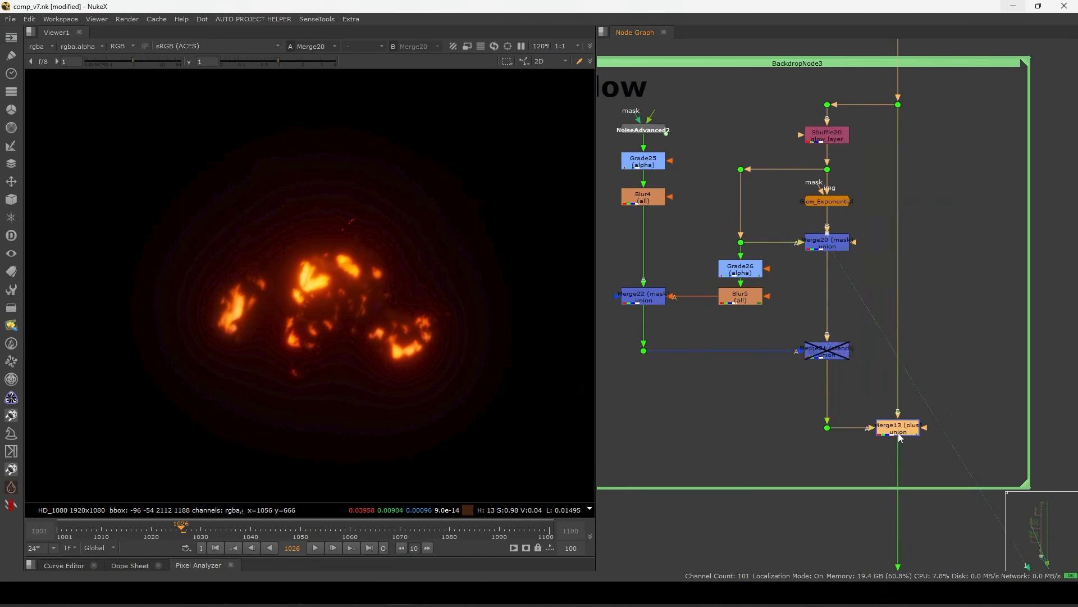
key(1)
click(894, 418)
middle_drag(895, 418, 934, 436)
Toggle Merge20 off and on to compare the unmasked and masked glow at Merge13.
click(861, 262)
key(d)
drag(410, 234, 172, 411)
scroll(870, 267, up, 2)
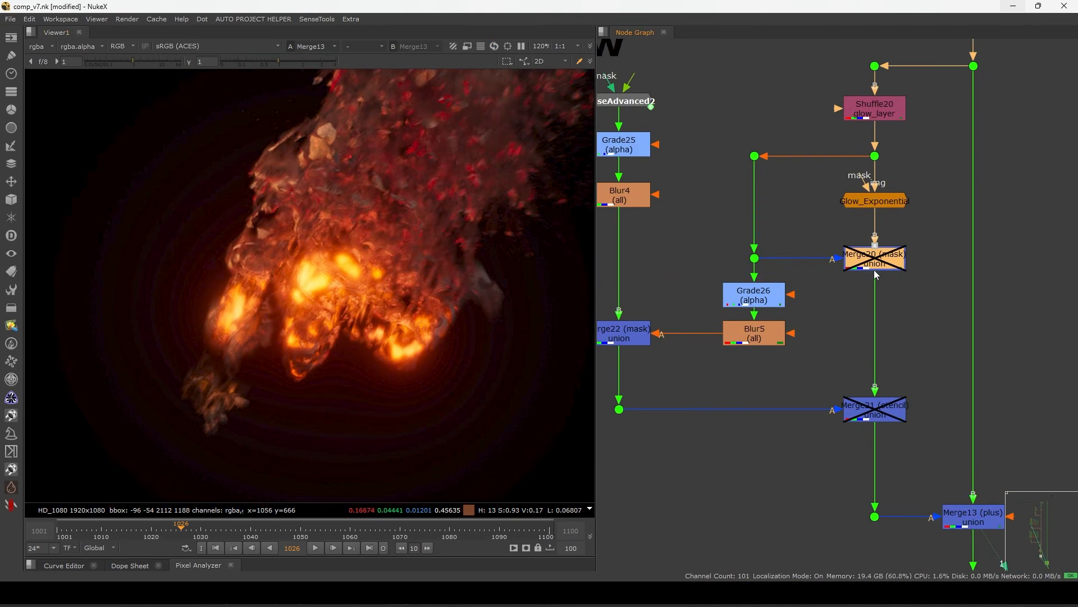
key(d)
scroll(387, 352, up, 2)
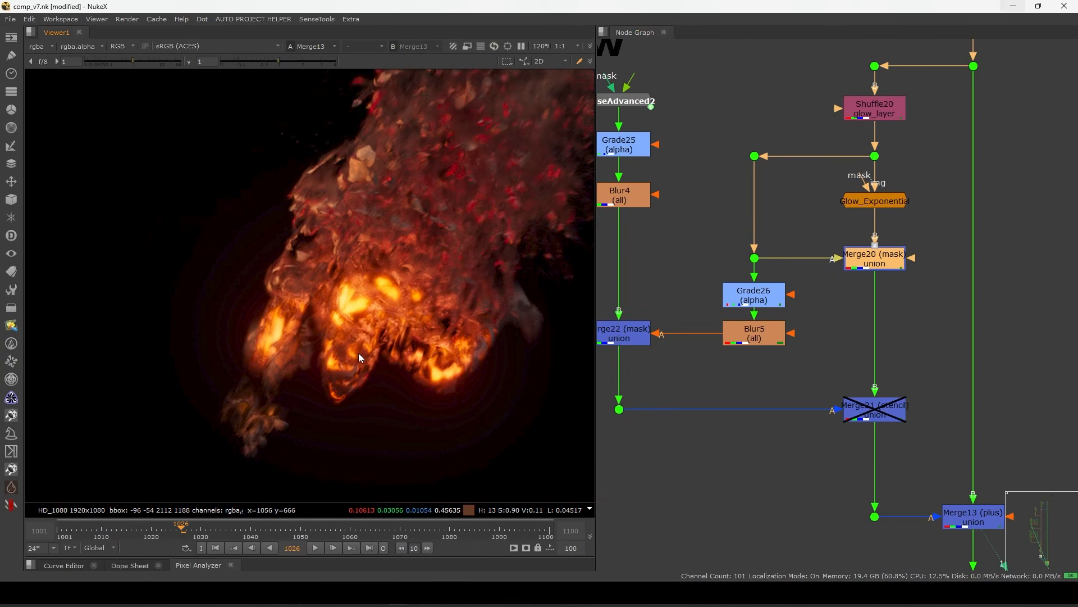
Raise Merge20's mix to 1, compare the combined result, and view the fully masked glow at Merge20.
double_click(872, 264)
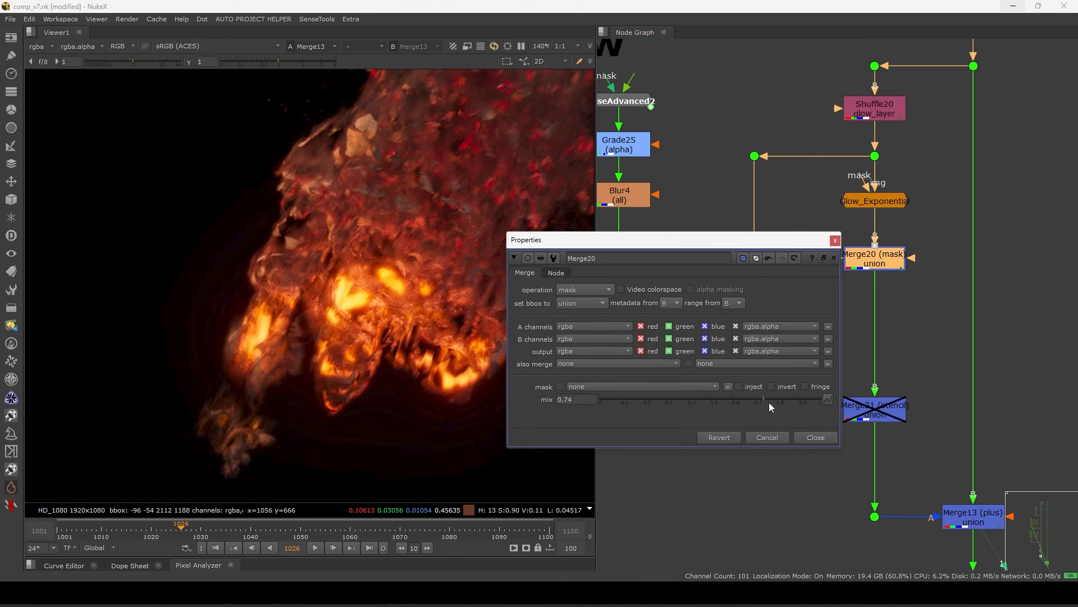
drag(765, 403, 853, 408)
key(d)
key(d)
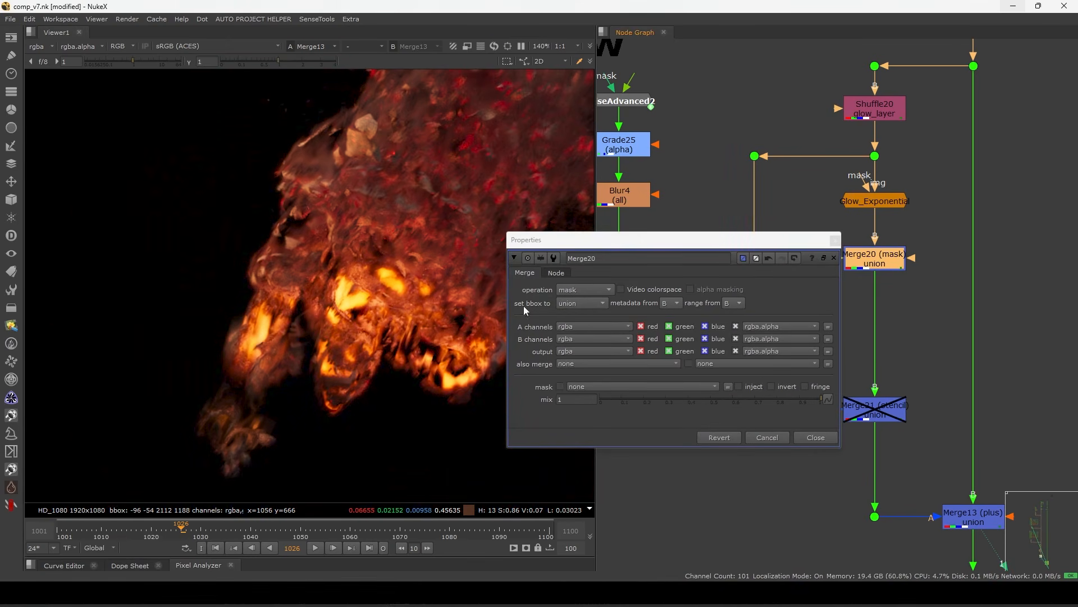
key(1)
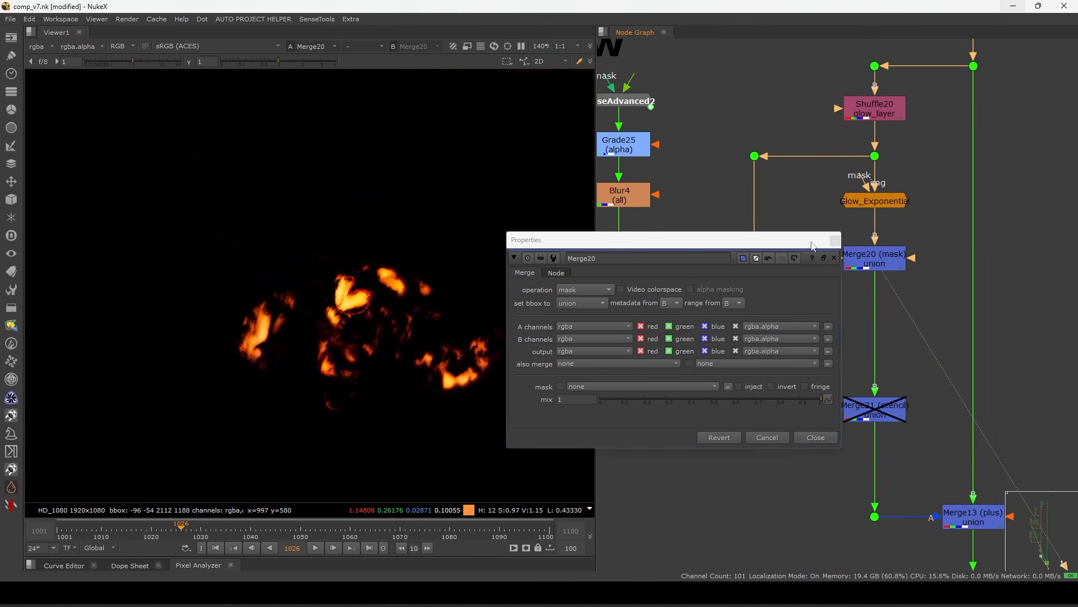
scroll(342, 310, up, 1)
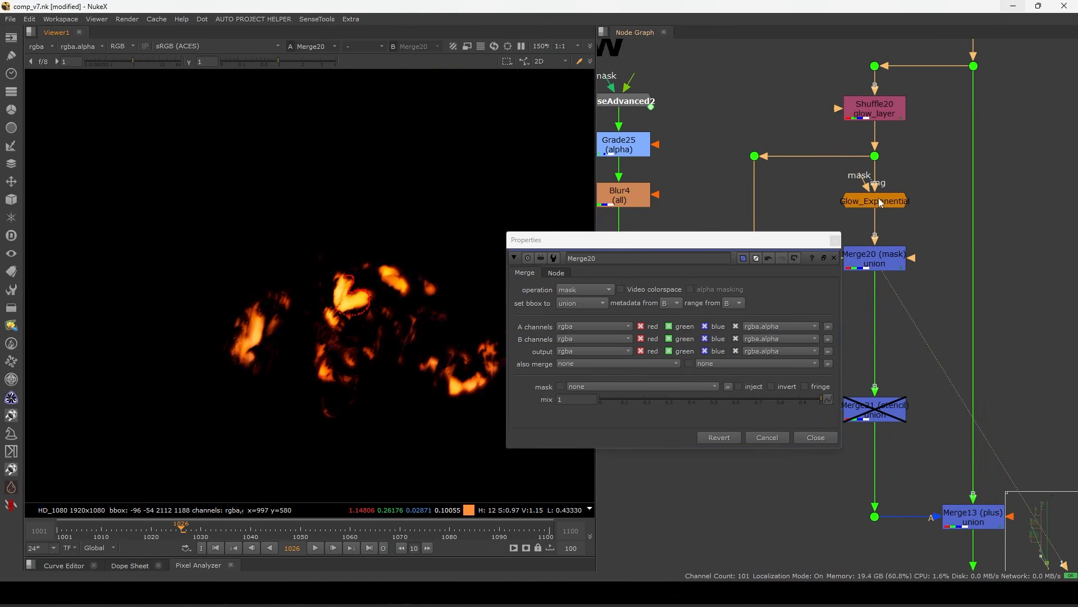
Check the Merge20 mask in alpha, restore its mix to 0.605 and close its properties.
middle_drag(884, 274, 954, 258)
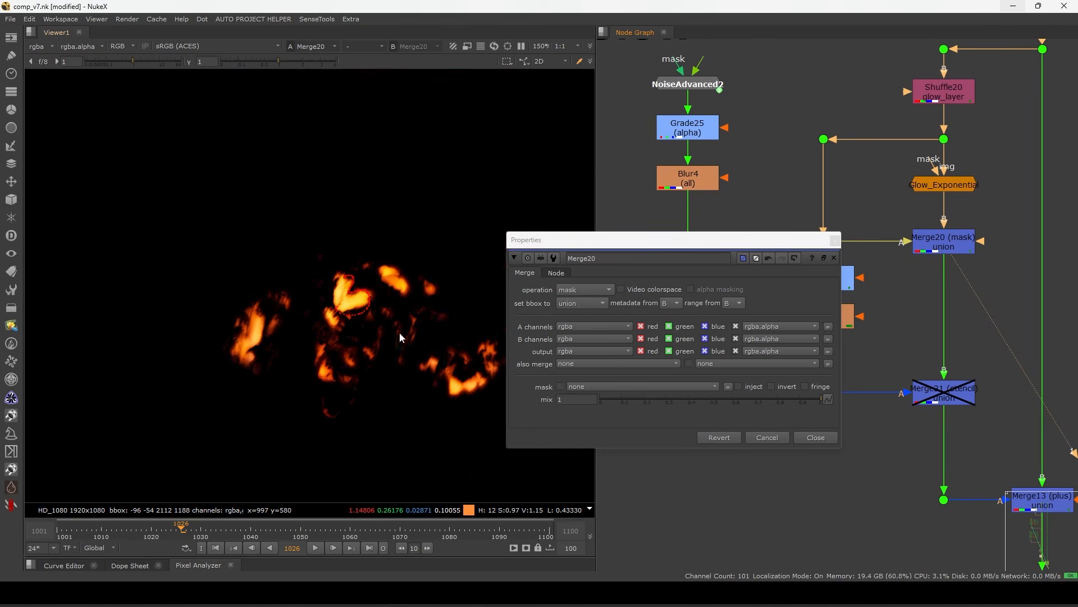
key(a)
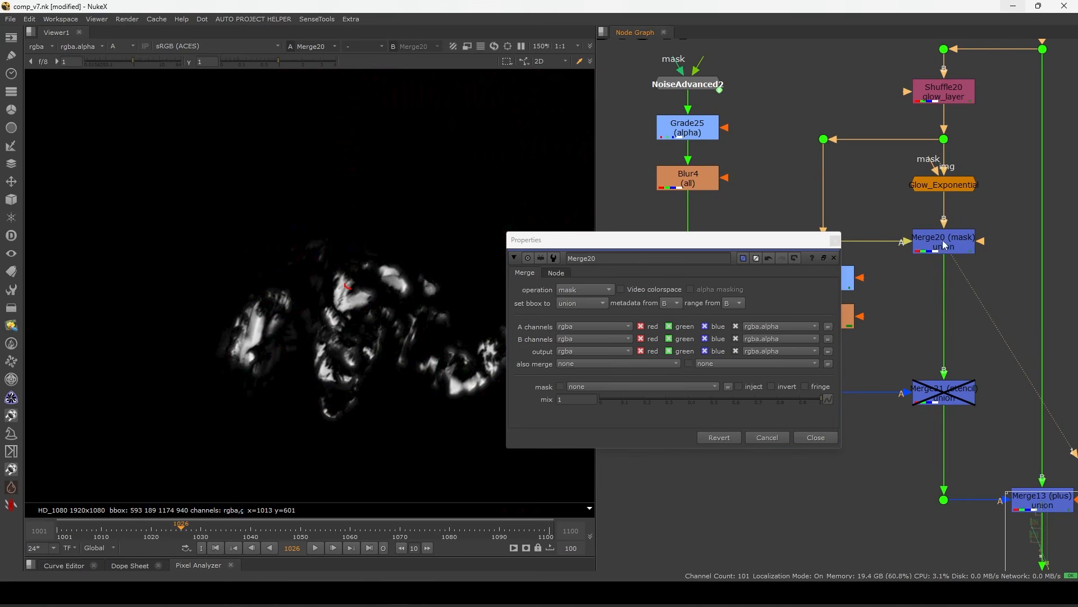
click(766, 400)
mouse_move(783, 396)
mouse_down()
mouse_move(712, 395)
mouse_move(816, 396)
mouse_move(766, 401)
mouse_up()
key(a)
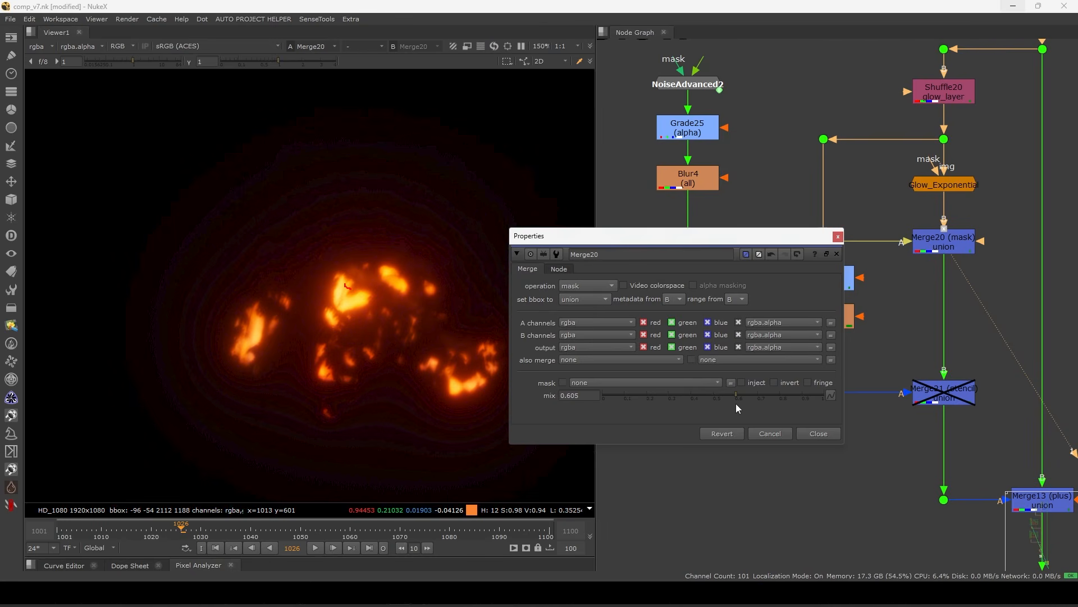
click(769, 434)
double_click(938, 250)
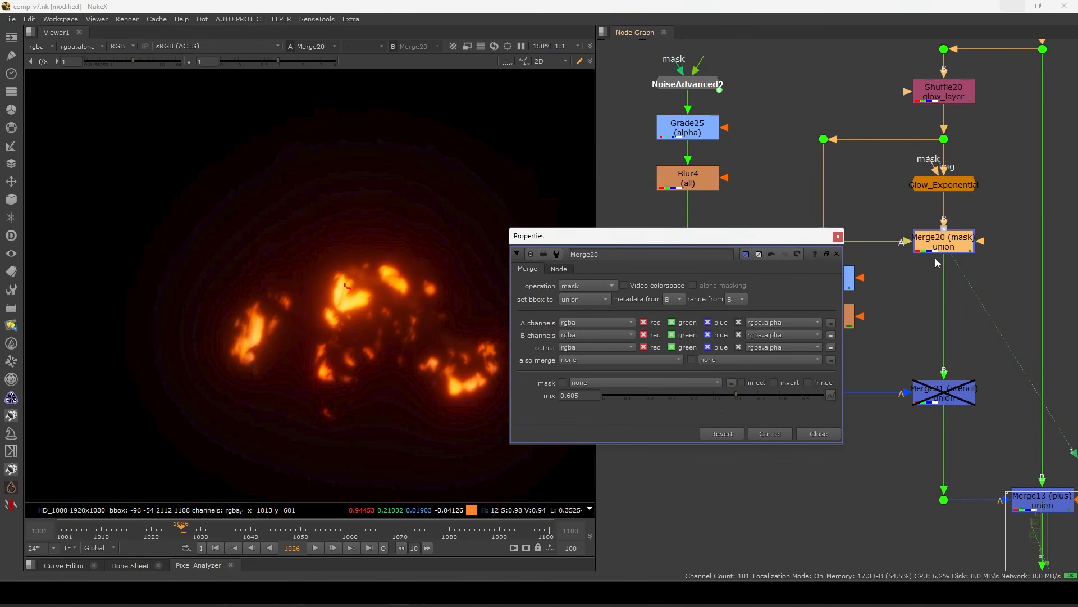
click(785, 435)
View Merge13 and toggle Merge20 off and on to compare the glow detail up close.
middle_drag(866, 399, 851, 345)
click(907, 329)
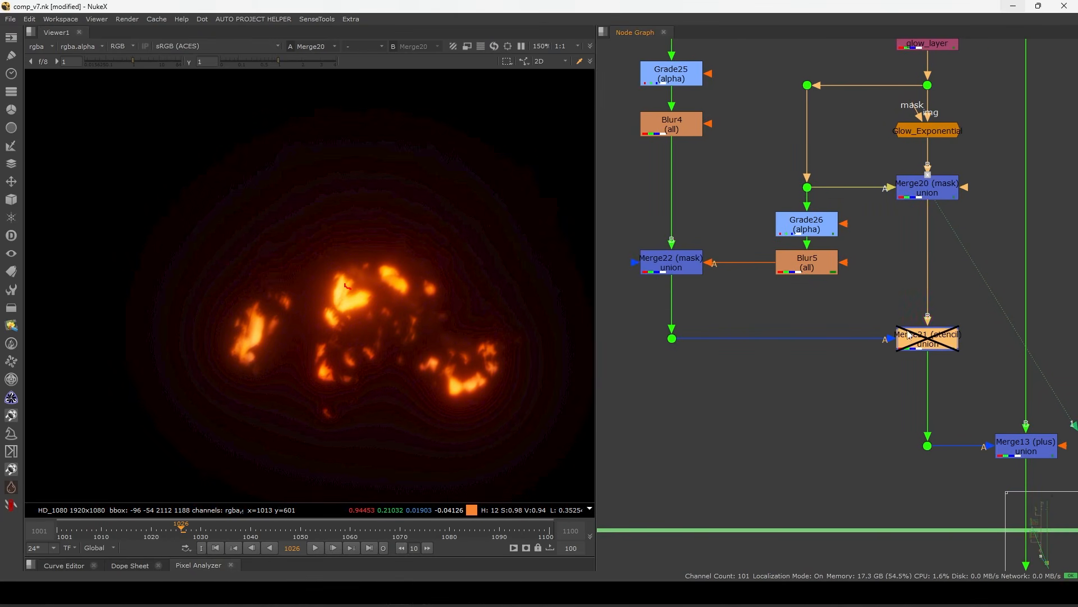
click(1023, 445)
key(1)
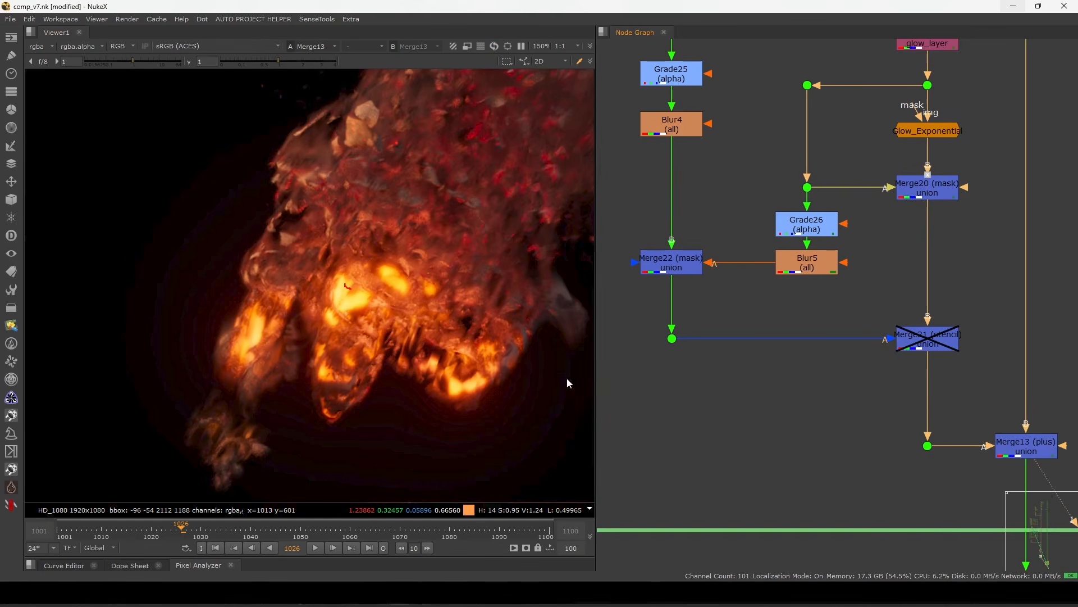
click(919, 196)
key(d)
key(d)
scroll(365, 309, up, 5)
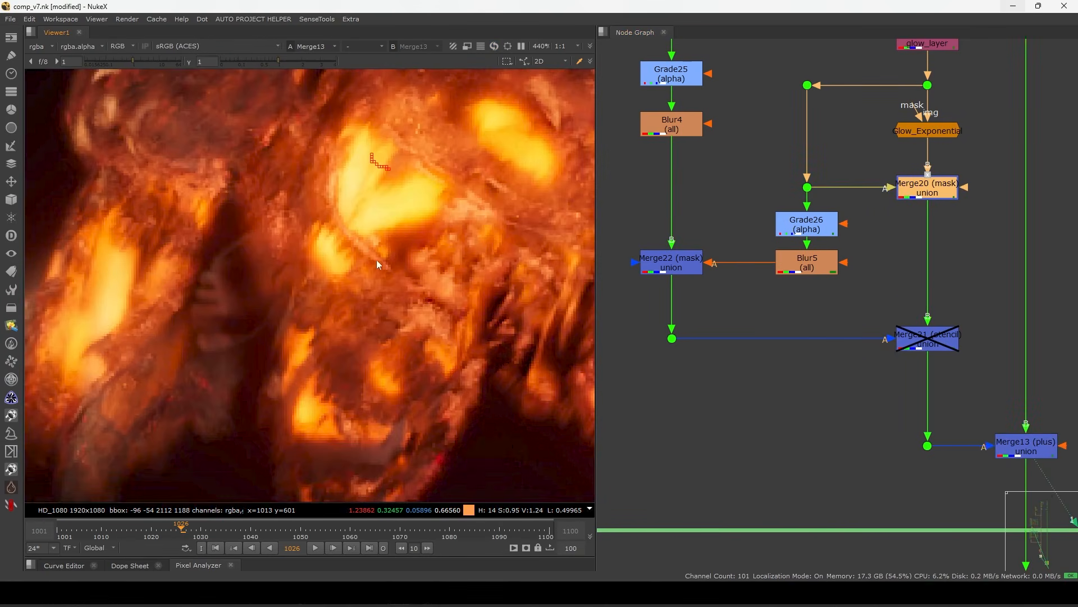
key(d)
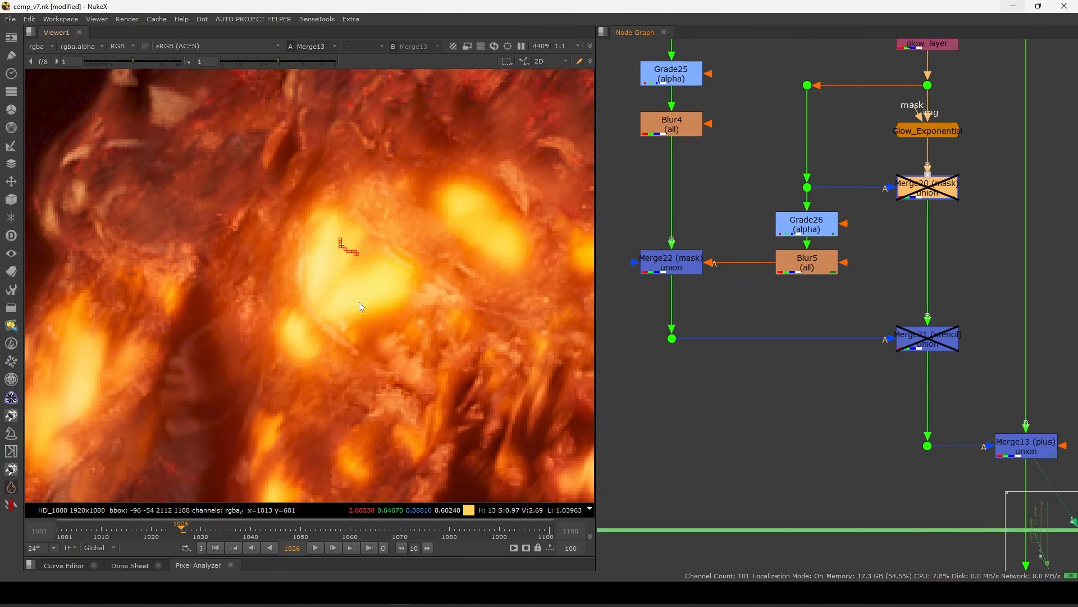
key(d)
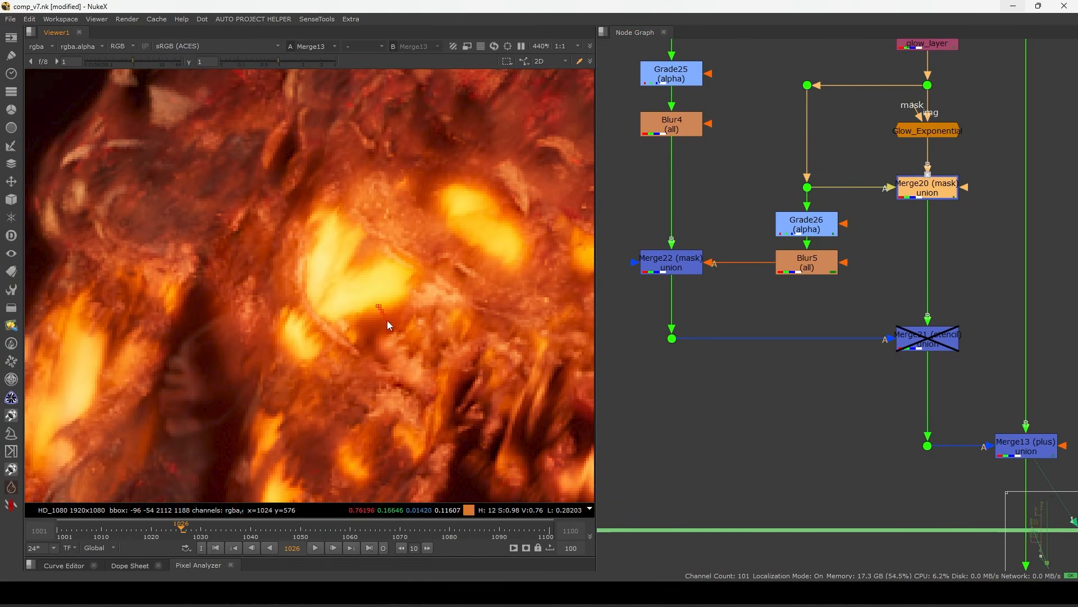
View and play the NoiseAdvanced2 noise in the Glow group and inspect its properties.
middle_drag(846, 267, 889, 309)
click(740, 146)
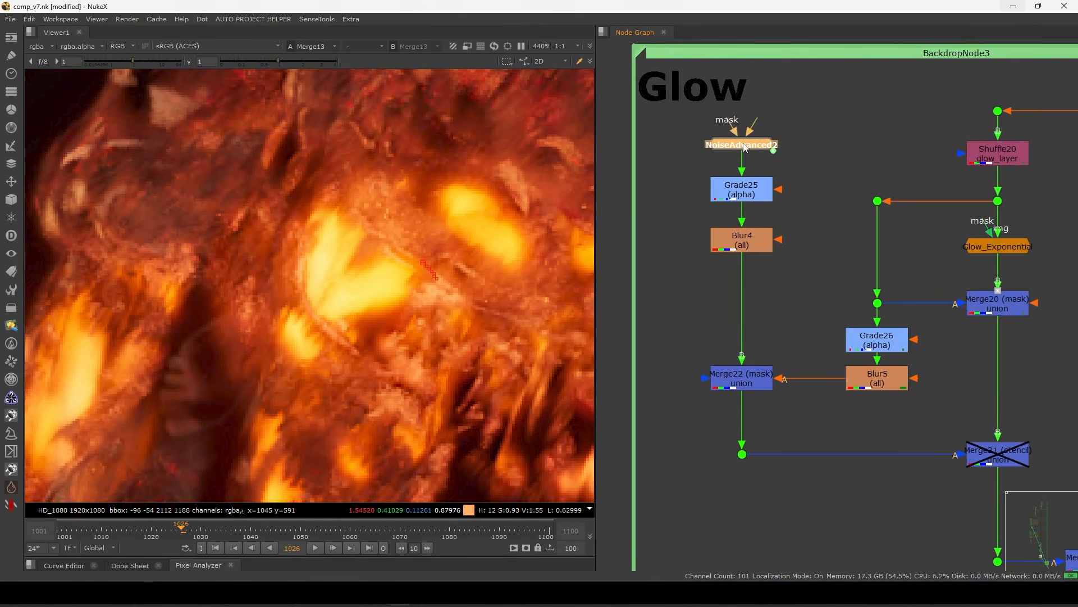
key(1)
key(f)
key(l)
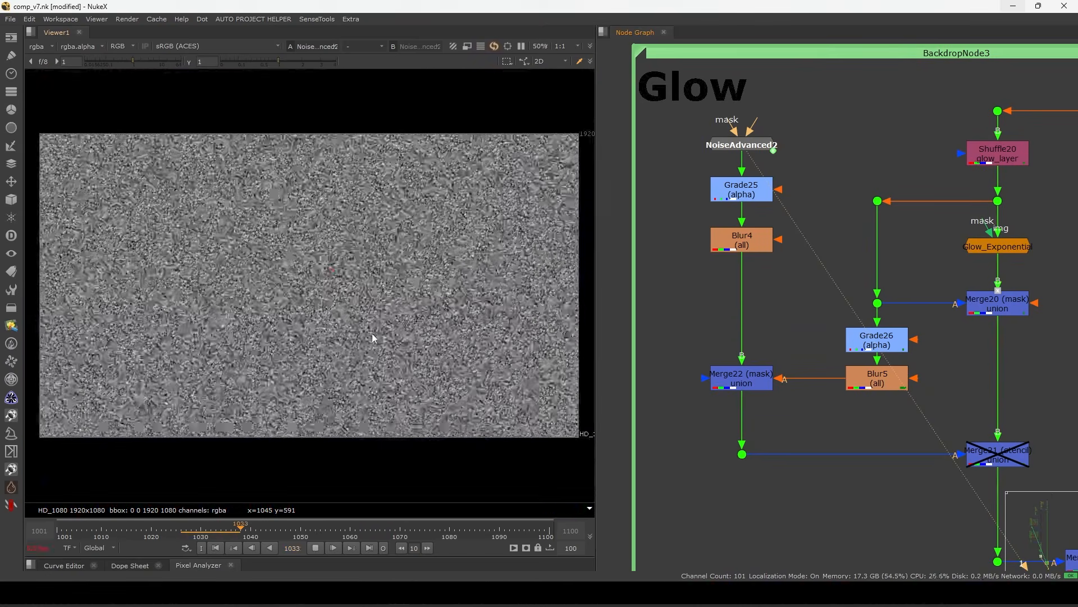
double_click(742, 145)
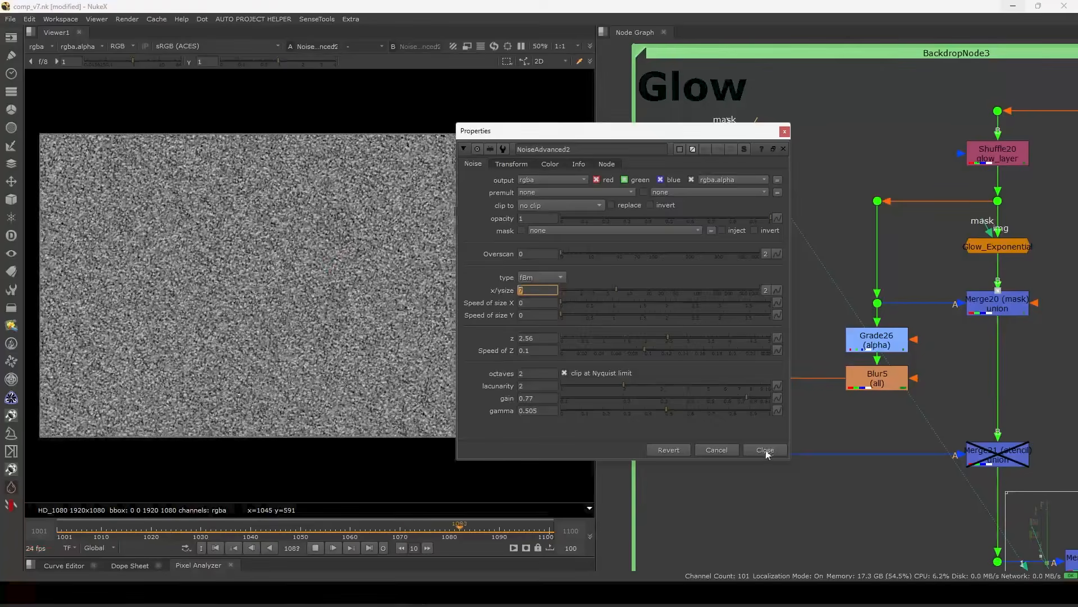
click(767, 450)
View the blurred noise at Blur4 and move the timeline to frame 1023.
click(743, 242)
key(1)
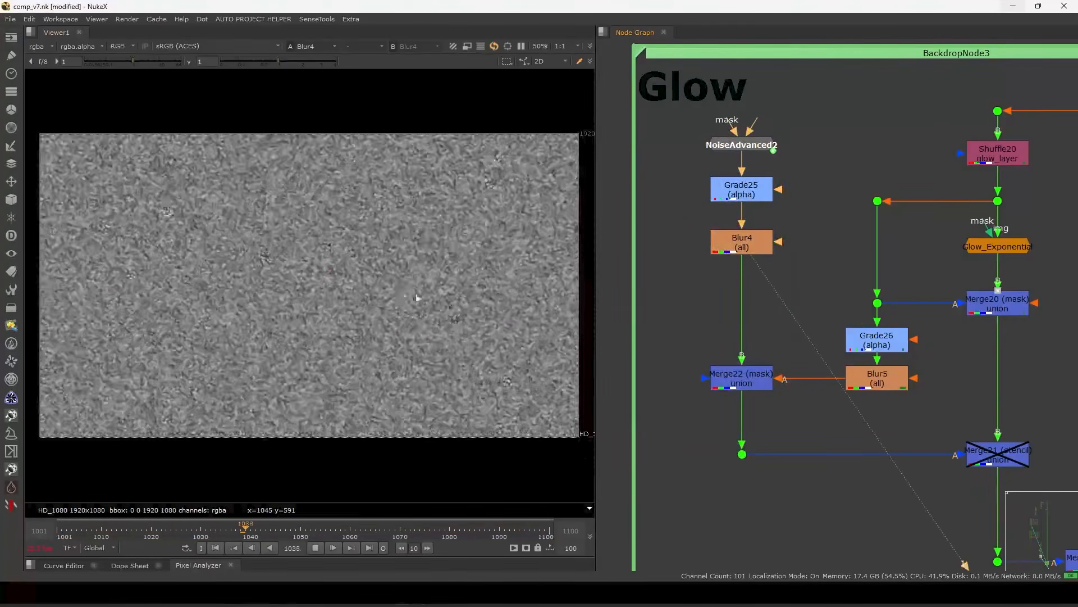
click(301, 530)
drag(300, 530, 285, 529)
click(987, 162)
key(1)
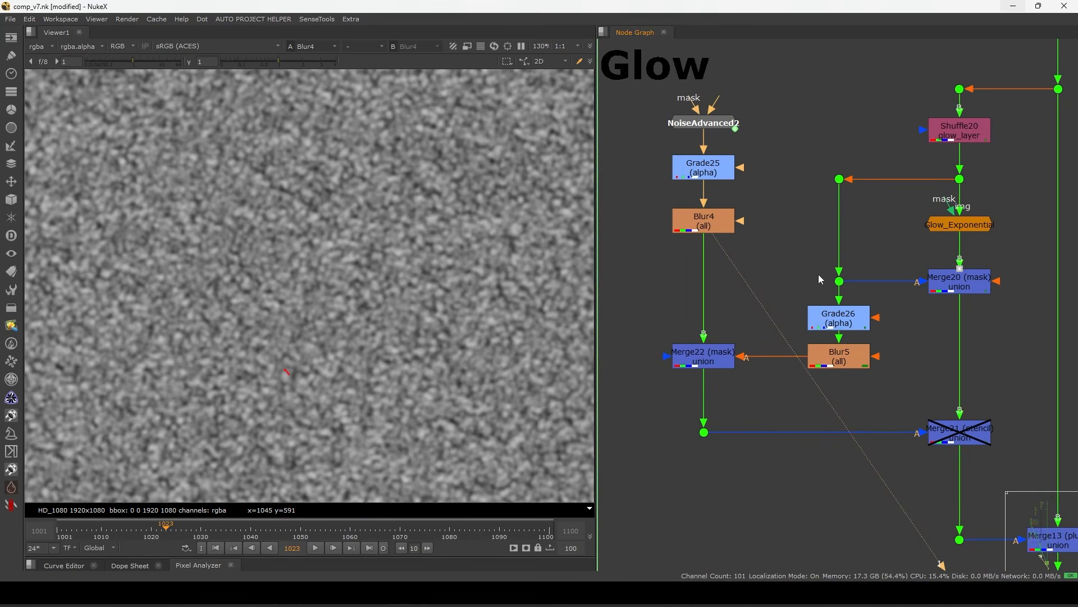
Follow the glow_layer alpha through the dot, Grade26 and Blur5.
click(839, 280)
key(1)
key(a)
key(a)
click(844, 318)
key(1)
key(a)
click(827, 360)
key(1)
middle_drag(826, 364, 905, 333)
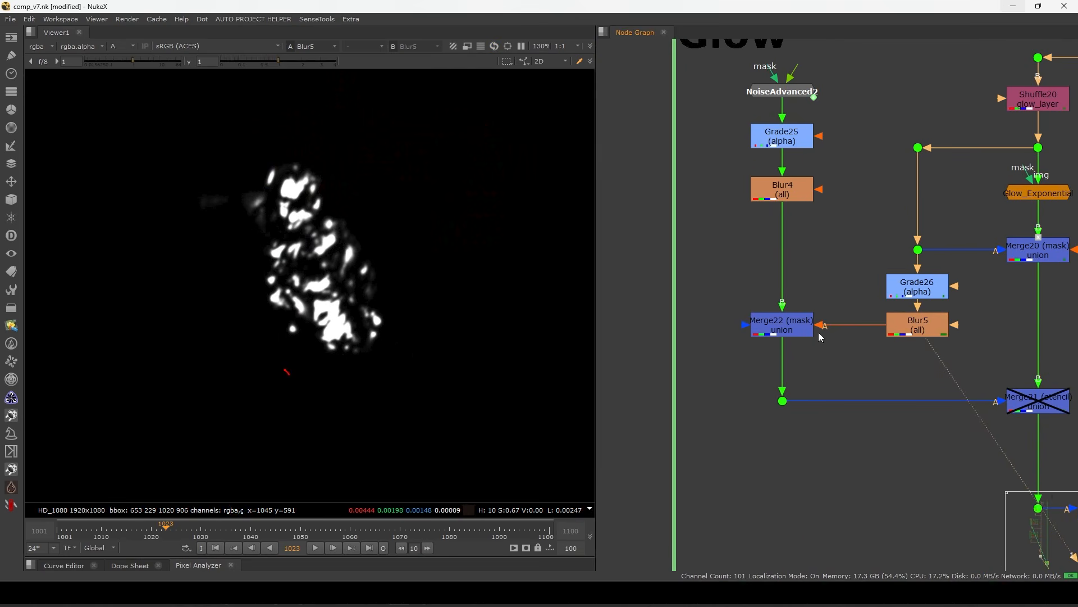
View the Merge22 (mask) result, where the blurred noise is limited by the glow alpha, up close.
click(786, 331)
key(1)
scroll(315, 301, up, 3)
key(a)
key(a)
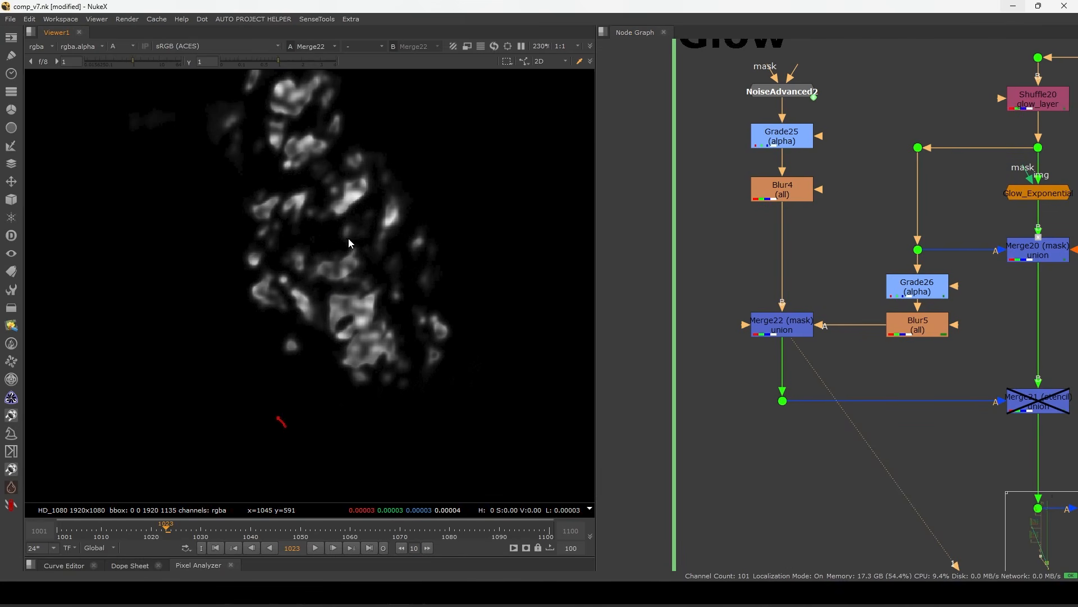
Re-enable the Merge21 stencil node and view the Merge20 glow in colour.
middle_drag(874, 351, 794, 295)
click(958, 344)
key(d)
click(949, 287)
click(960, 194)
key(1)
key(a)
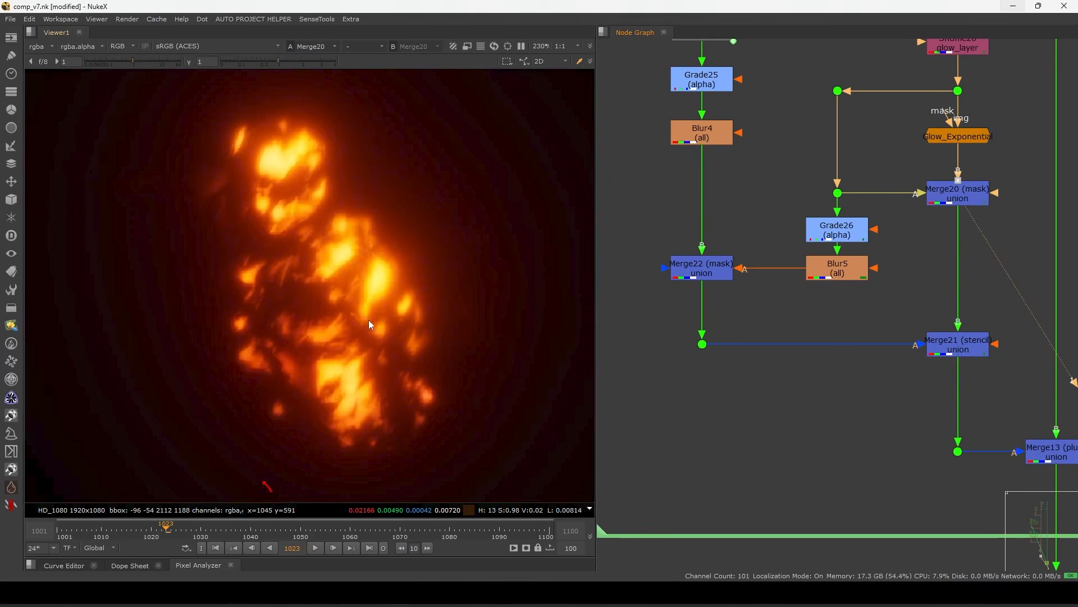
View Merge21 and toggle it off and on, sampling the areas where the noise stencils the glow.
click(955, 347)
key(1)
middle_drag(952, 352, 921, 320)
click(921, 320)
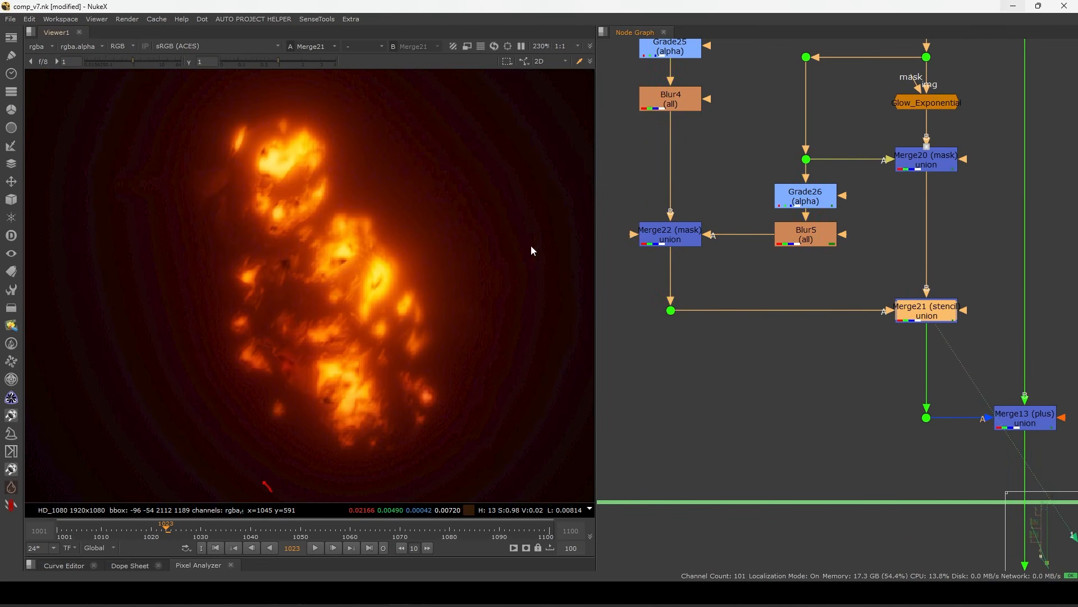
scroll(375, 278, up, 5)
scroll(405, 280, down, 2)
key(d)
ctrl+drag(481, 330, 458, 386)
ctrl+drag(420, 294, 406, 318)
ctrl+drag(308, 158, 314, 160)
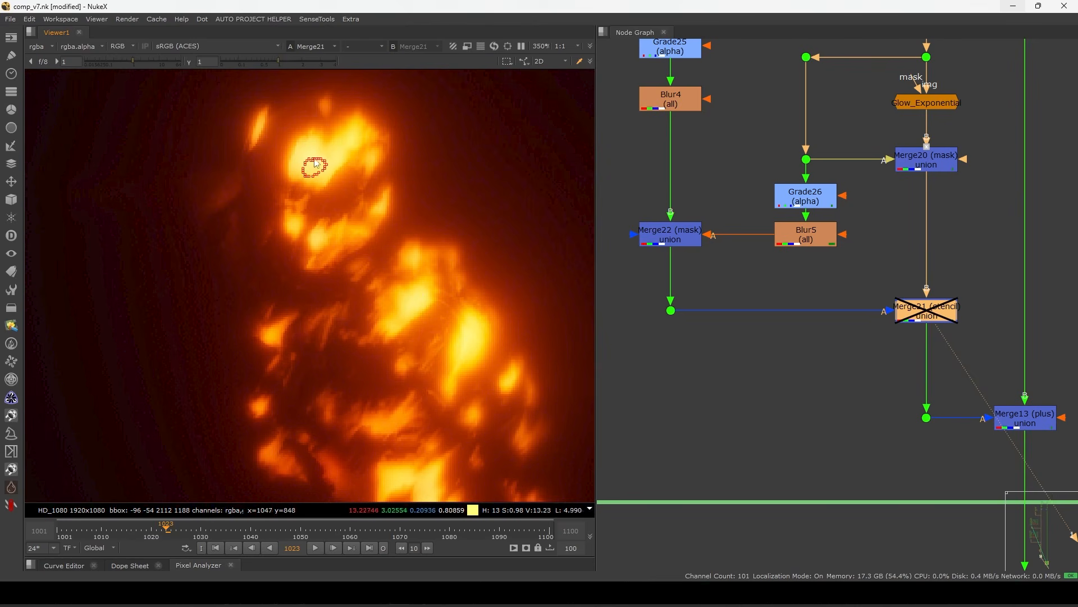
key(d)
View the Merge13 (plus) result with the noise stencil applied to the glow.
click(870, 307)
middle_drag(869, 307, 820, 267)
ctrl+click(385, 332)
click(976, 379)
key(1)
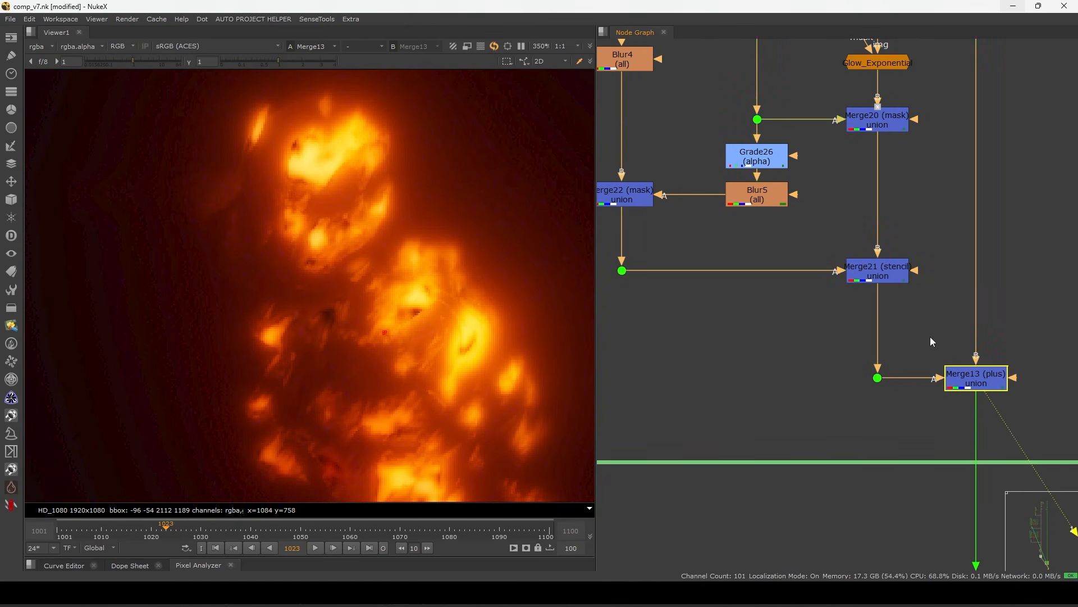
Toggle the Merge21 stencil off and on and compare its effect on the burning torso up close in Merge13.
click(881, 274)
key(d)
key(d)
key(d)
middle_drag(458, 420, 410, 282)
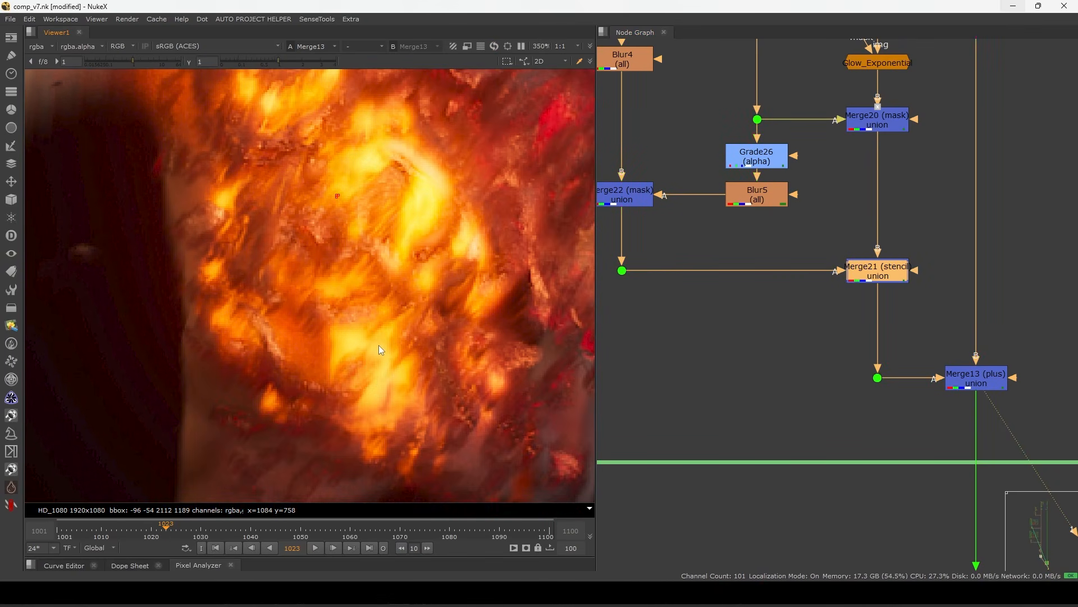
key(d)
middle_drag(416, 266, 407, 329)
key(d)
scroll(436, 260, up, 5)
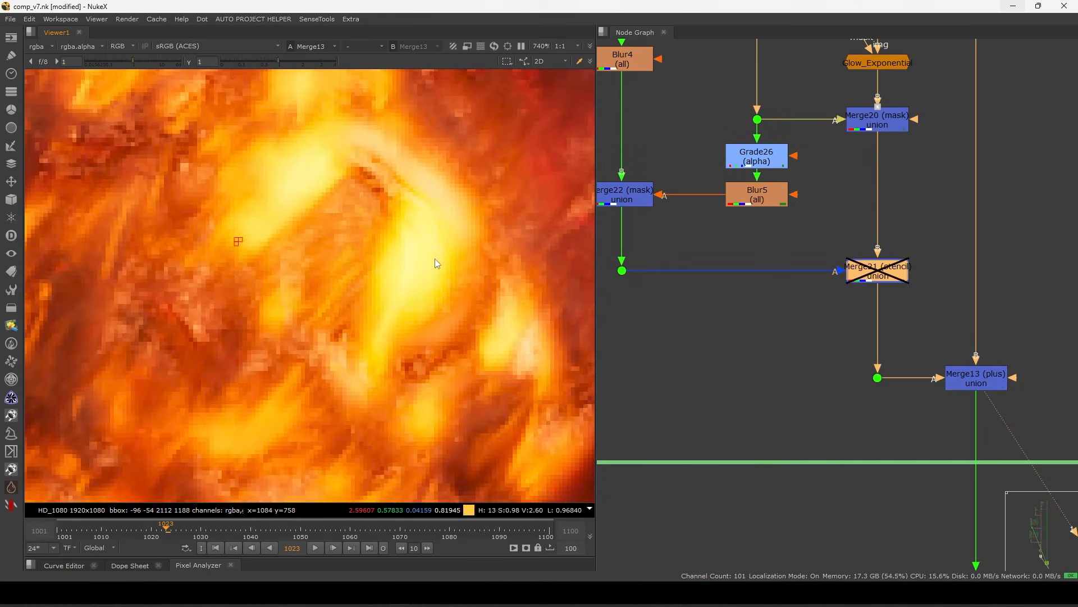
Sample the brightest yellow glow area while toggling the Merge21 stencil off and on, leaving it enabled.
key(d)
ctrl+drag(496, 318, 466, 327)
key(d)
key(d)
key(d)
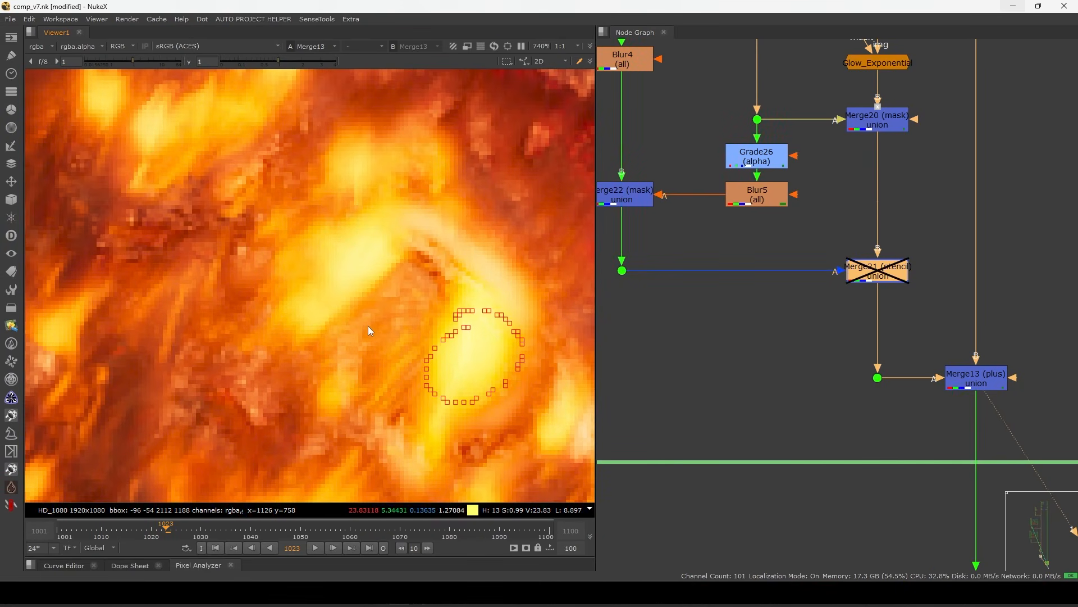
key(d)
View the full-frame result through Crop7 and Remove6 at the end of the glow section.
scroll(852, 300, down, 4)
middle_drag(877, 377, 861, 311)
drag(953, 240, 855, 316)
click(855, 316)
key(f)
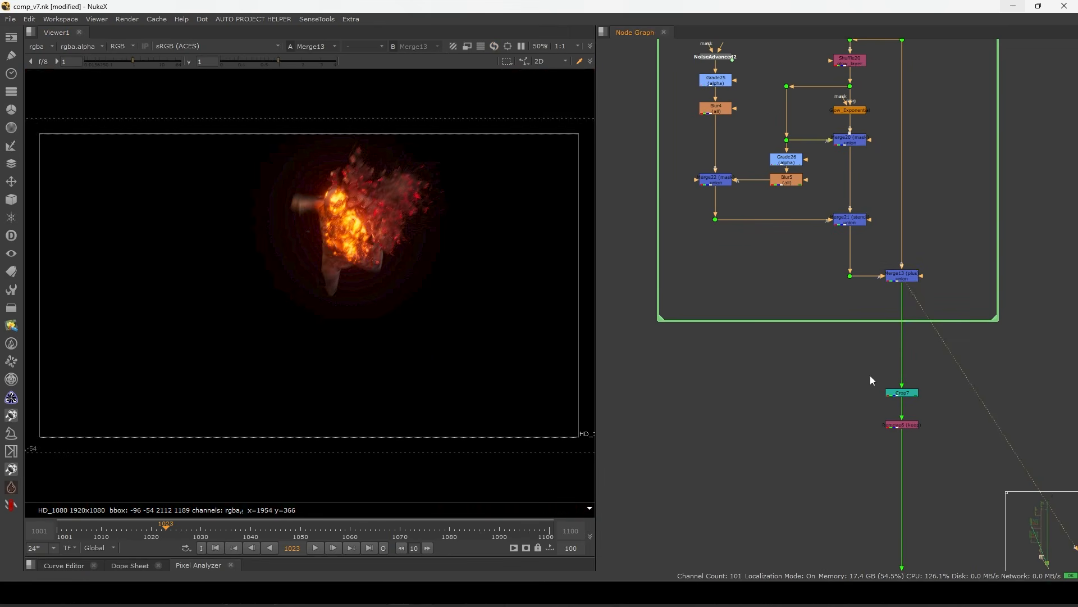
middle_drag(861, 365, 852, 331)
click(898, 357)
drag(855, 334, 941, 437)
drag(899, 392, 899, 402)
drag(858, 432, 936, 380)
key(1)
scroll(914, 382, down, 4)
Check Remove6's settings and keep its channels on rgba.
middle_drag(891, 446, 806, 269)
scroll(822, 214, up, 5)
drag(875, 191, 810, 223)
double_click(808, 219)
click(516, 219)
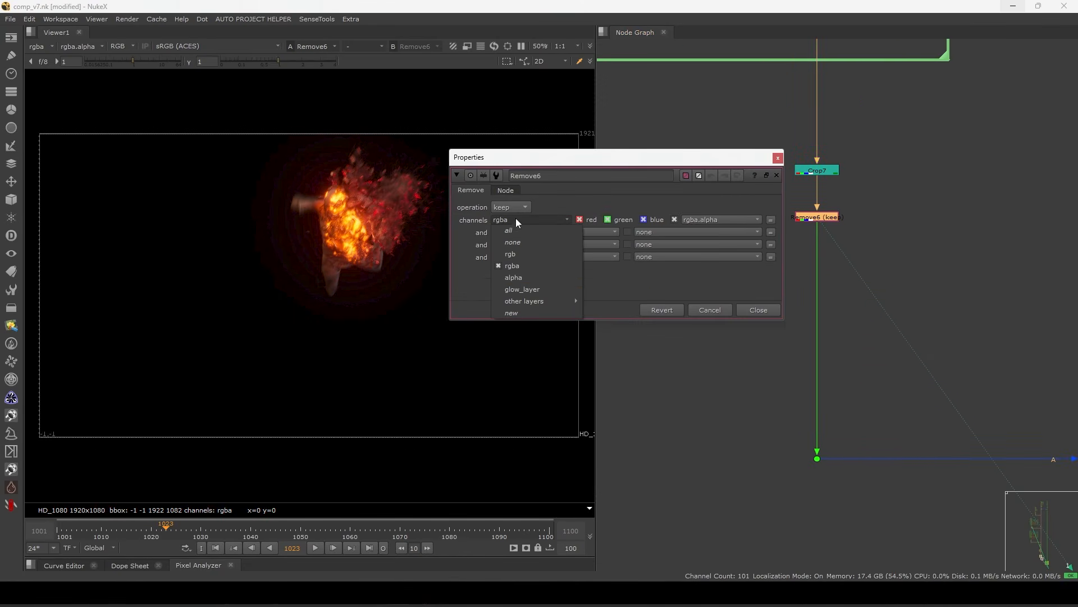
click(529, 267)
click(755, 310)
View the merge node just above the Lens_Fx section.
drag(731, 285, 971, 266)
scroll(893, 192, down, 8)
scroll(895, 204, up, 6)
key(1)
scroll(393, 310, up, 2)
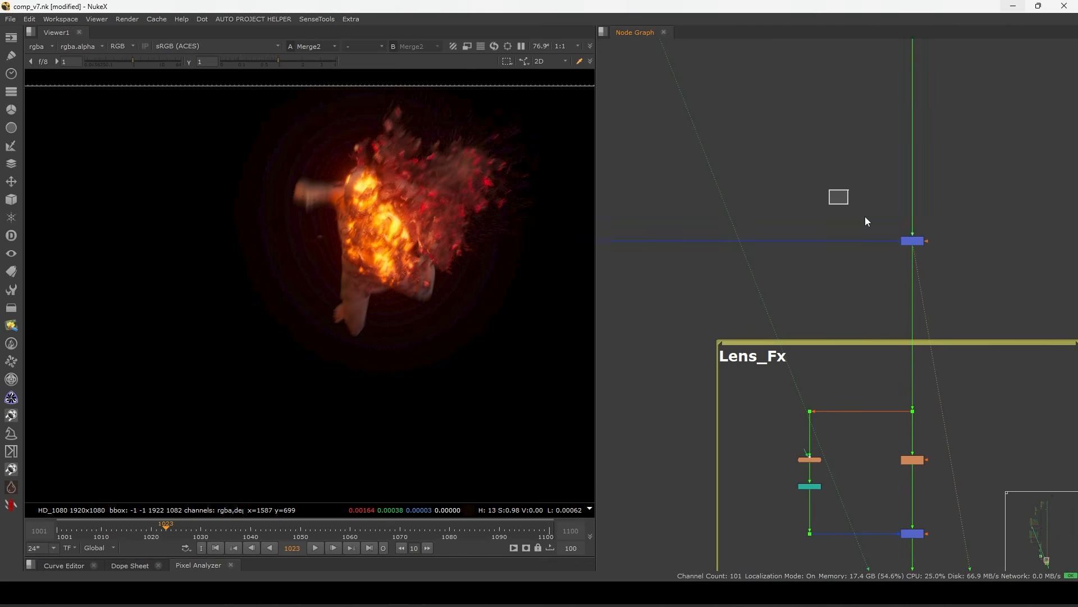
Toggle Merge2 off and on at frame 1023 to compare the character with and without the disintegration elements.
key(d)
scroll(422, 289, up, 3)
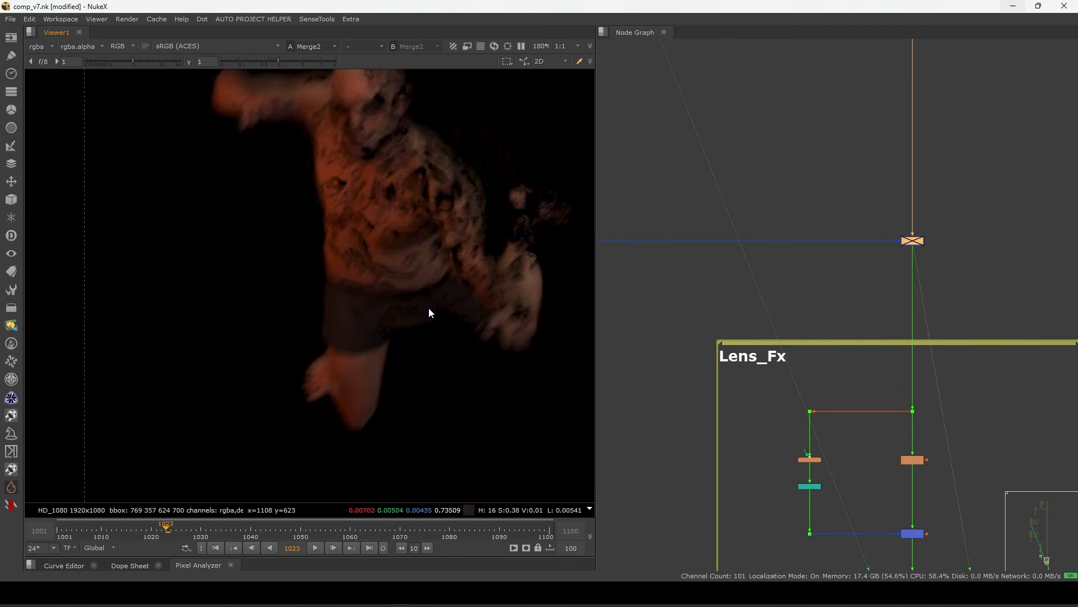
key(d)
key(d)
key(d)
key(d)
key(d)
key(d)
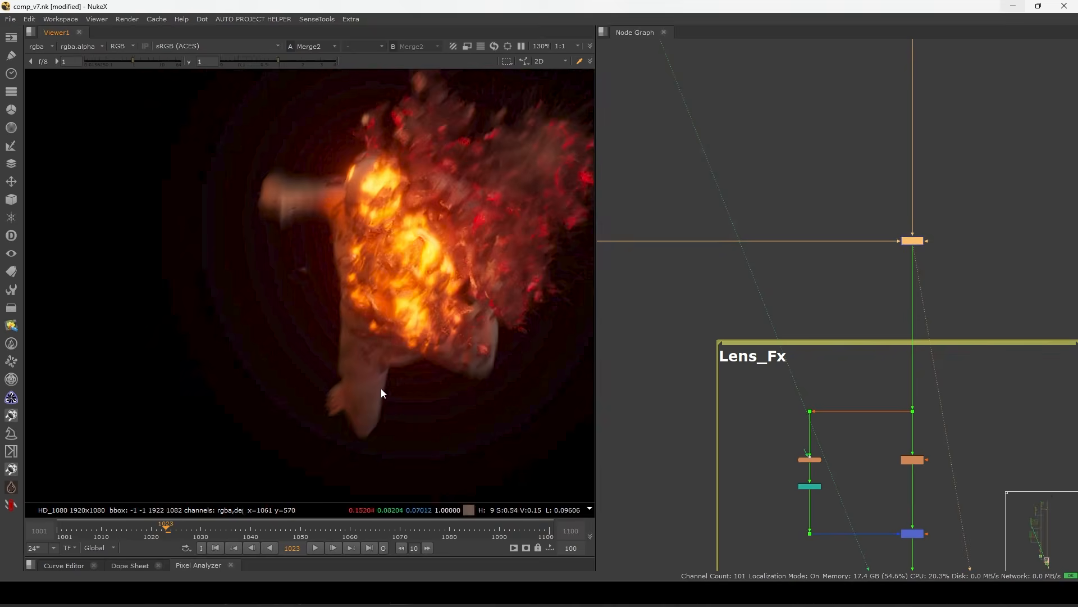
Go to frame 1020 and toggle Merge2 off and on to compare the intact character with the merged result.
drag(170, 531, 153, 531)
middle_drag(251, 430, 230, 446)
key(d)
drag(806, 186, 958, 262)
key(d)
key(d)
key(d)
key(d)
key(d)
key(d)
key(d)
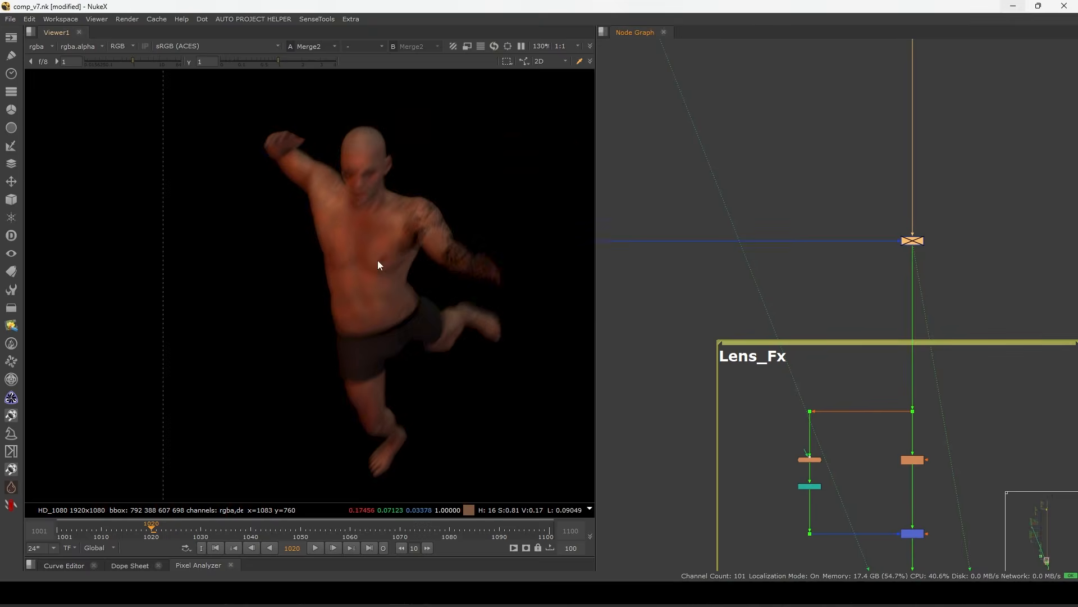
key(d)
key(d)
key(d)
Go to frame 1041 and toggle Merge2 off and on to compare the dust and sparks.
click(254, 531)
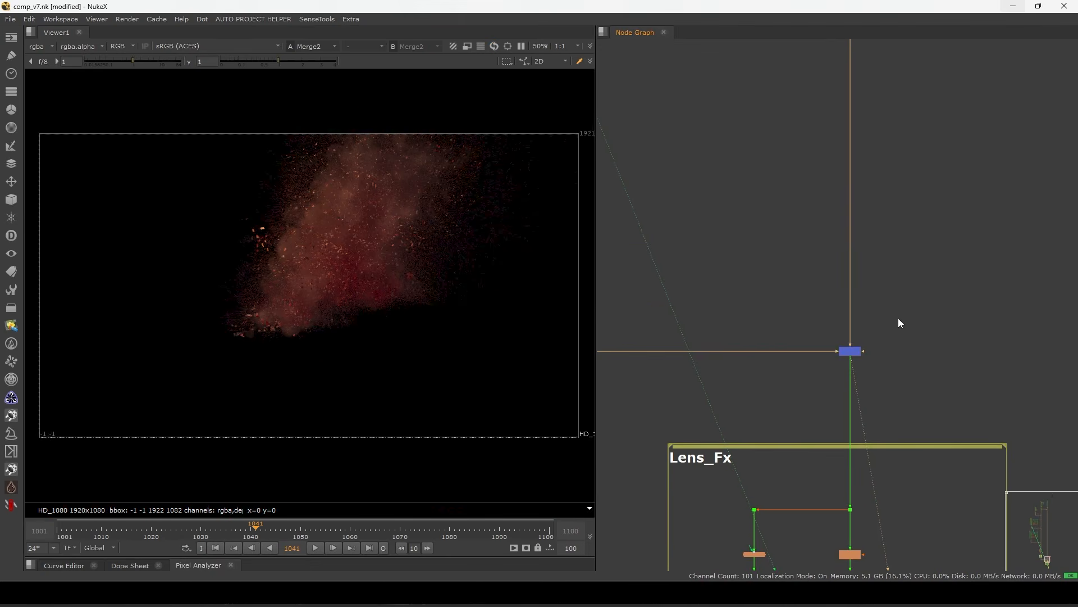
key(d)
key(d)
key(d)
key(d)
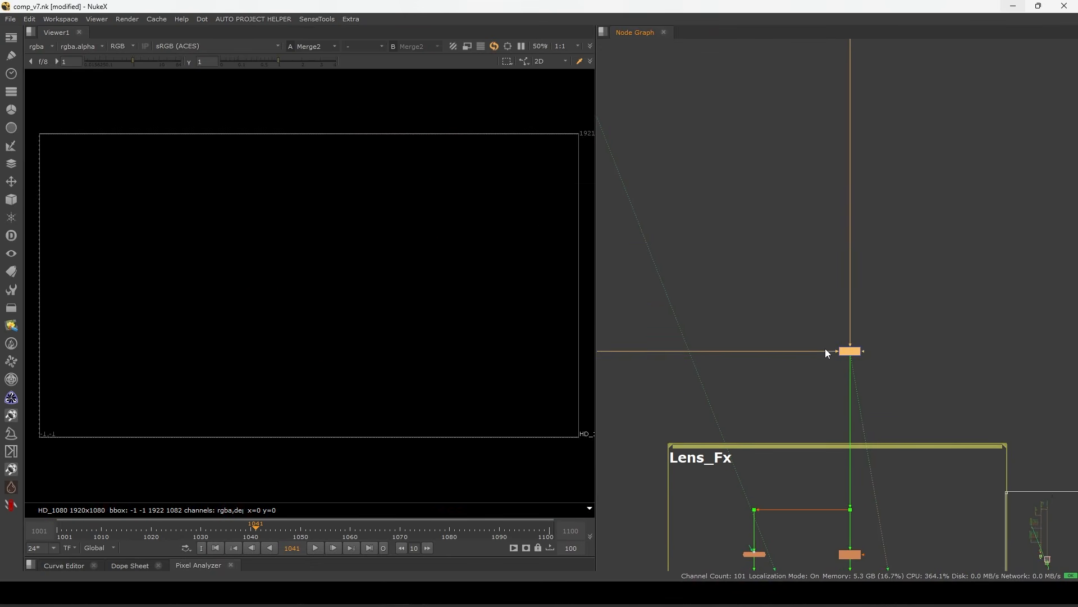
drag(910, 314, 815, 389)
click(817, 391)
Look over the nodes in the Lens_Fx section below Merge2.
scroll(818, 393, down, 2)
middle_drag(818, 414, 866, 361)
middle_drag(860, 439, 849, 241)
drag(992, 191, 664, 471)
click(816, 313)
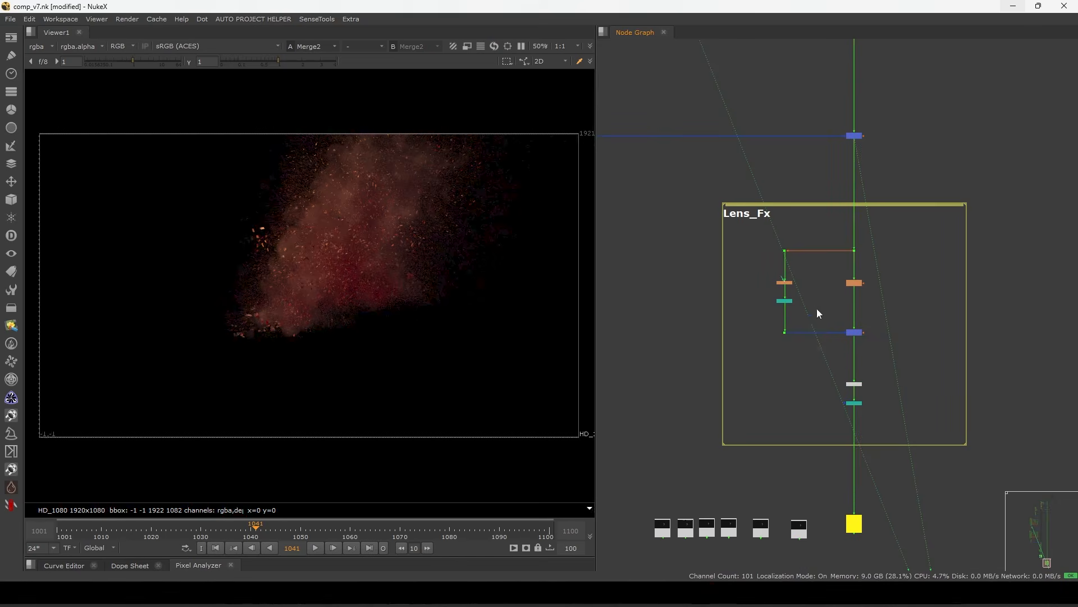
scroll(845, 284, up, 3)
scroll(843, 260, down, 3)
Go to frame 1025 and view the Merge2 result that feeds the Lens_Fx section.
click(795, 527)
key(1)
drag(255, 528, 176, 532)
click(851, 129)
key(1)
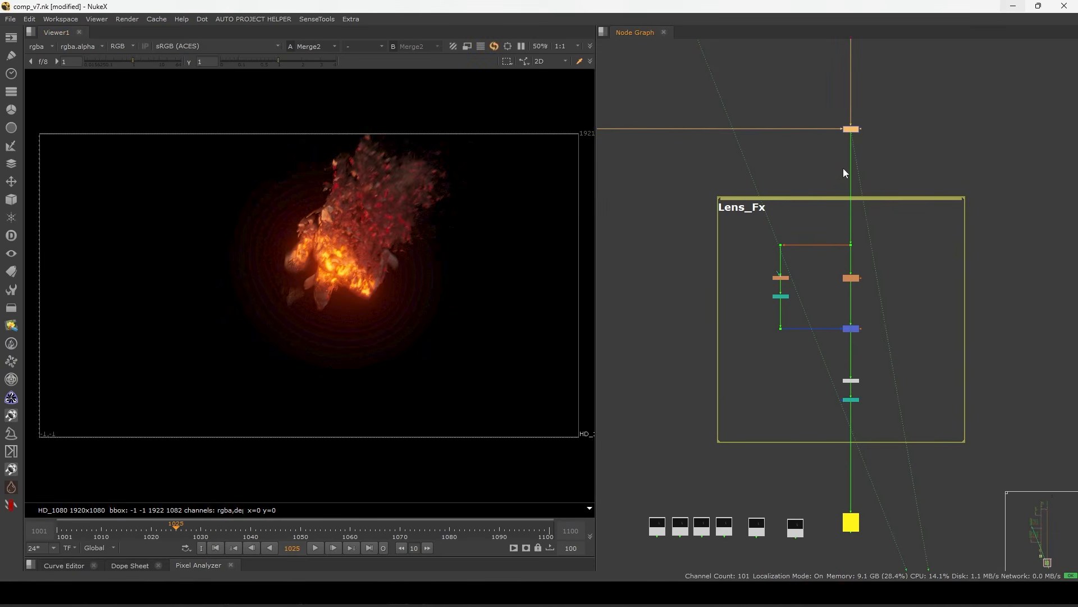
View the Blur1 result in Lens_Fx, zoomed in on the burning body.
scroll(871, 279, up, 4)
click(869, 279)
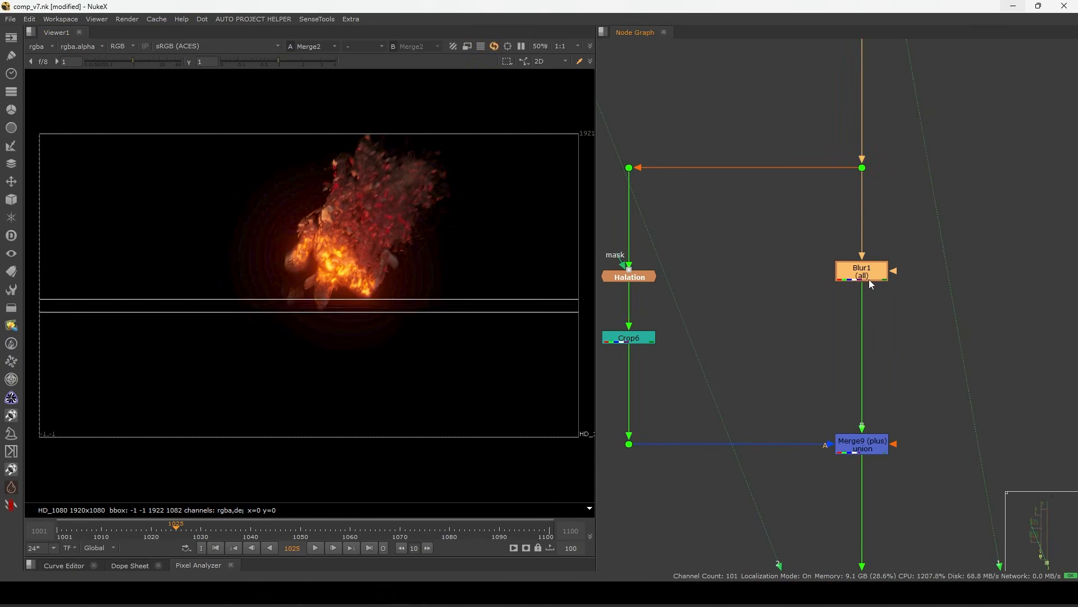
key(1)
scroll(299, 286, up, 6)
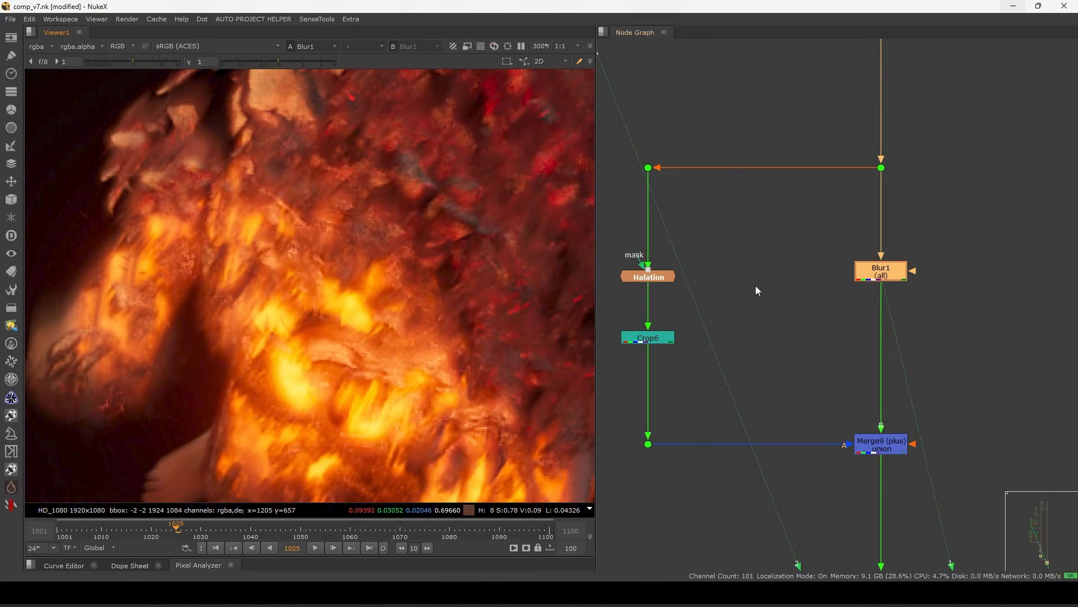
Toggle Blur1 off and on over the red debris up close and check its settings.
key(d)
key(d)
scroll(400, 308, up, 4)
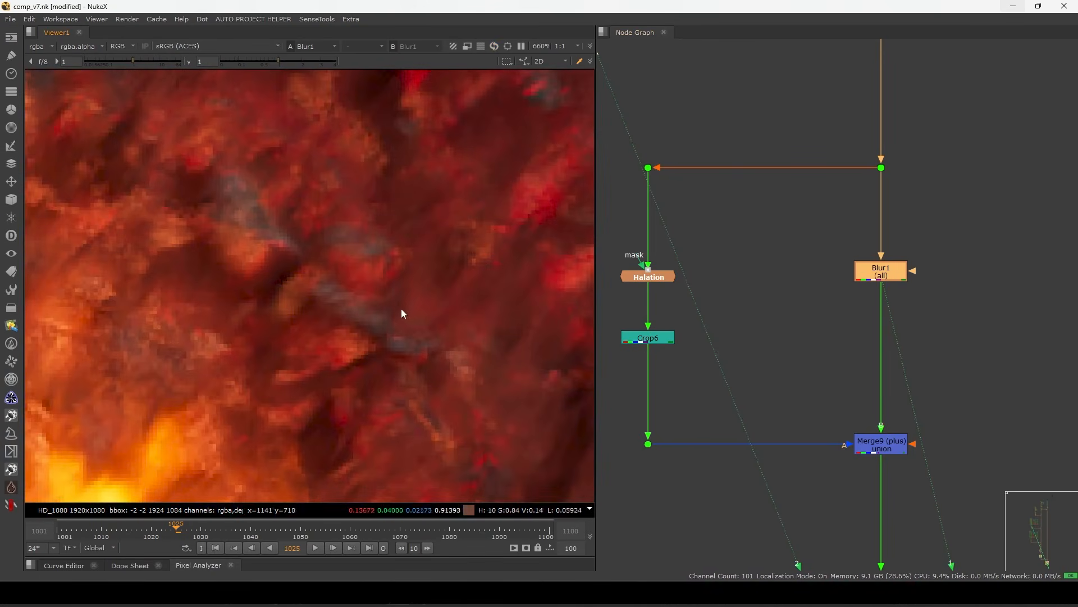
key(d)
key(d)
key(d)
key(d)
double_click(887, 271)
click(831, 362)
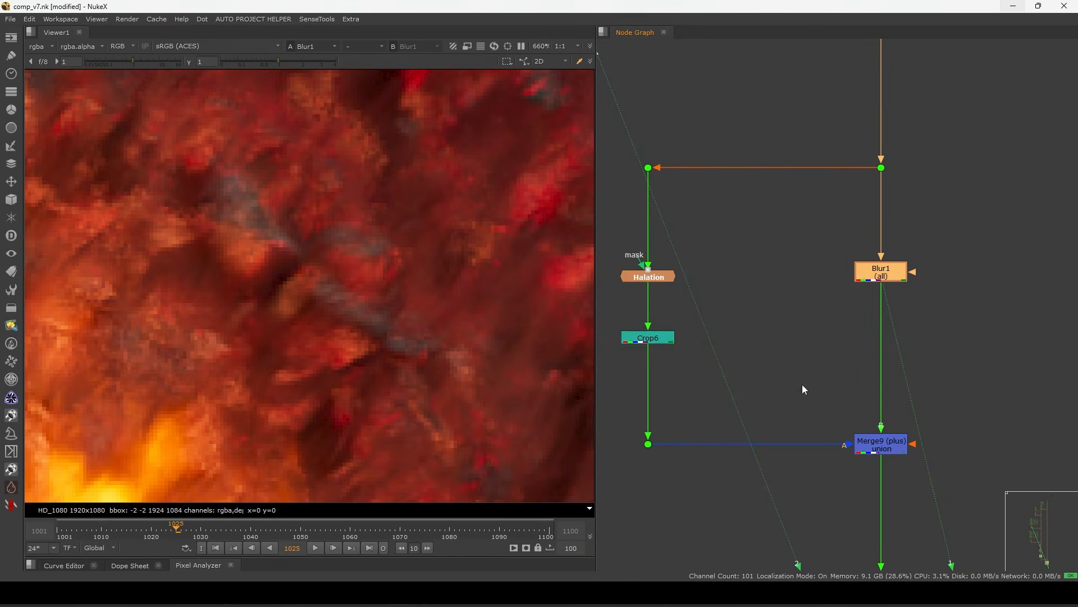
View the Halation node's result in Lens_Fx, fitted to the frame.
scroll(803, 383, down, 10)
scroll(828, 409, up, 10)
middle_drag(788, 357, 956, 357)
click(821, 312)
drag(821, 312, 817, 307)
key(1)
key(f)
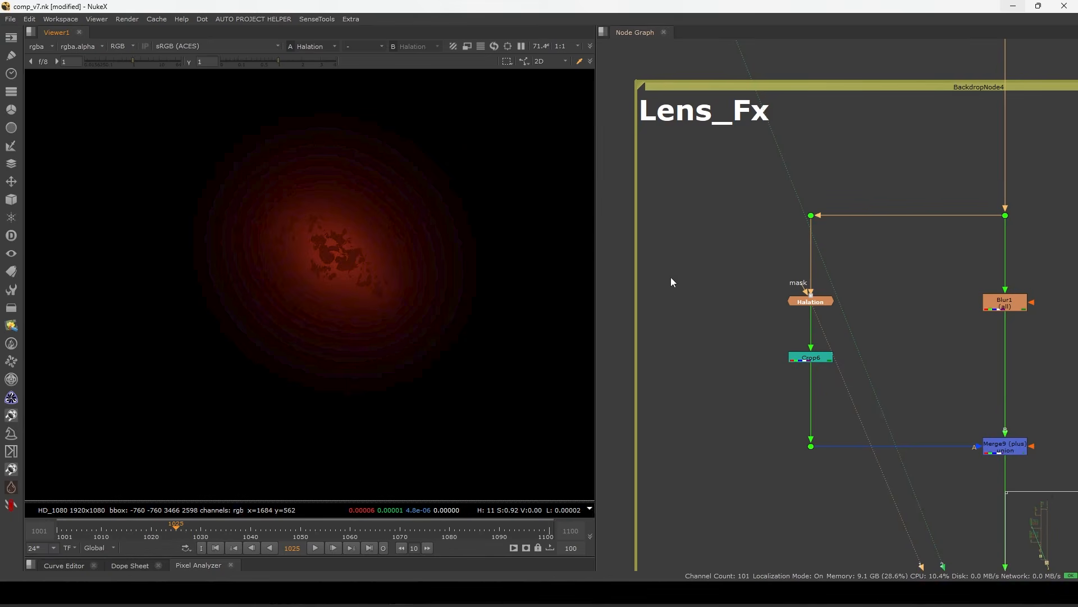
Inspect the Halation node's settings and its output view choices.
double_click(810, 302)
drag(708, 214, 767, 162)
click(597, 213)
click(593, 211)
click(835, 163)
Add a test Halation node fed by the Lens_Fx side branch and view it with output set to Effect Only.
key(Tab)
text(hal)
key(Return)
middle_drag(681, 216, 726, 211)
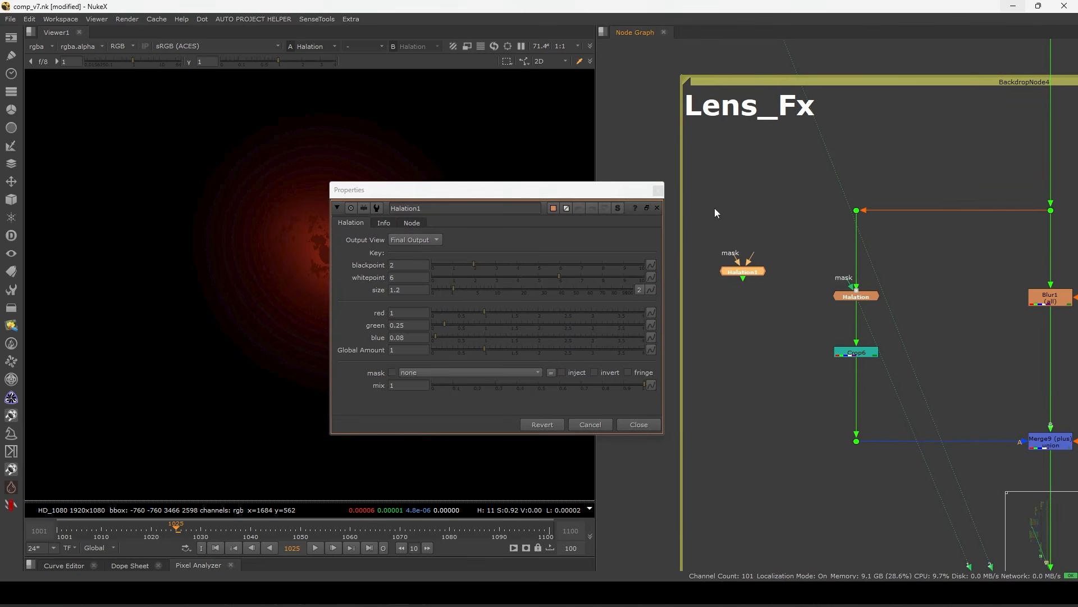
click(660, 190)
drag(746, 253, 857, 212)
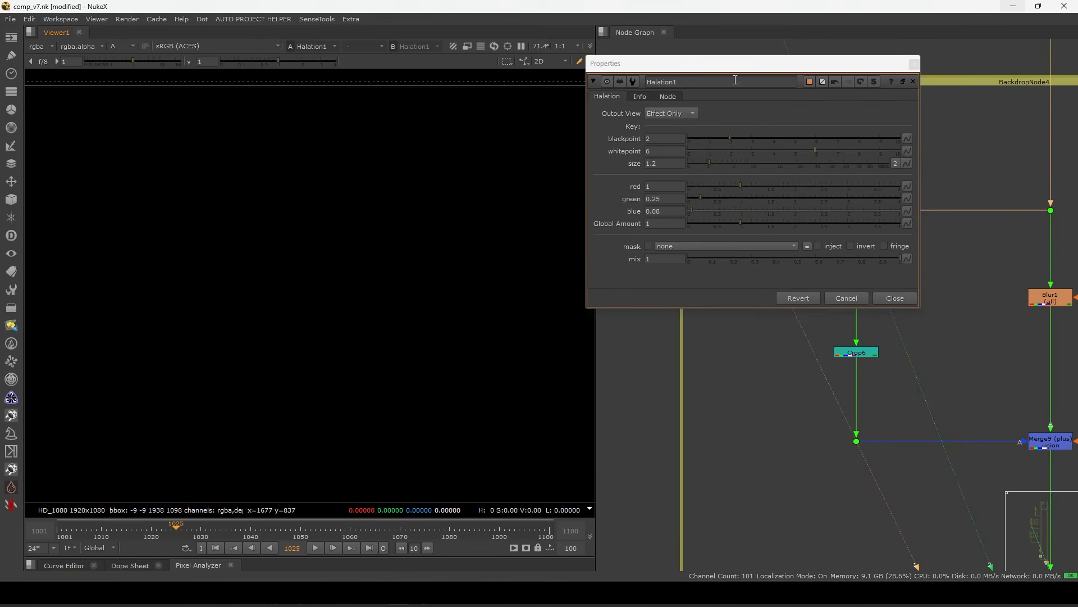
Set the test Halation's output view to Luma Key and lower its blackpoint to 0.
drag(754, 65, 734, 83)
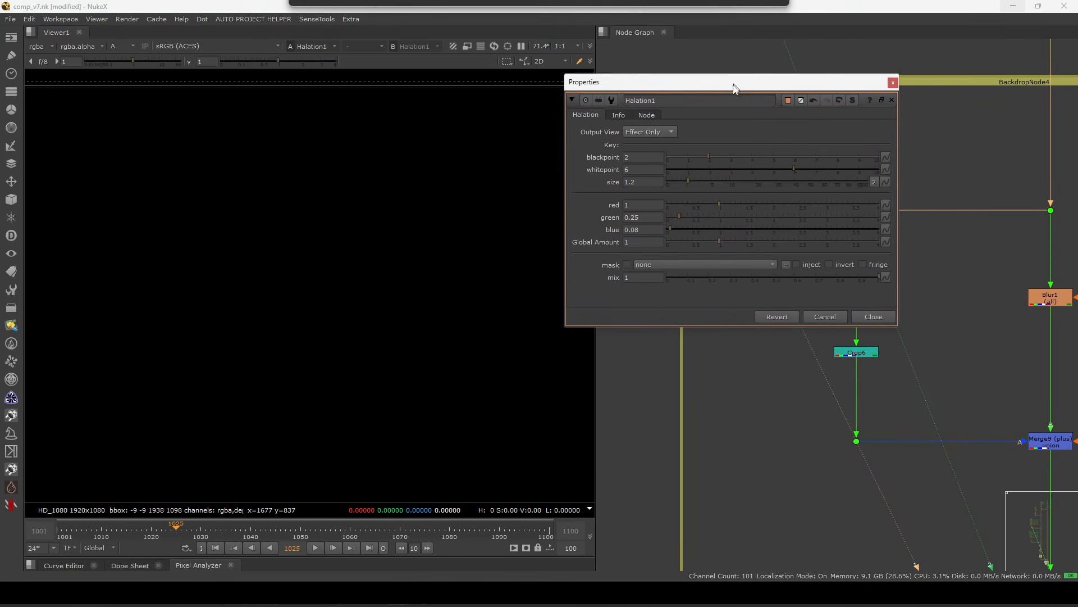
click(662, 133)
click(659, 133)
key(a)
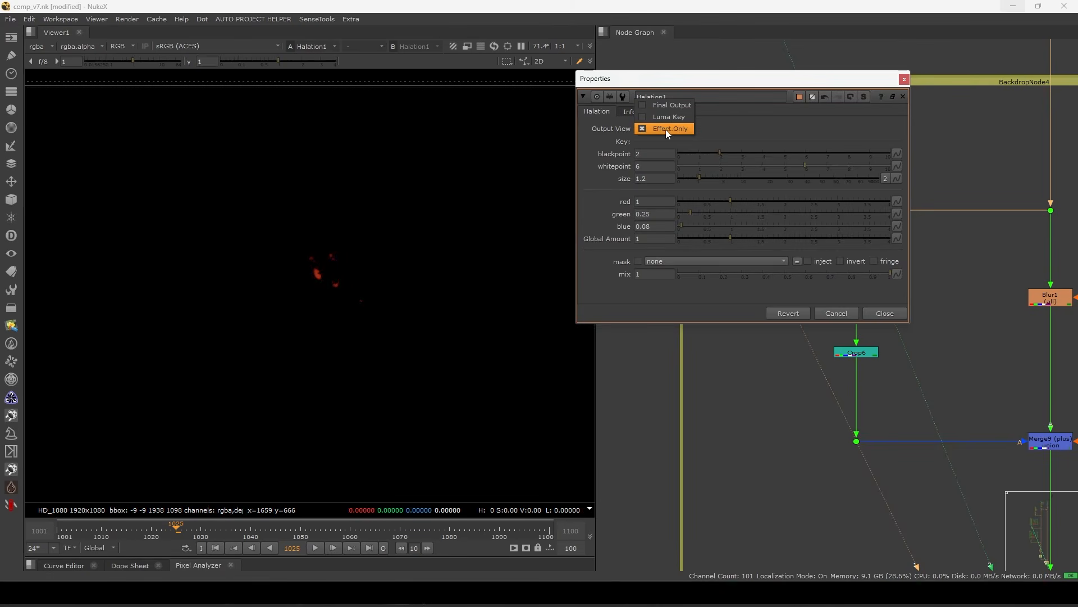
click(670, 117)
click(710, 153)
drag(709, 154, 562, 226)
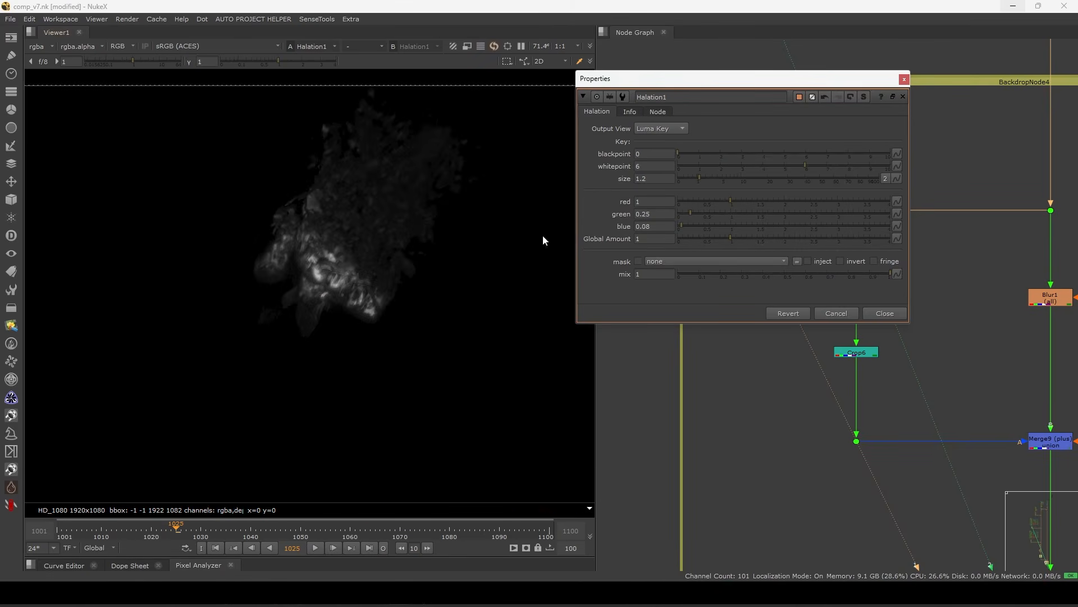
Set the test Halation's whitepoint to 4.9, output view to Effect Only and size to 23.5.
mouse_move(774, 167)
mouse_down()
mouse_move(788, 167)
mouse_move(758, 173)
mouse_move(781, 166)
mouse_up()
click(669, 141)
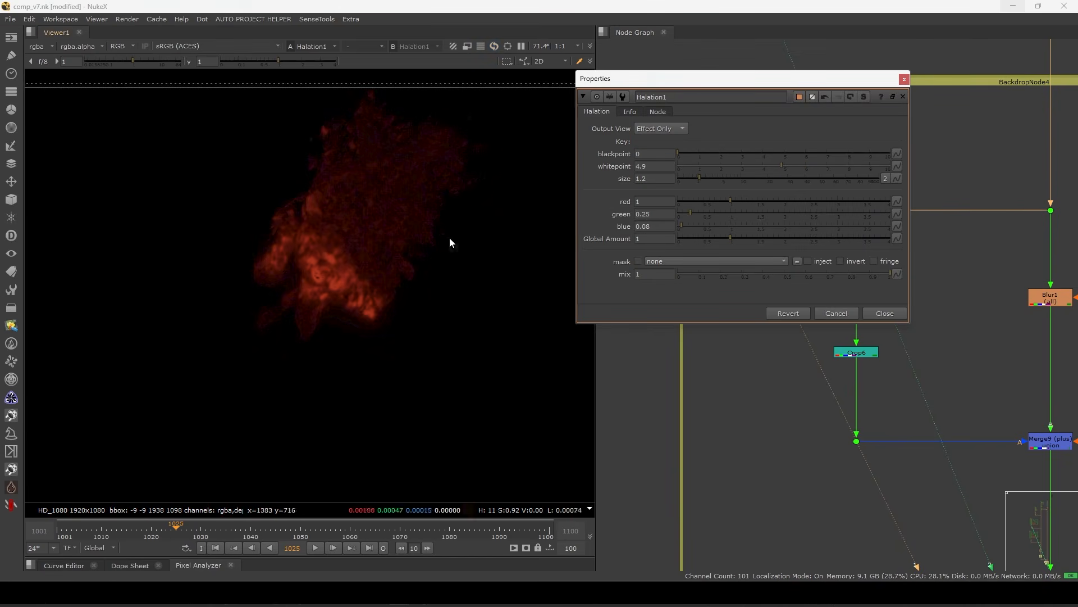
drag(697, 179, 775, 180)
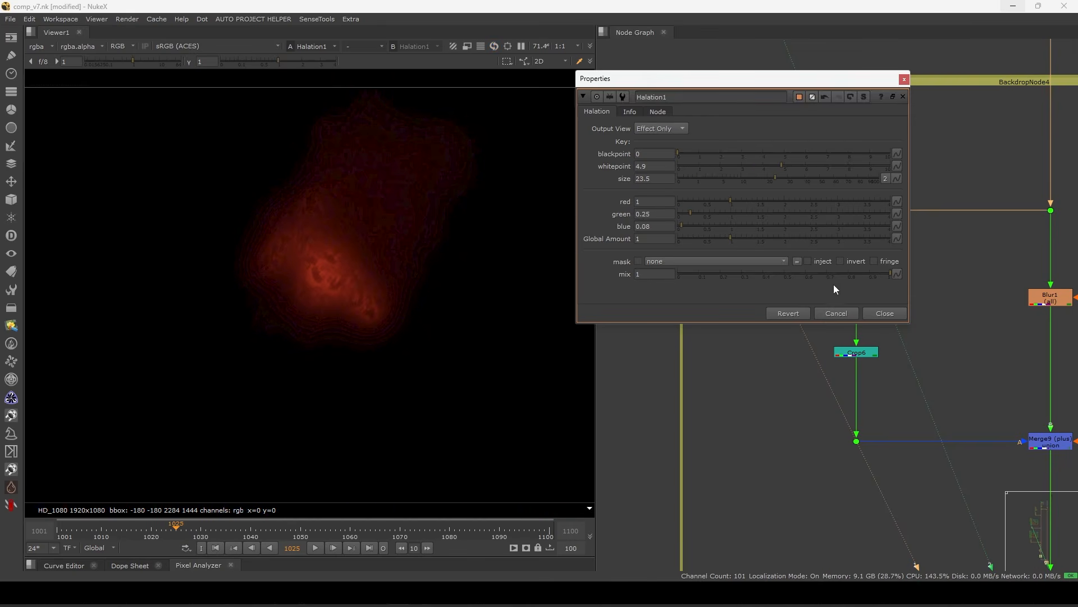
Close the test Halation's settings, then view the original Halation and inspect its key, size and mix settings.
click(885, 313)
drag(777, 284, 862, 300)
double_click(861, 300)
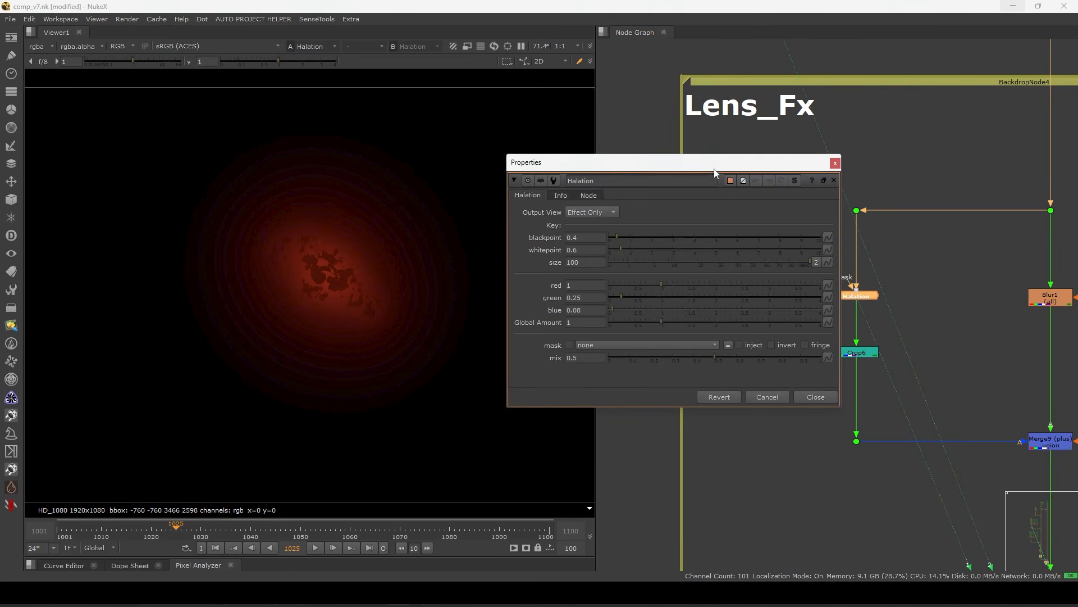
drag(713, 164, 762, 129)
mouse_move(763, 325)
mouse_down()
mouse_move(876, 325)
mouse_move(772, 331)
mouse_up()
click(814, 364)
Compare the bounding boxes of the Halation and Crop6 results with the whole frame in view.
middle_drag(856, 379, 794, 338)
drag(796, 314, 797, 319)
key(1)
scroll(374, 342, down, 5)
drag(731, 229, 834, 284)
key(1)
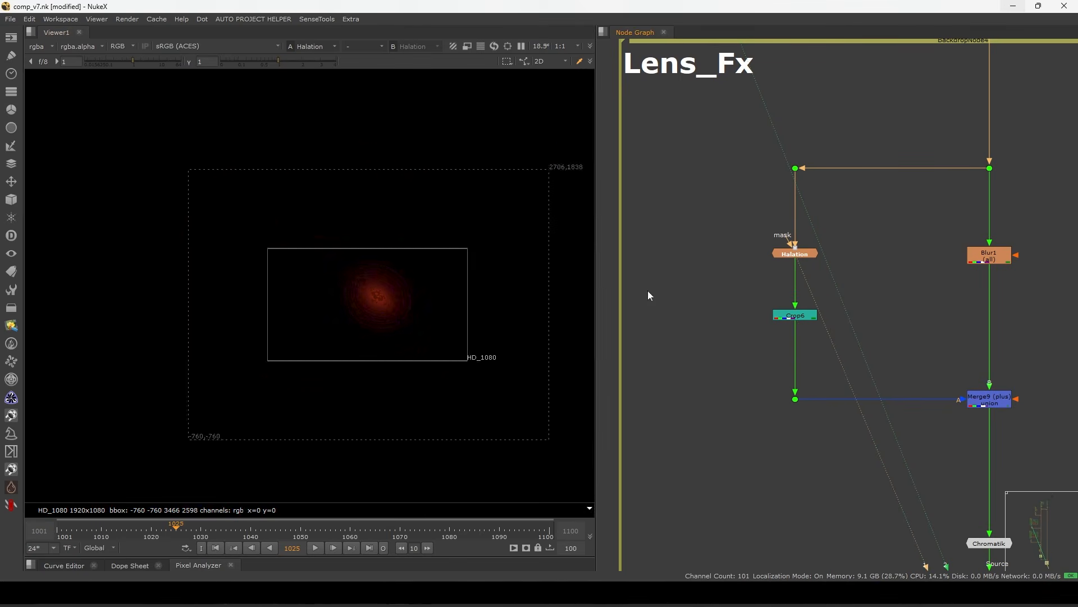
scroll(475, 303, down, 1)
drag(742, 297, 812, 326)
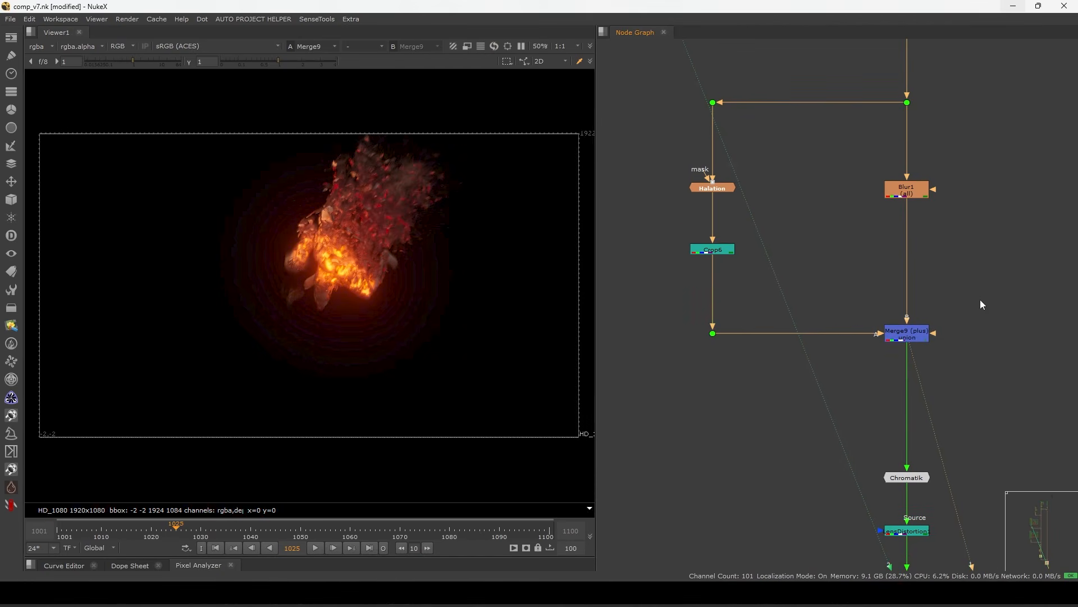
Toggle Merge9 (plus) off and on and raise the viewer gain to 4.5 to compare the added halation.
drag(982, 305, 891, 346)
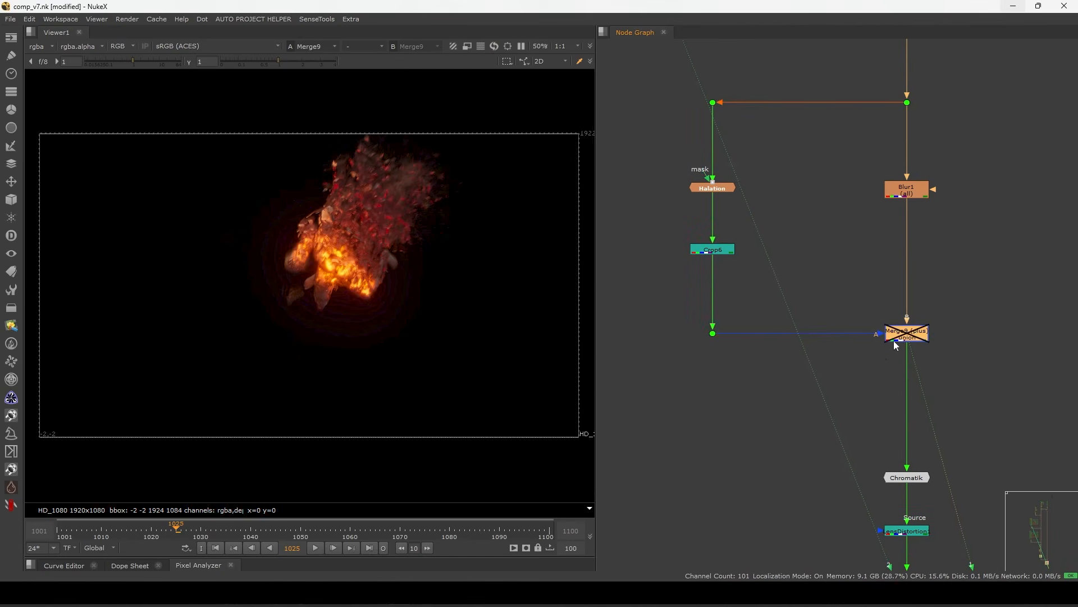
scroll(355, 291, up, 3)
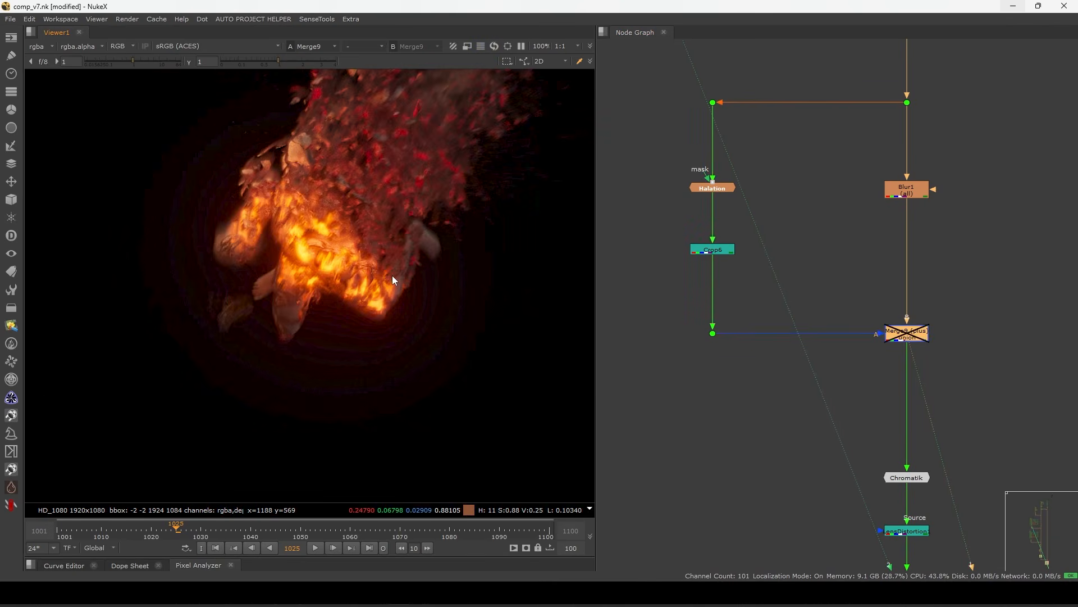
scroll(381, 274, down, 3)
click(149, 61)
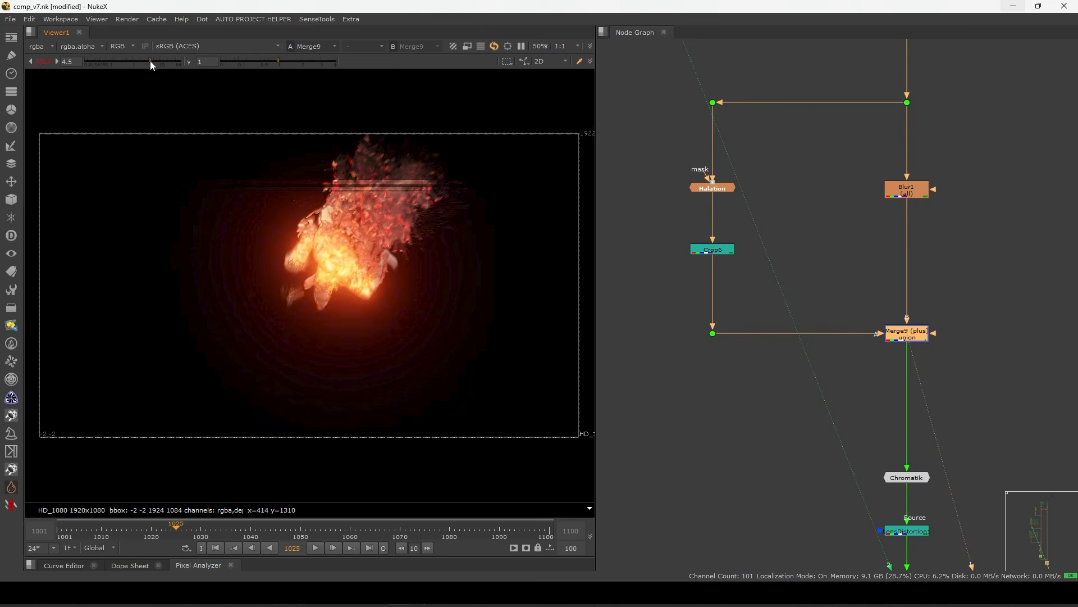
scroll(366, 280, up, 1)
drag(805, 288, 872, 330)
View the result of the Chromatik node below Merge9.
scroll(902, 483, down, 2)
middle_drag(903, 484, 852, 350)
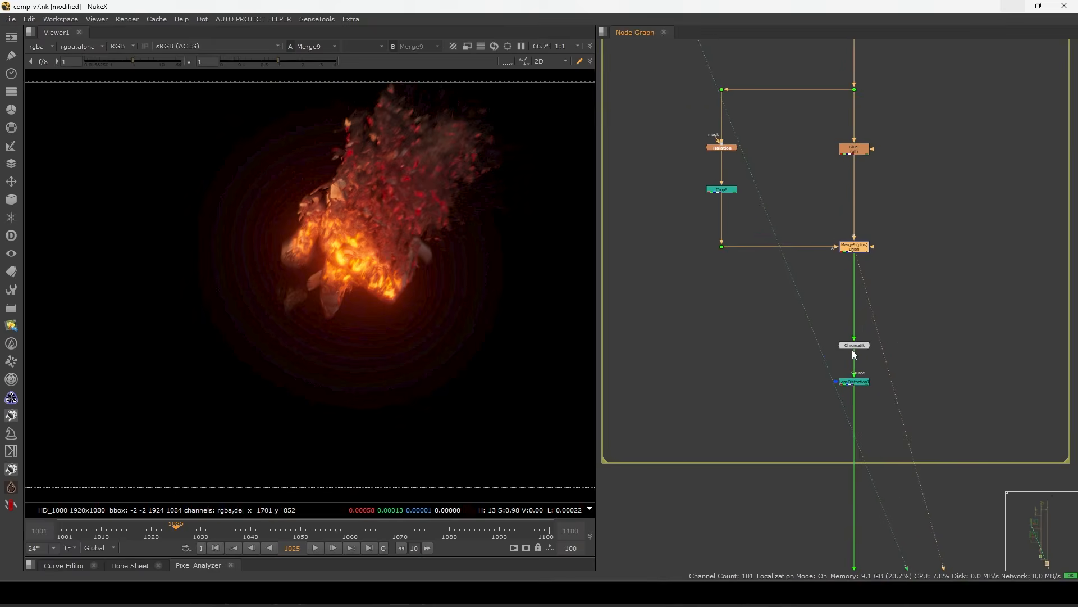
scroll(866, 335, up, 2)
drag(855, 353, 857, 314)
key(1)
Toggle the Chromatik node off and on while checking its effect at frames 1025, 1067, 1059 and 1052.
scroll(467, 135, up, 2)
middle_drag(466, 133, 401, 218)
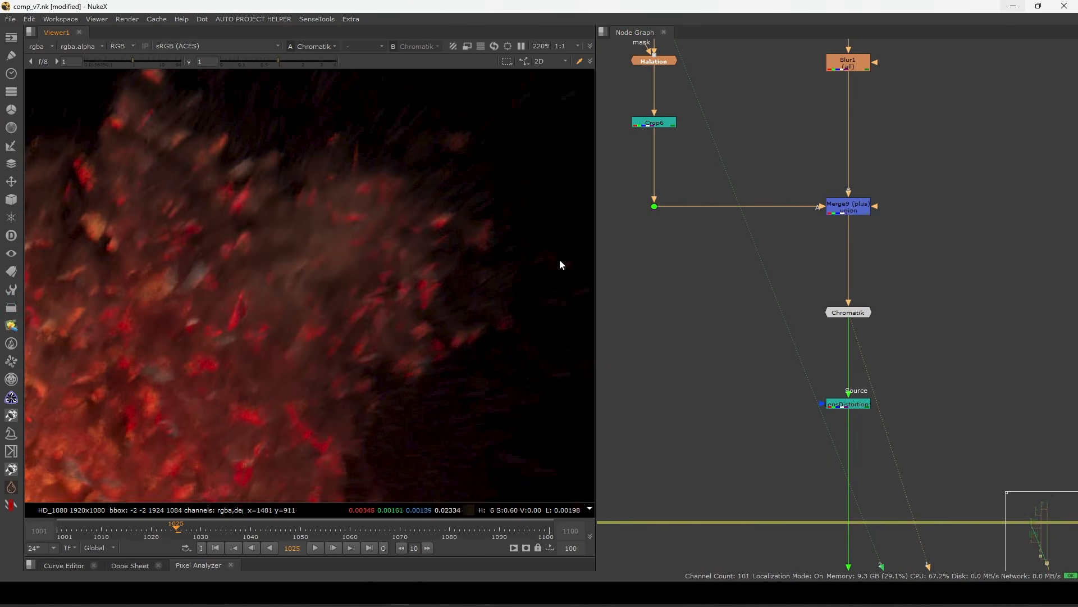
key(d)
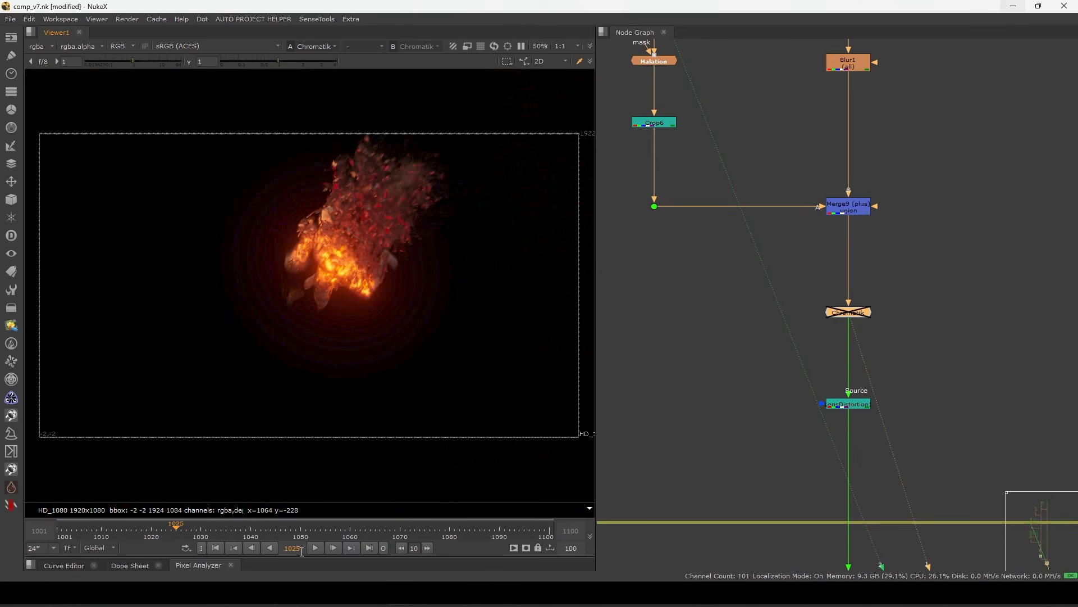
click(384, 532)
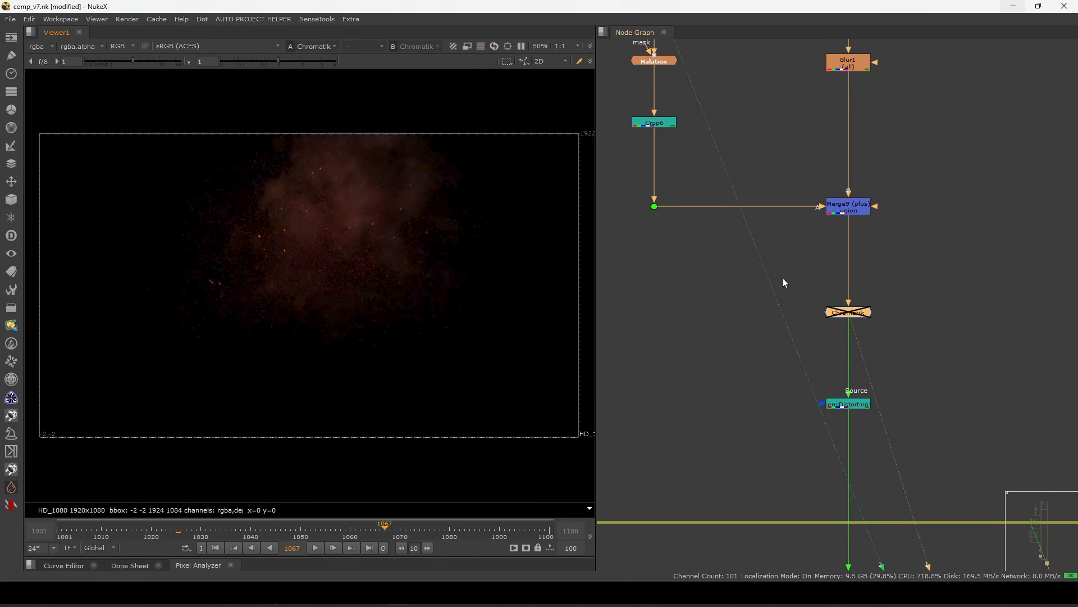
key(d)
click(346, 530)
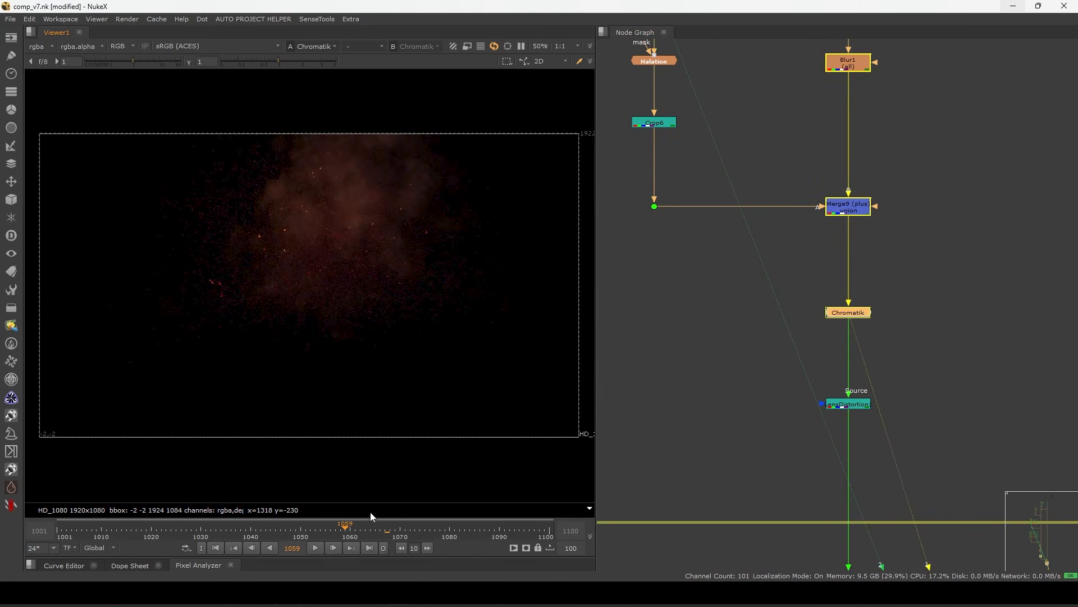
click(309, 530)
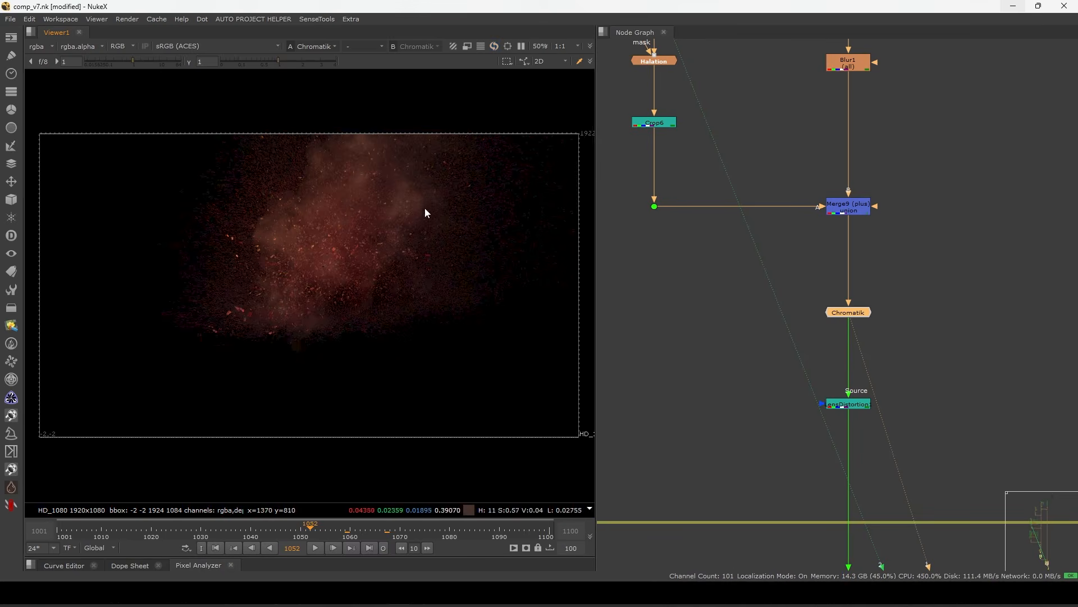
Compare the particles at frame 1052 up close with Chromatik disabled and enabled, then fit the whole frame in view.
scroll(449, 203, up, 7)
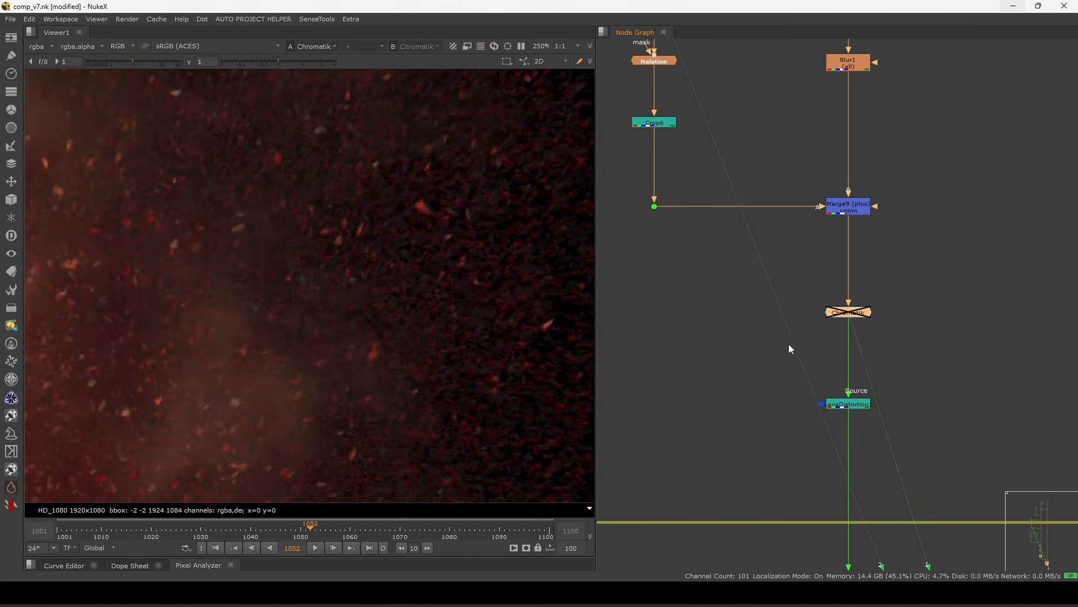
scroll(481, 191, up, 5)
key(d)
key(d)
scroll(526, 185, up, 2)
middle_drag(532, 210, 468, 241)
drag(503, 209, 436, 291)
key(d)
key(d)
drag(494, 205, 347, 355)
key(f)
Move LensDistortion1 slightly farther below Chromatik and view its result.
middle_drag(857, 415, 865, 383)
drag(864, 372, 864, 391)
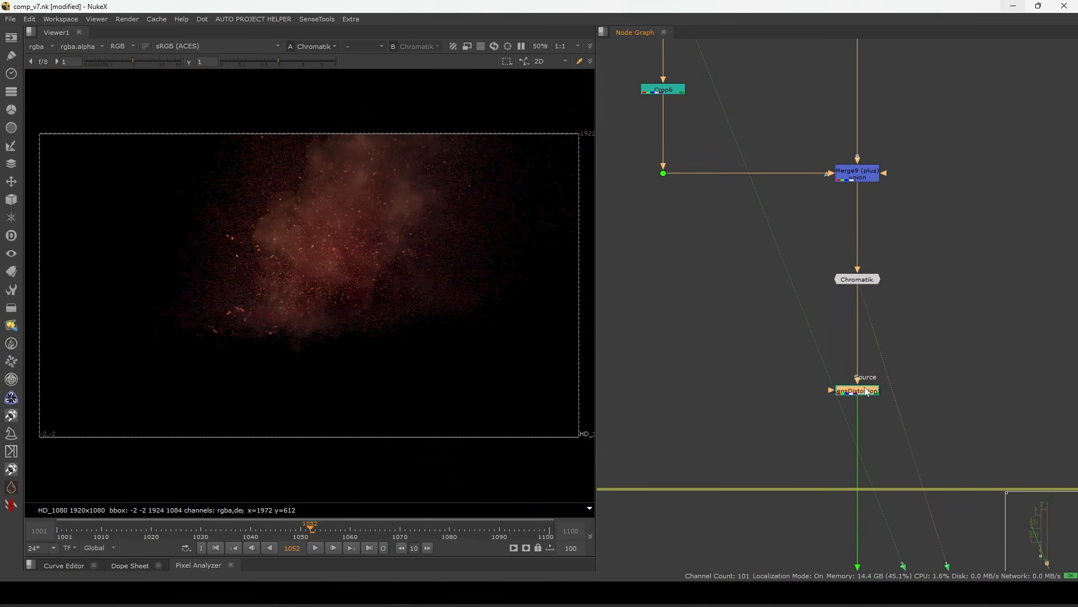
key(1)
click(864, 404)
middle_drag(864, 405, 858, 372)
Toggle LensDistortion1 off and on repeatedly to compare the distorted and undistorted frame.
drag(929, 331, 772, 410)
key(d)
key(d)
key(d)
key(d)
key(d)
key(d)
scroll(831, 413, down, 3)
scroll(851, 377, up, 5)
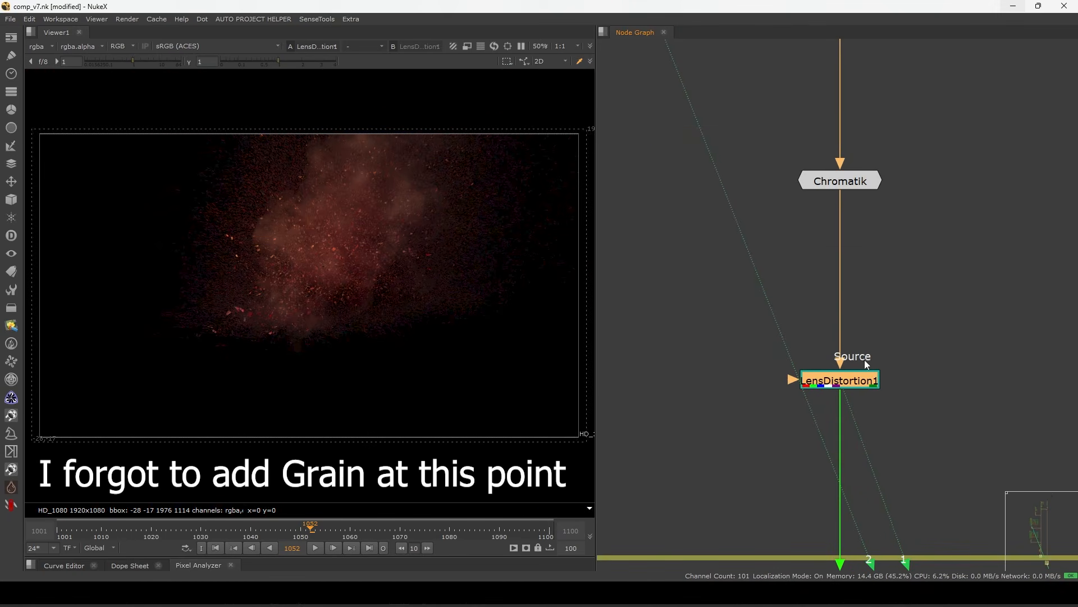
Update the list of all available plugins.
click(747, 392)
click(12, 290)
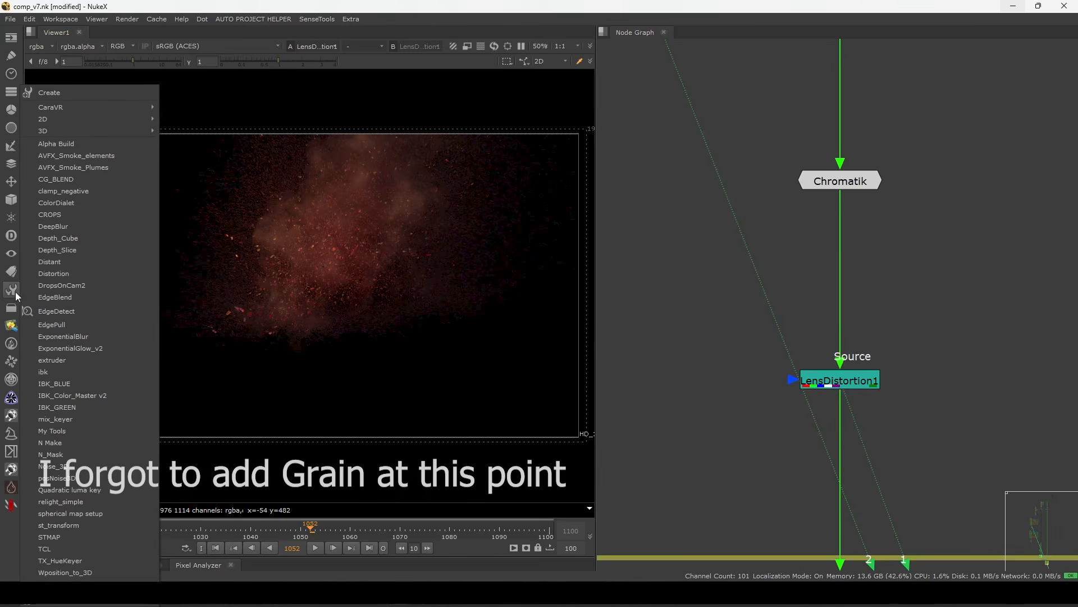
click(12, 308)
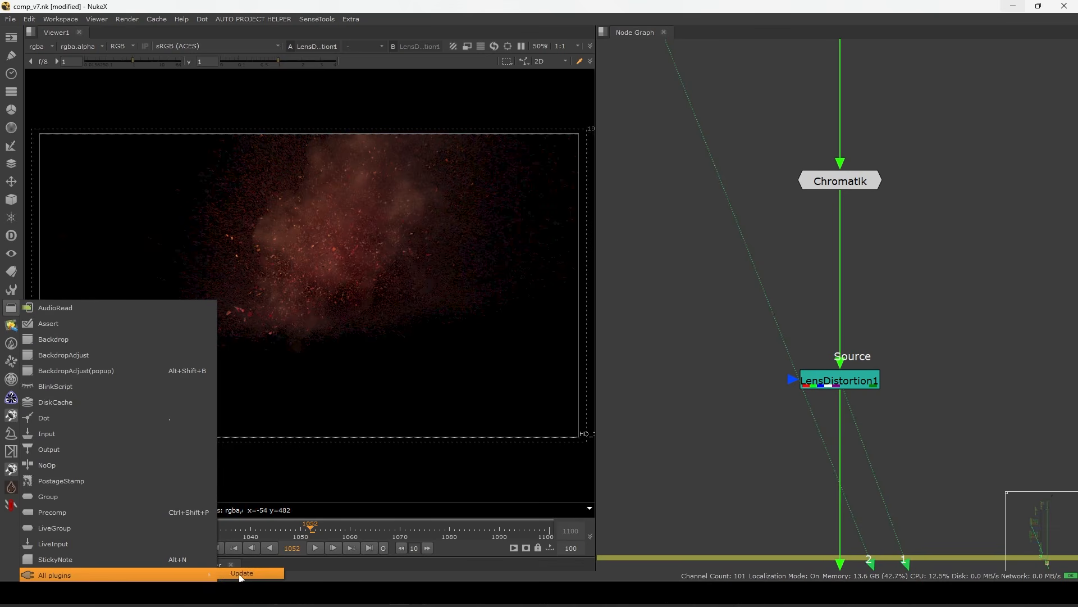
click(241, 574)
Add a separate LensDistortion node beside the tree to show its default settings, and delete it.
key(Tab)
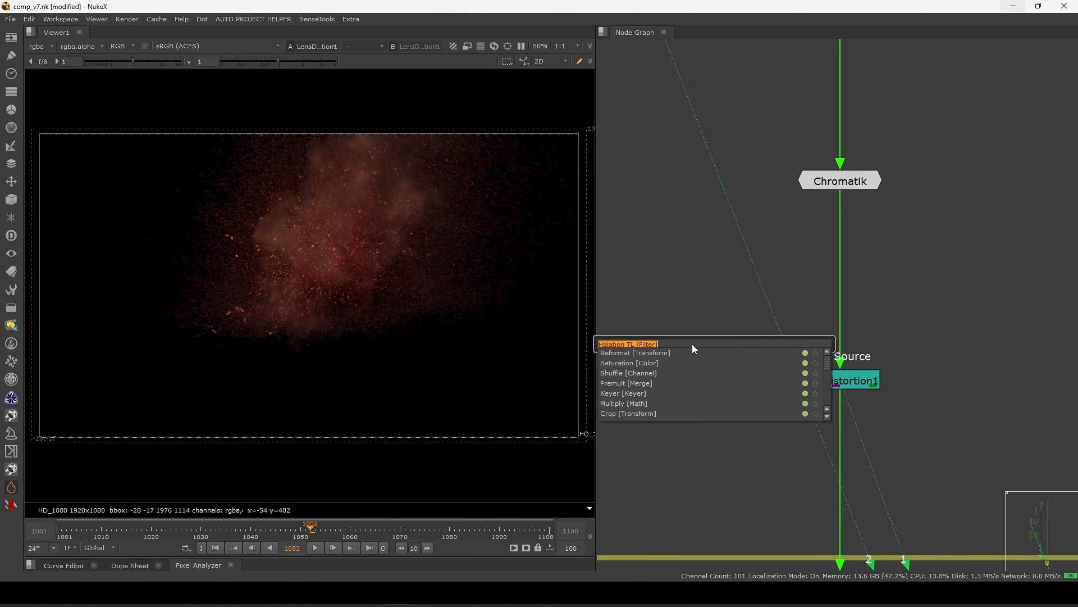
text(lensd)
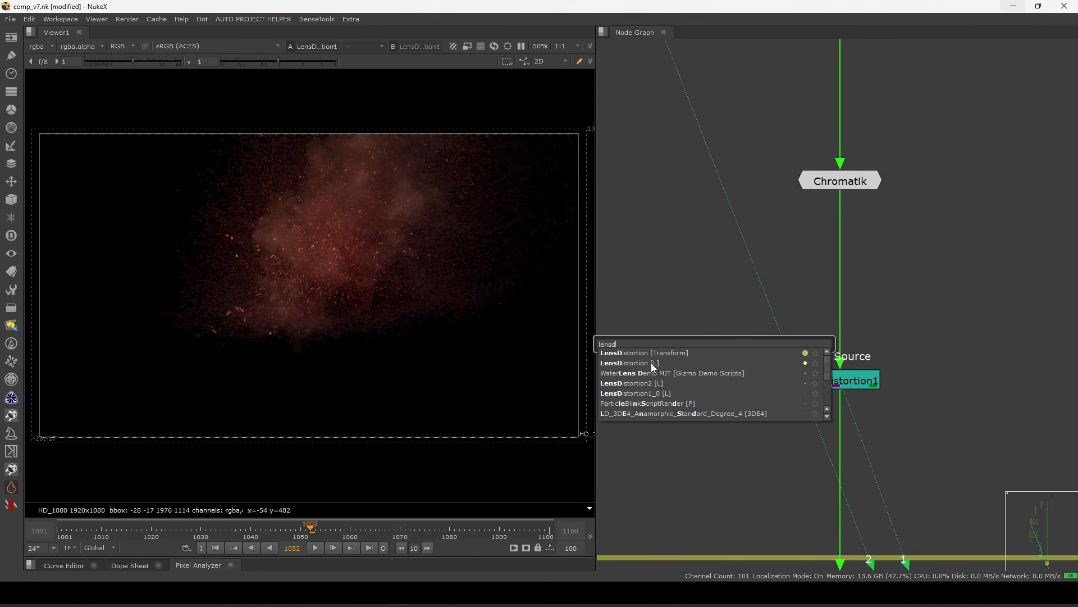
click(652, 364)
drag(691, 337, 715, 318)
click(700, 344)
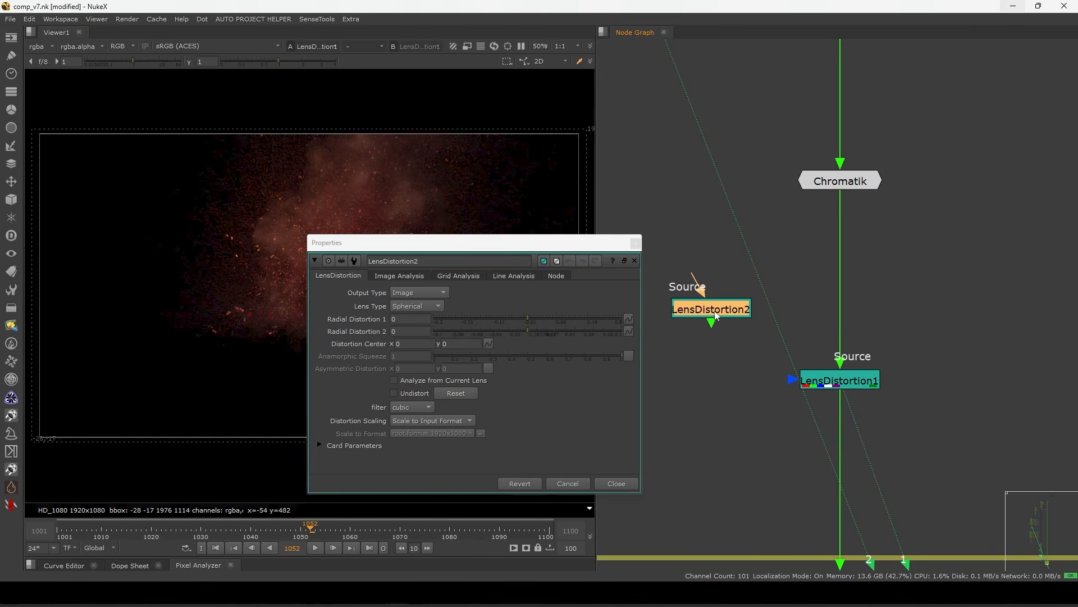
key(Delete)
Inspect the radial distortion settings of LensDistortion1 and close its properties.
double_click(838, 378)
drag(672, 287, 808, 187)
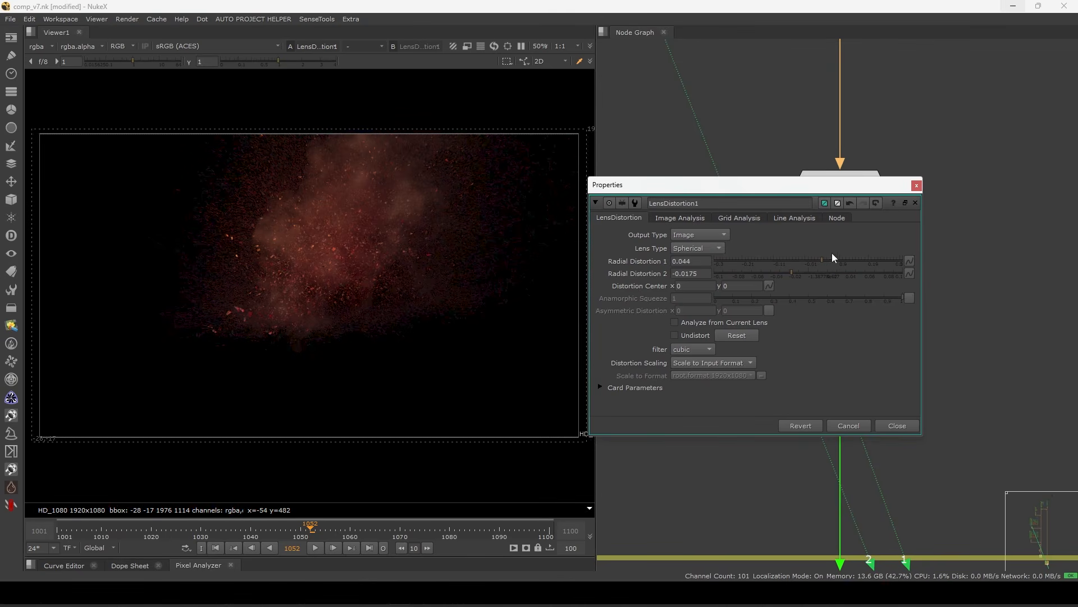
click(917, 201)
View the output of the yellow write node below the Lens_Fx backdrop.
scroll(916, 194, down, 5)
click(872, 394)
key(1)
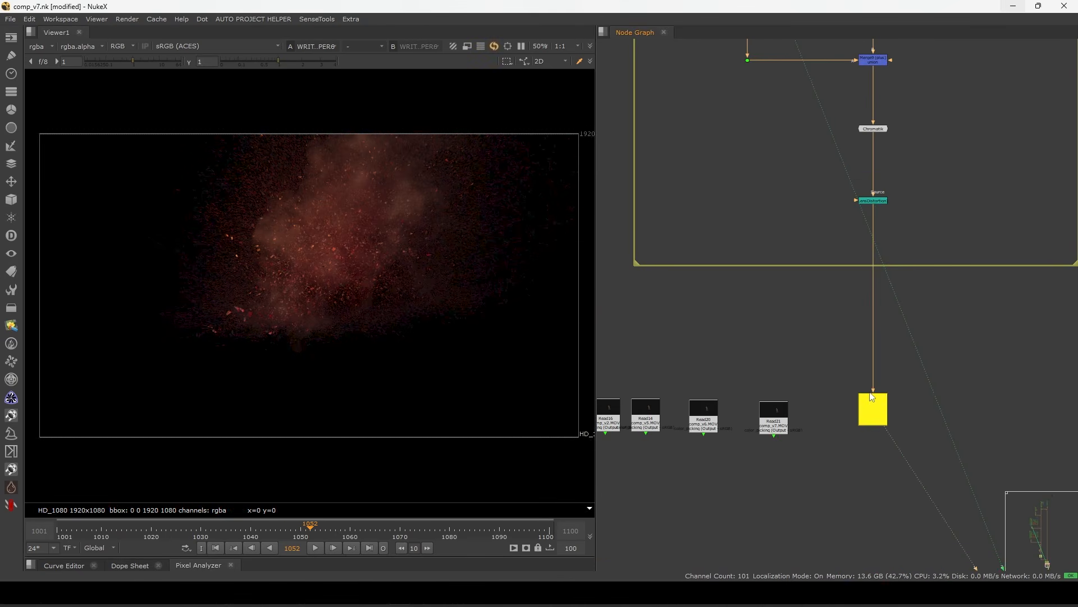
middle_drag(872, 394, 880, 369)
View the rendered comp_v7 movie in Read21 and play it back.
click(783, 391)
key(1)
key(2)
click(777, 392)
key(1)
key(l)
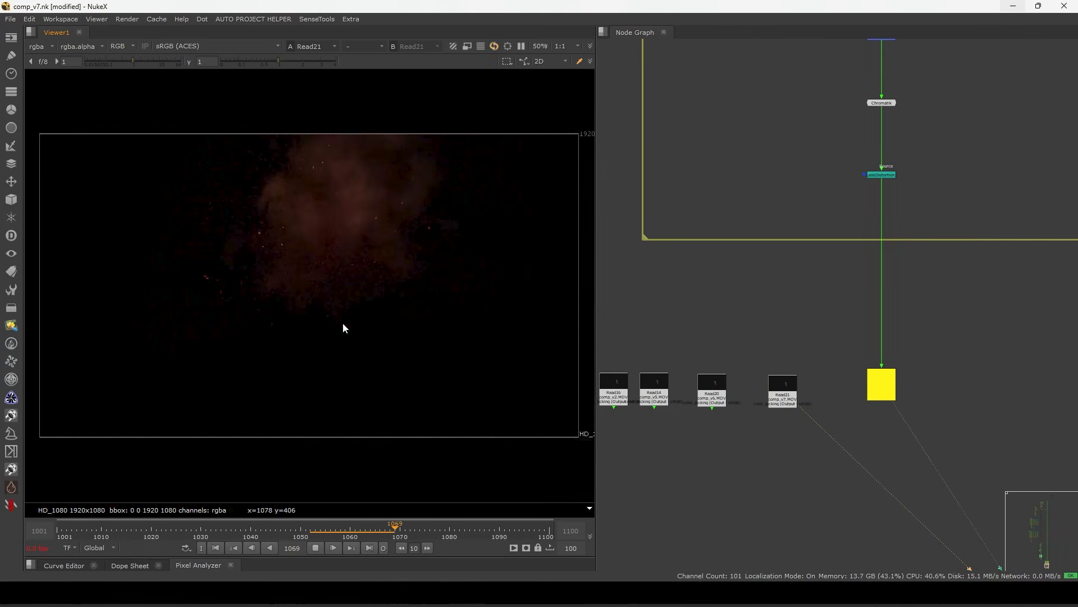
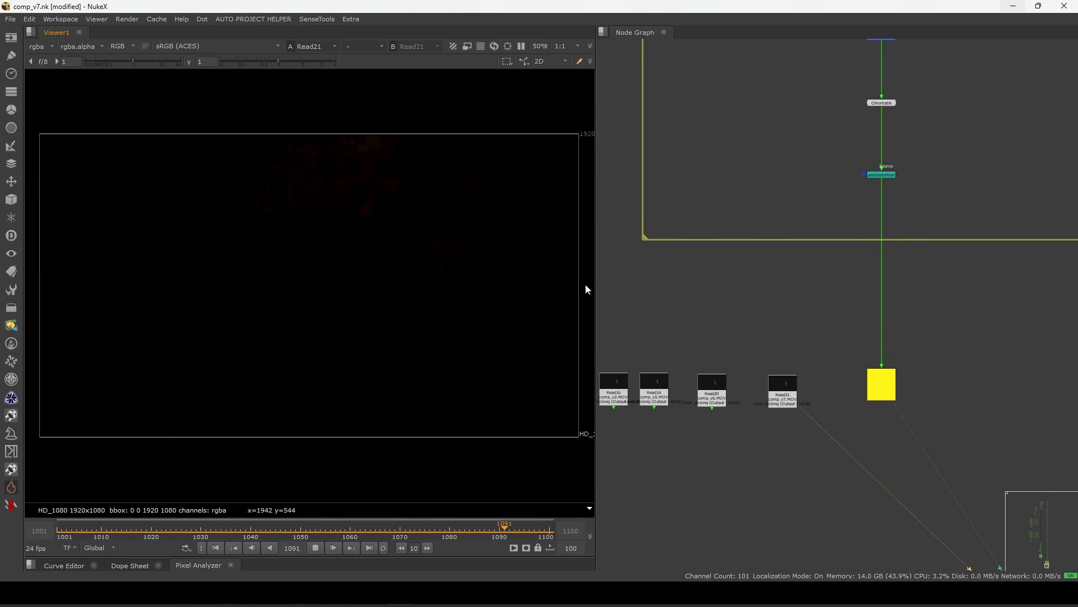
Stop the playback and examine the render's particles and smoke up close at frame 1042.
click(317, 549)
drag(295, 530, 260, 532)
scroll(306, 304, up, 5)
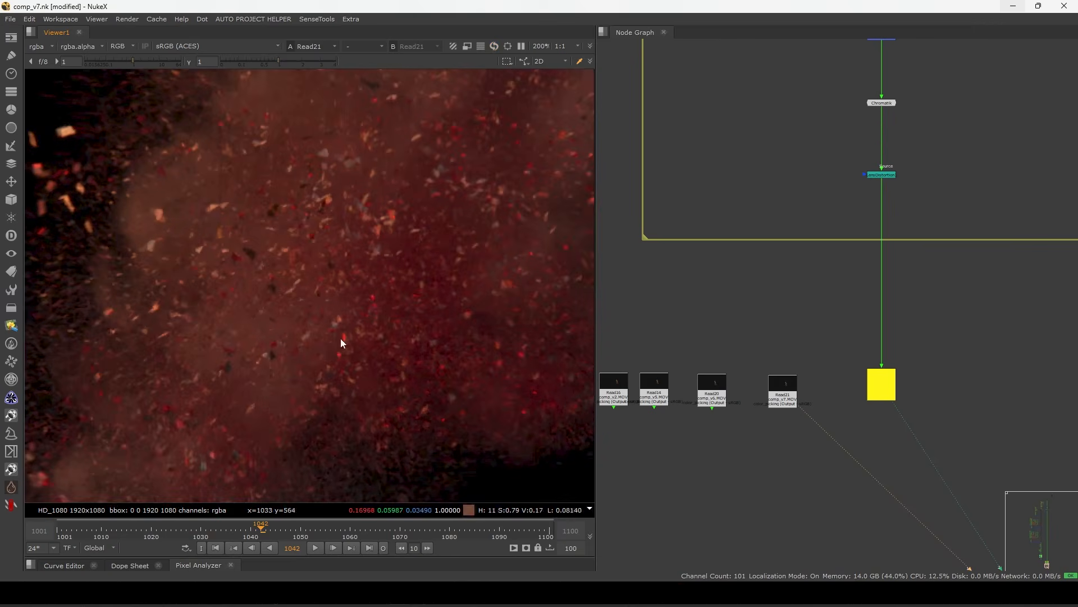
scroll(349, 346, down, 5)
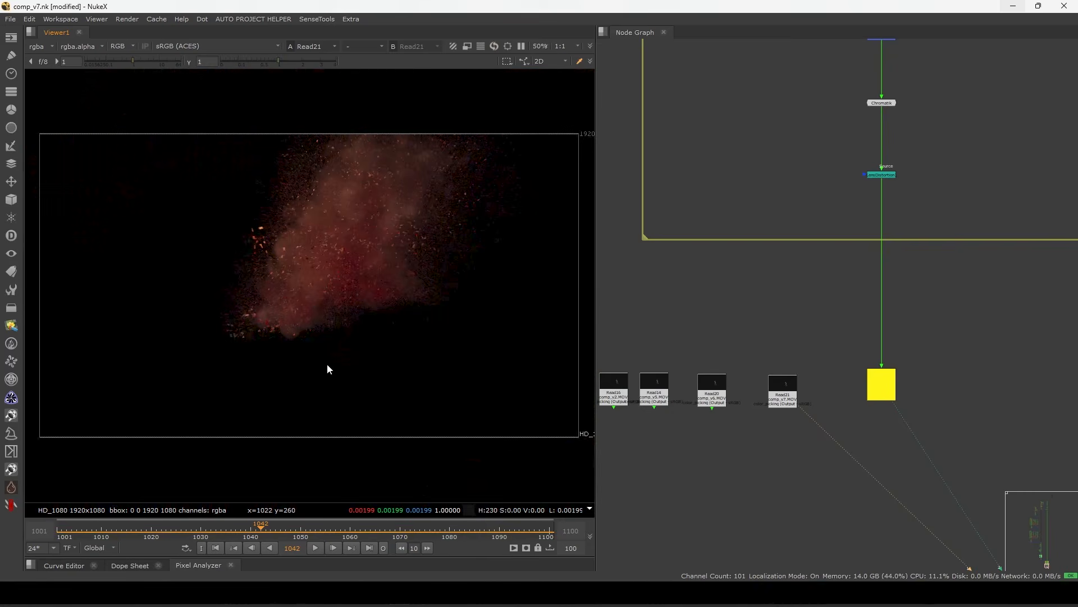
Play the render again, then examine the burning figure at frame 1022 with the whole frame in view.
click(317, 547)
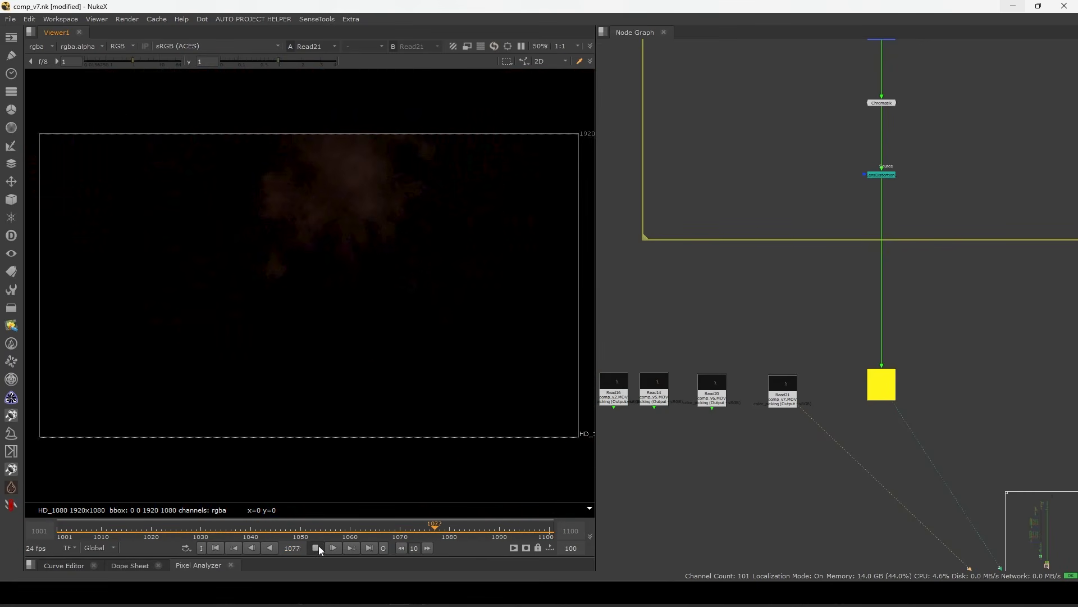
click(351, 529)
drag(351, 529, 160, 542)
scroll(371, 198, up, 1)
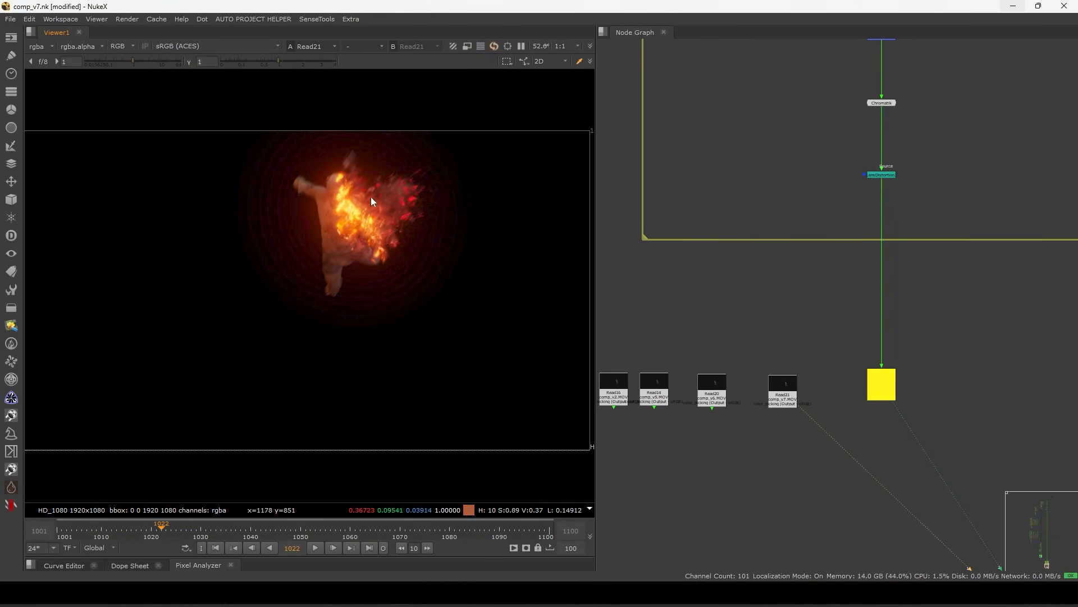
key(f)
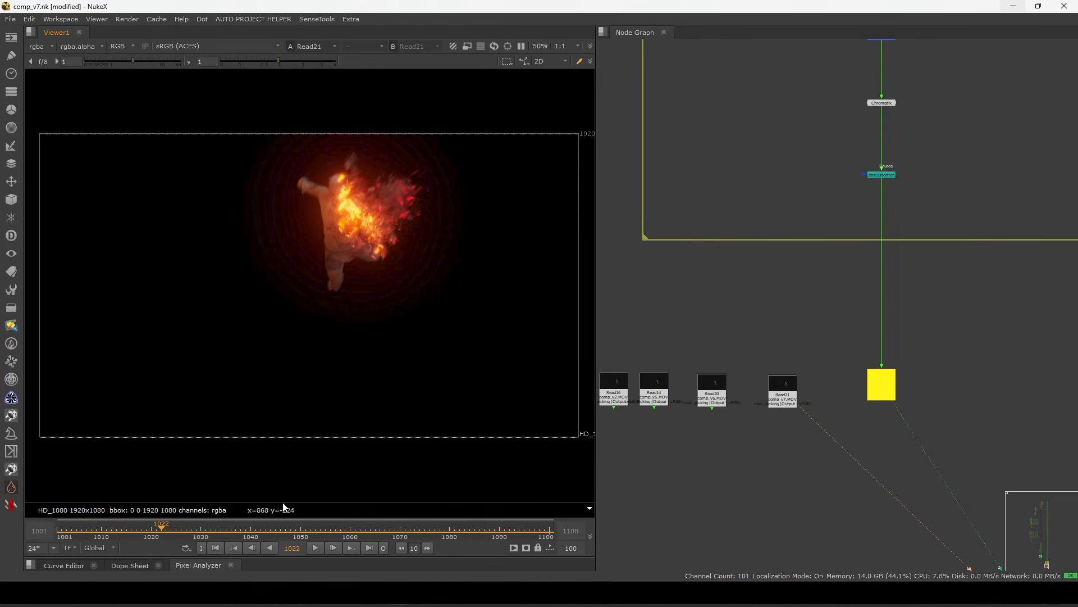
Play the render briefly, then scrub from frame 1039 to check the dispersing particles in a closer view.
click(318, 548)
click(320, 549)
drag(329, 529, 246, 529)
scroll(394, 326, up, 7)
middle_drag(419, 318, 405, 319)
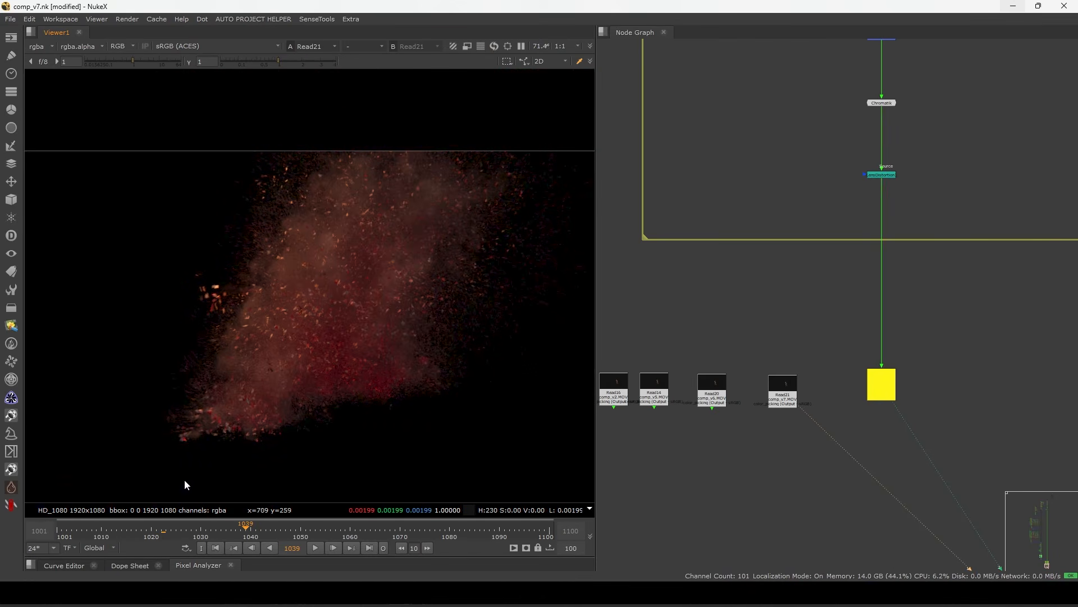
drag(264, 532, 336, 533)
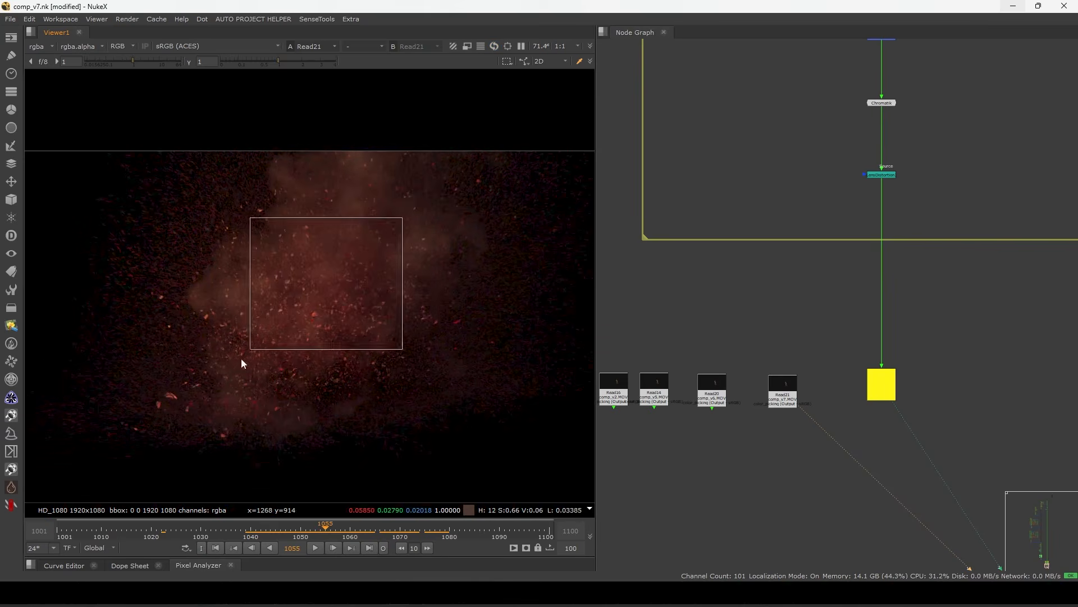
Look over the whole node tree from the upstream element branches down to the final write node.
scroll(646, 314, down, 5)
scroll(787, 332, up, 6)
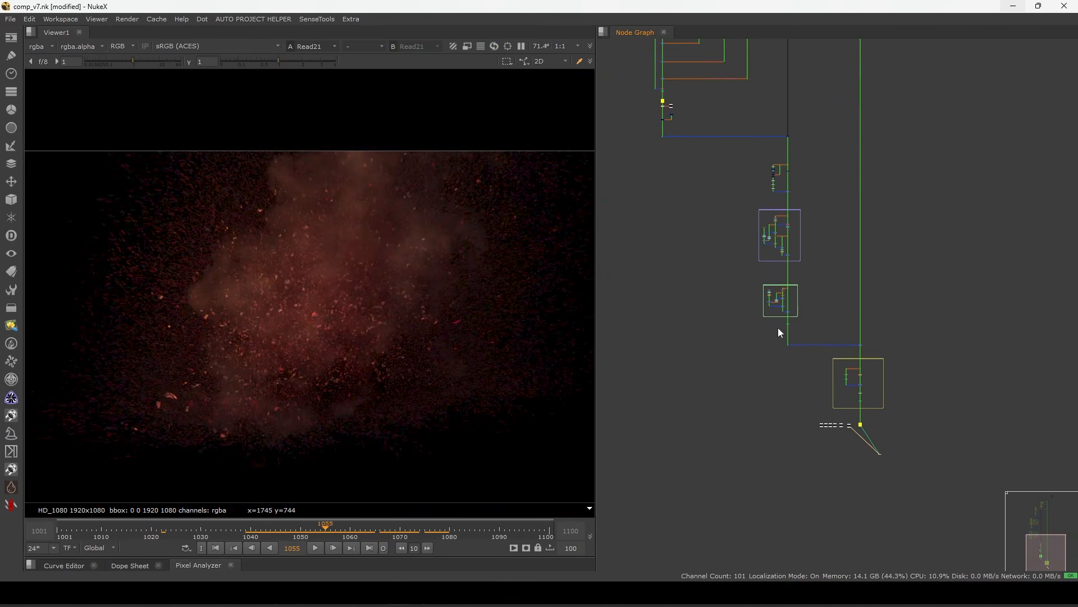
scroll(776, 354, down, 2)
scroll(807, 299, up, 10)
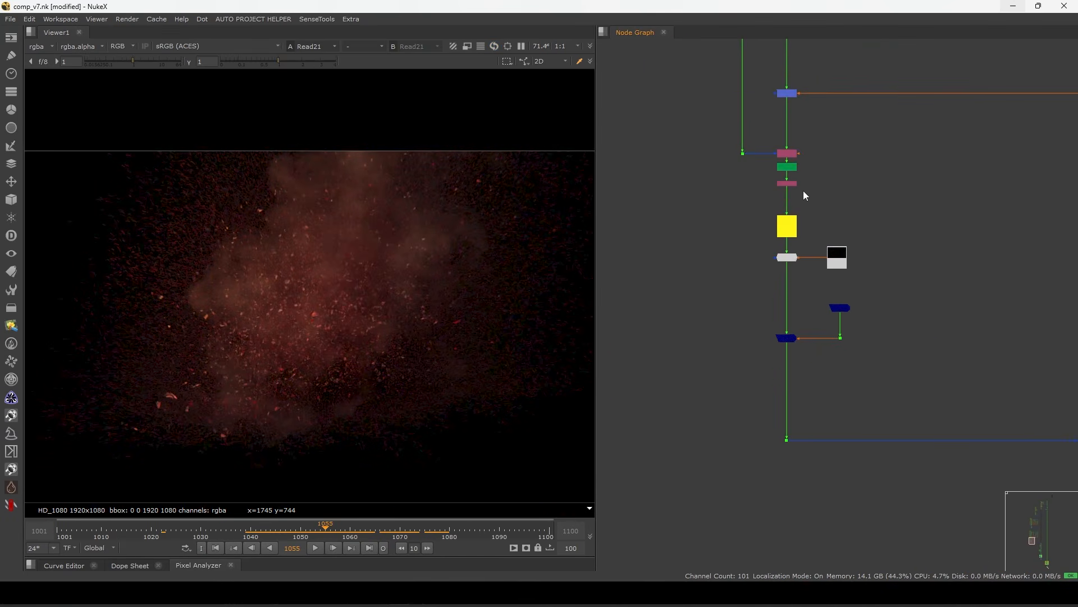
scroll(822, 182, down, 6)
middle_drag(818, 209, 660, 427)
middle_drag(818, 281, 840, 385)
scroll(837, 428, up, 10)
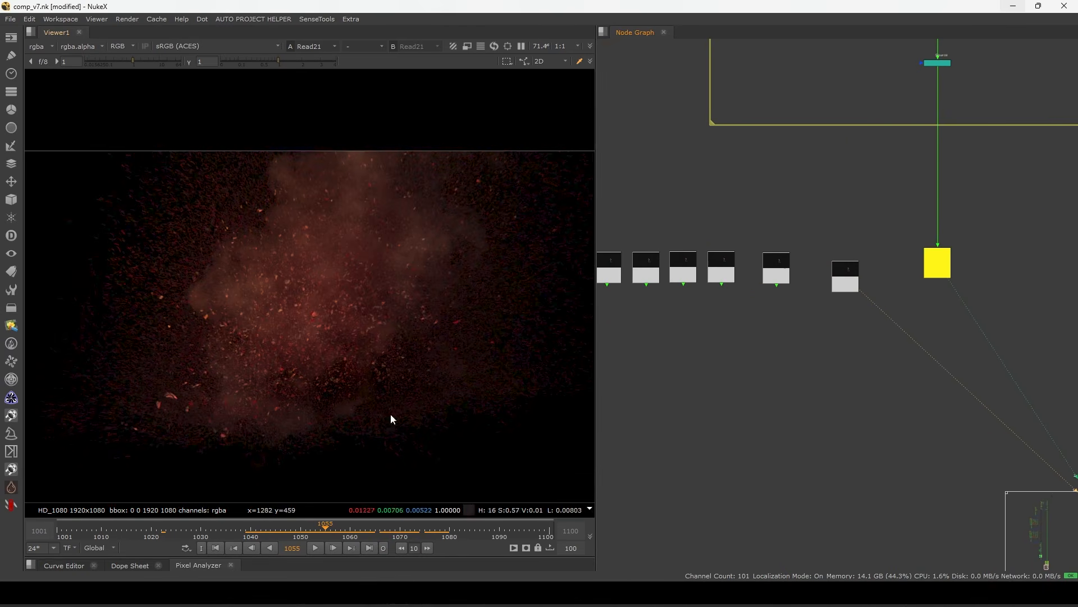
Scrub the render around frame 1053, then play it with the viewer enlarged to fill the window.
mouse_move(315, 529)
mouse_down()
mouse_move(289, 529)
mouse_move(452, 531)
mouse_move(282, 534)
mouse_move(361, 541)
mouse_move(287, 541)
mouse_move(306, 536)
mouse_up()
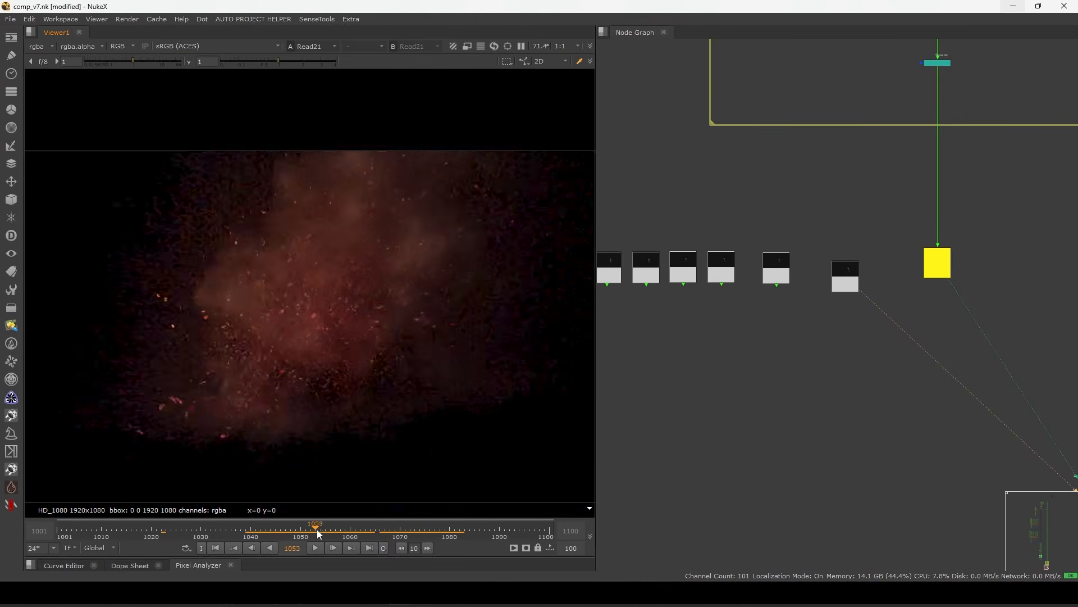
click(315, 548)
key(space)
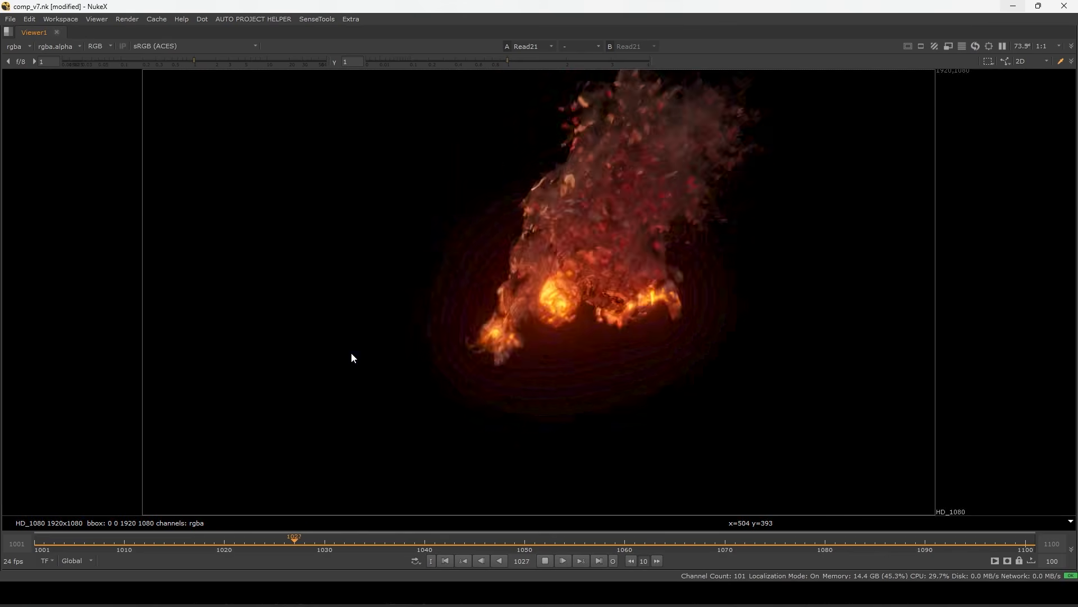